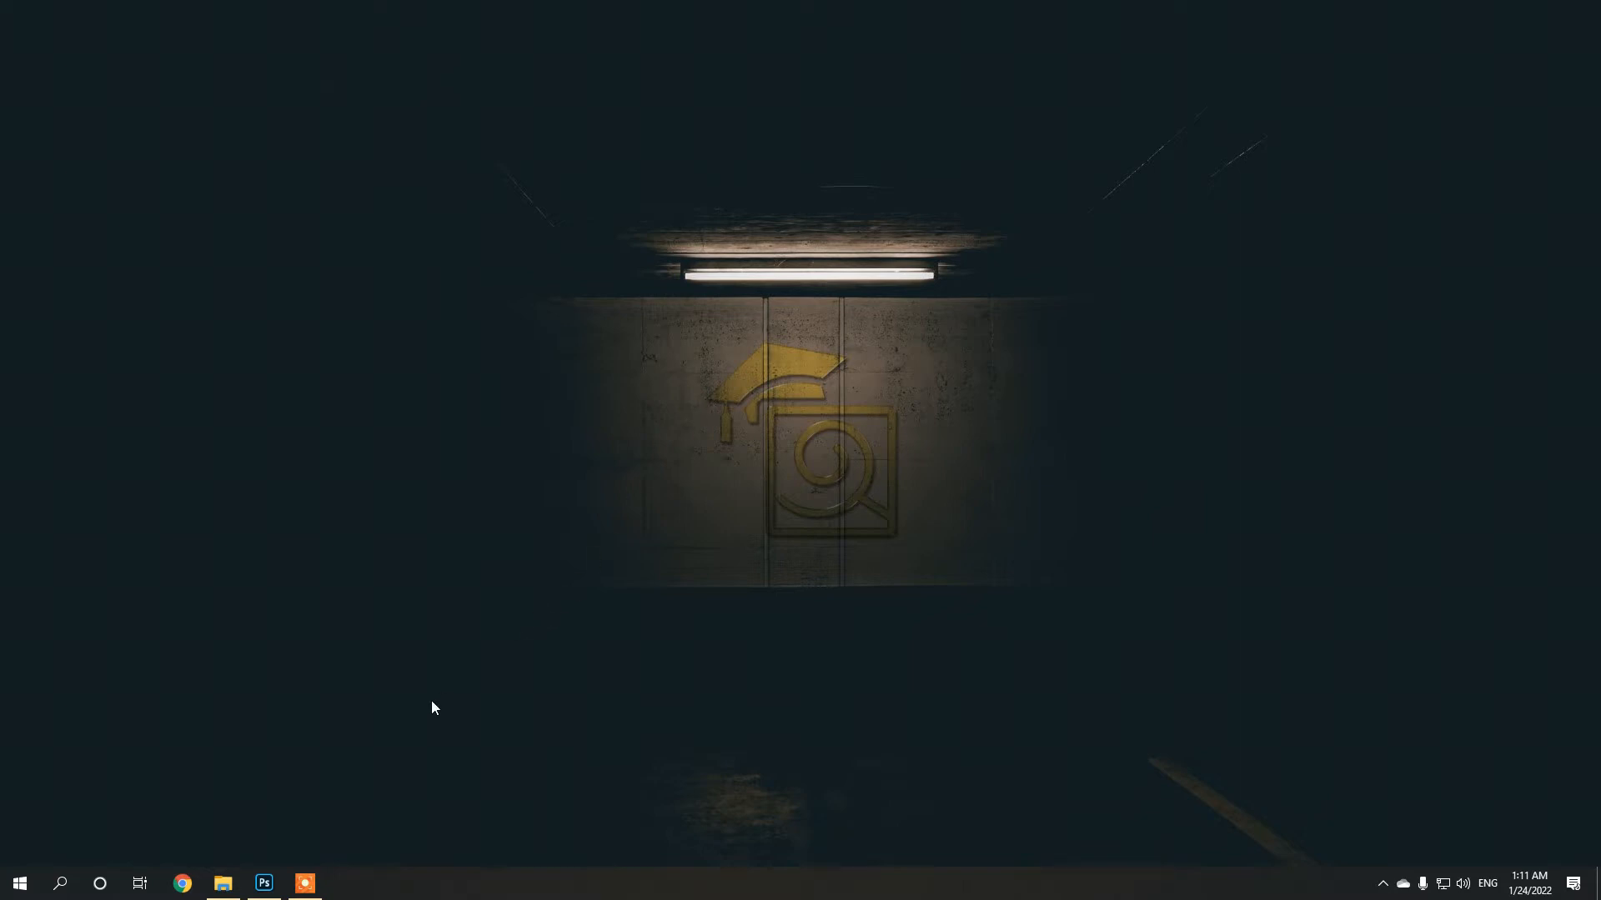
Step: Open the portrait JPG from the Desktop folder in Photoshop
click(265, 881)
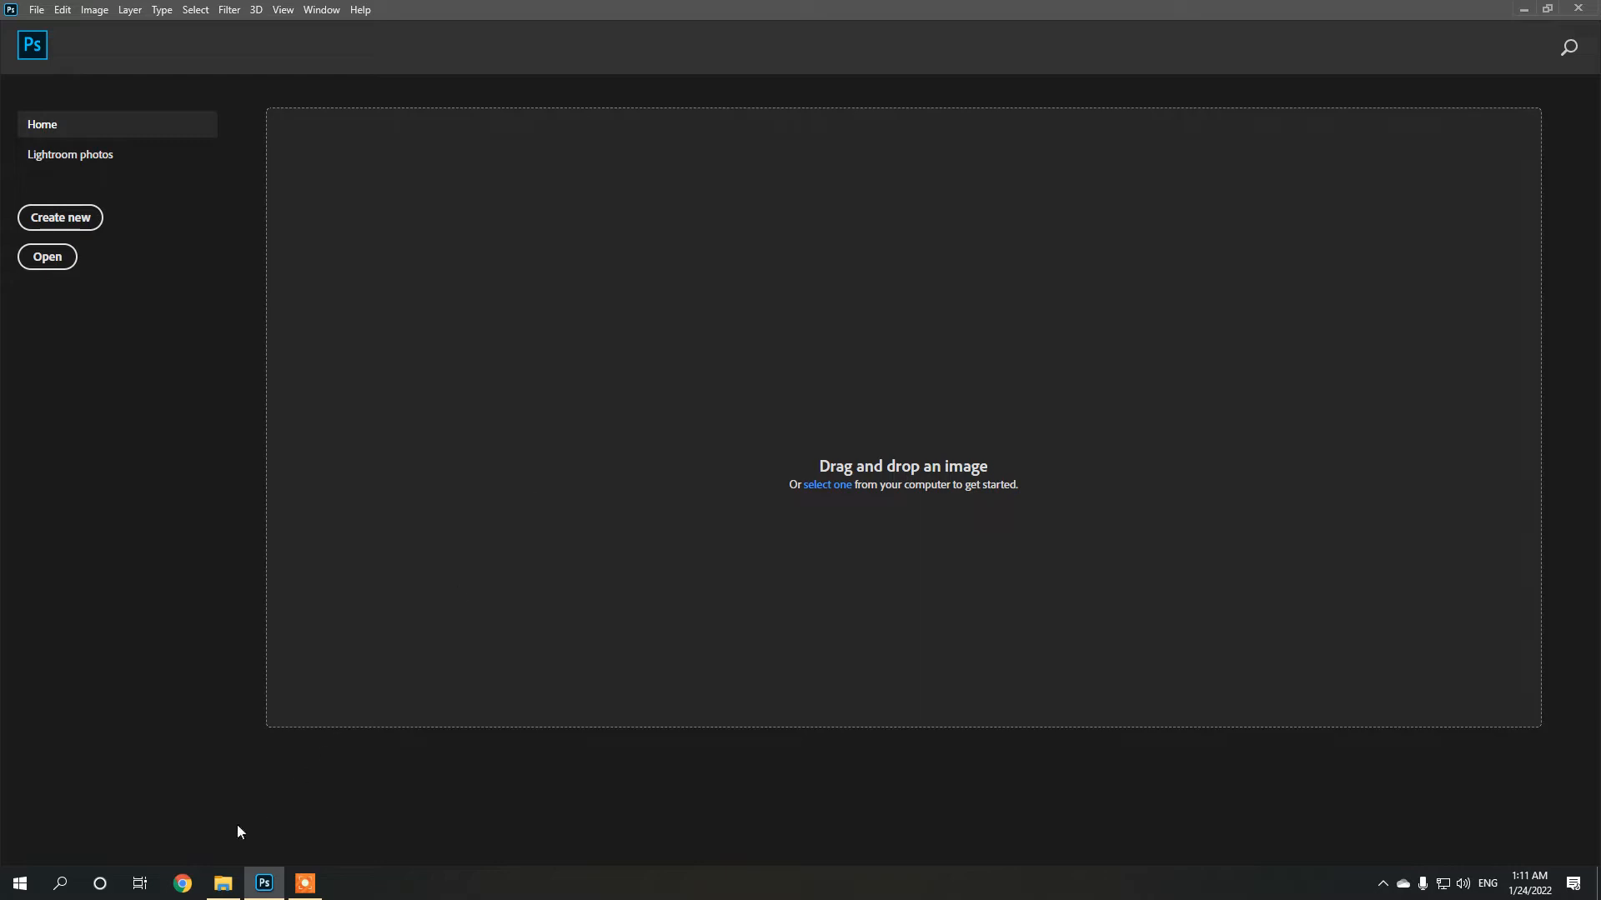
click(223, 883)
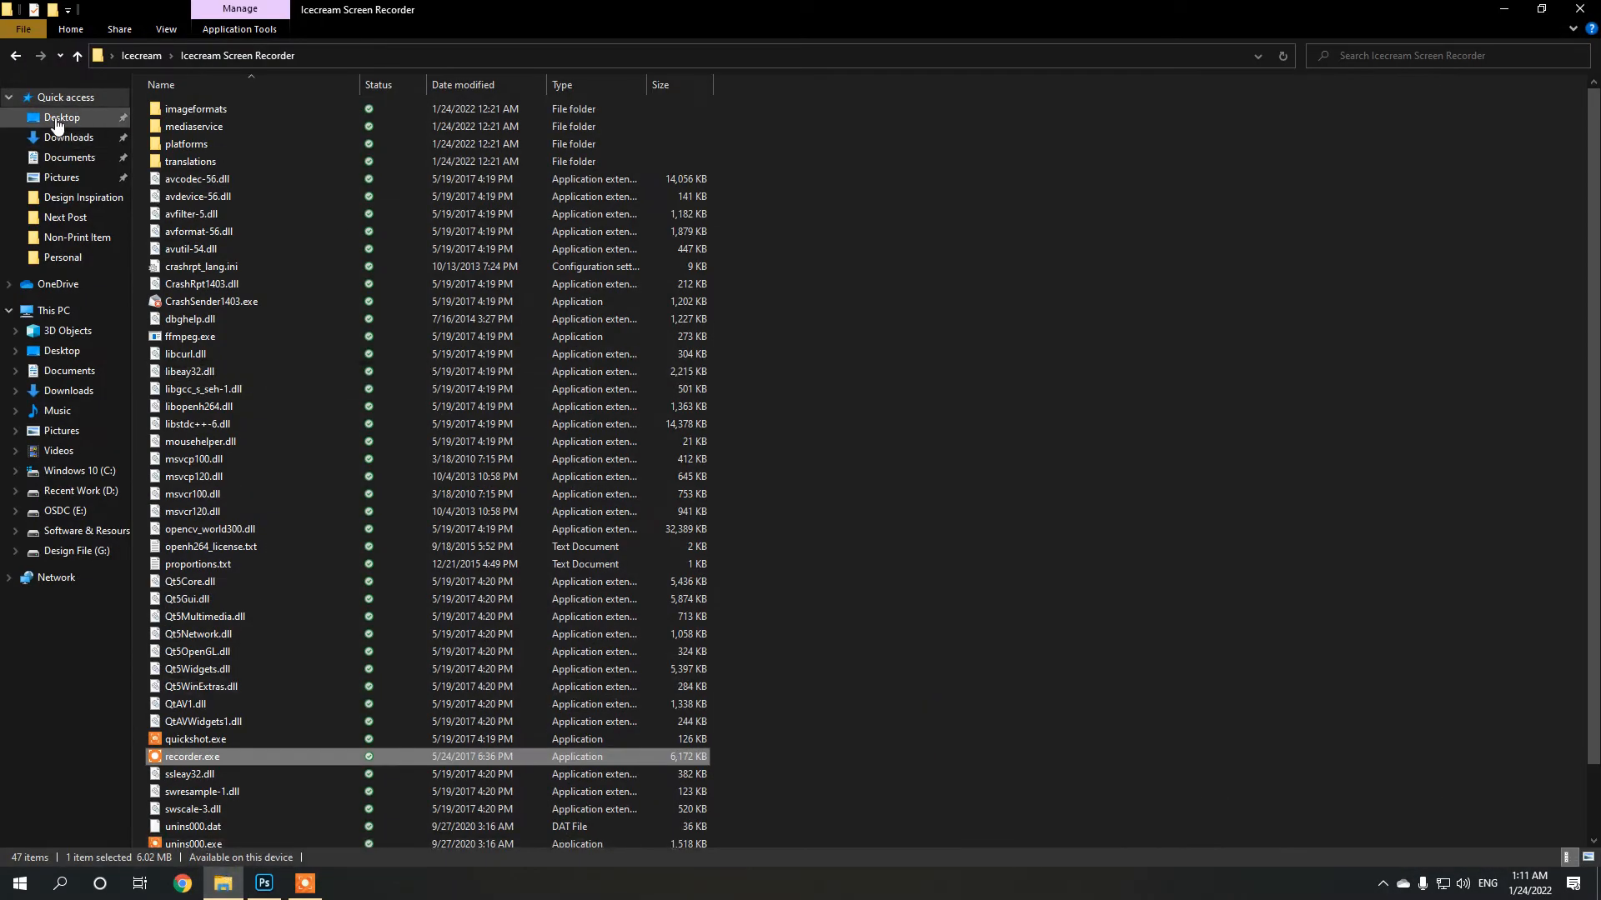
click(56, 121)
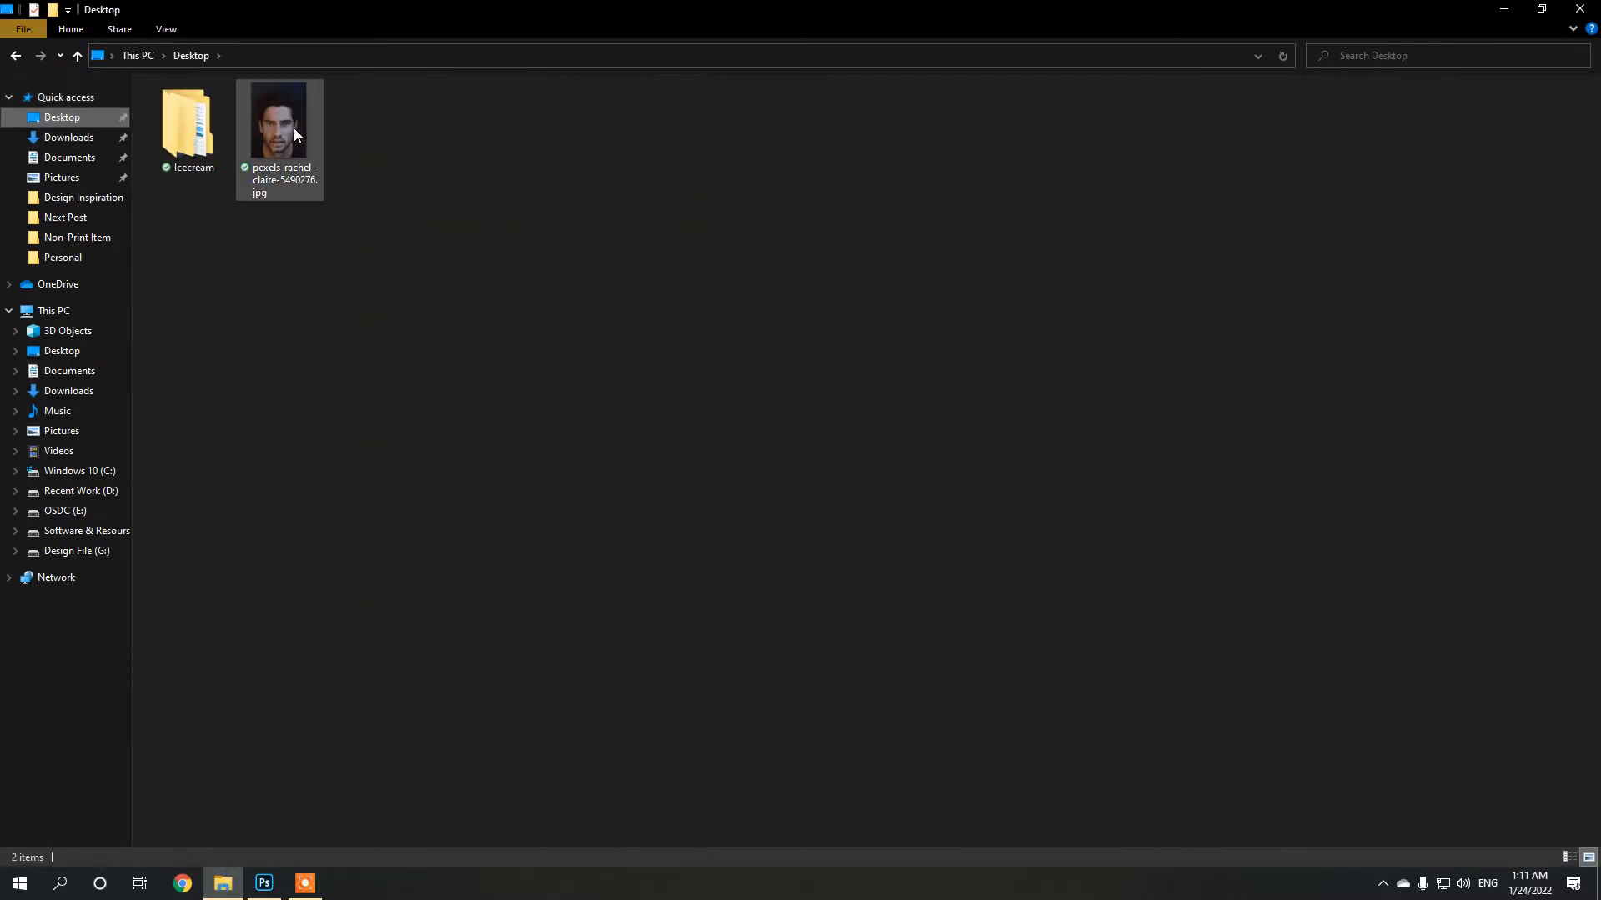
drag(289, 136, 834, 432)
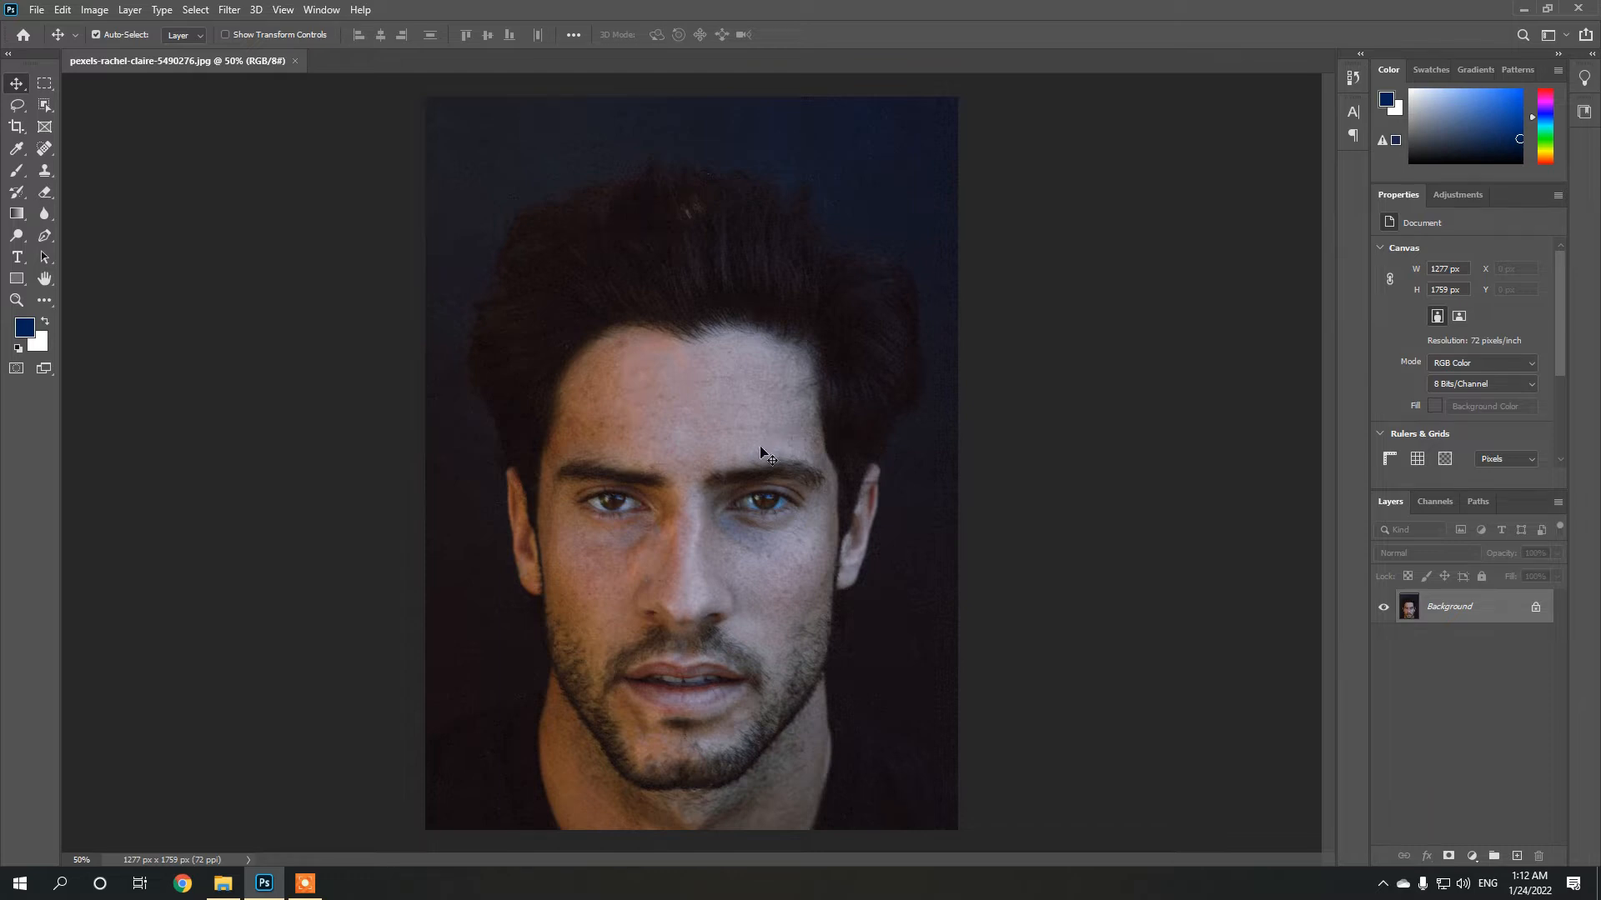
Step: Duplicate the Background layer and add a Hue/Saturation adjustment layer above the copy with Saturation set to -100
scroll(804, 349, down, 1)
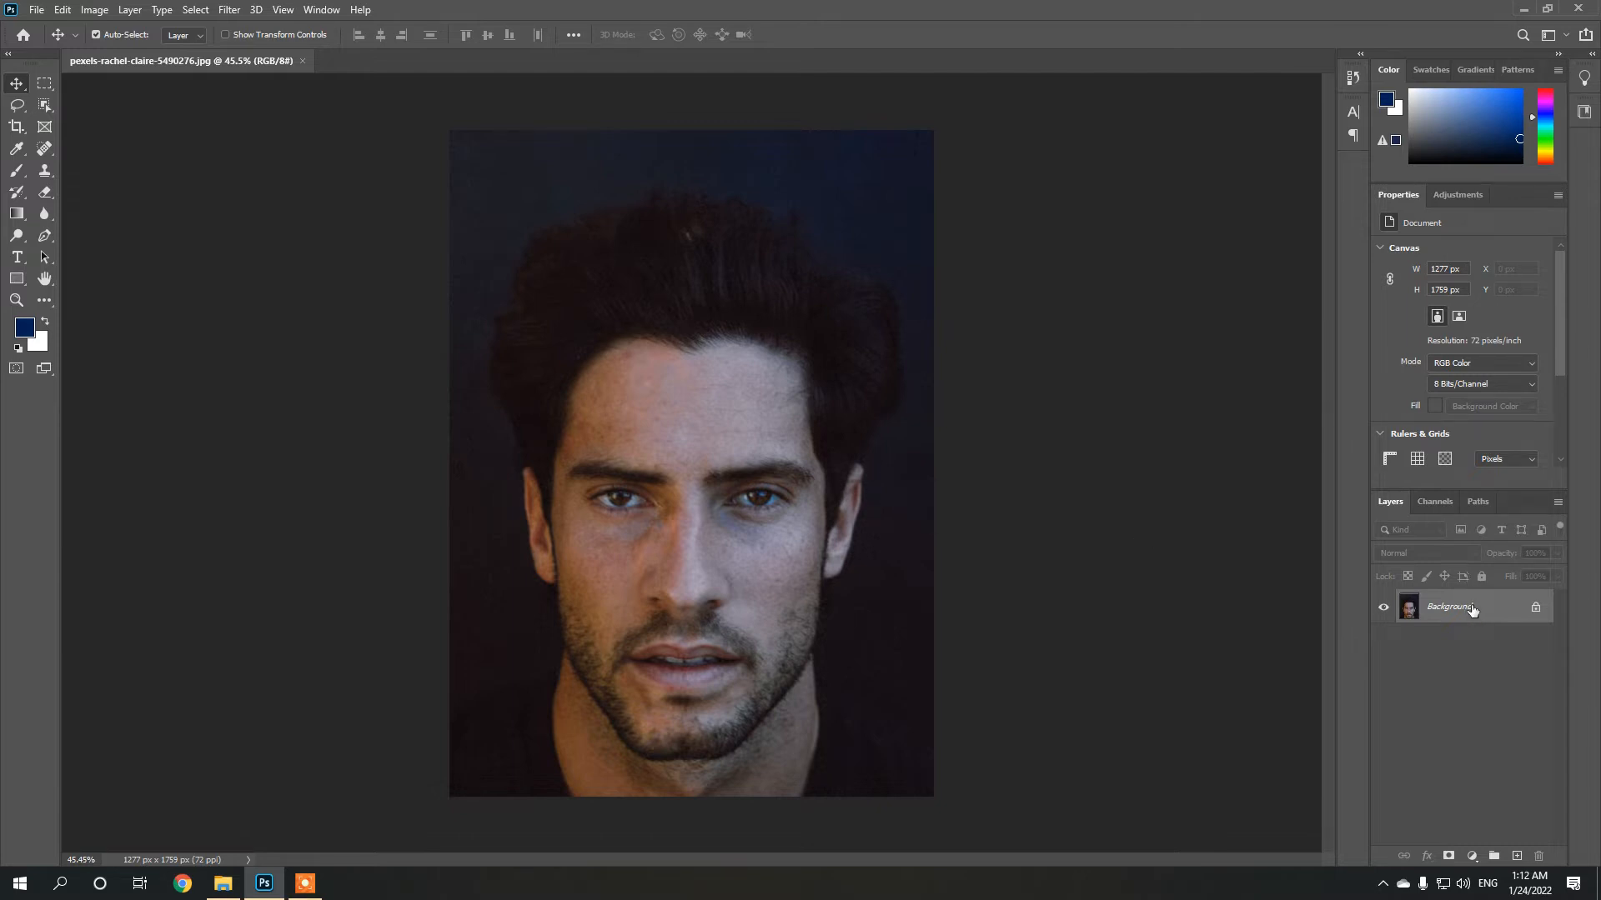
drag(1471, 610, 1519, 854)
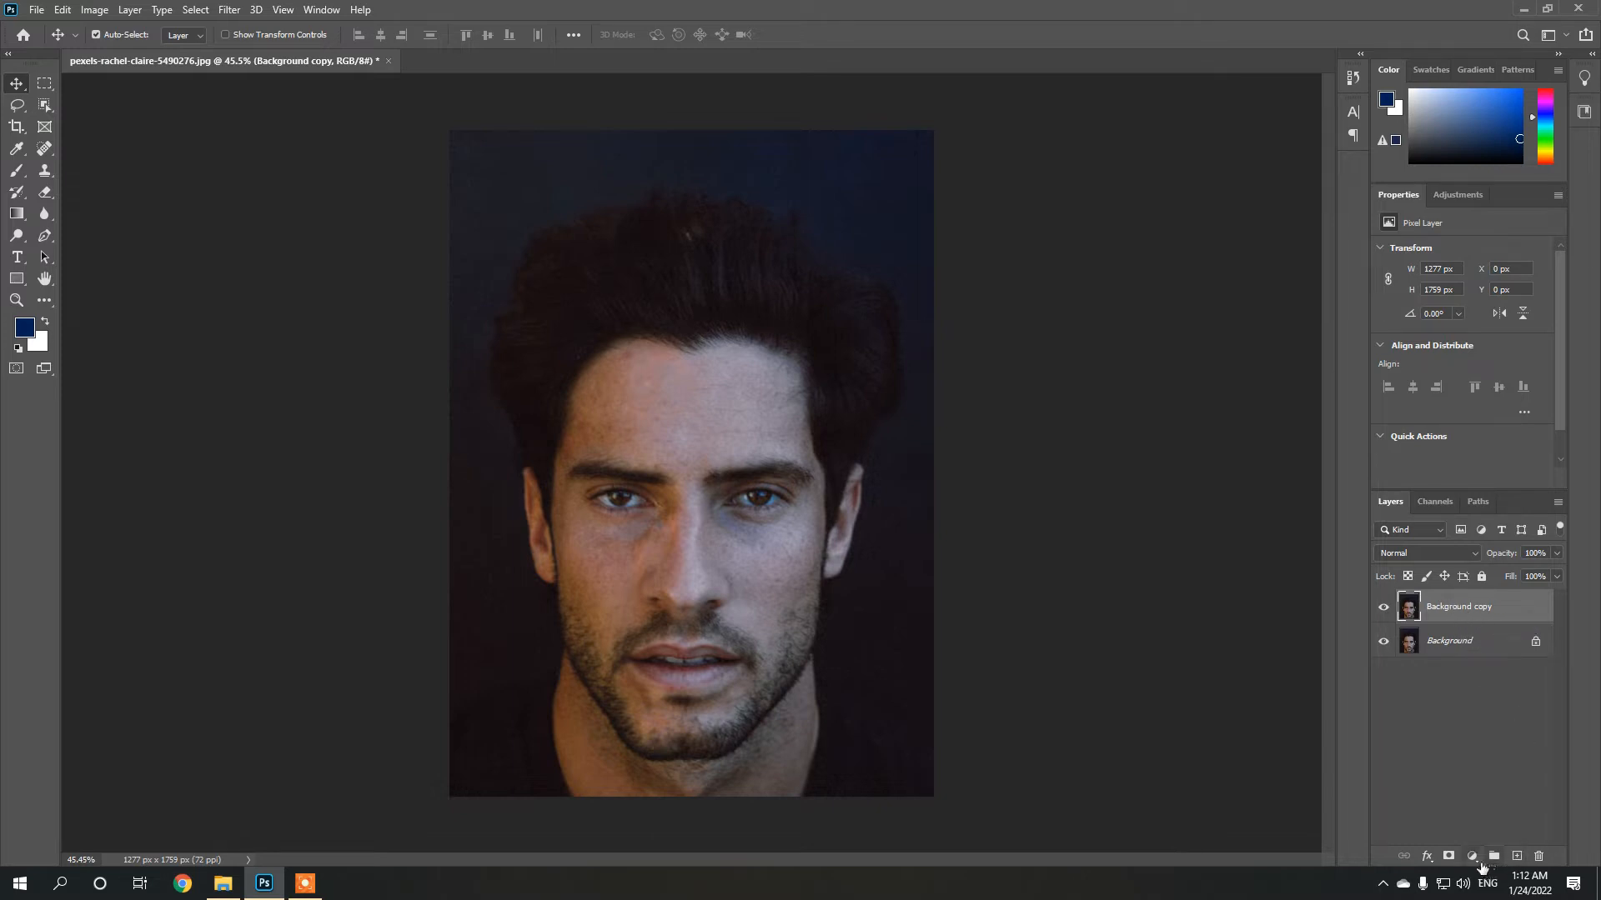
click(1472, 859)
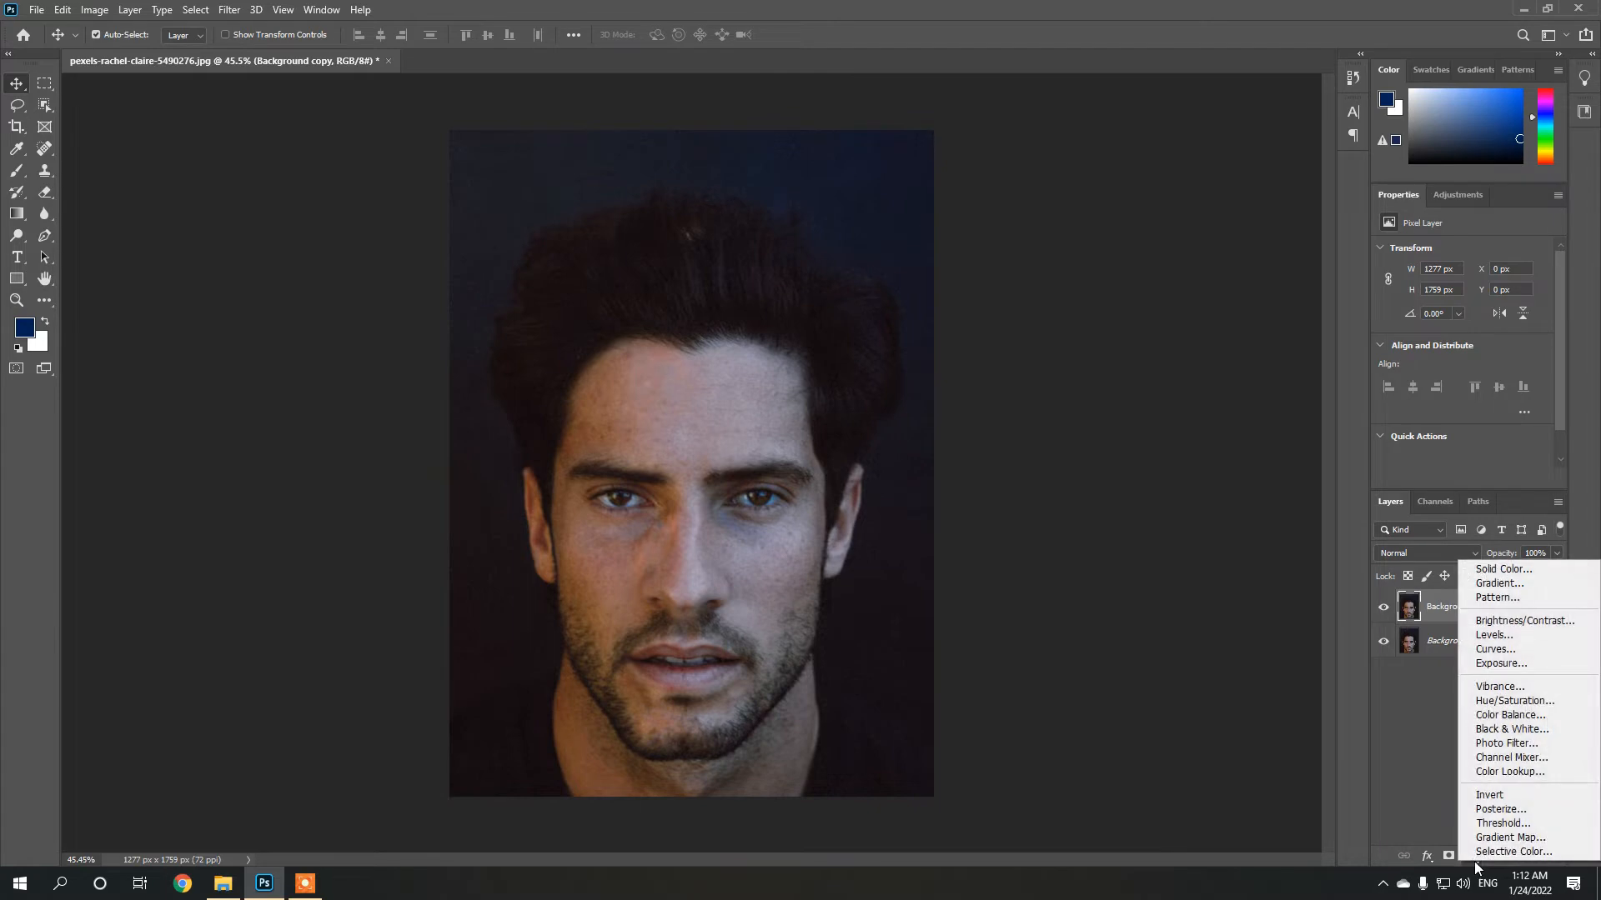
click(1514, 703)
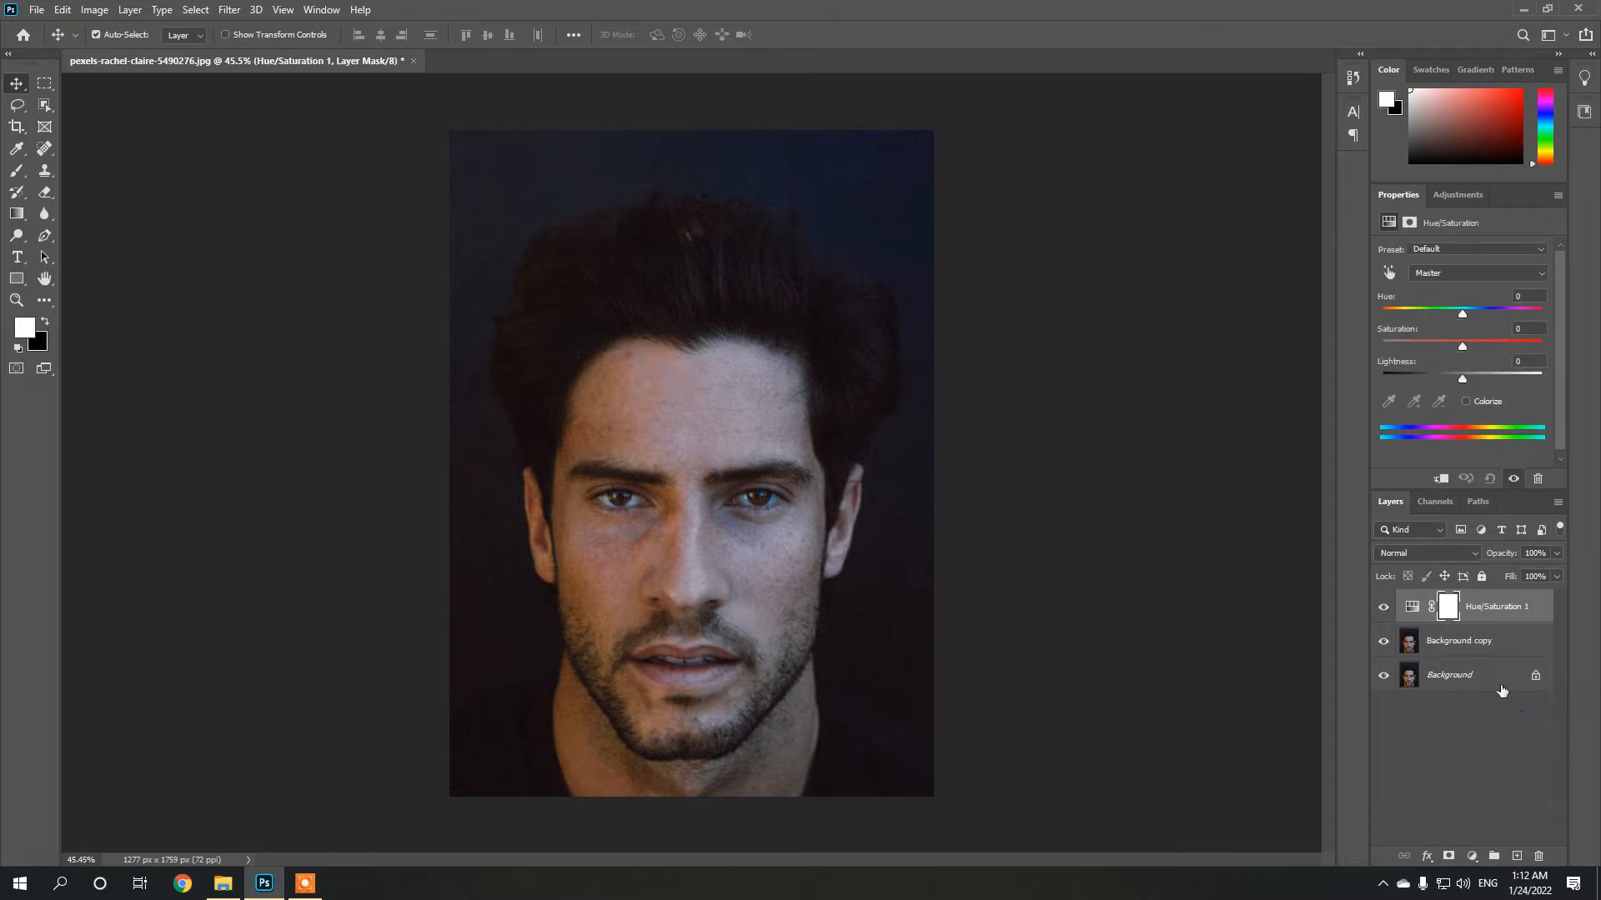
drag(1462, 347, 1378, 348)
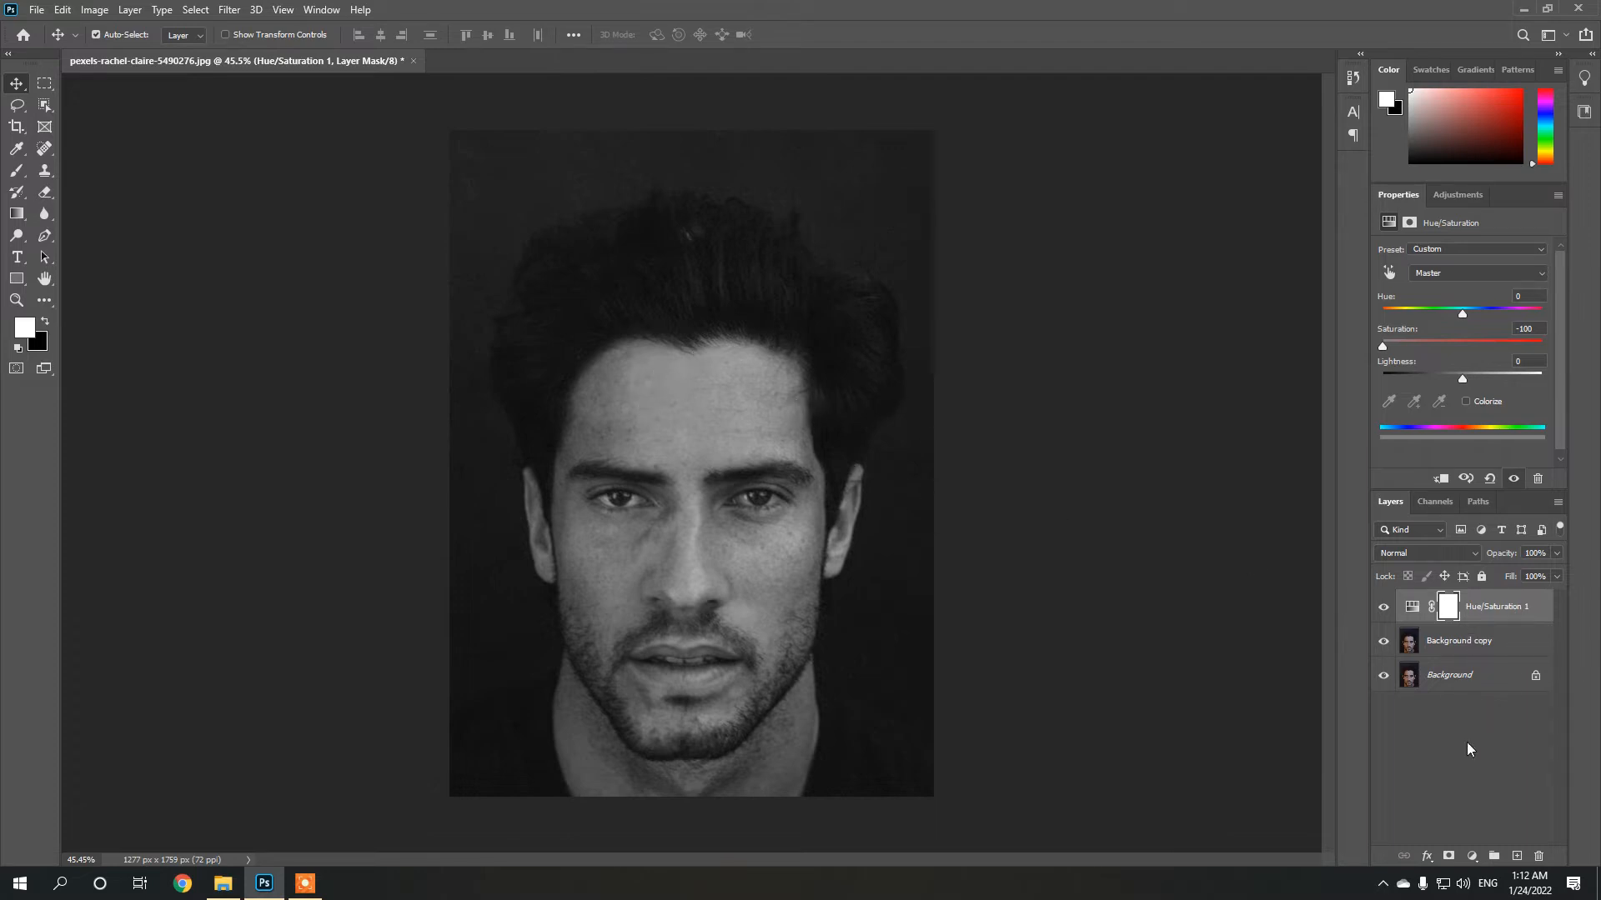
Step: Add a Curves adjustment layer with an S-curve, placing points at input 78, output 55 and input 167, output 199
click(1472, 859)
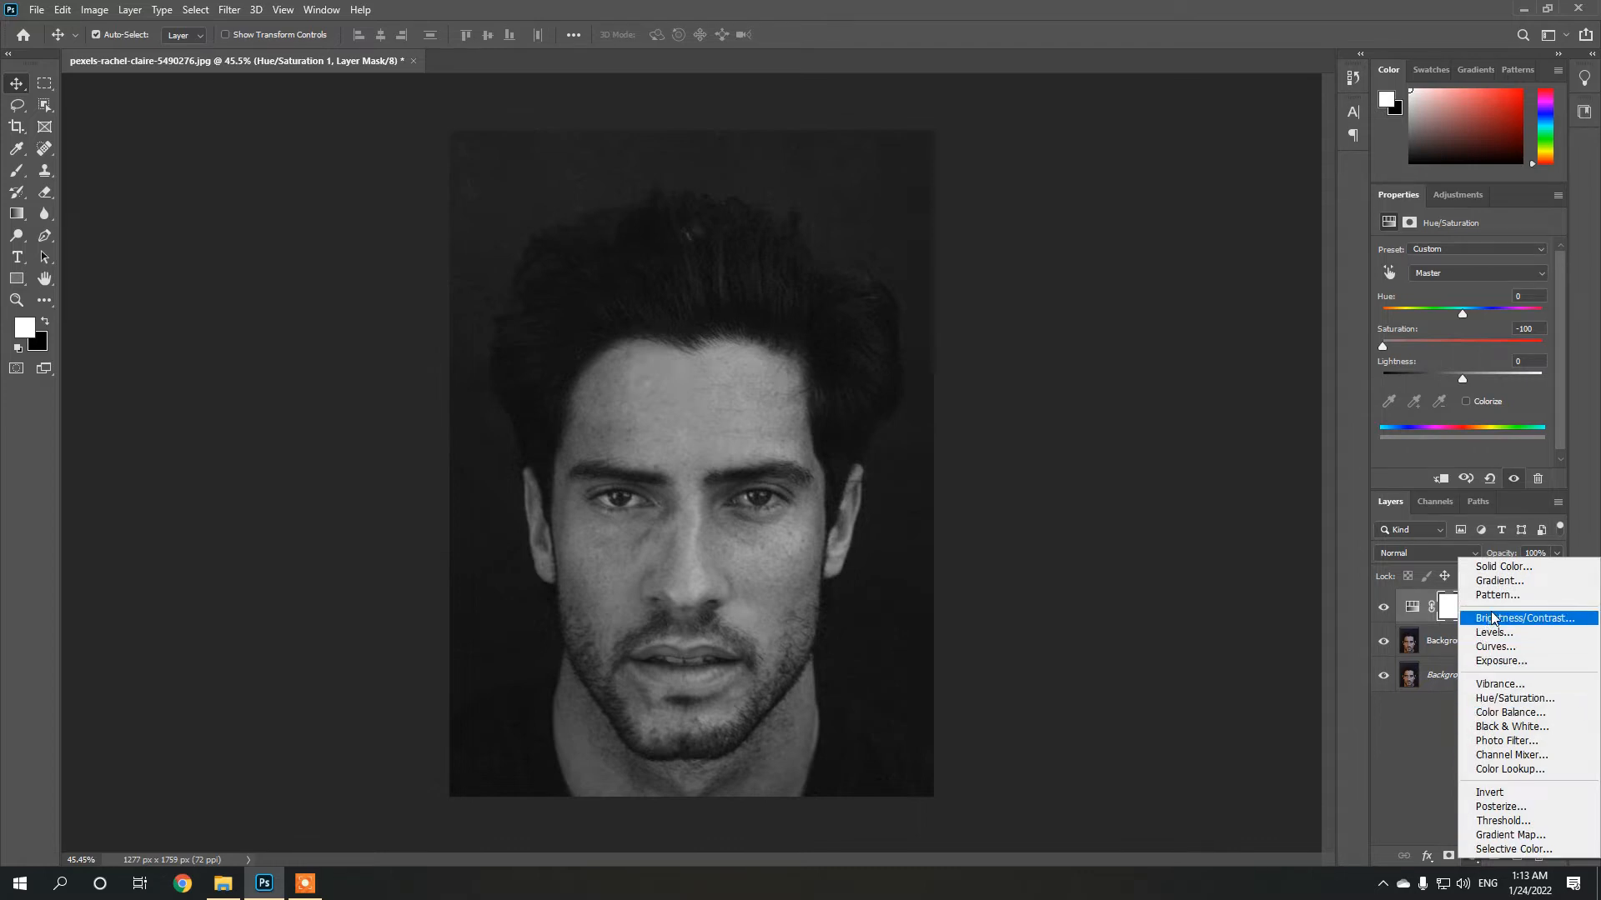
click(1519, 656)
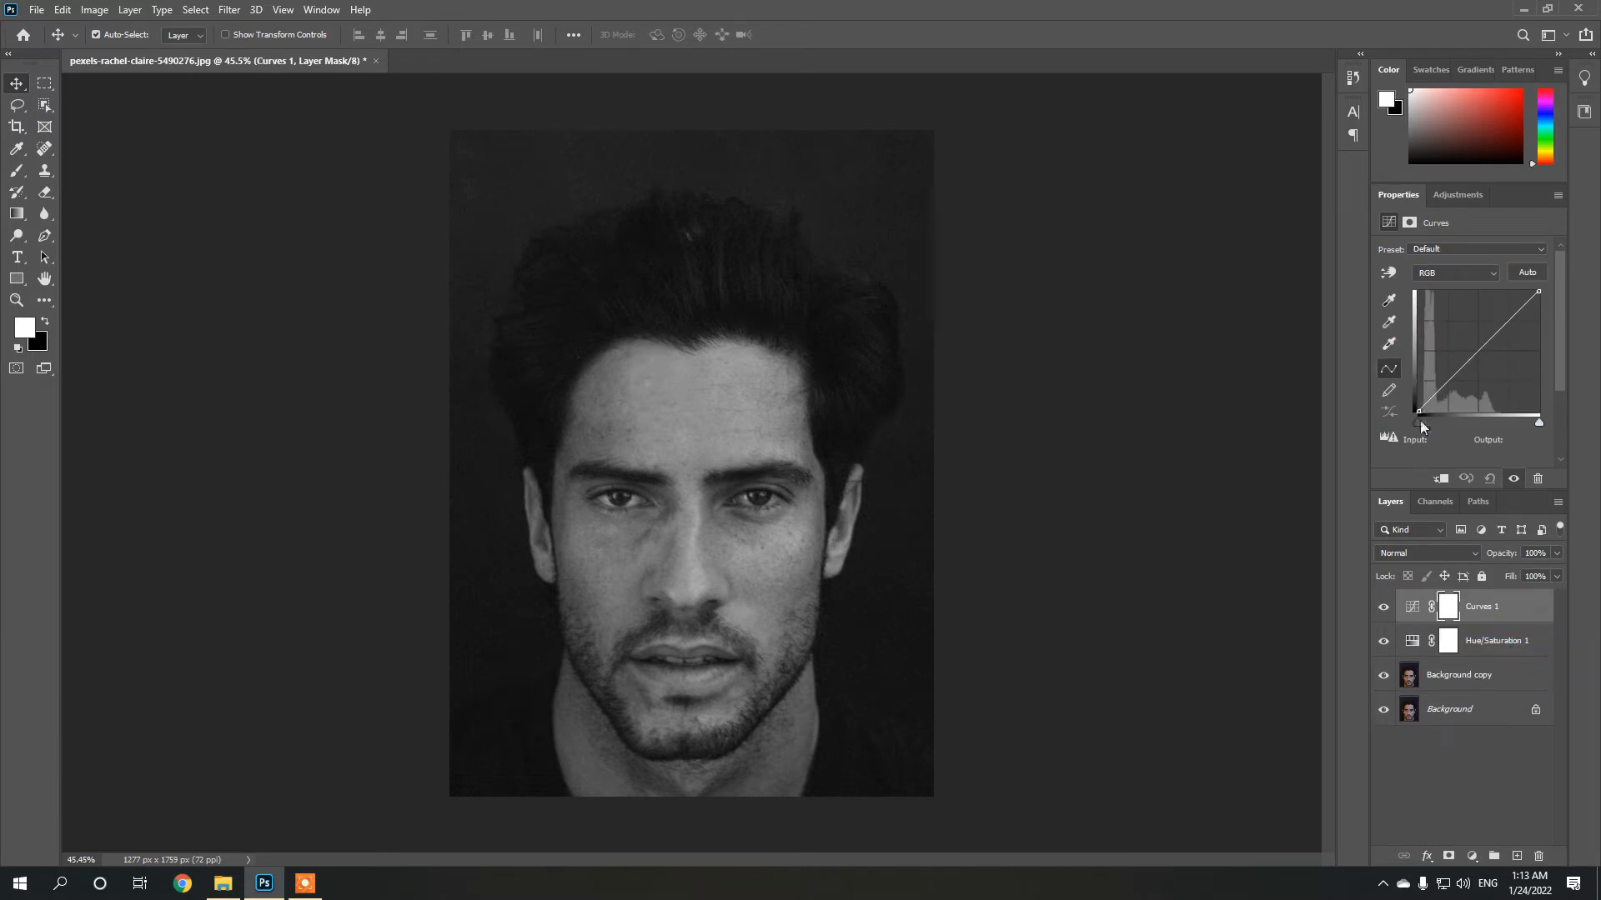
drag(1453, 377, 1456, 385)
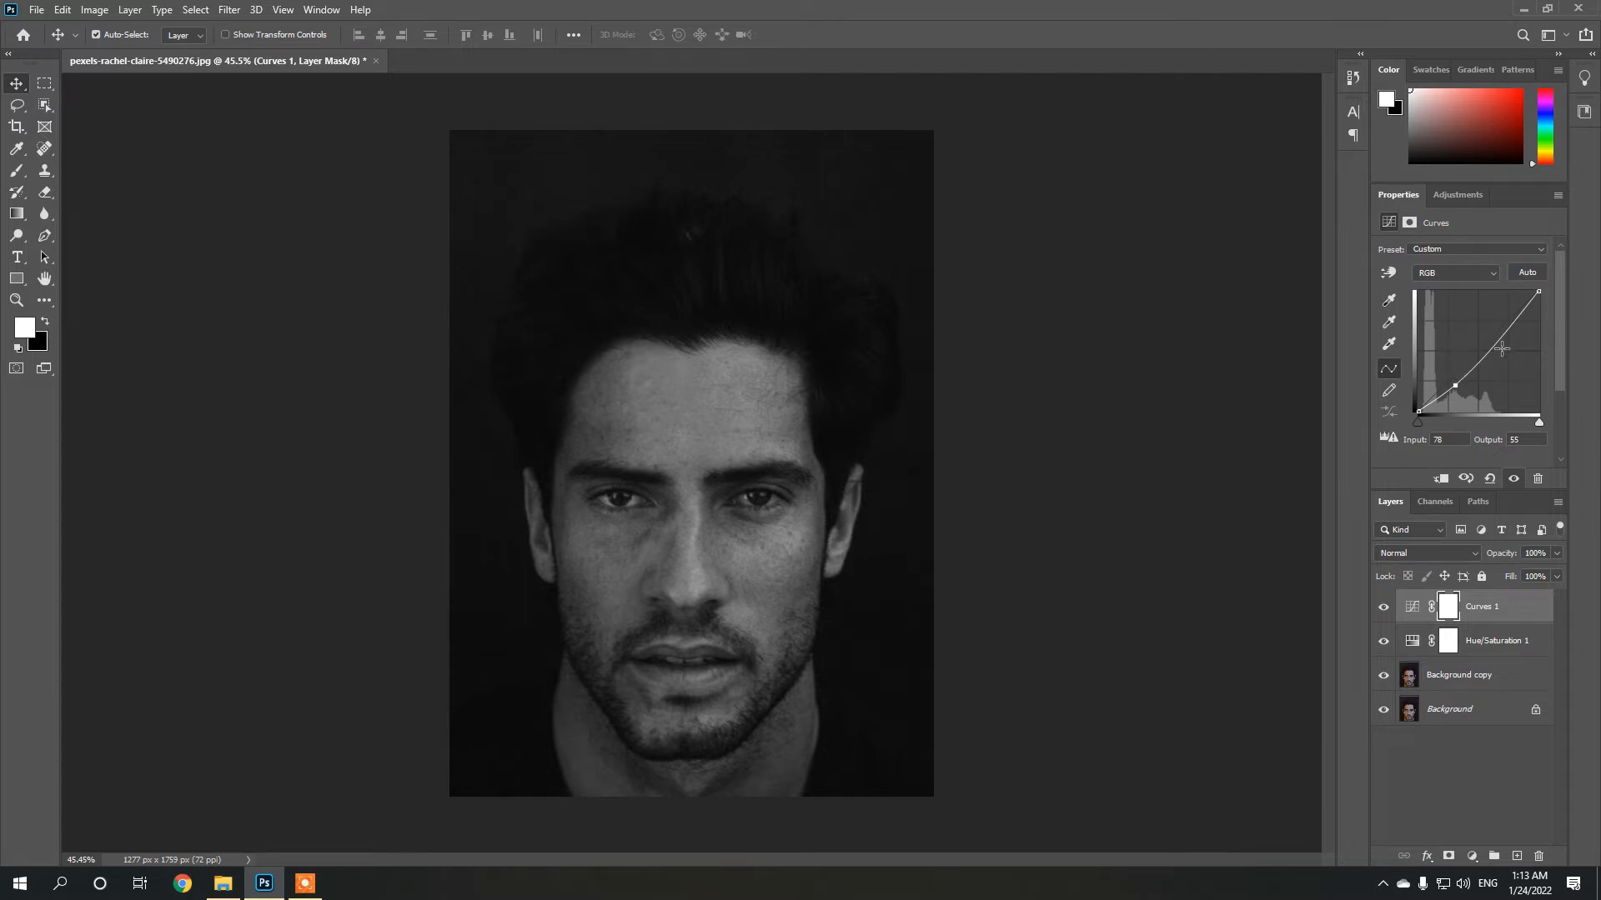
drag(1497, 336, 1498, 318)
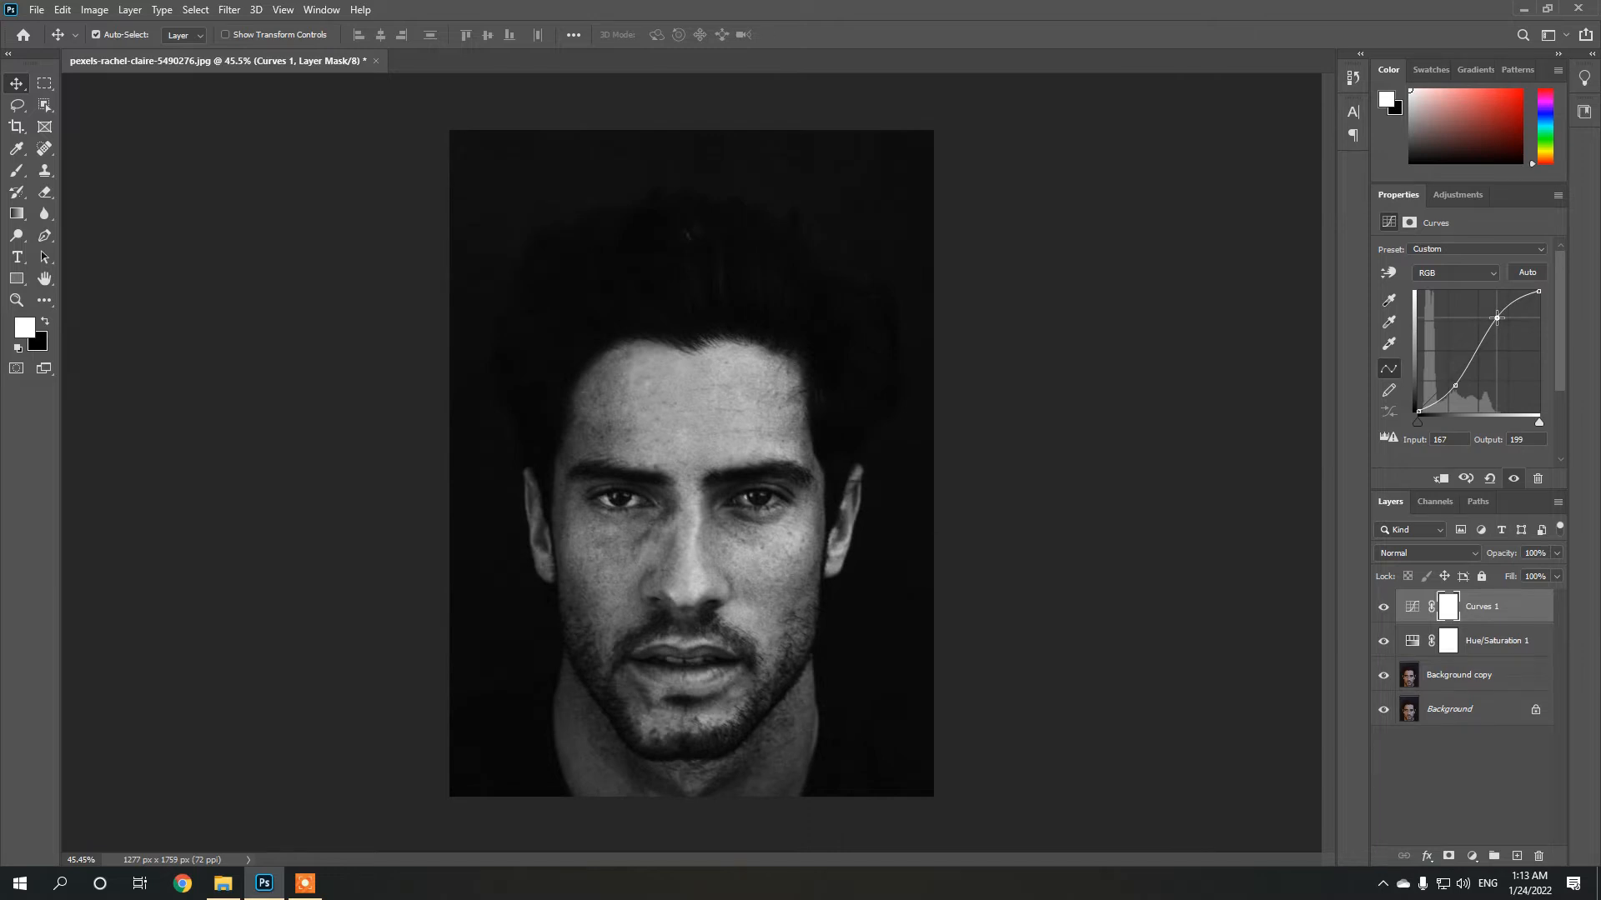
click(1477, 607)
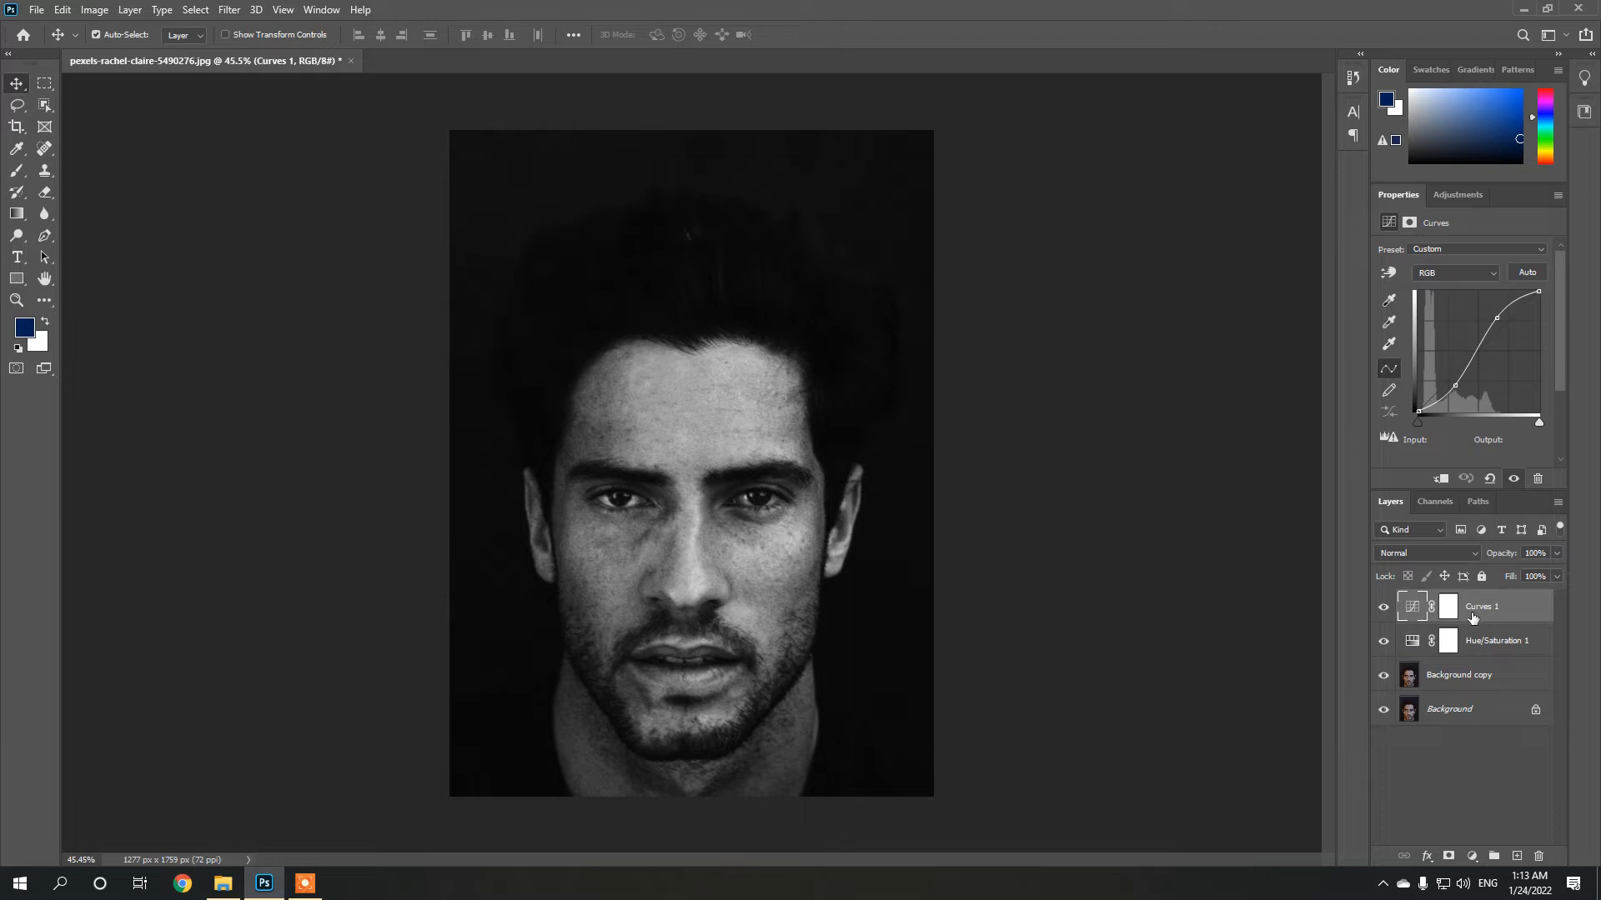
Step: Convert the Background copy layer to a smart object
click(1464, 674)
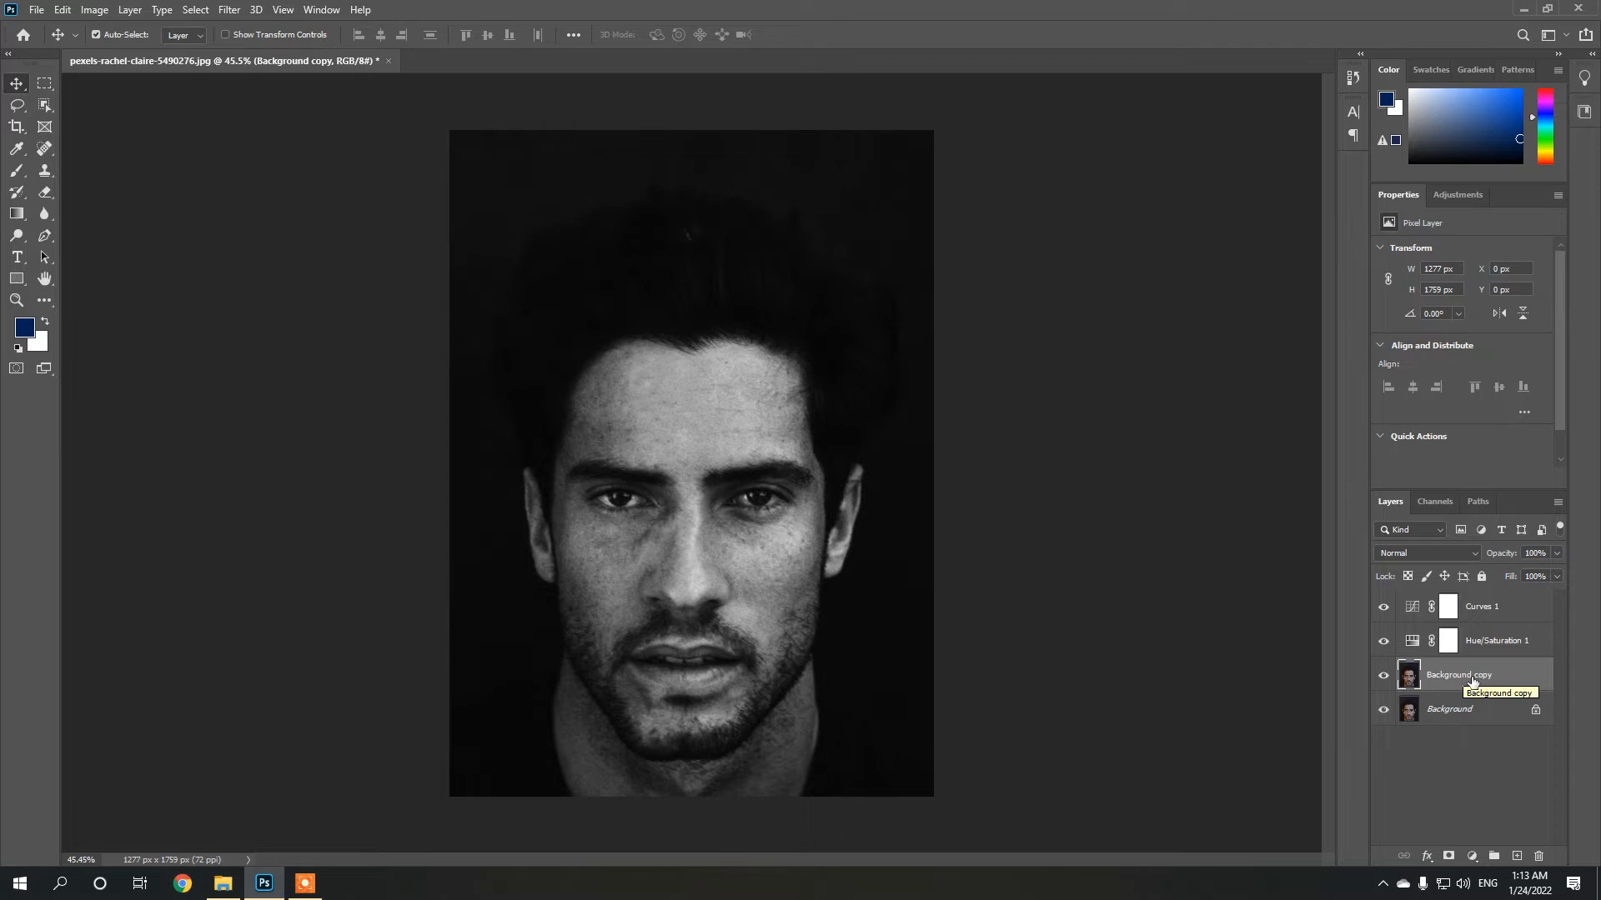
right_click(1471, 680)
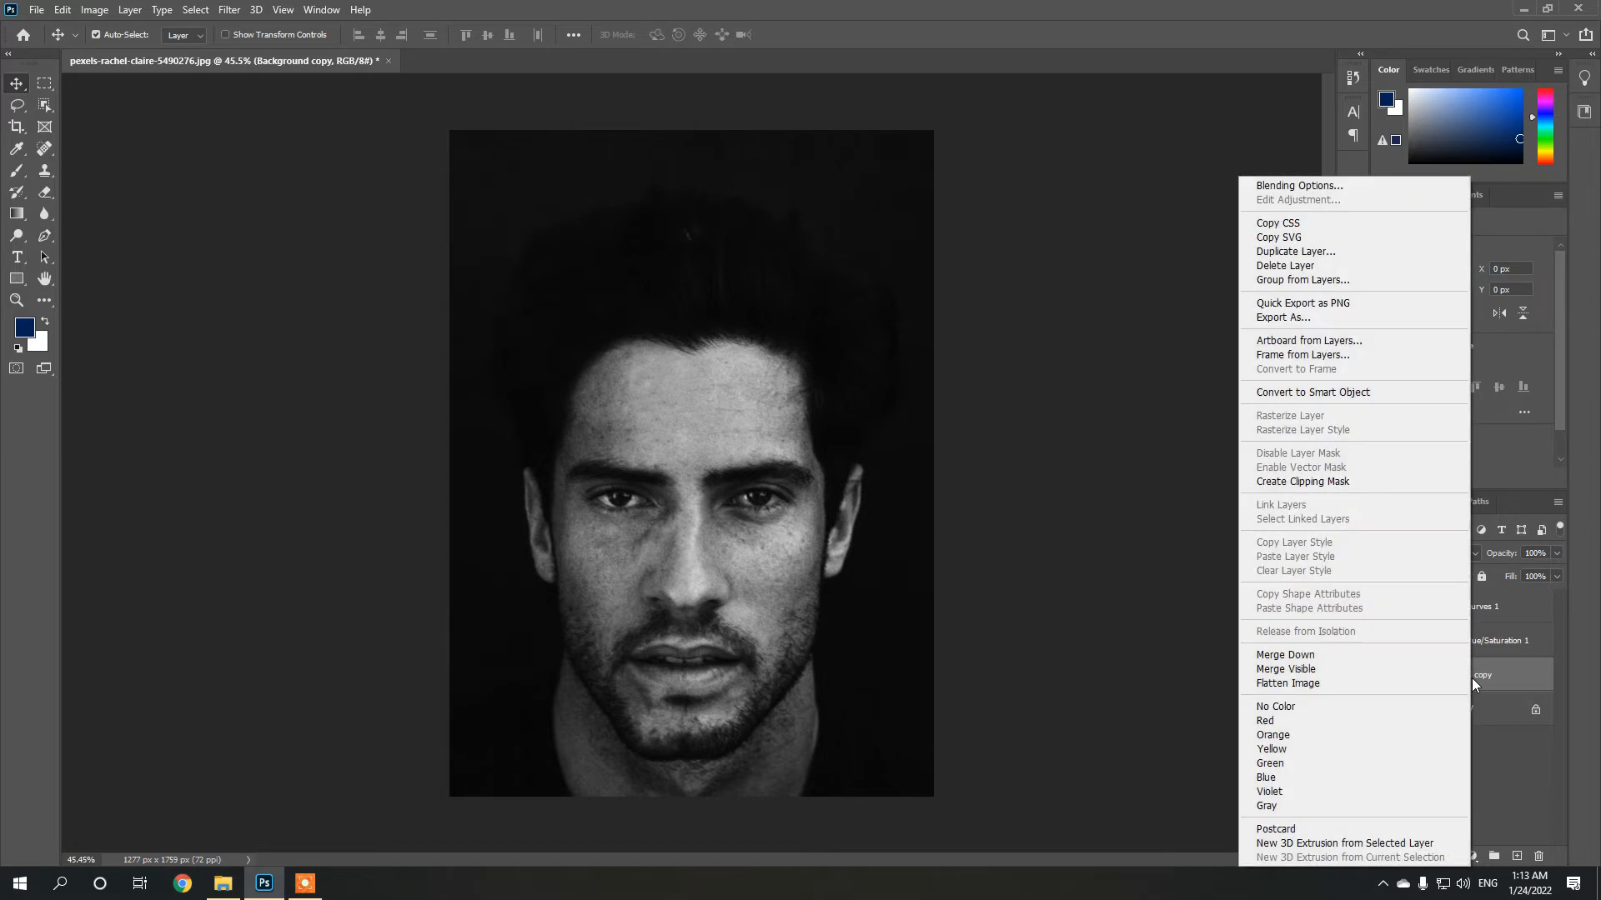
click(1307, 403)
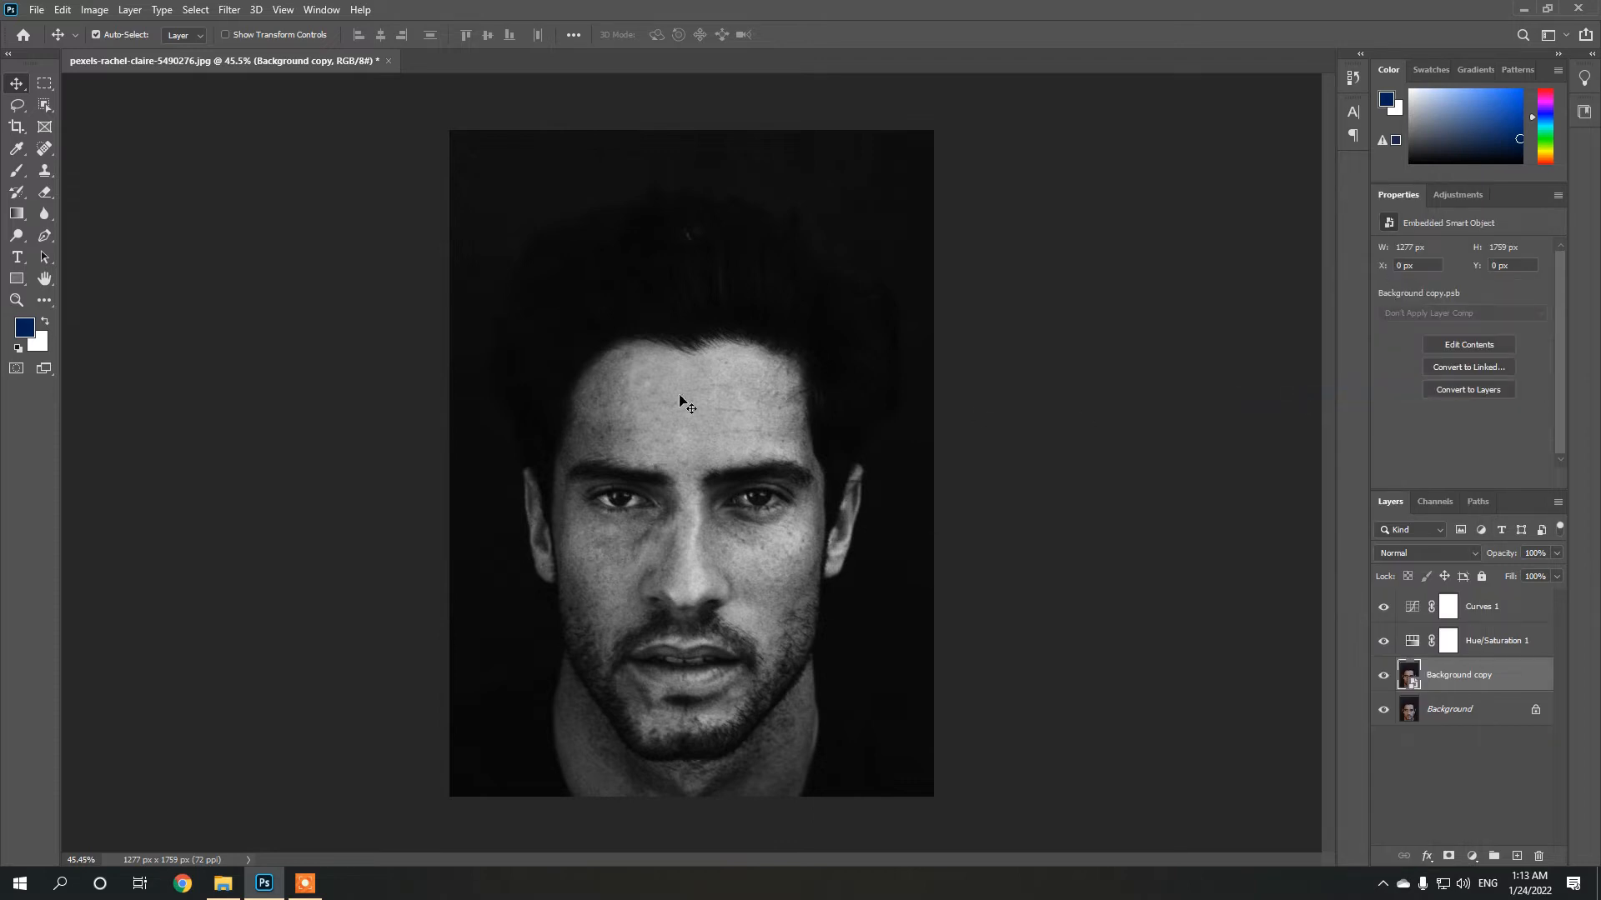
Step: Apply a Gaussian Blur with a radius of 10 pixels to the Background copy smart object
click(228, 11)
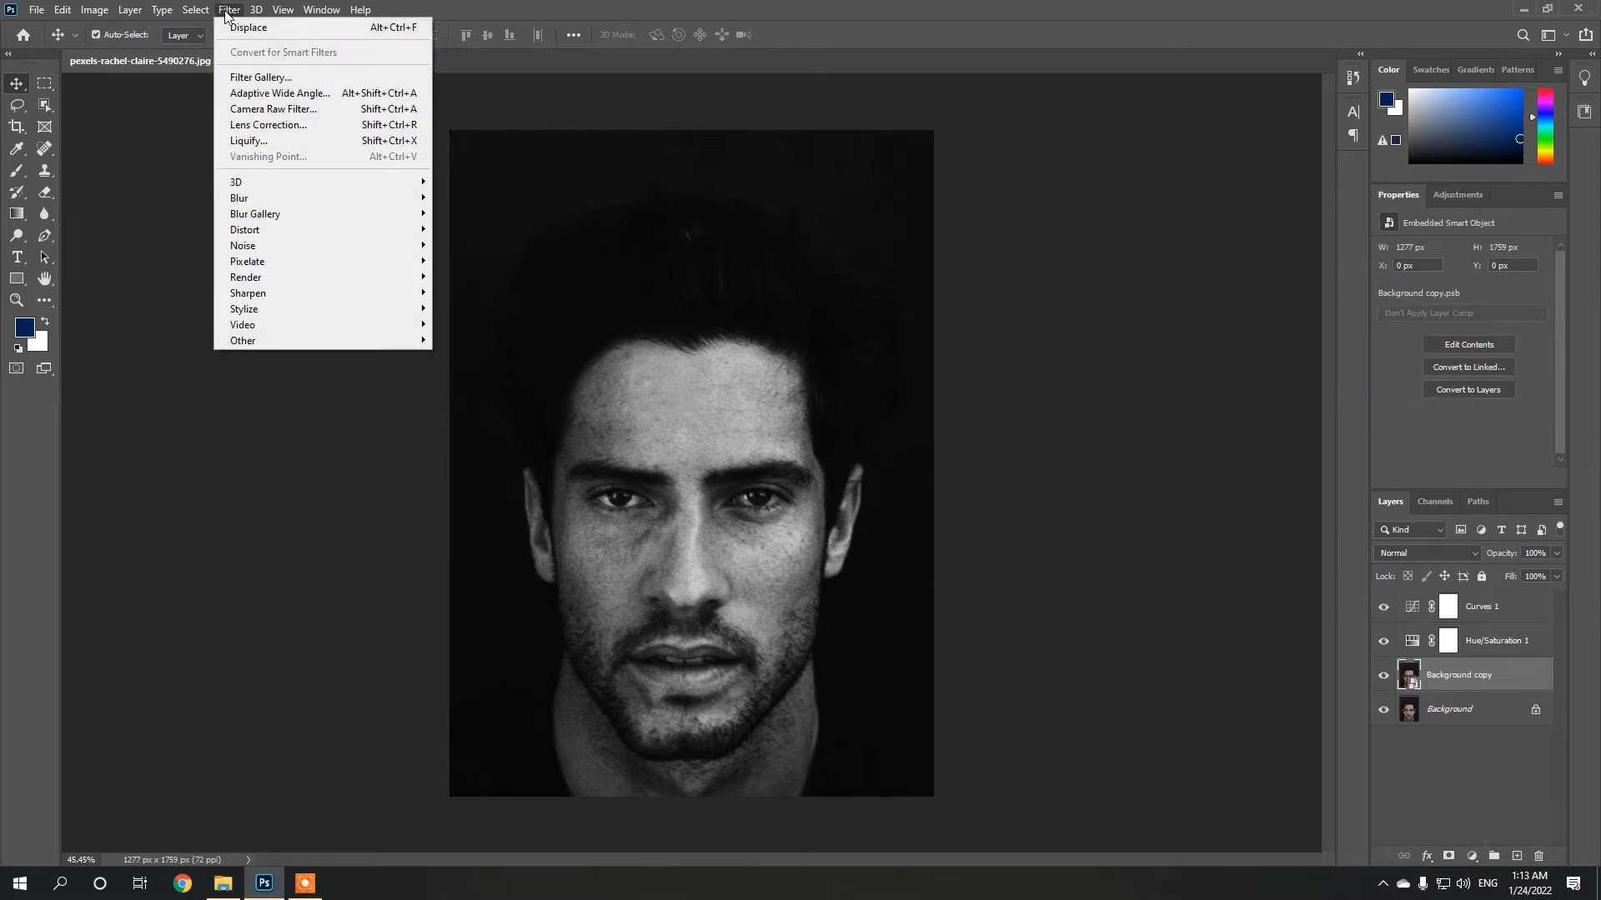
mouse_move(245, 197)
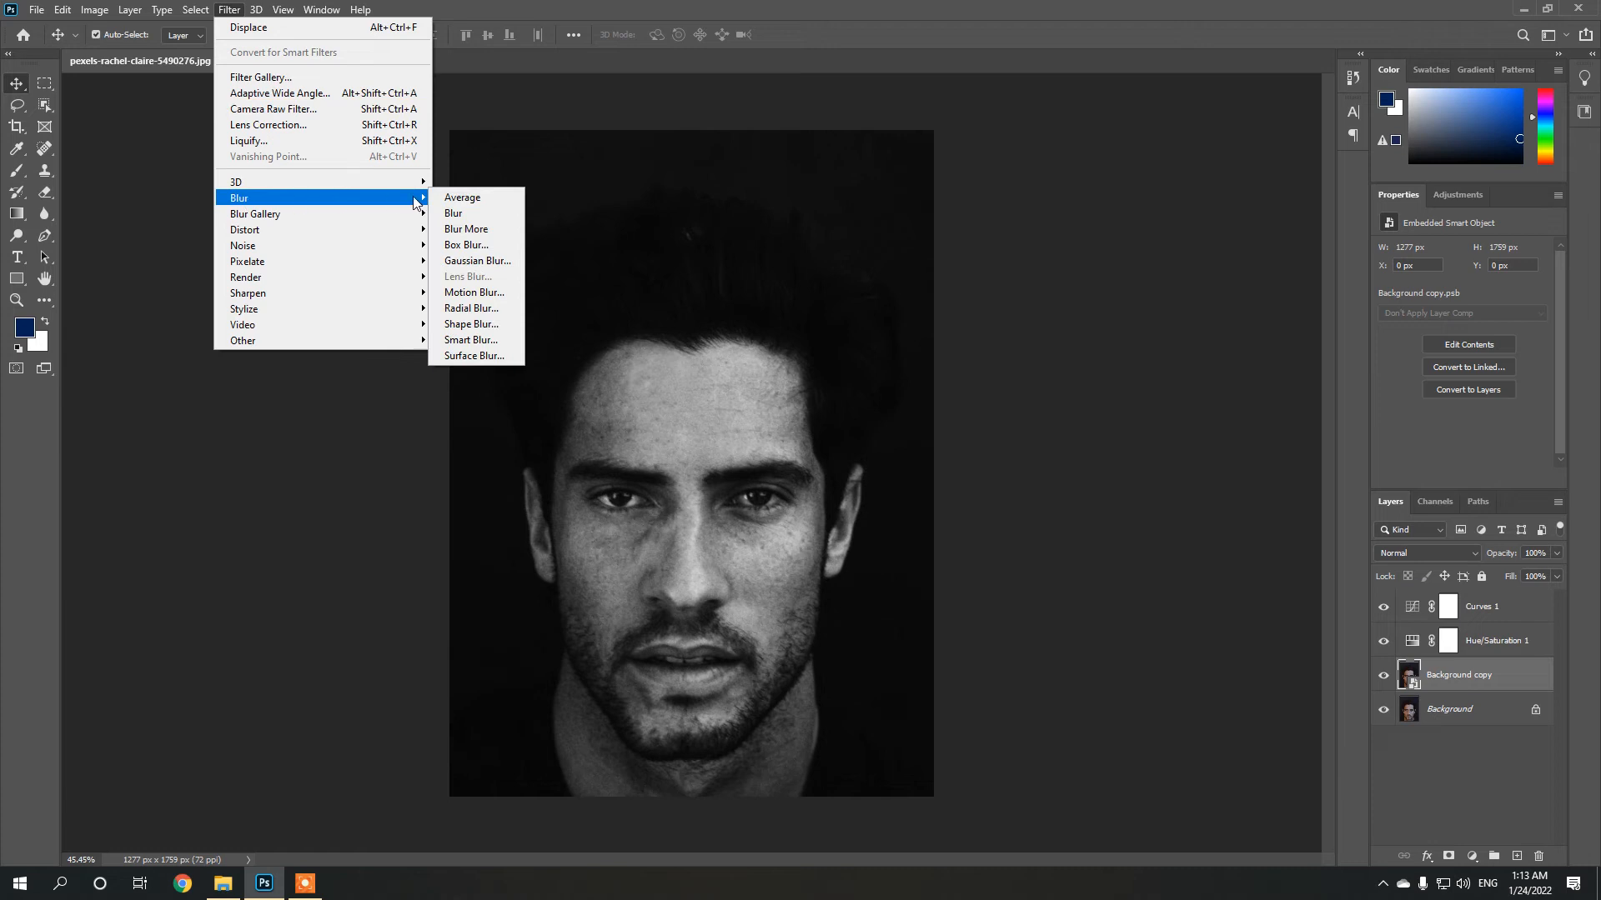
click(493, 261)
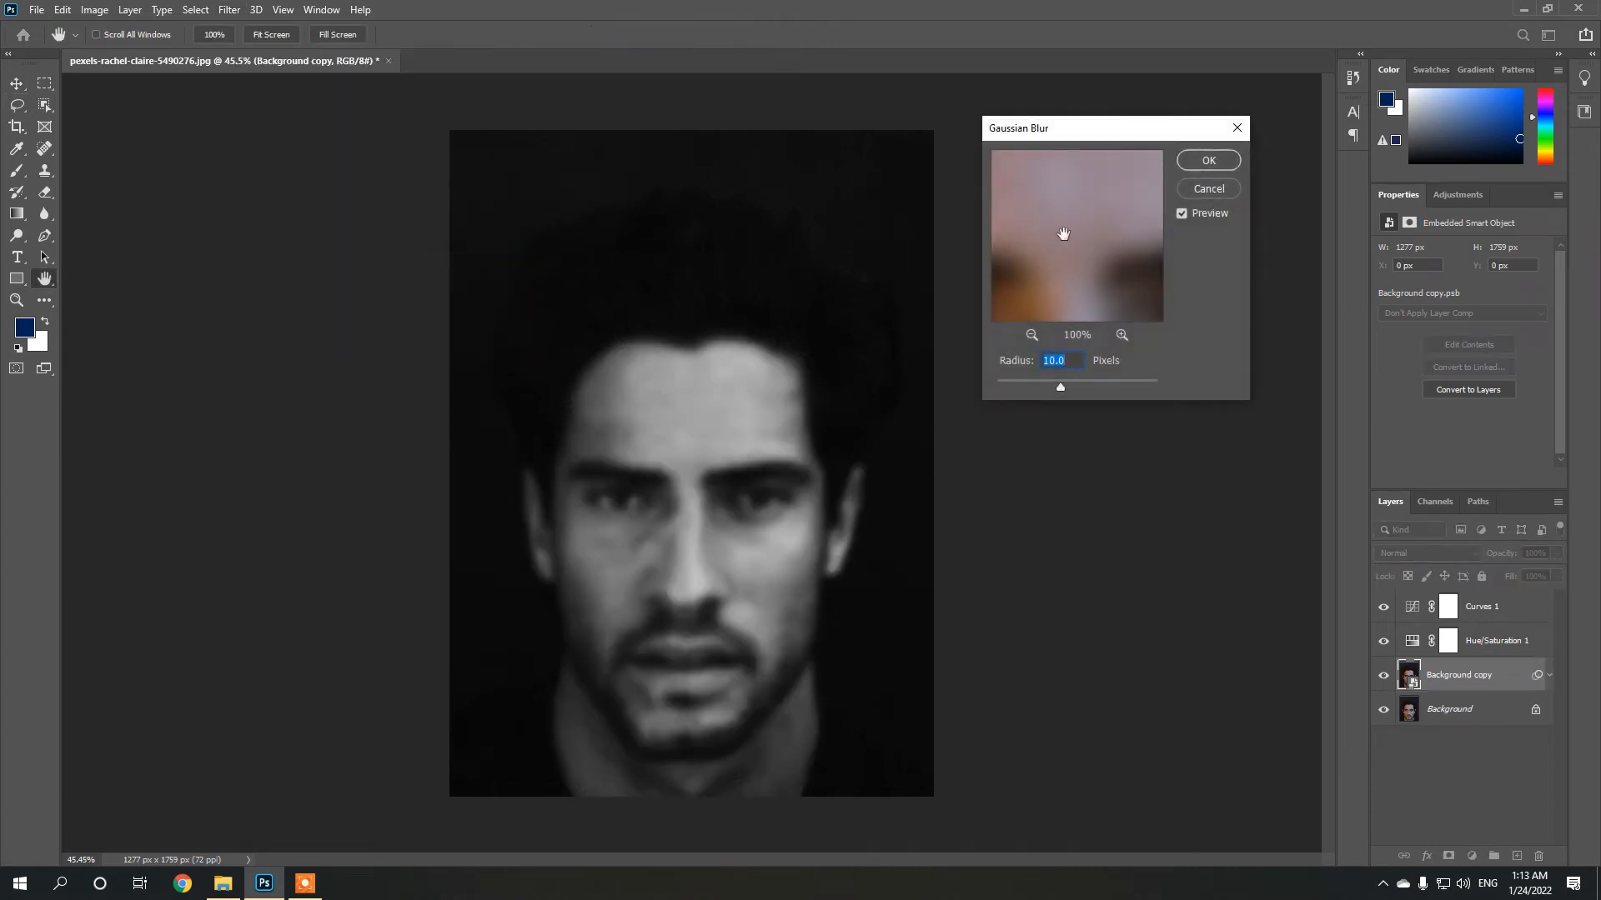
drag(1042, 135, 1089, 170)
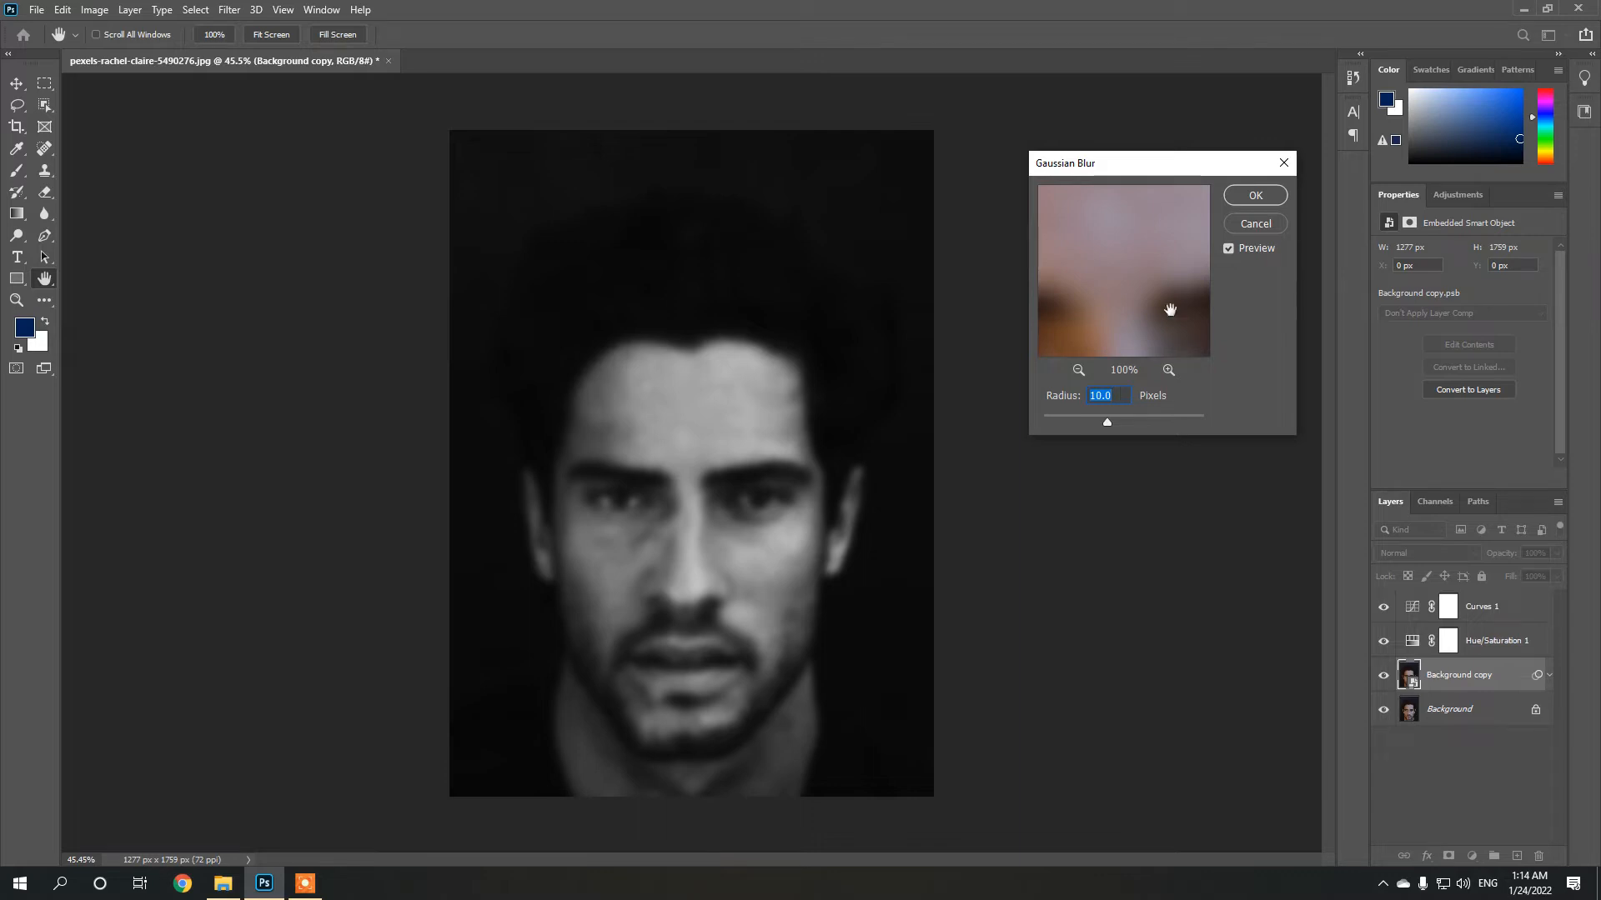
click(1254, 197)
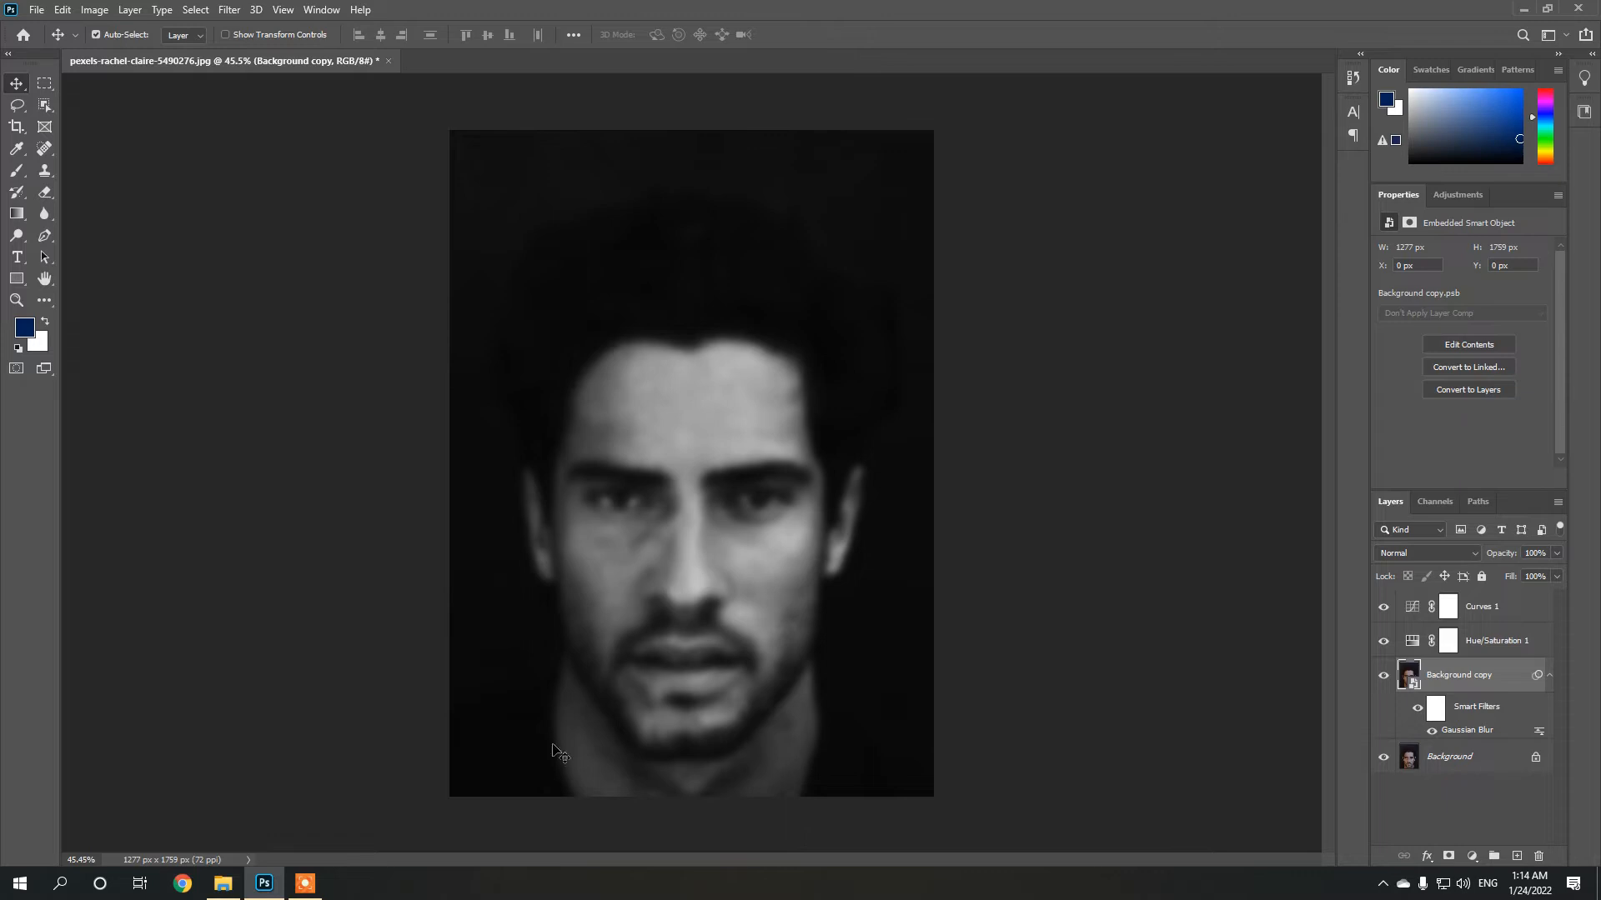
click(306, 886)
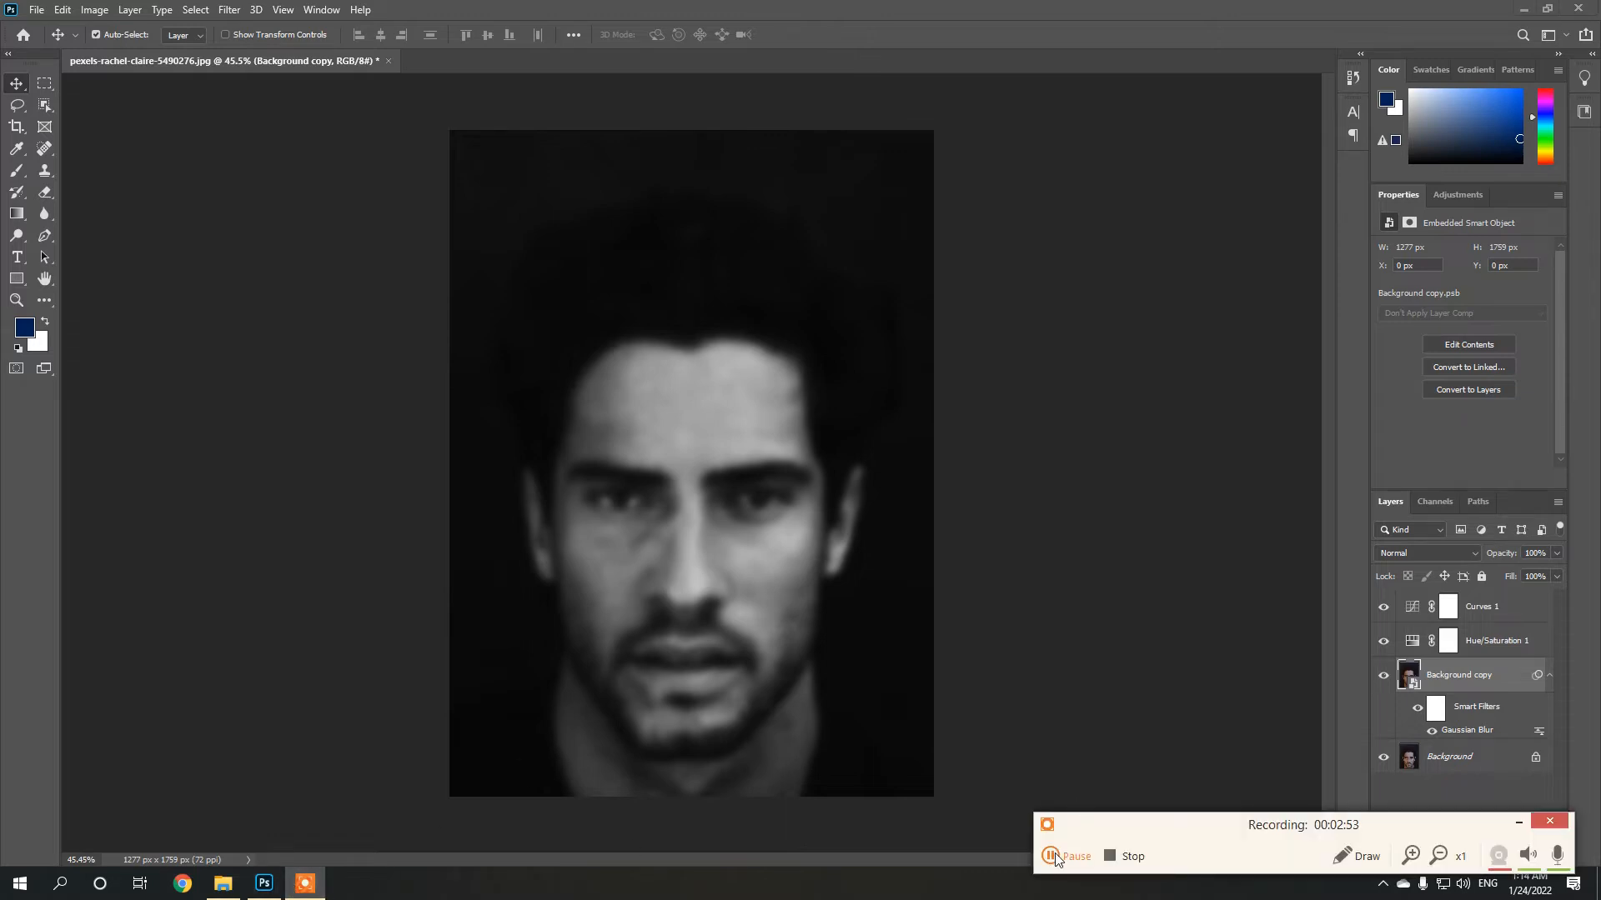
click(1070, 856)
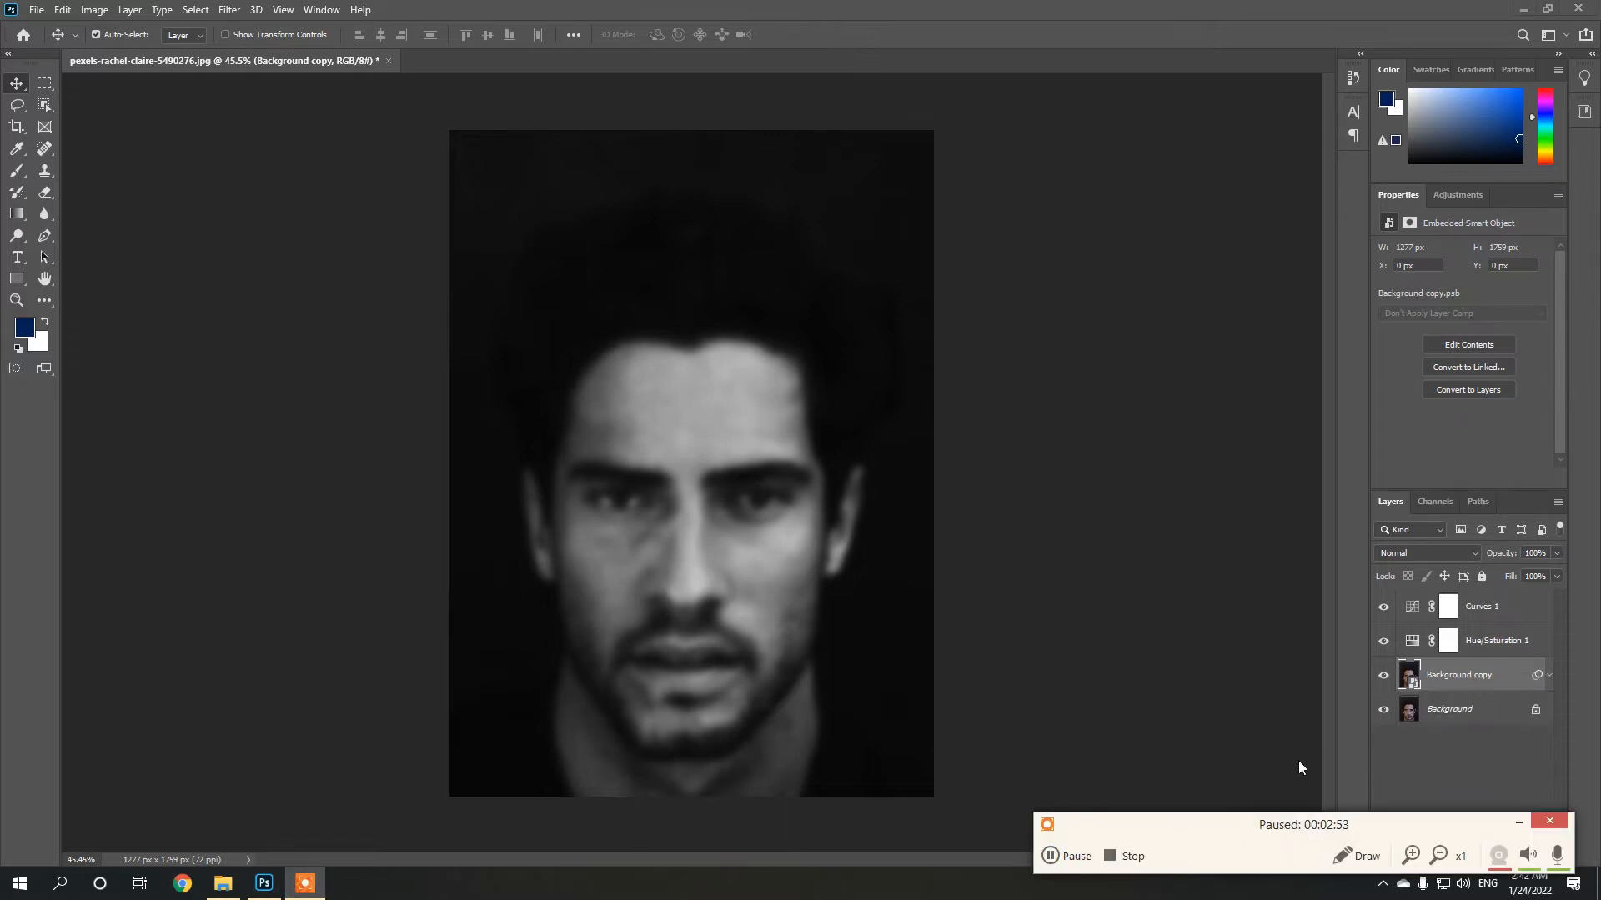
click(1518, 822)
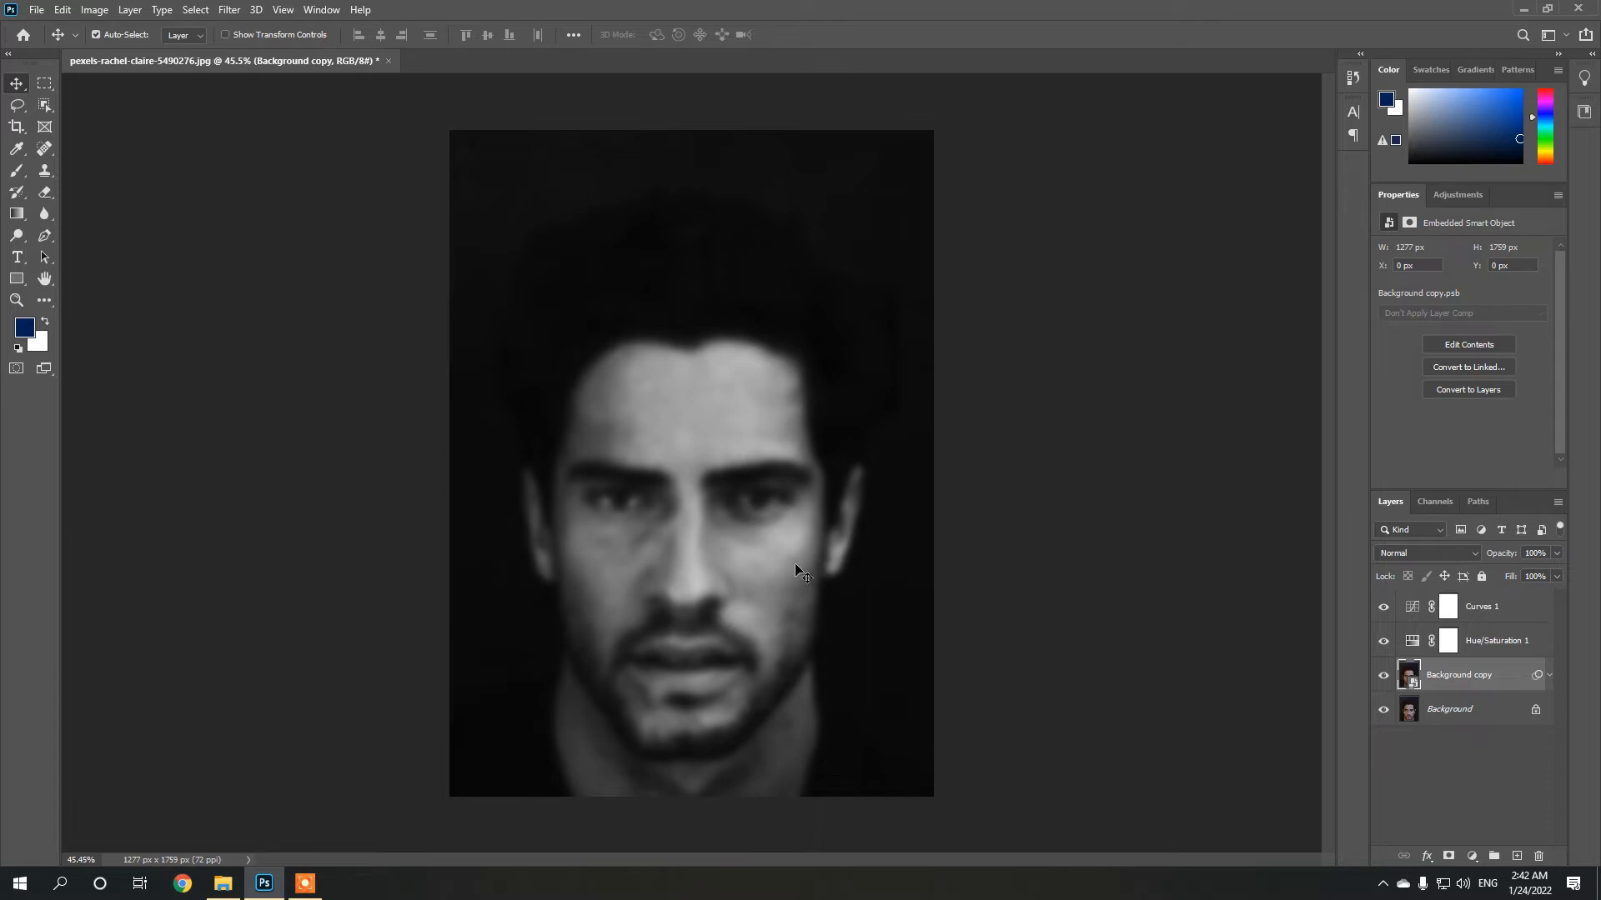
click(37, 10)
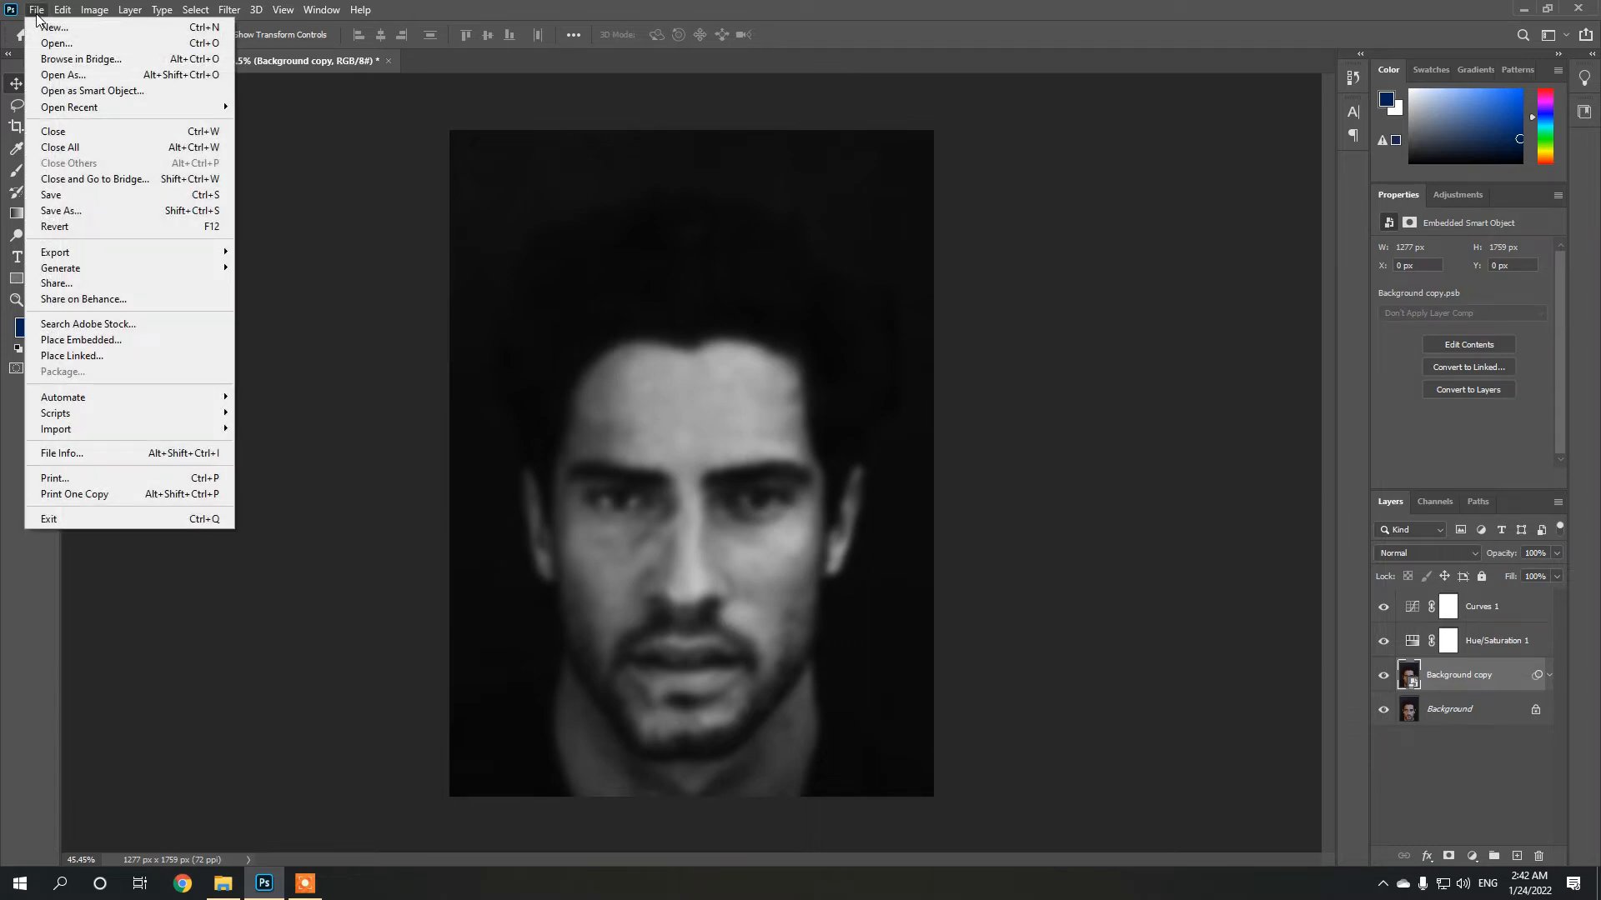
click(61, 210)
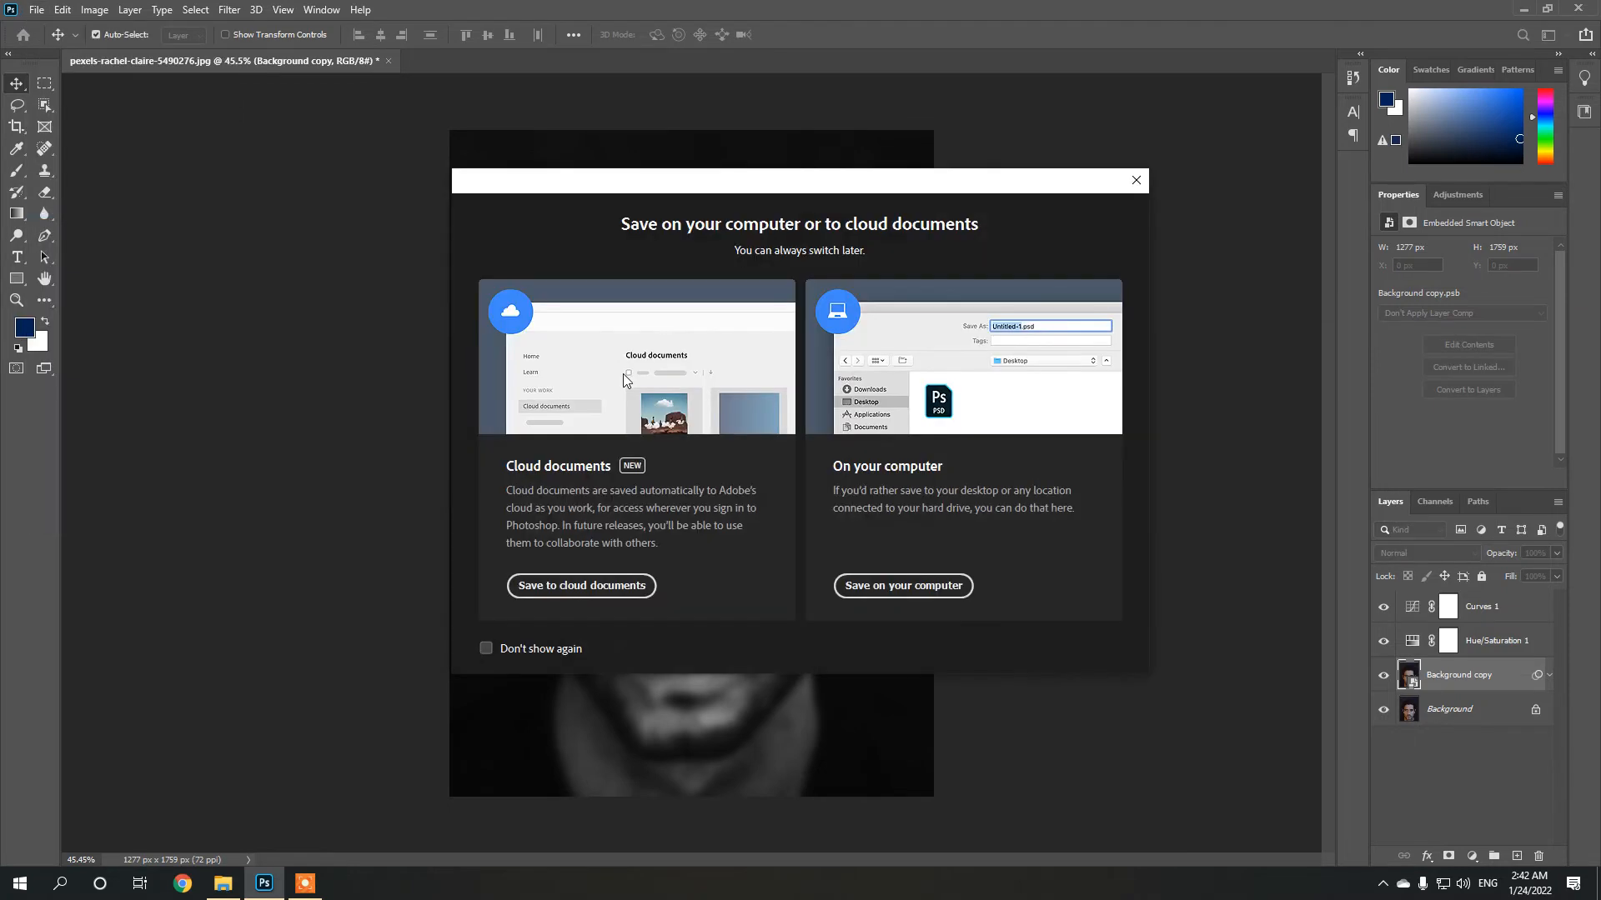
click(879, 586)
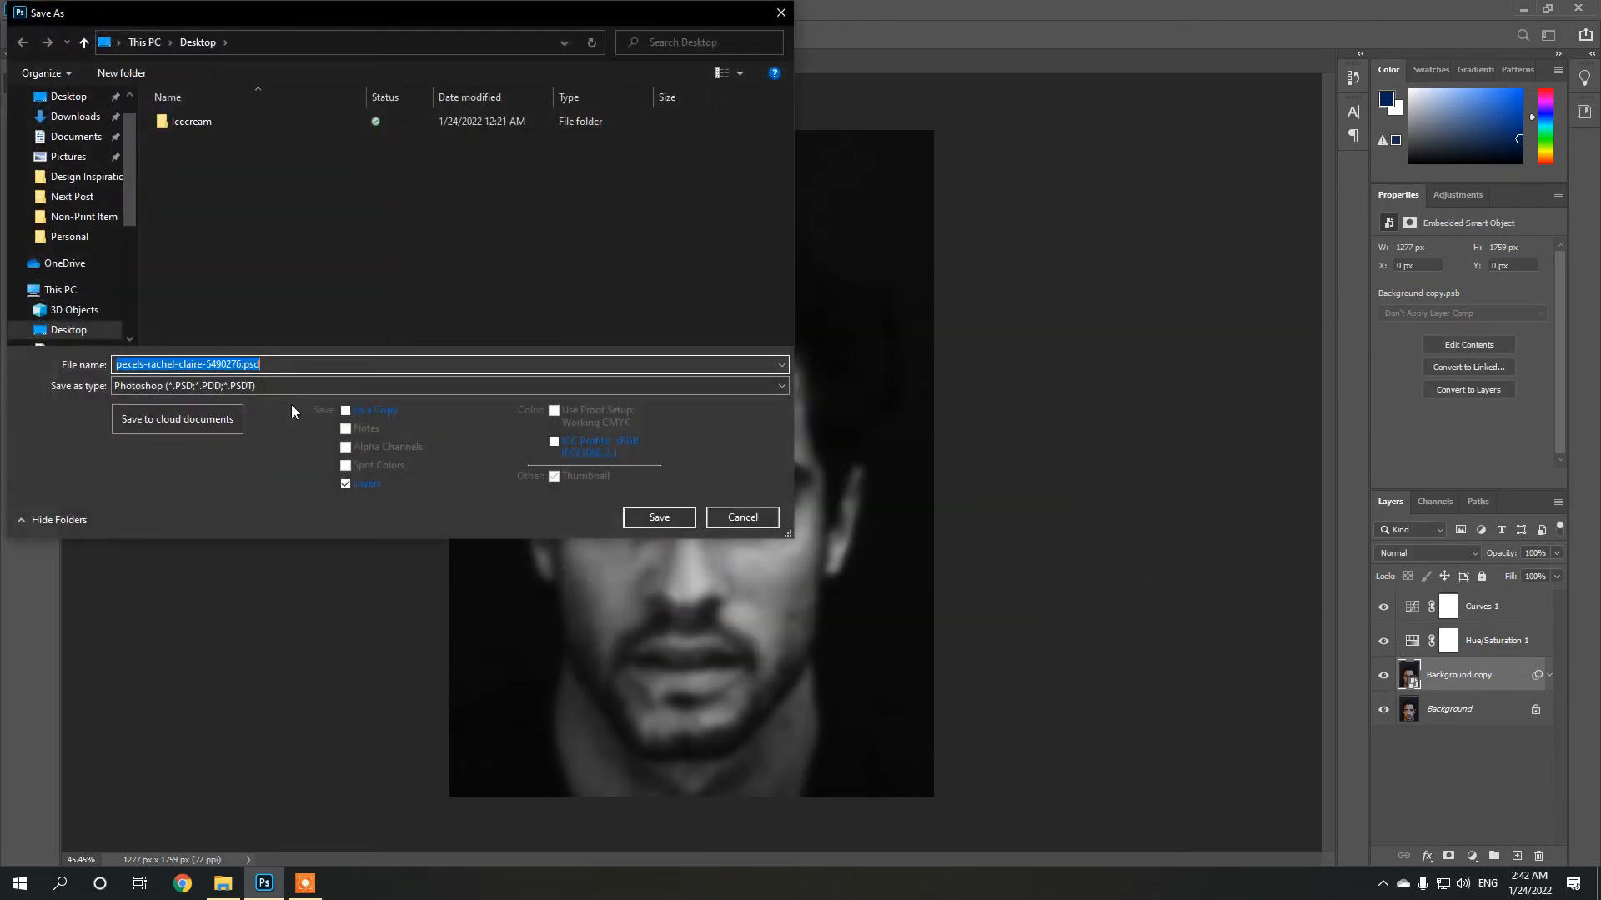
click(355, 413)
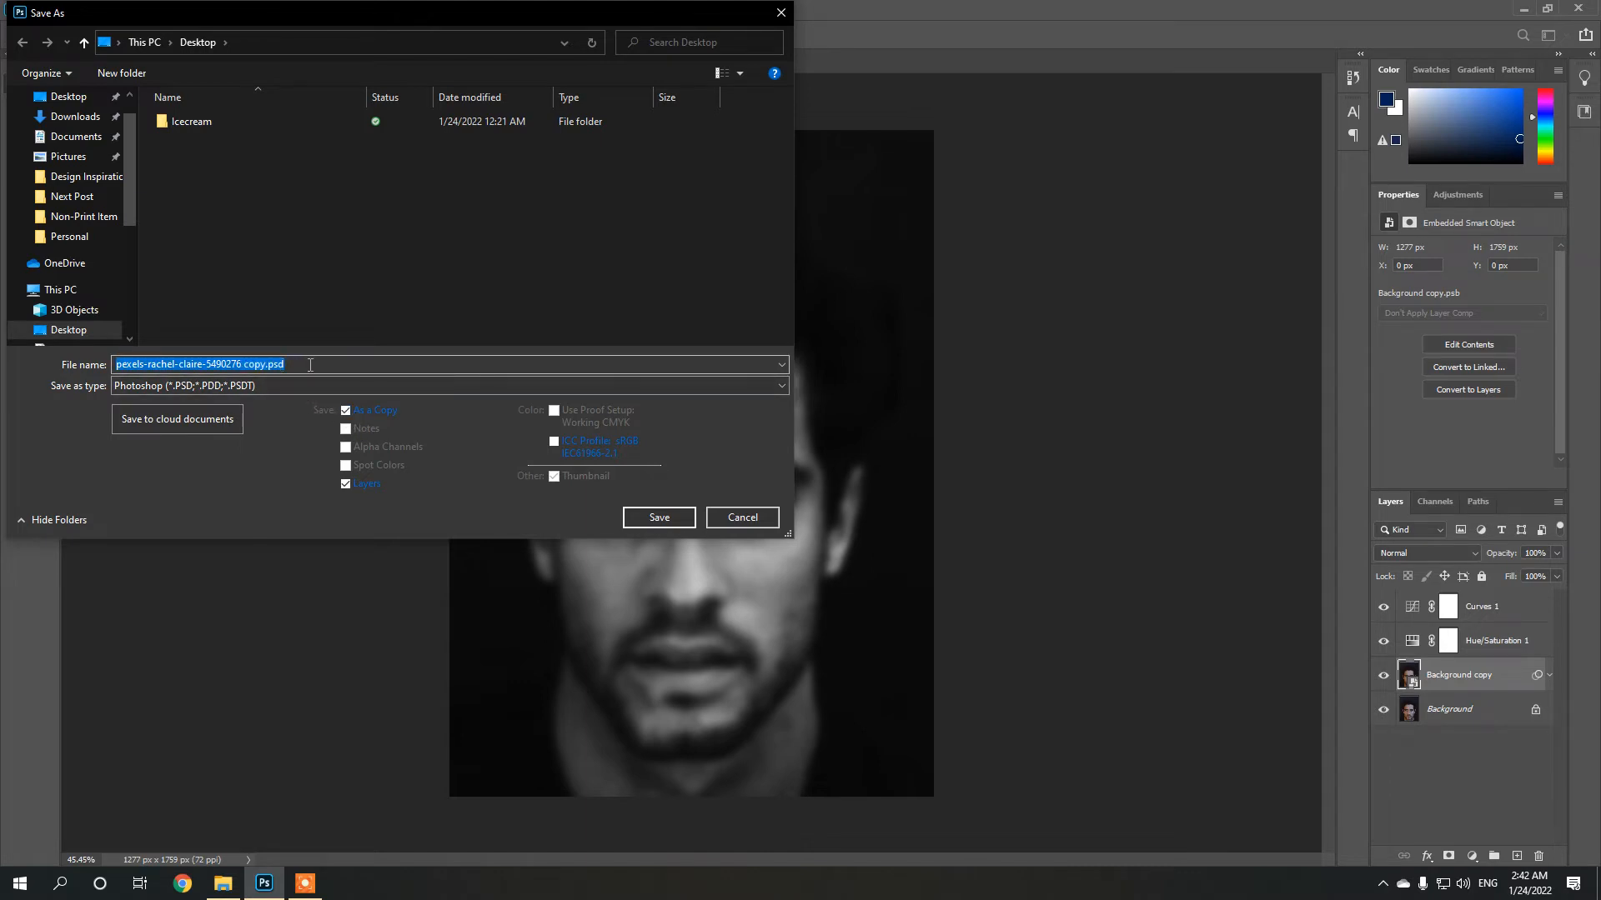
key(Return)
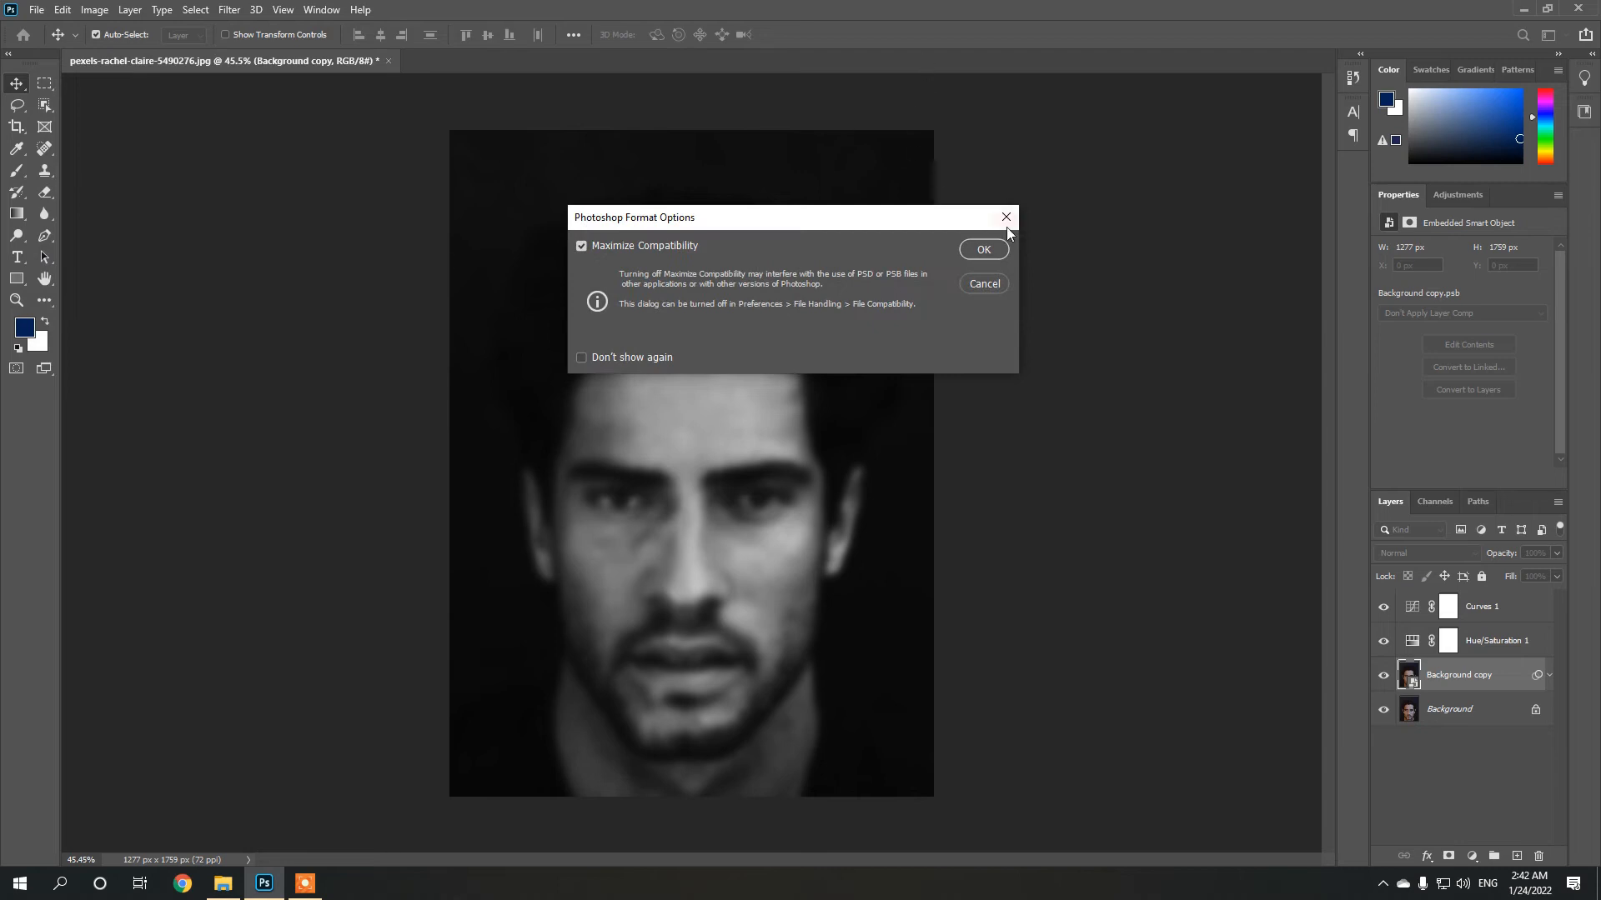
click(987, 286)
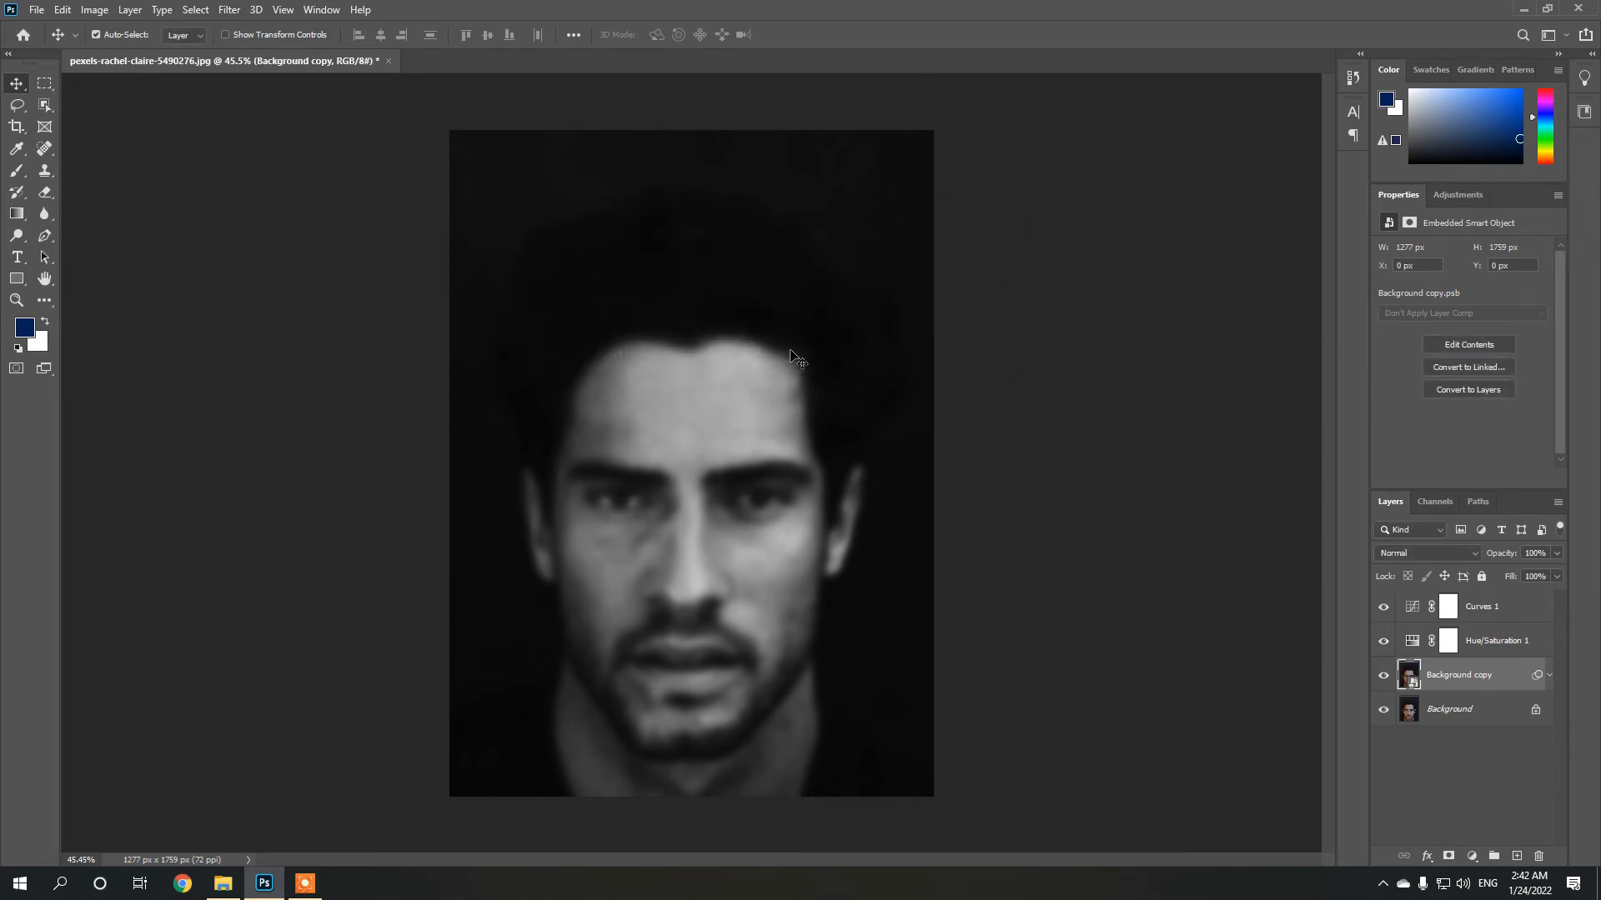
Step: Save a copy of the document as the PSD "dis map" on the Desktop, with layers and maximum compatibility kept
click(87, 12)
mouse_move(44, 6)
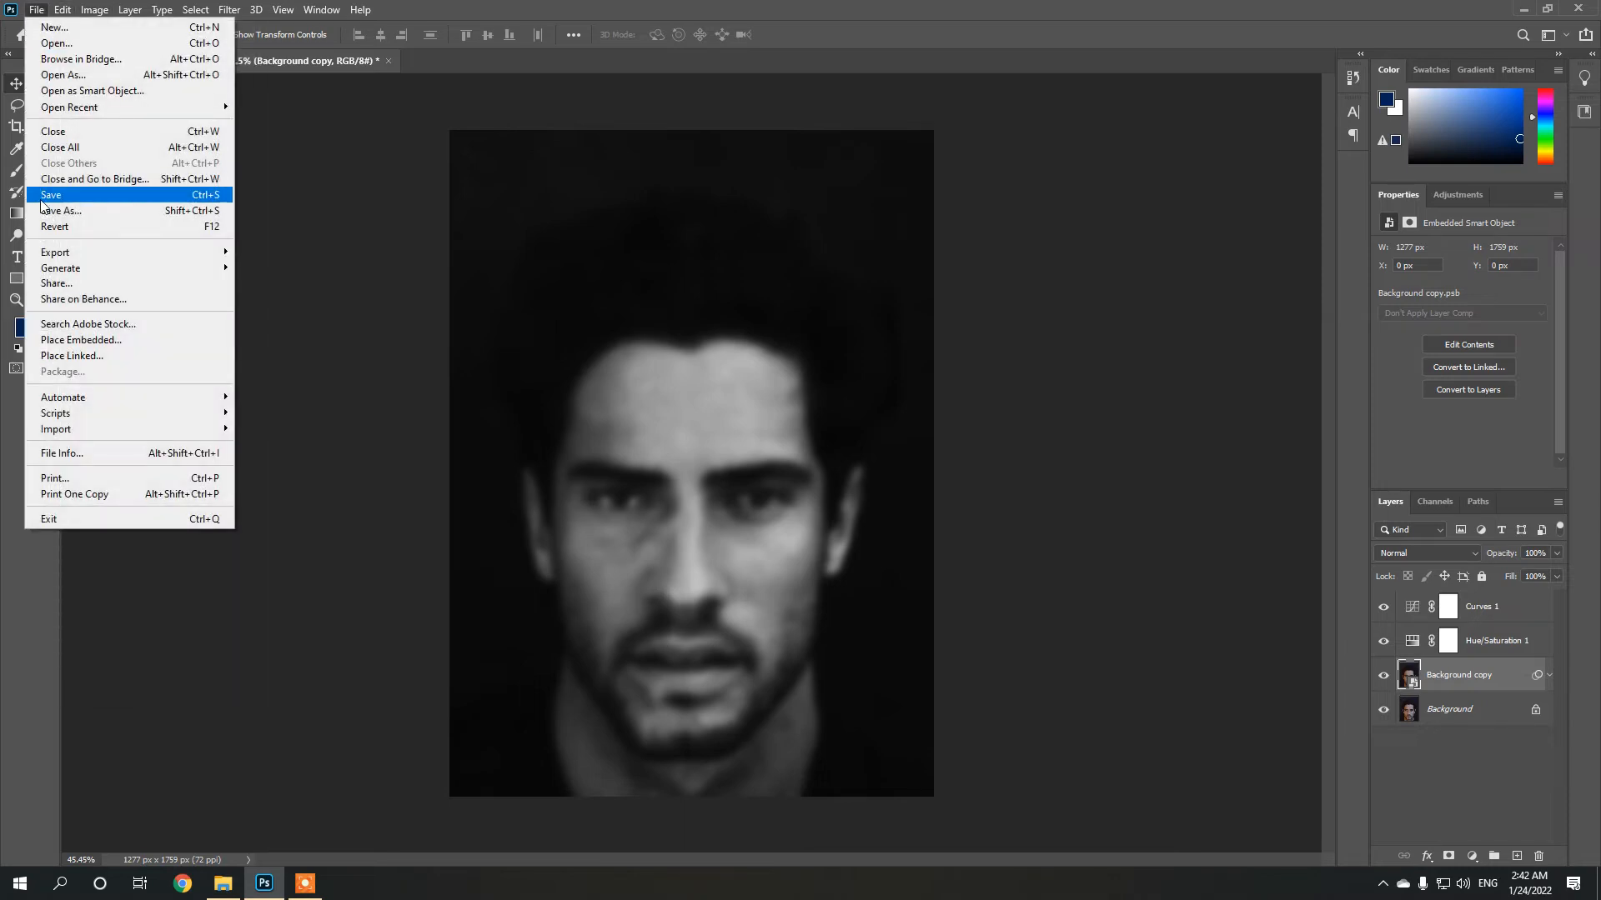
click(62, 210)
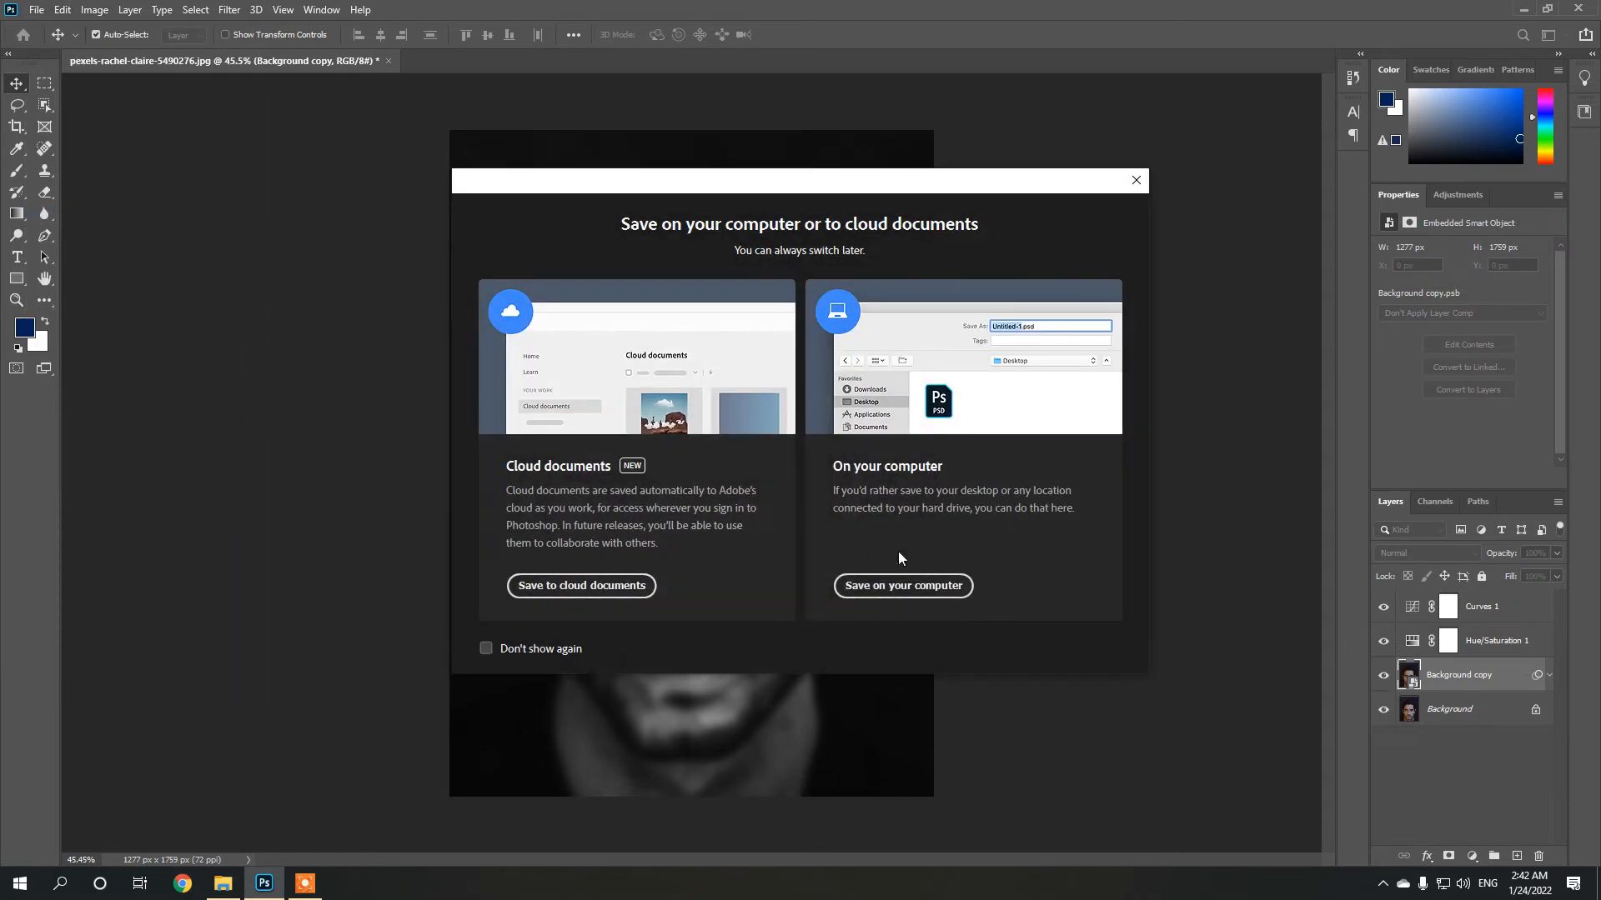
click(859, 585)
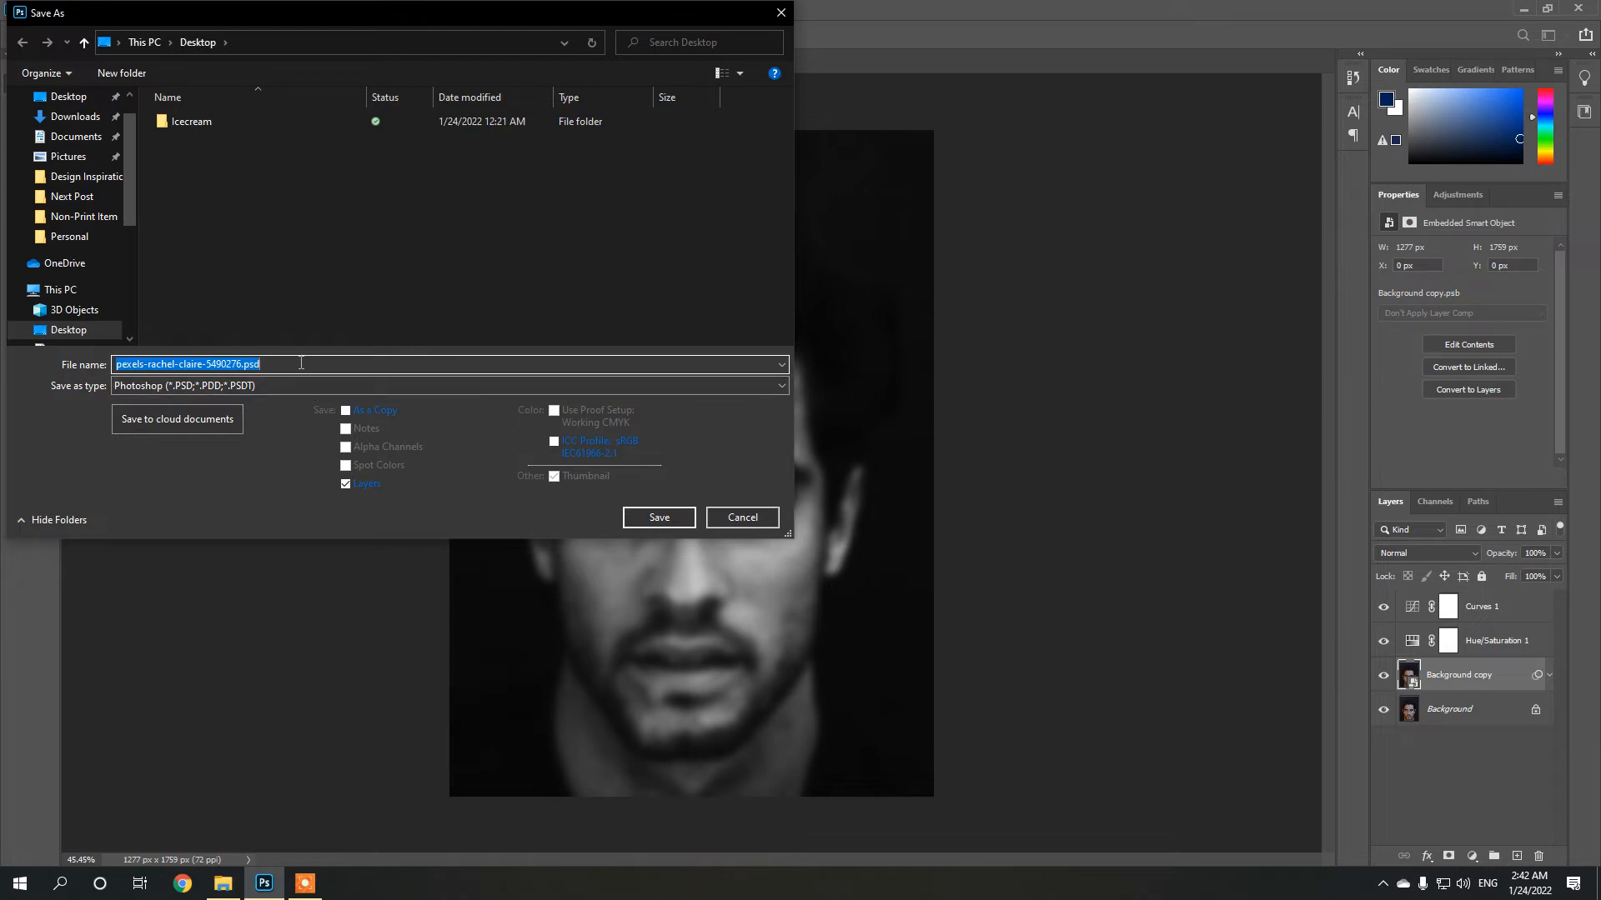
text(dis)
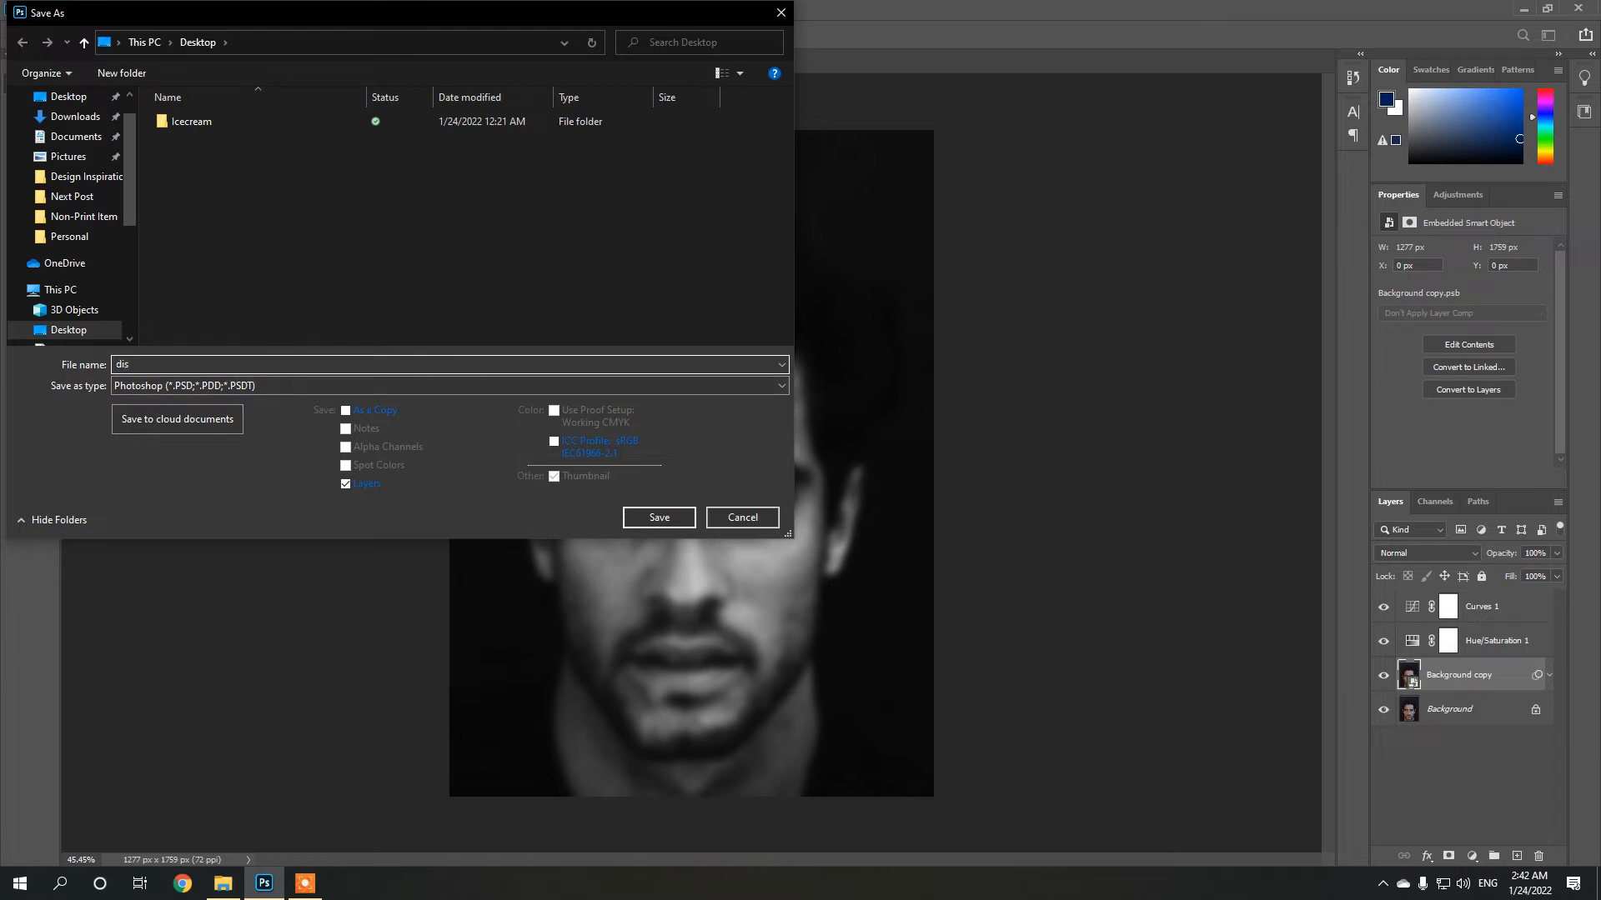
text( map)
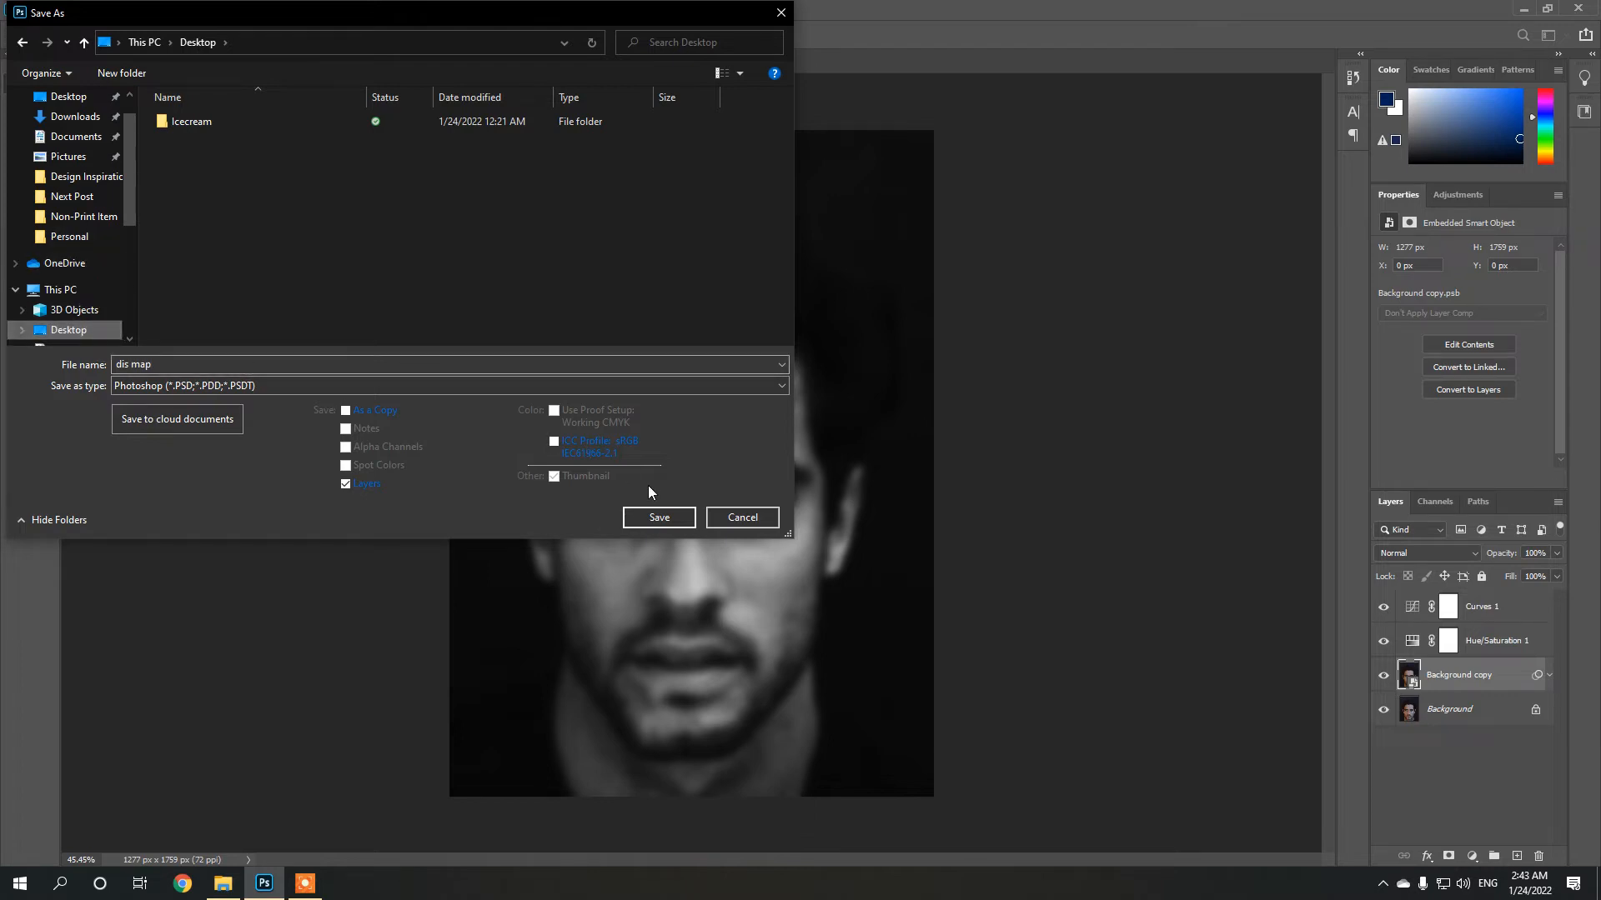
click(353, 412)
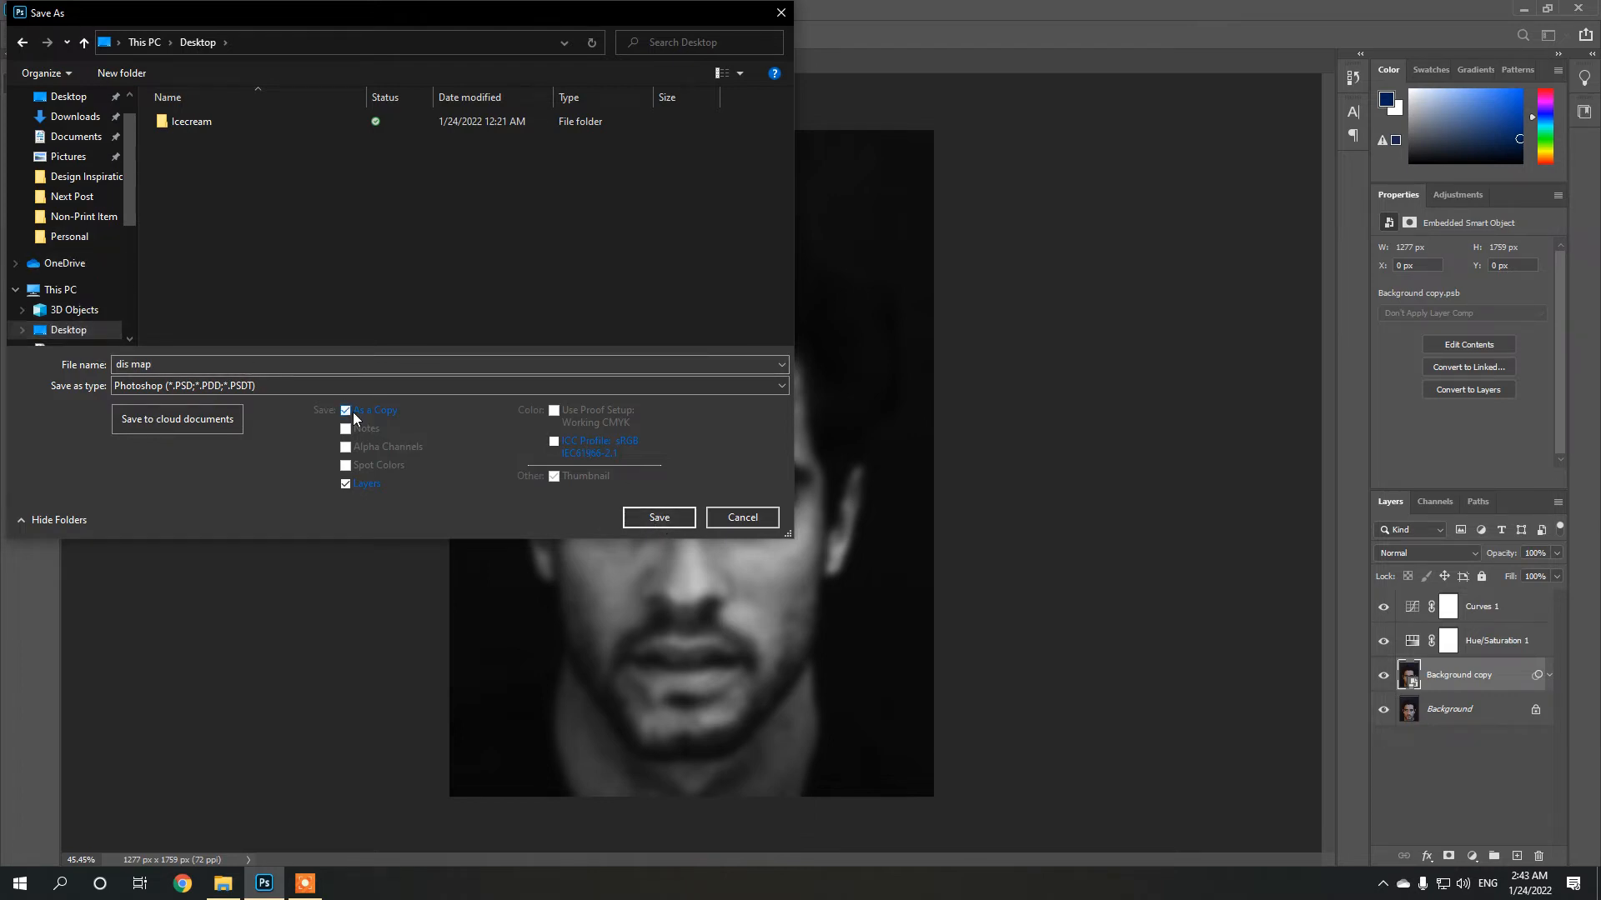
click(654, 517)
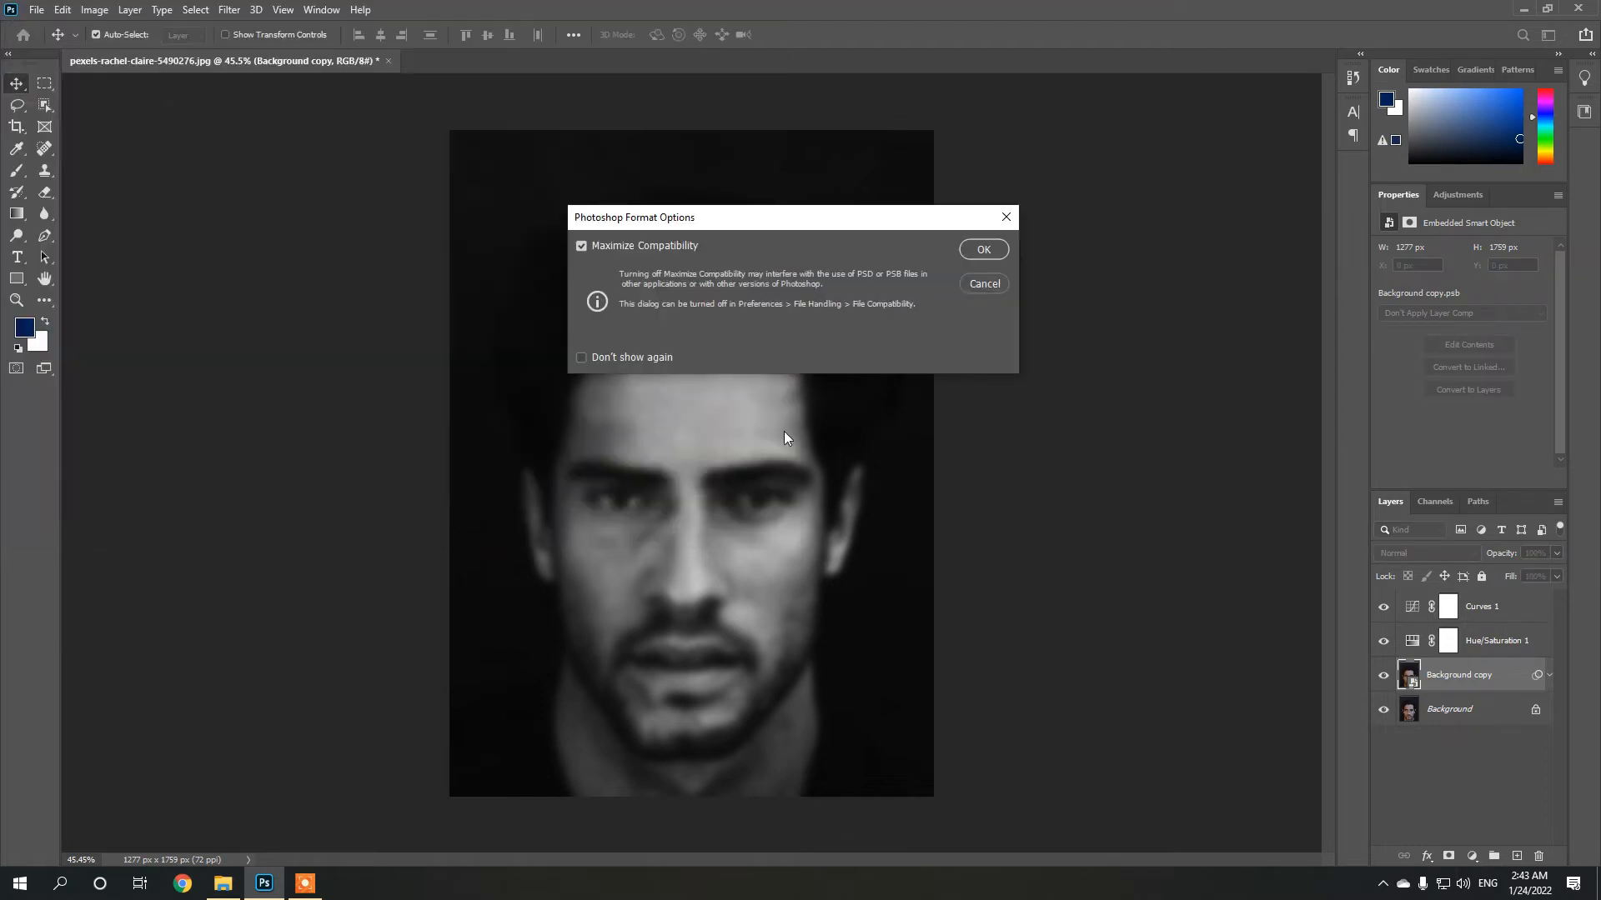
click(980, 250)
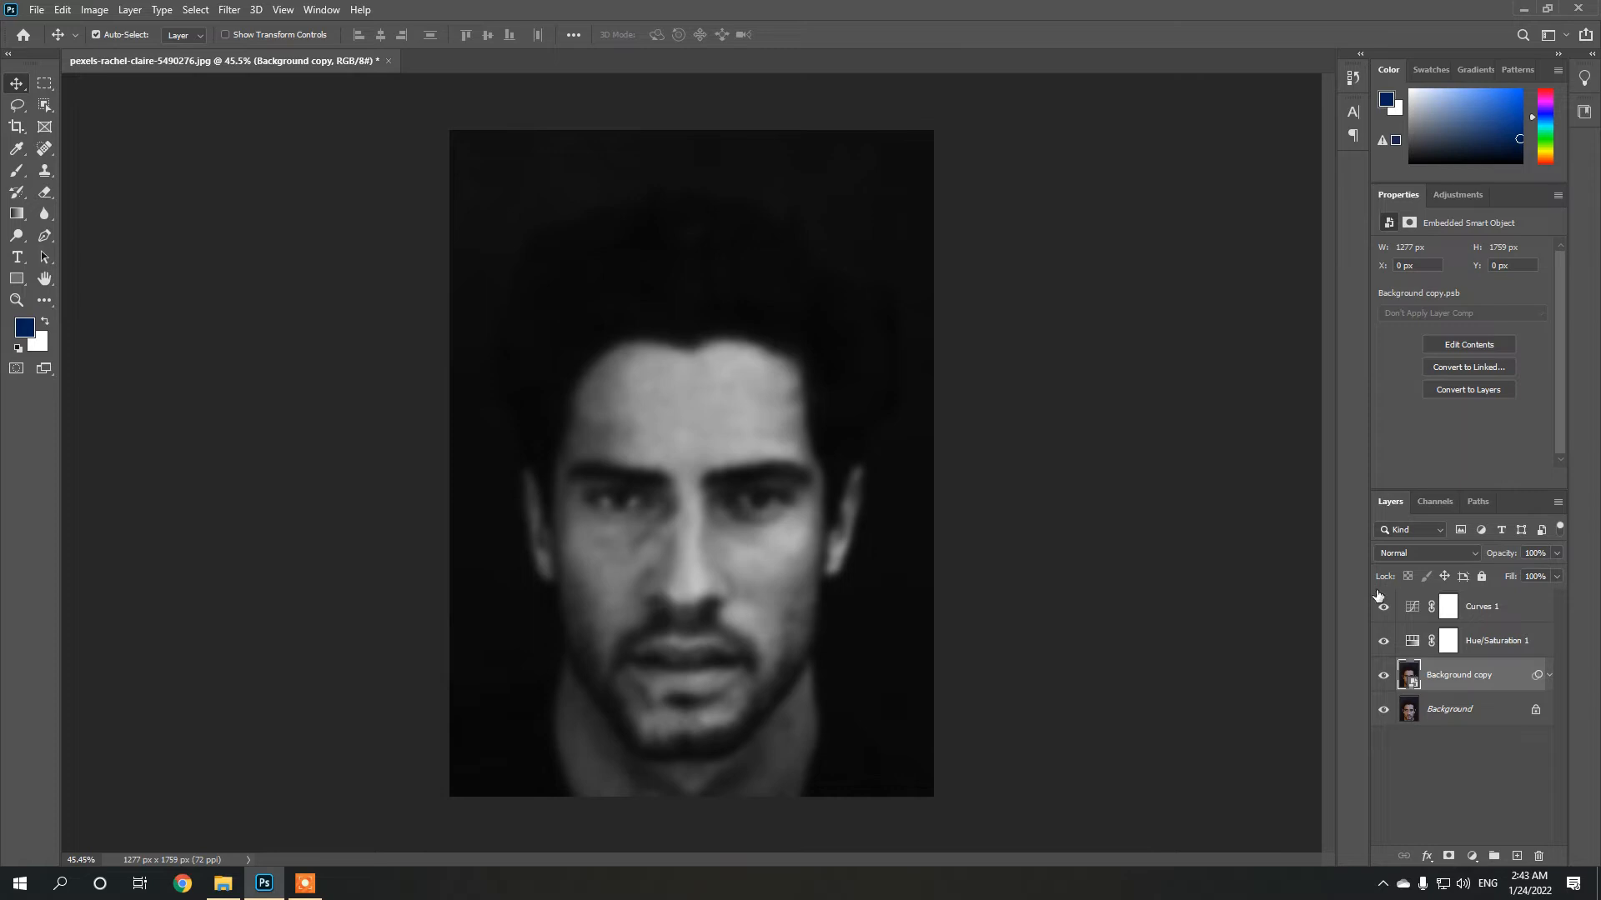
Step: Expand the Background copy layer's effects and hide its smart filters
click(1549, 678)
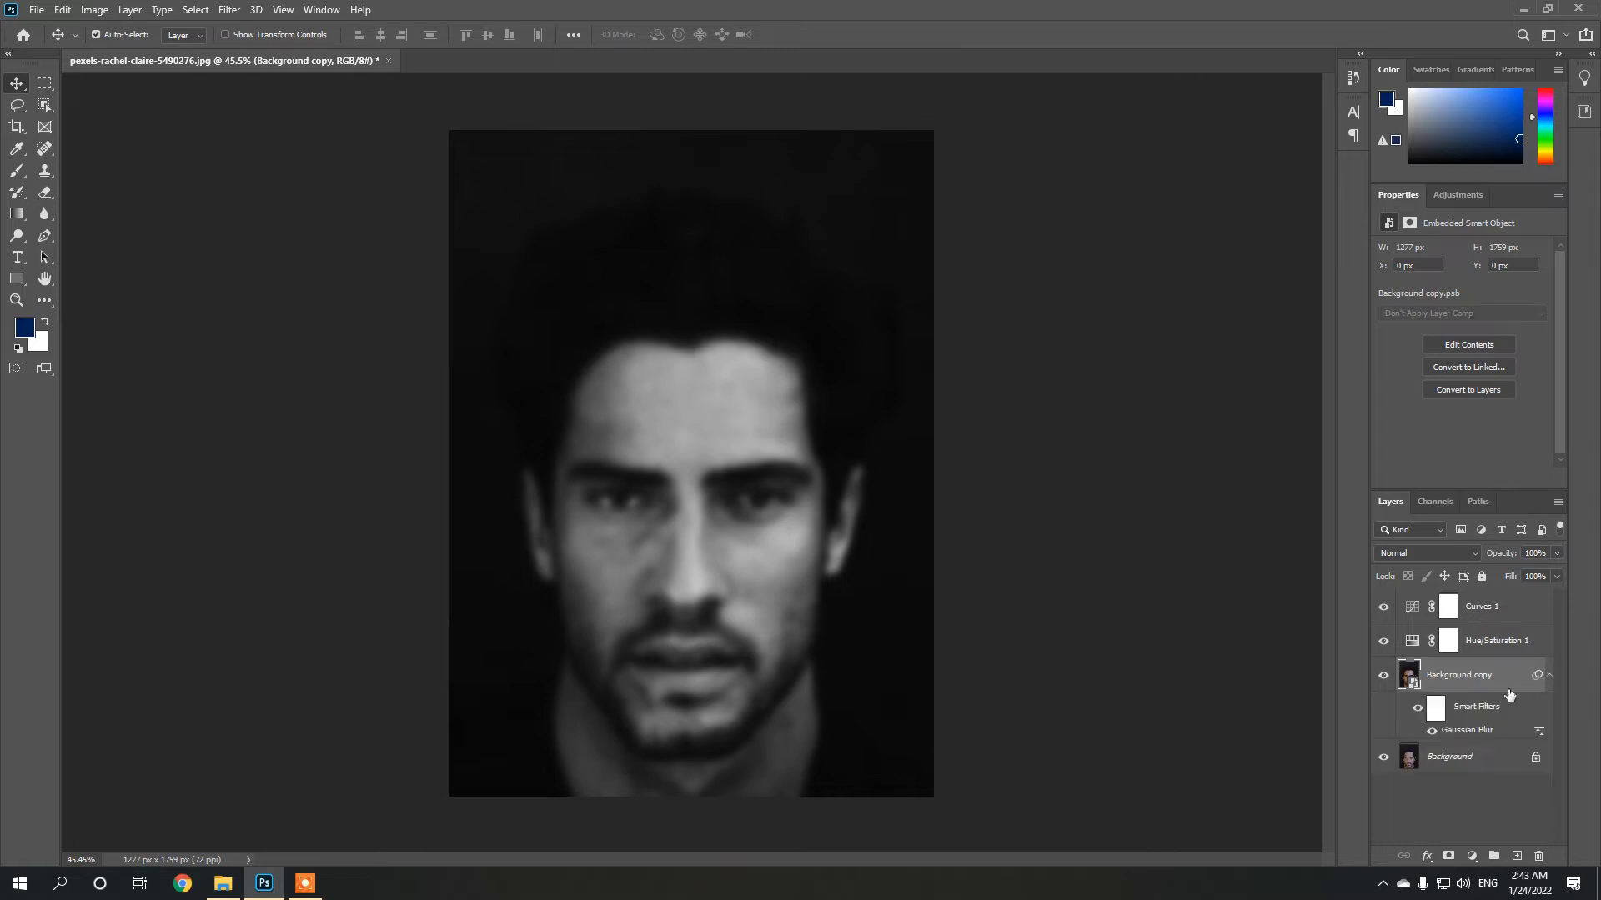
click(1417, 709)
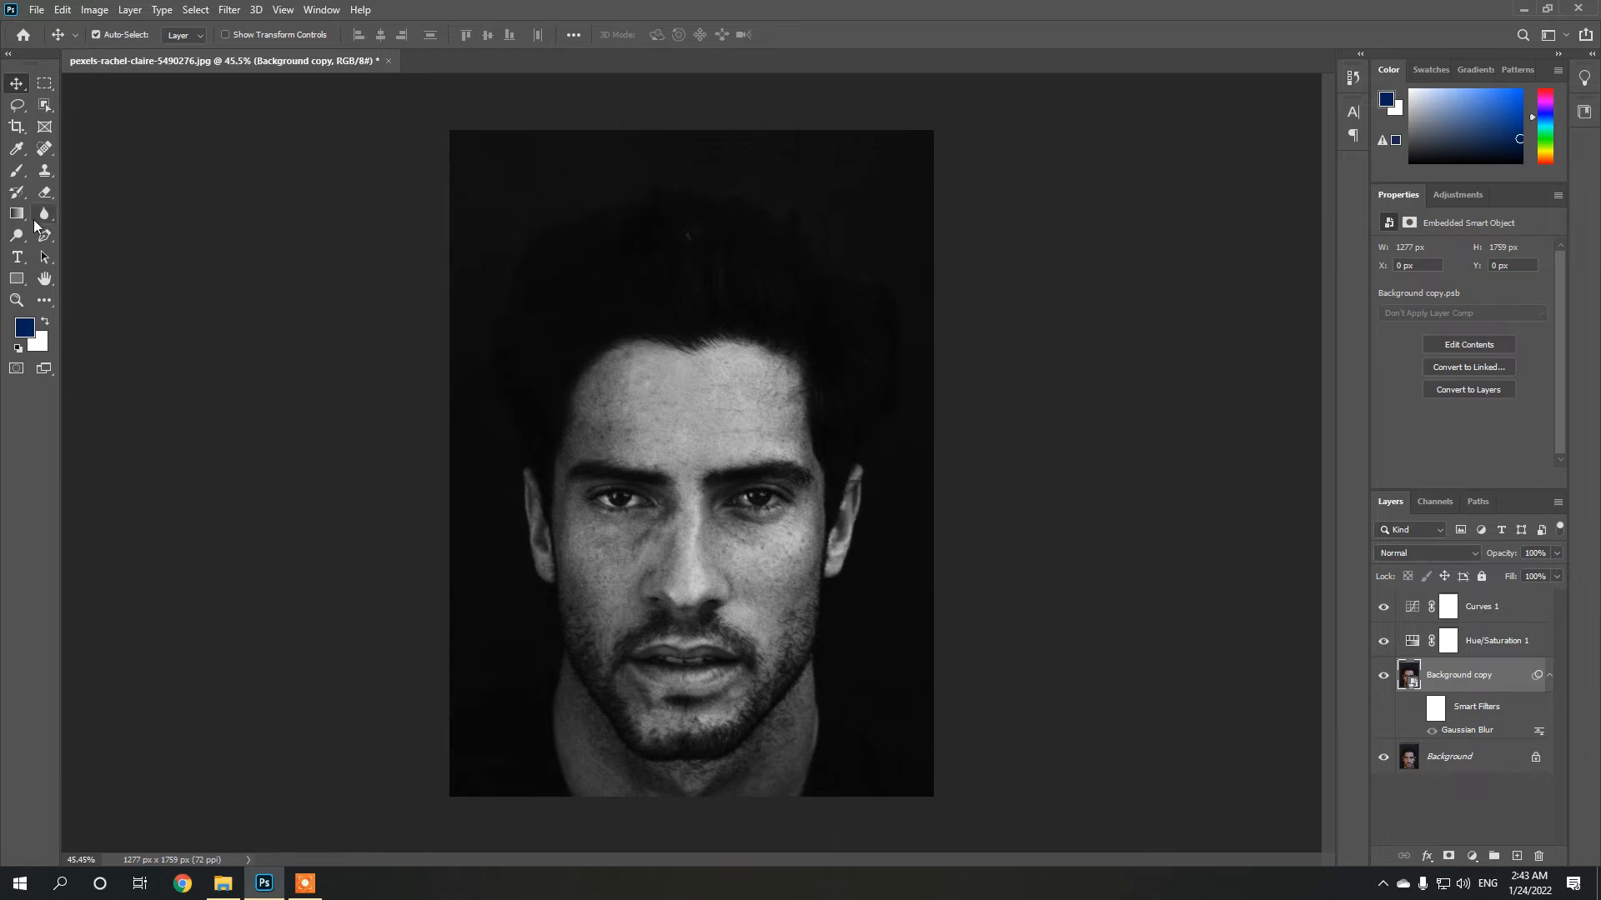
Step: Create a horizontal paragraph text box covering the entire portrait canvas
drag(16, 258, 70, 264)
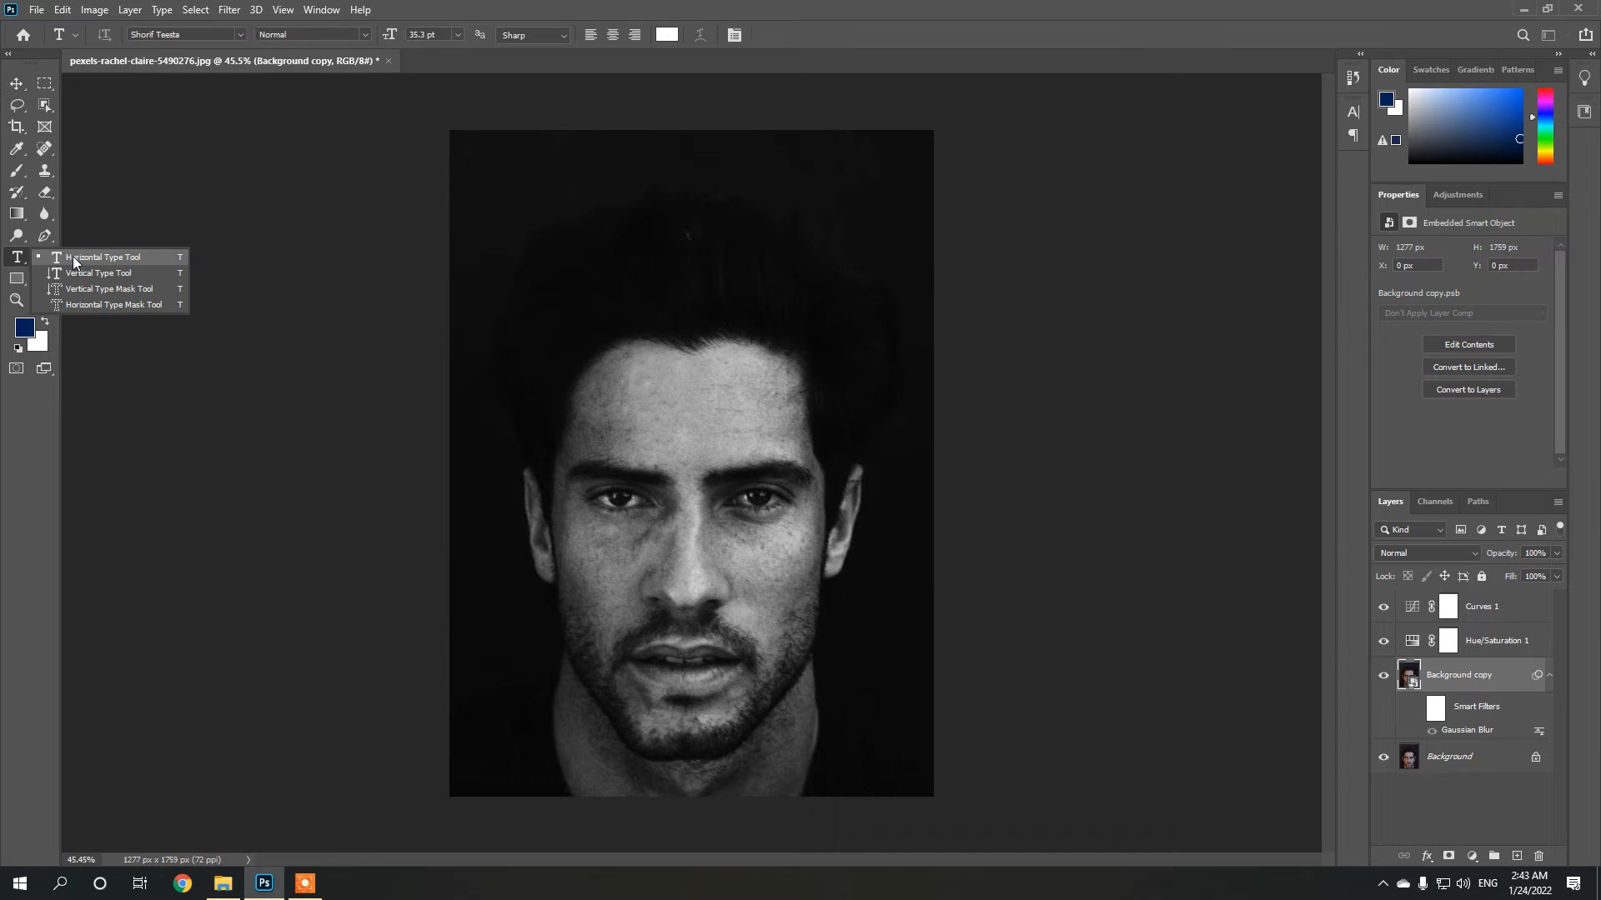
click(74, 260)
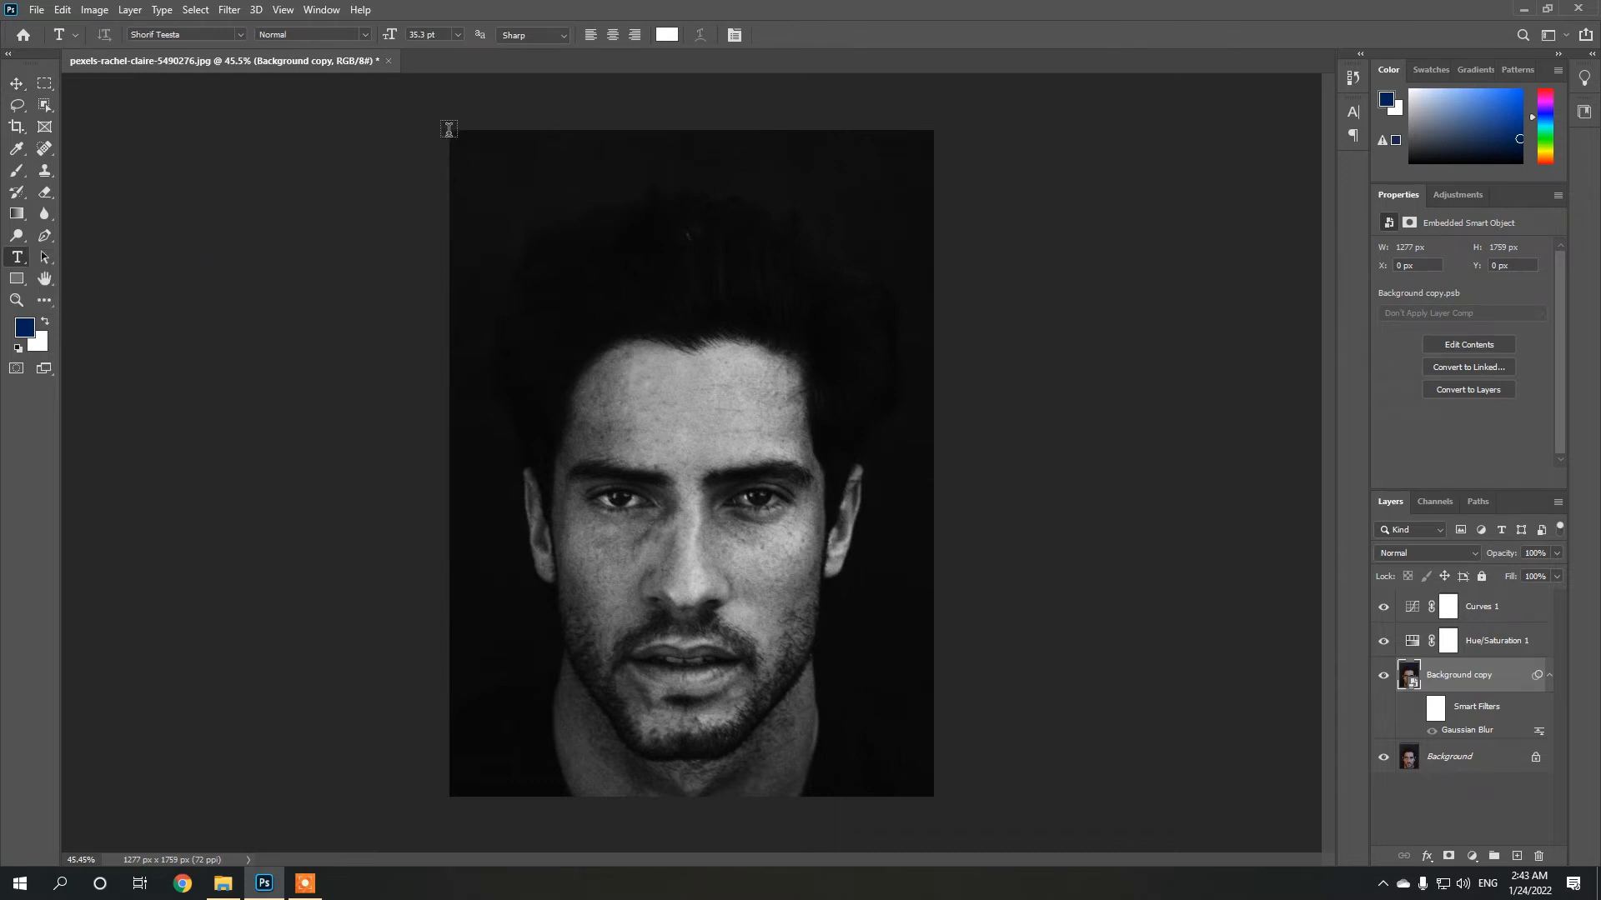
drag(451, 138, 933, 793)
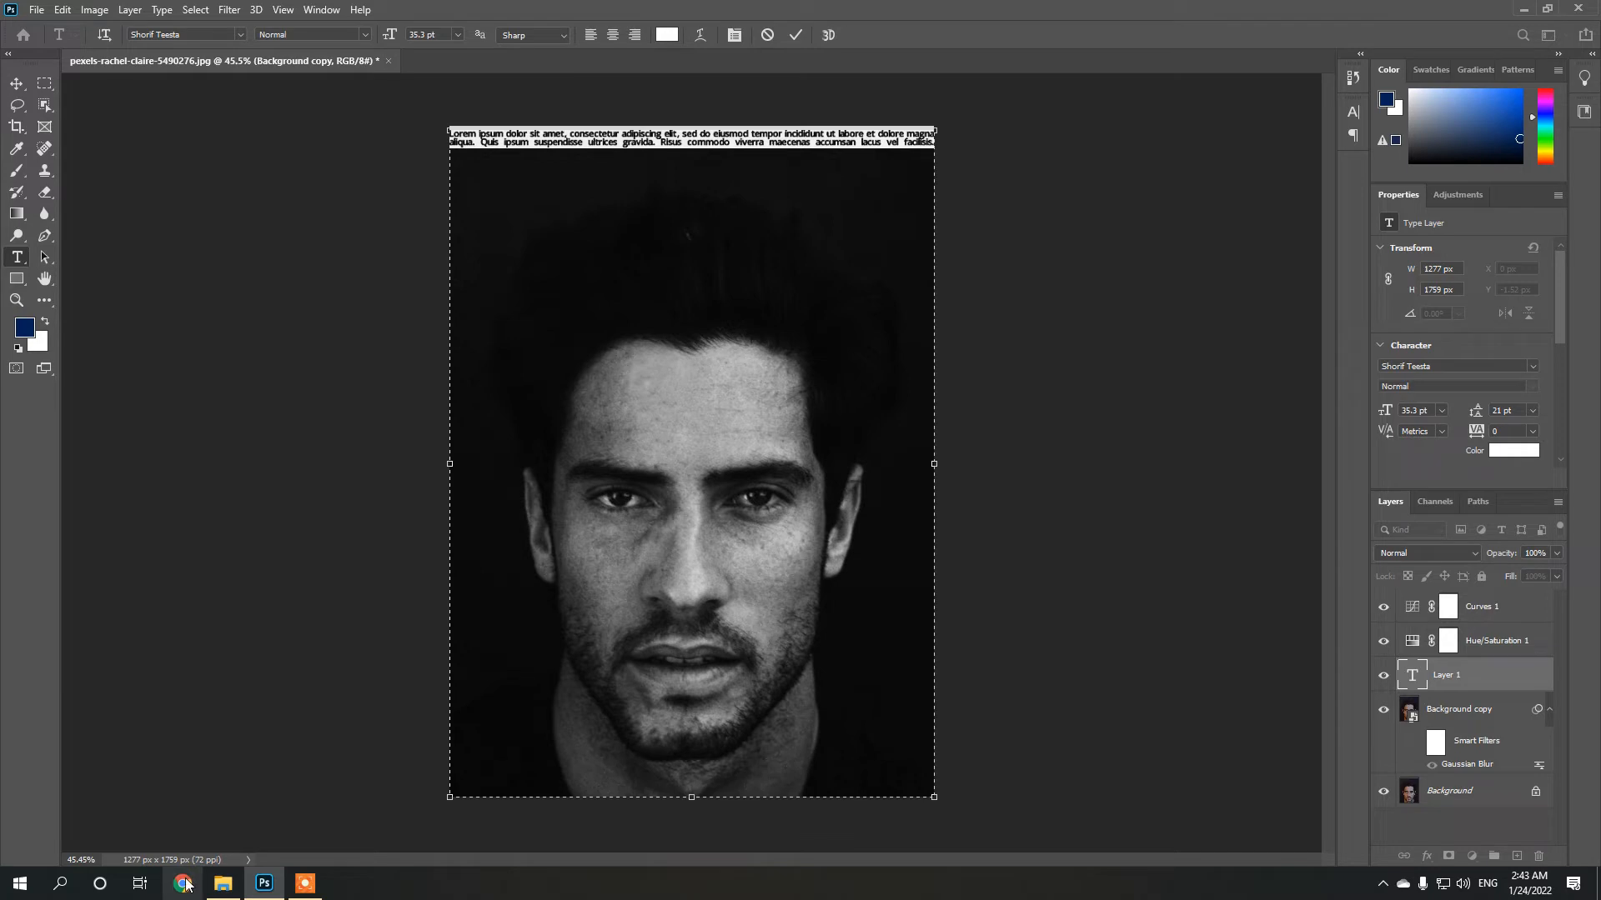
click(748, 208)
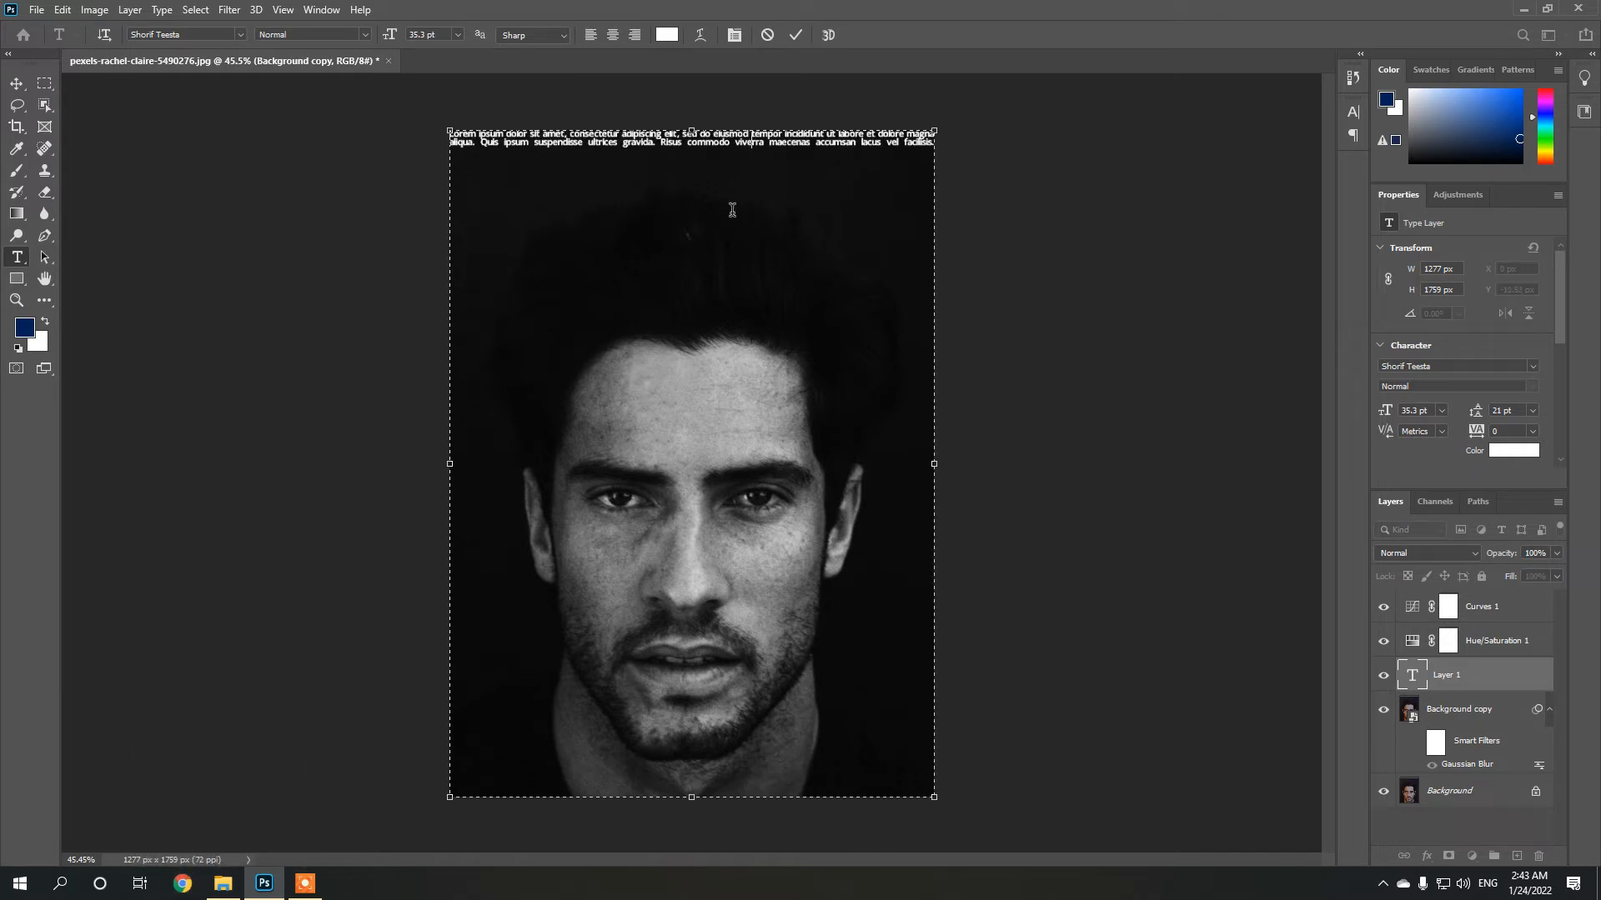
Step: Switch to Chrome and search the web for "text generator"
click(182, 884)
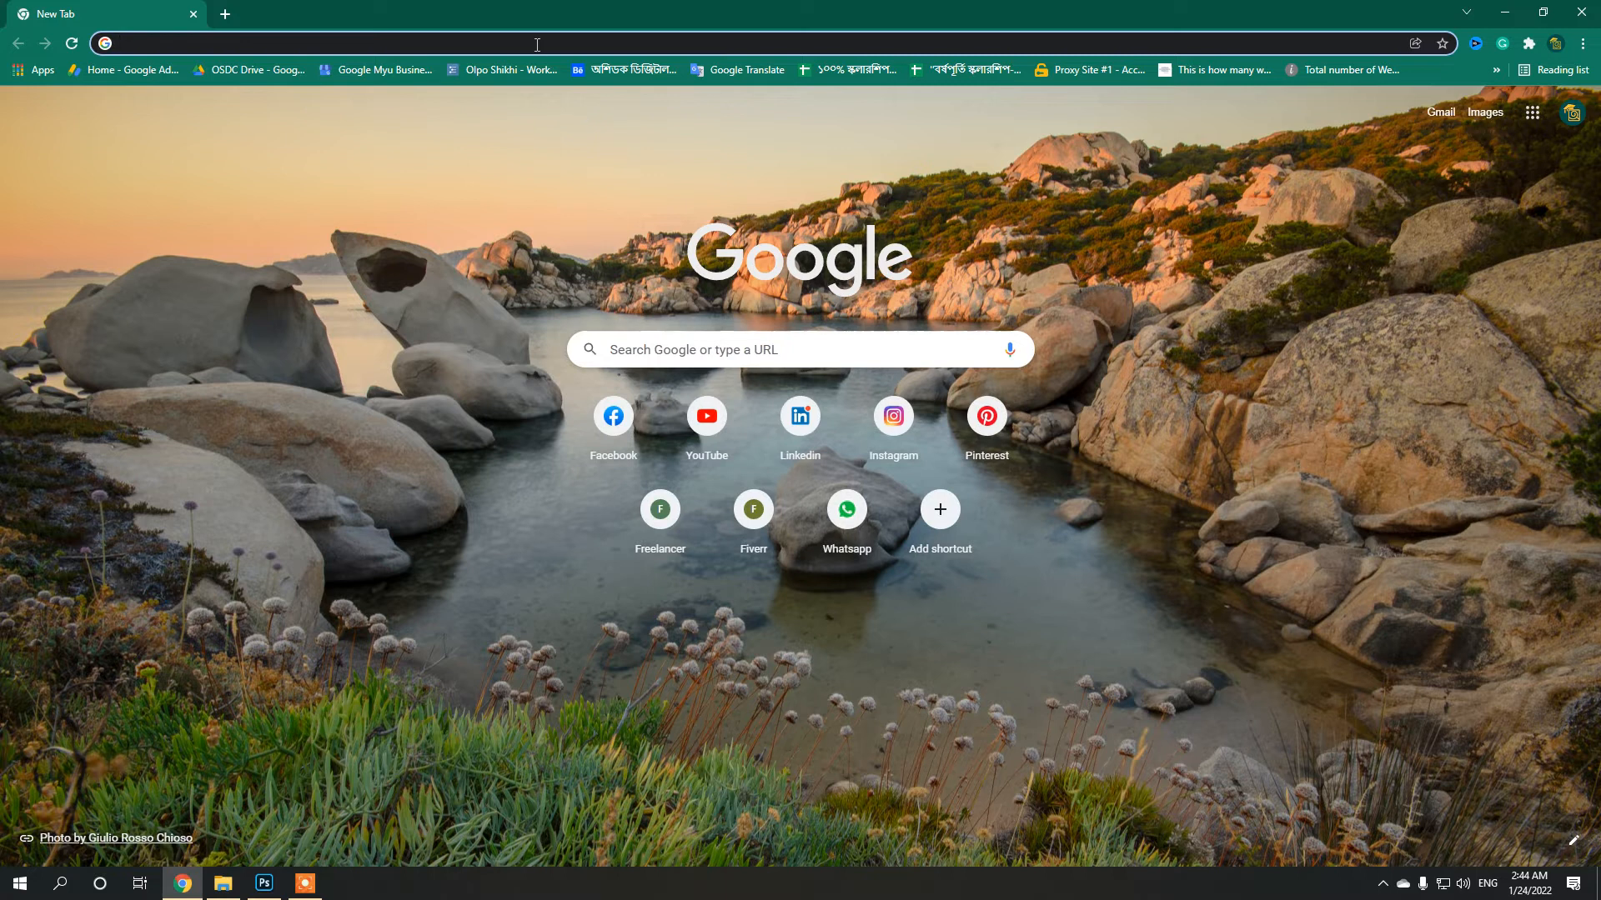
click(536, 45)
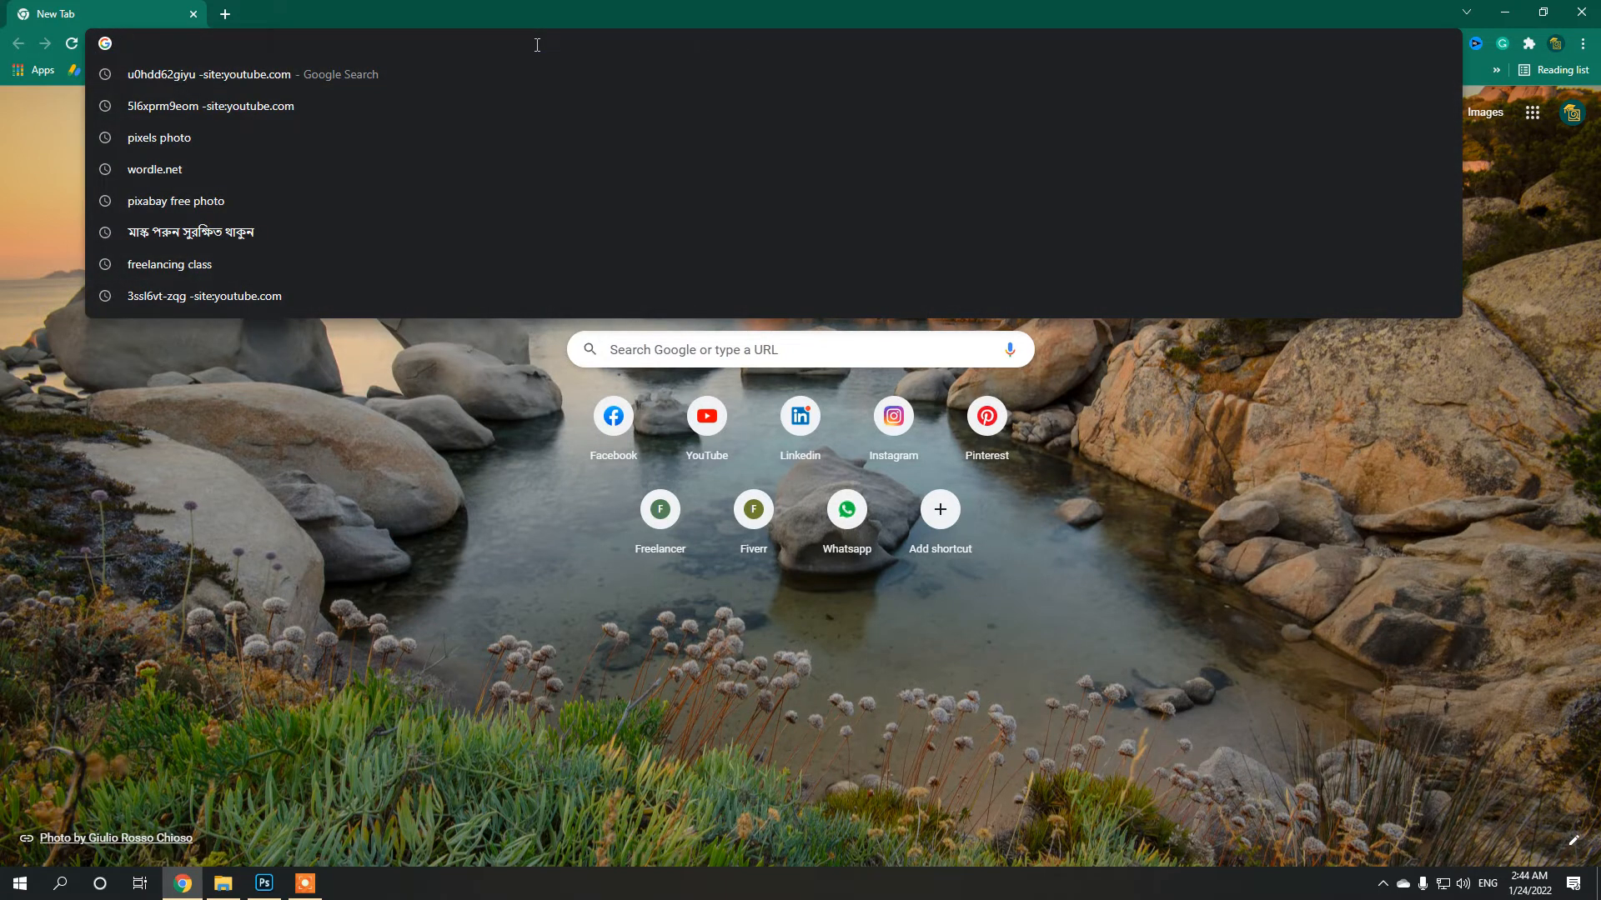
text(text generator)
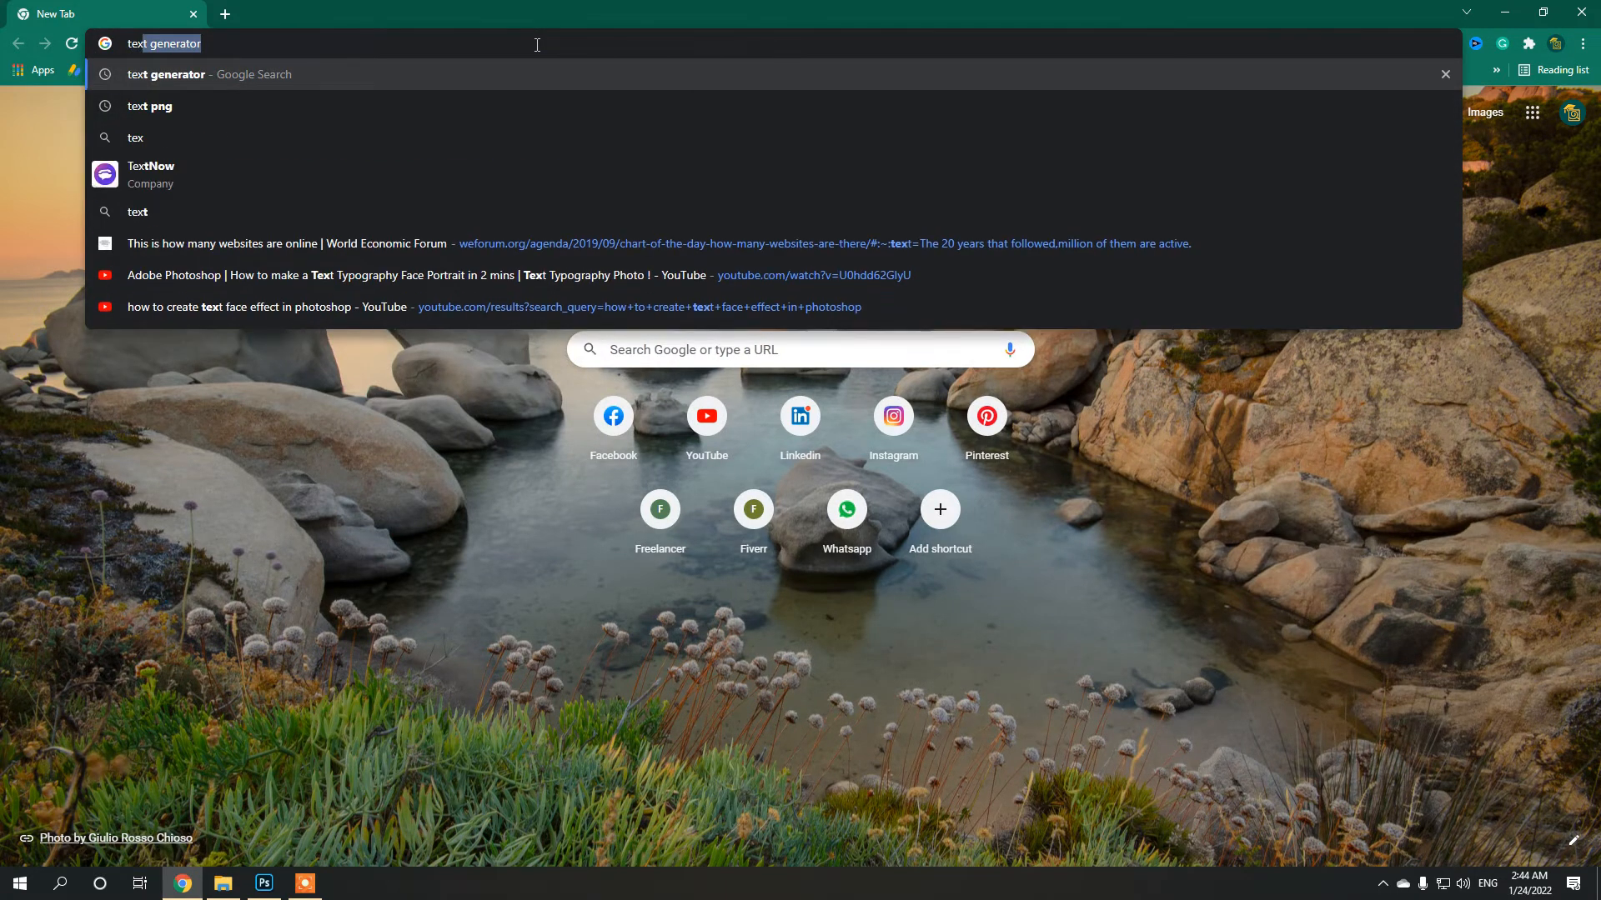
key(Down)
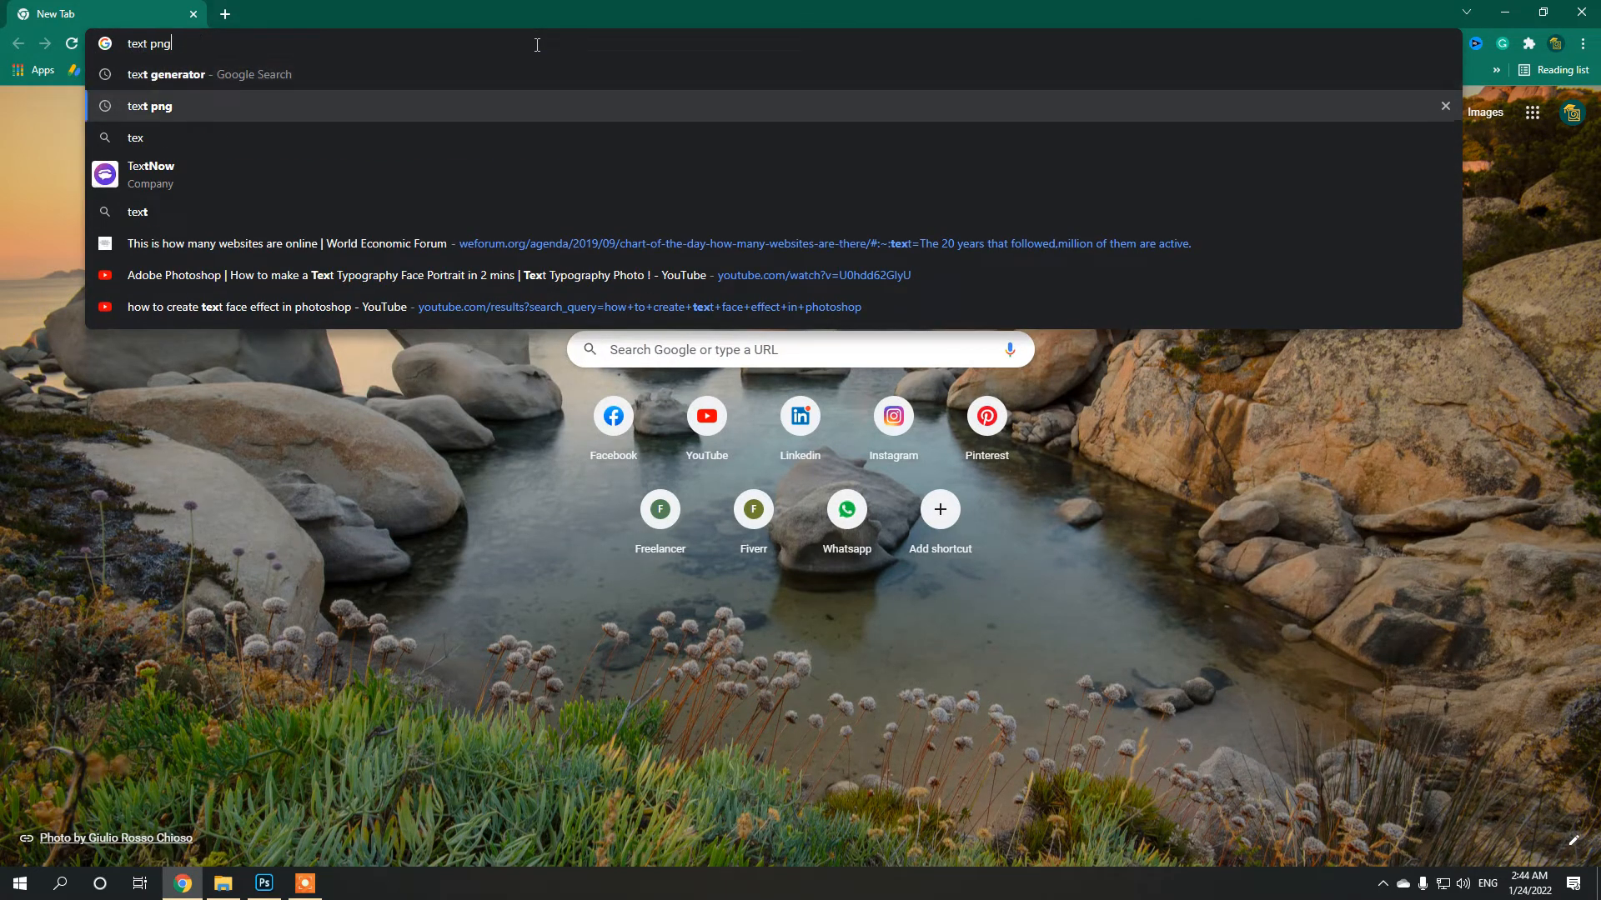
click(163, 77)
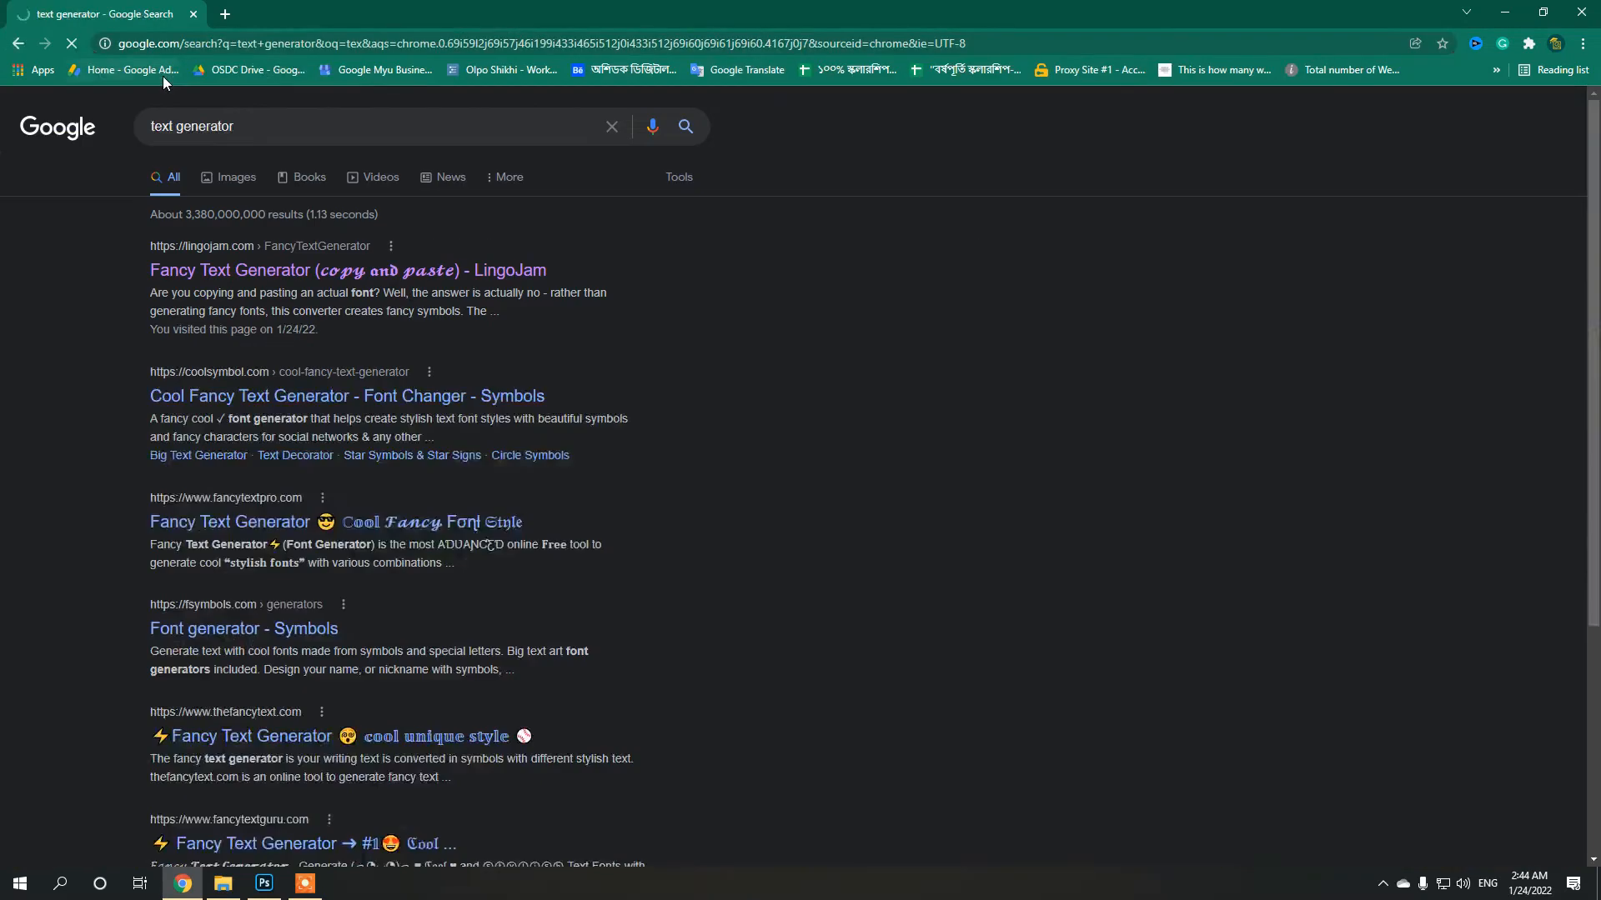
Step: Open the first five search results, from LingoJam to thefancytext.com, in separate background tabs
middle_click(267, 275)
middle_click(310, 400)
middle_click(296, 522)
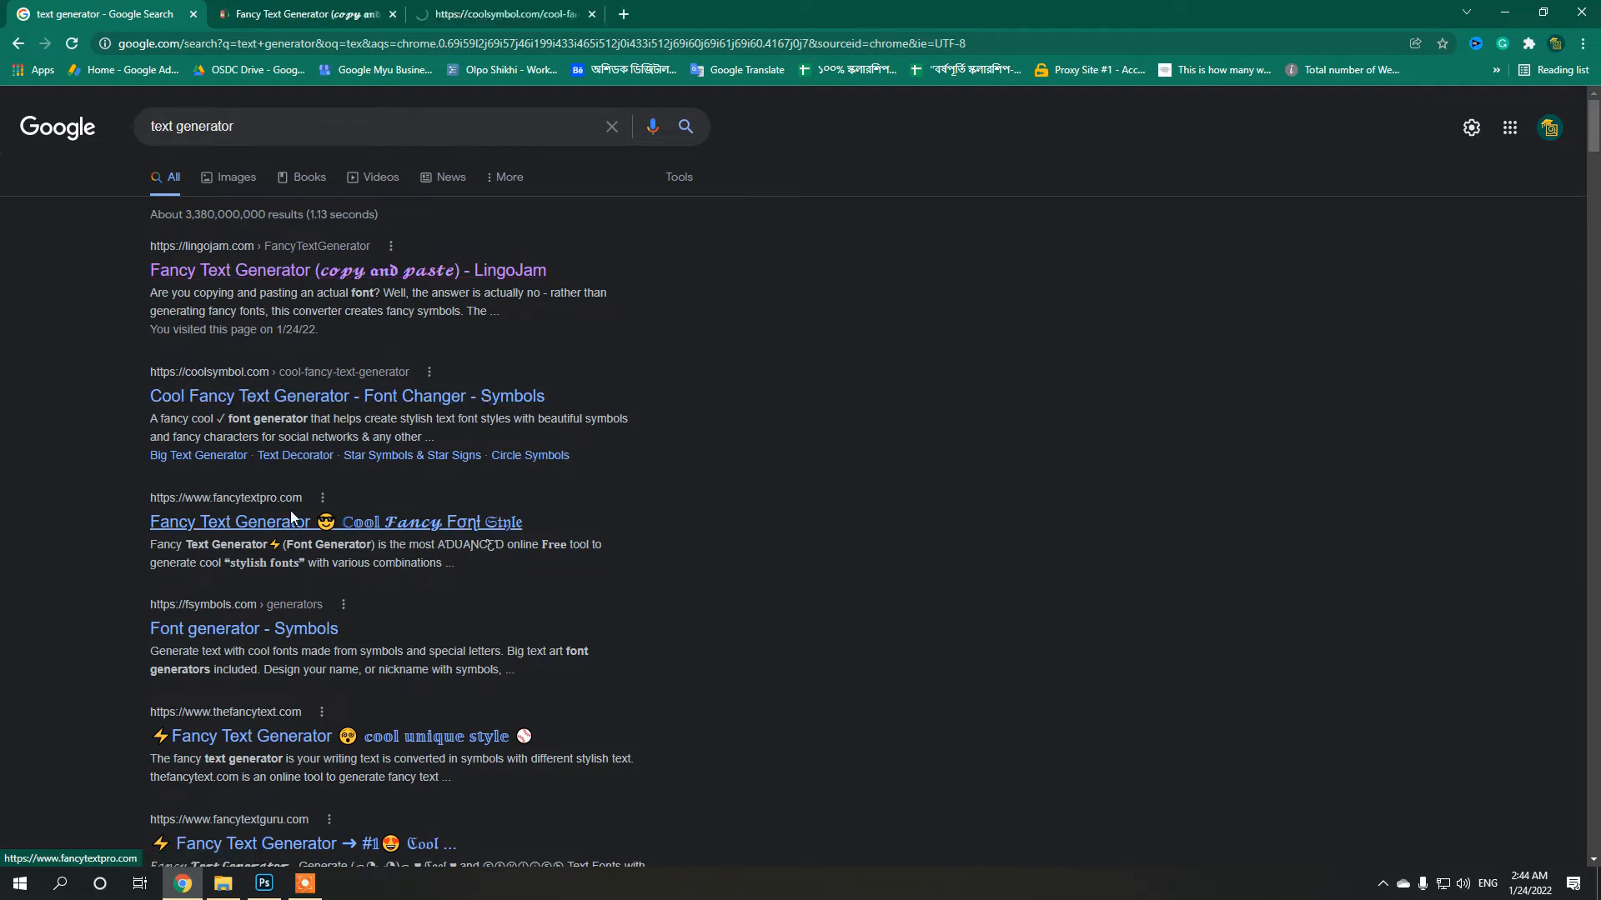
middle_click(269, 627)
middle_click(272, 733)
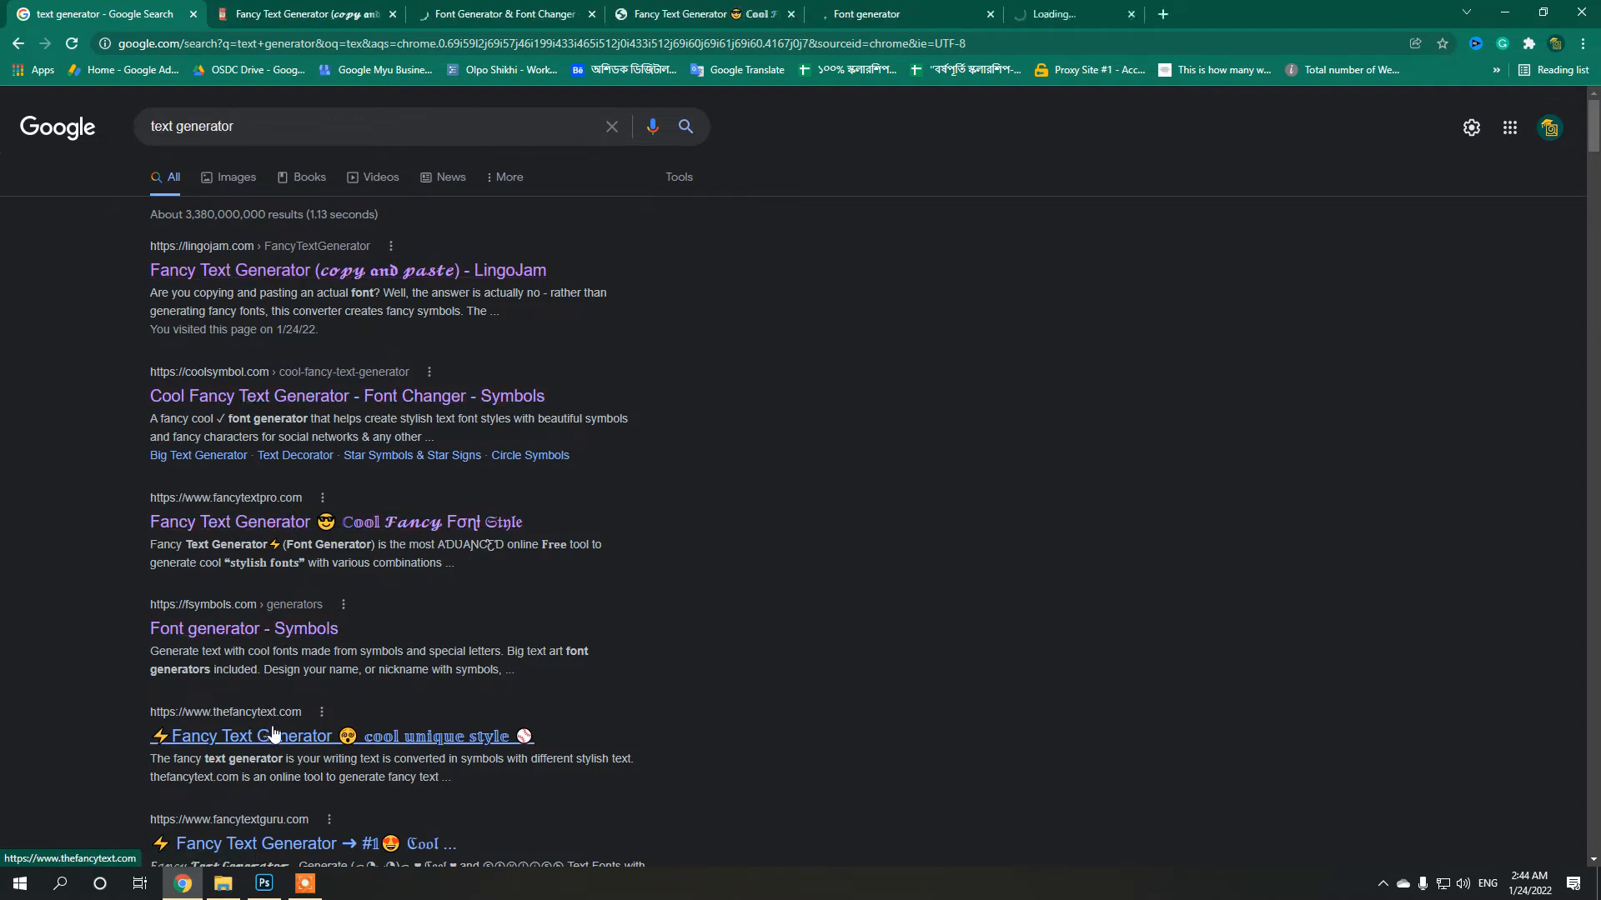
Step: Look through the opened text generator pages for a long passage of ordinary text that can fill the portrait
scroll(412, 423, down, 5)
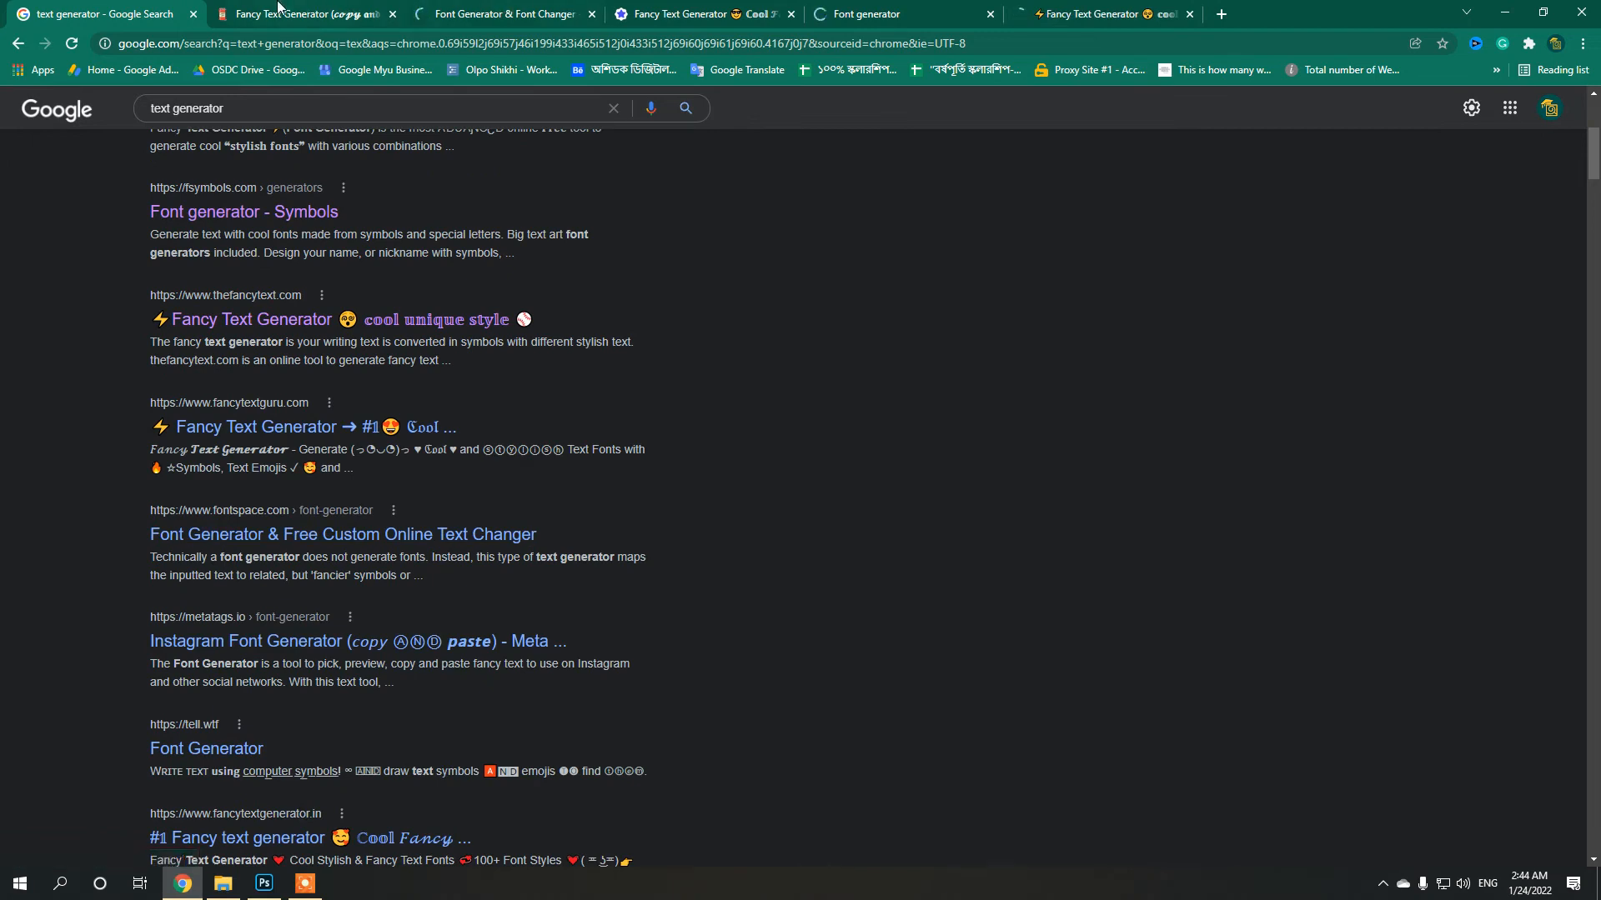
click(277, 7)
scroll(686, 382, down, 9)
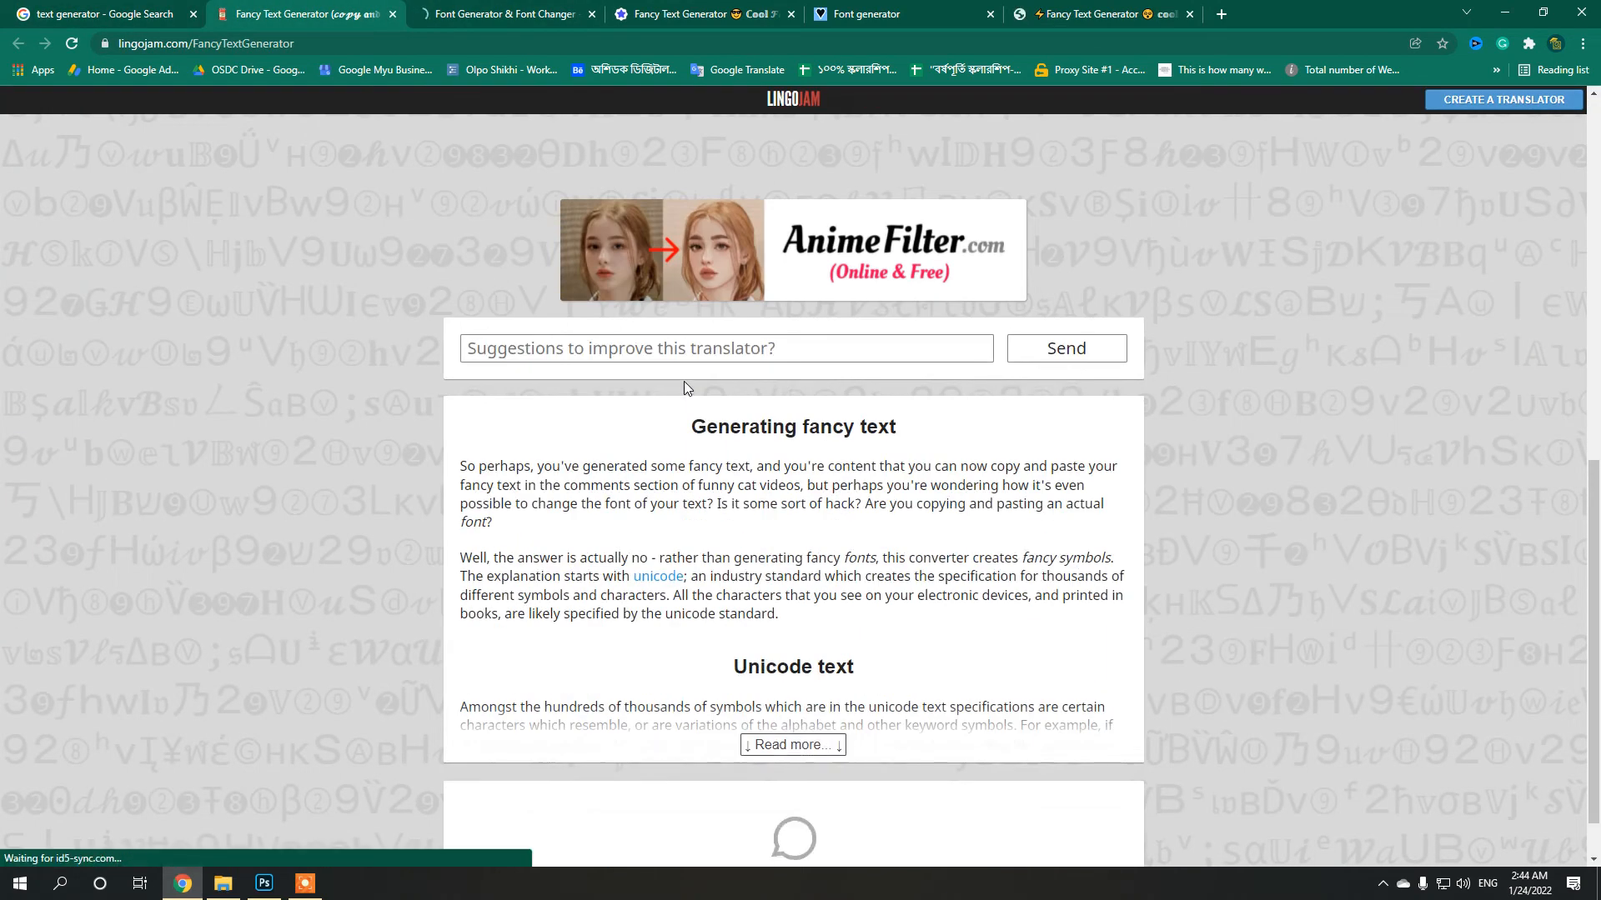
click(500, 14)
scroll(642, 531, down, 5)
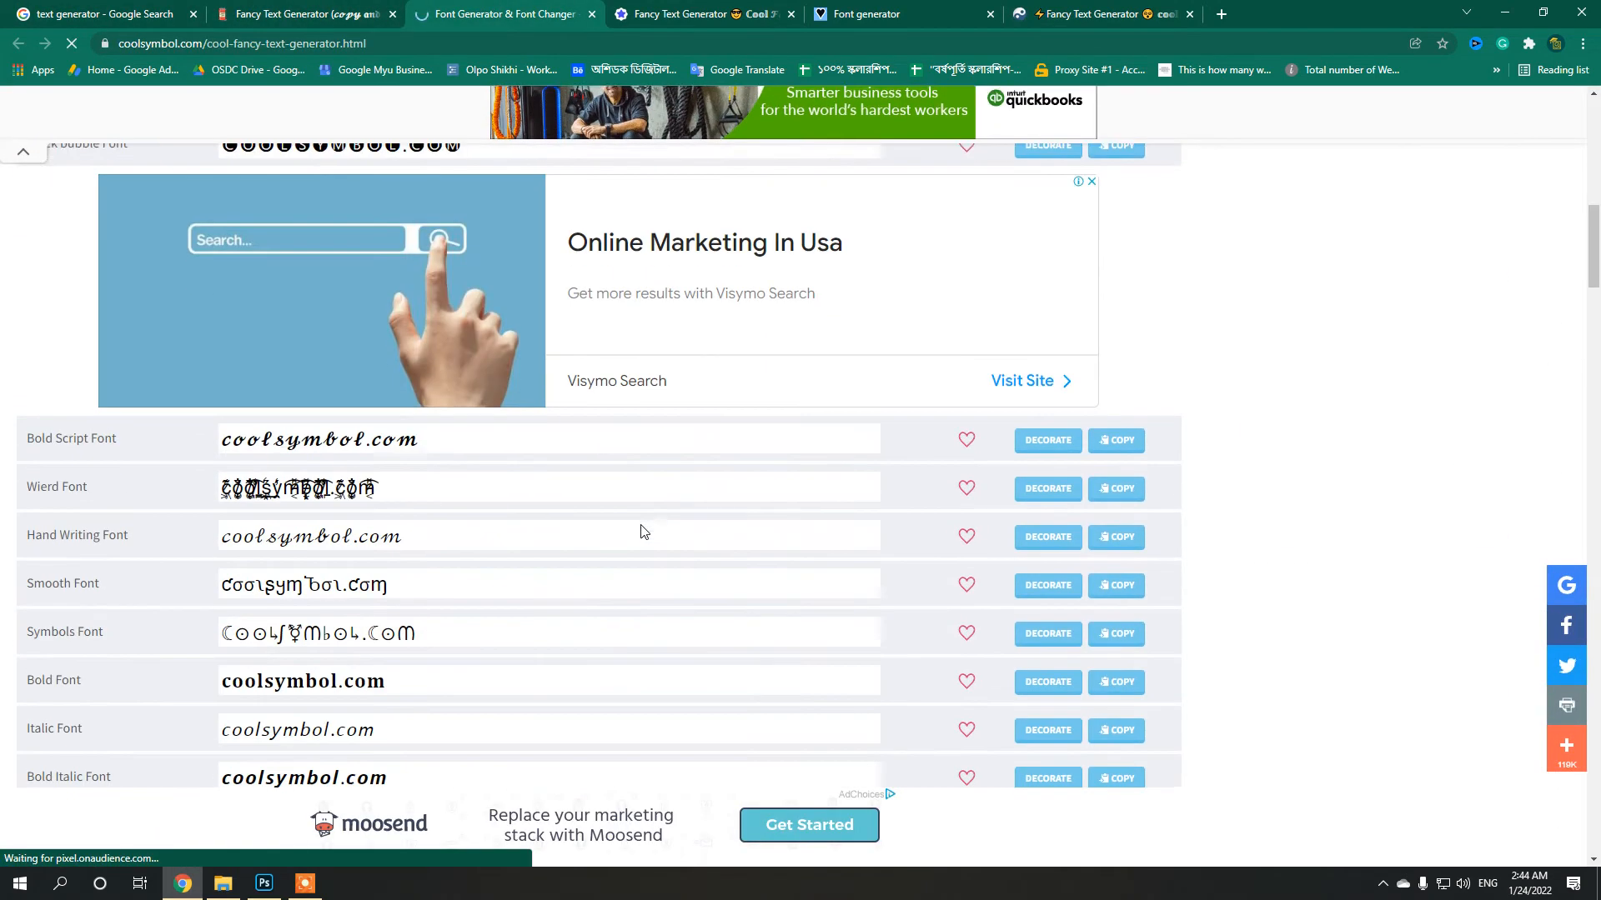
key(ctrl+Tab)
scroll(703, 461, down, 10)
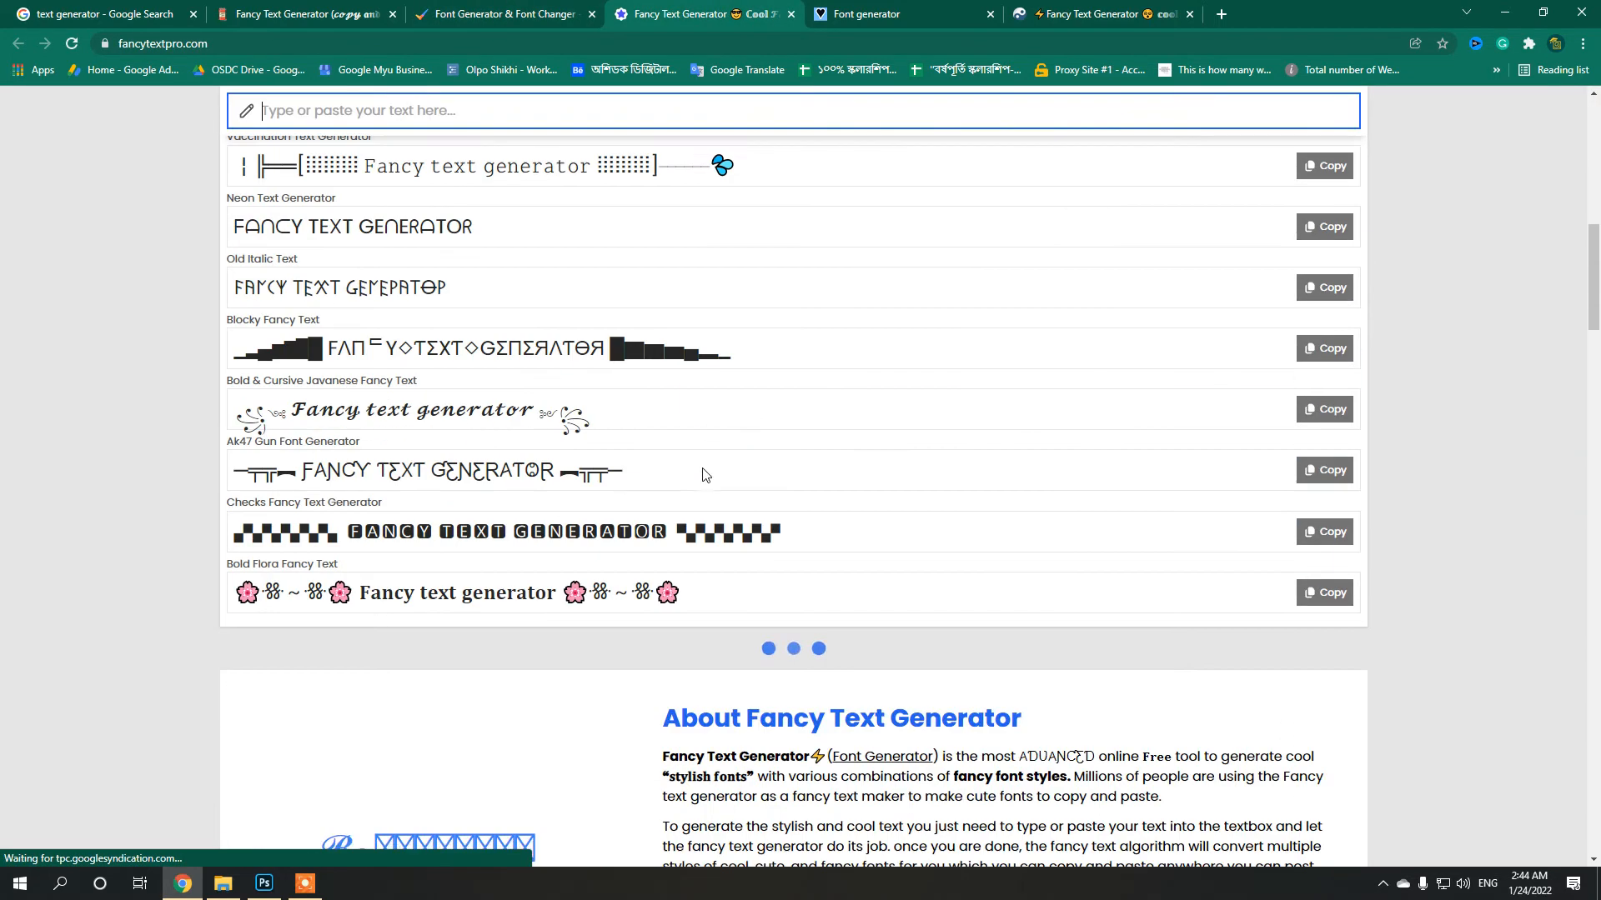
key(ctrl+Tab)
scroll(825, 400, down, 9)
key(ctrl+Tab)
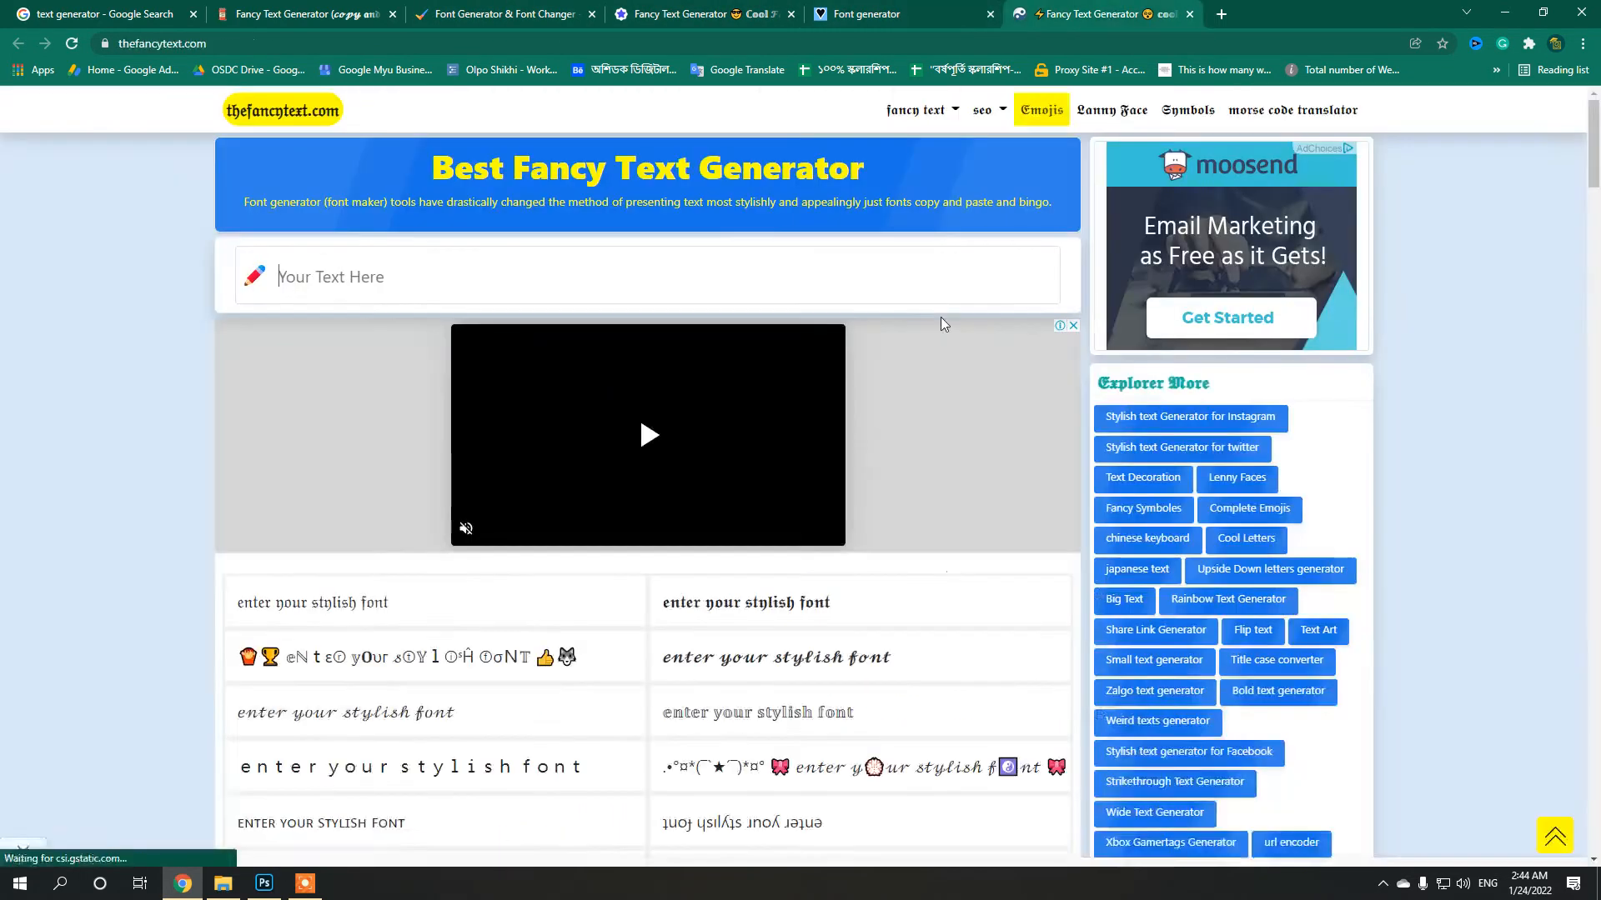
scroll(942, 323, down, 10)
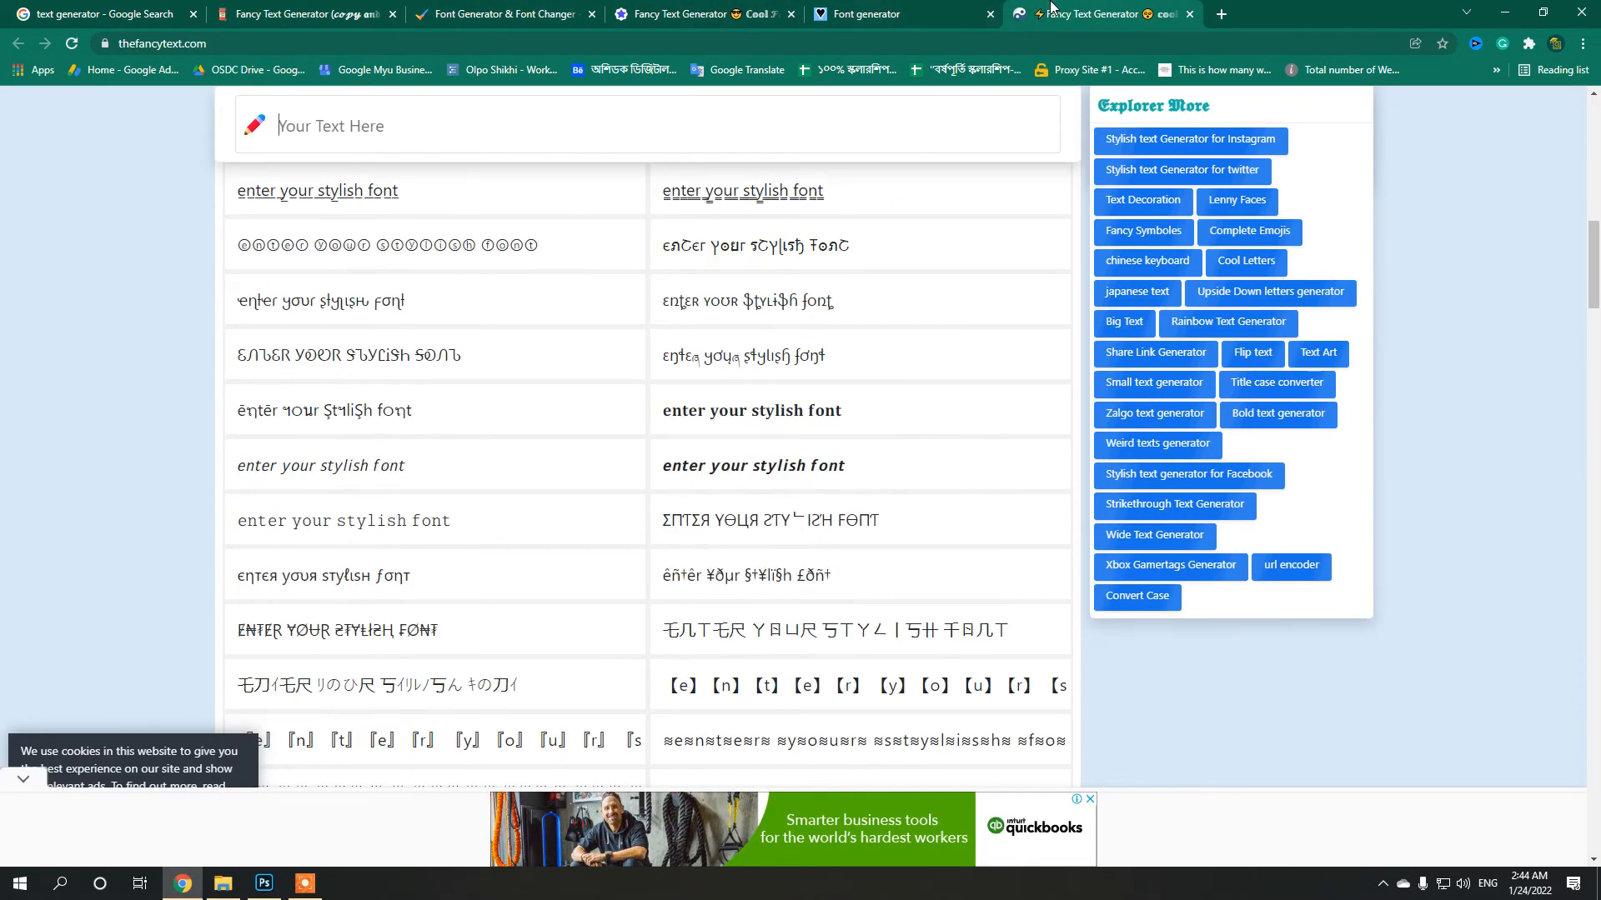
Step: Close the thefancytext.com page, expand the full LingoJam article and copy all paragraphs of its "Copy and paste" section
middle_click(1052, 7)
click(317, 13)
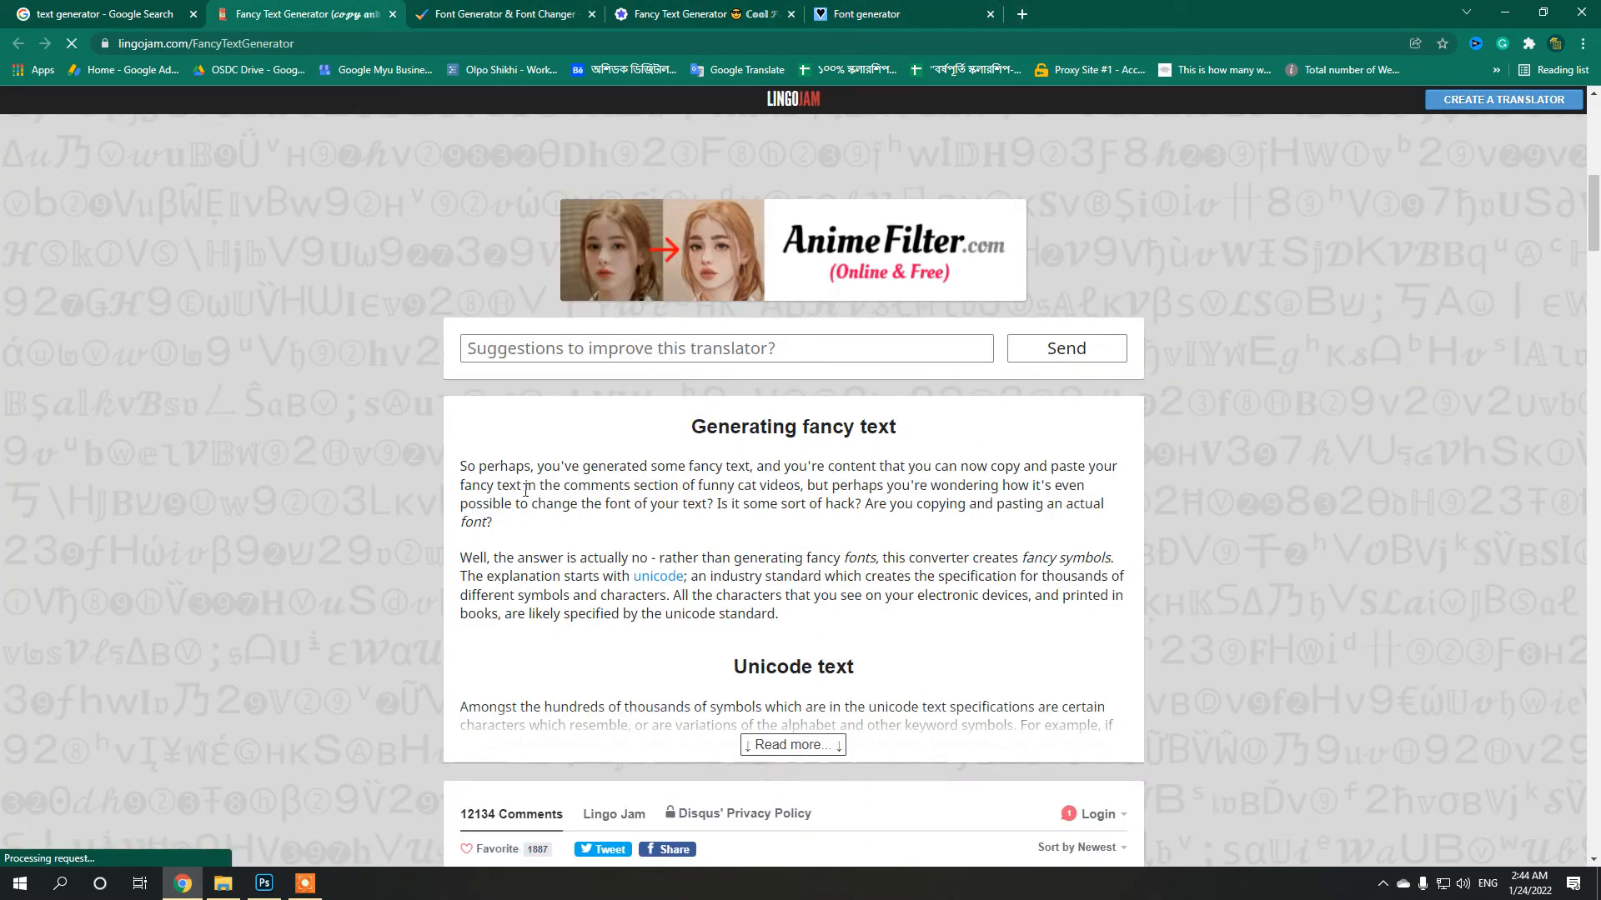
drag(465, 465, 832, 626)
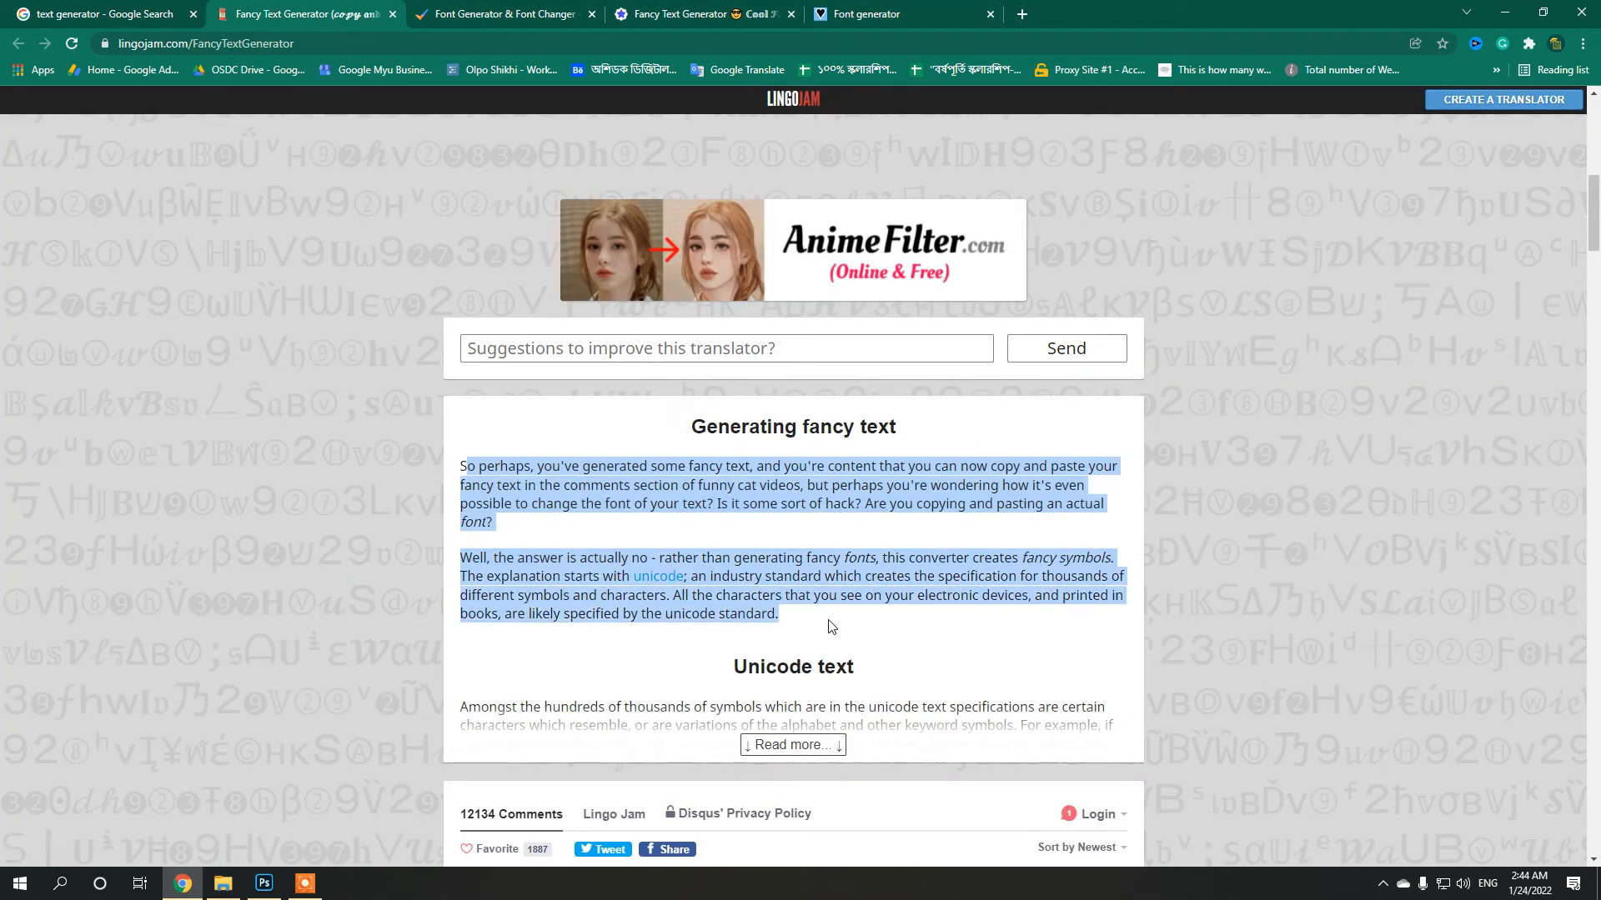
click(792, 744)
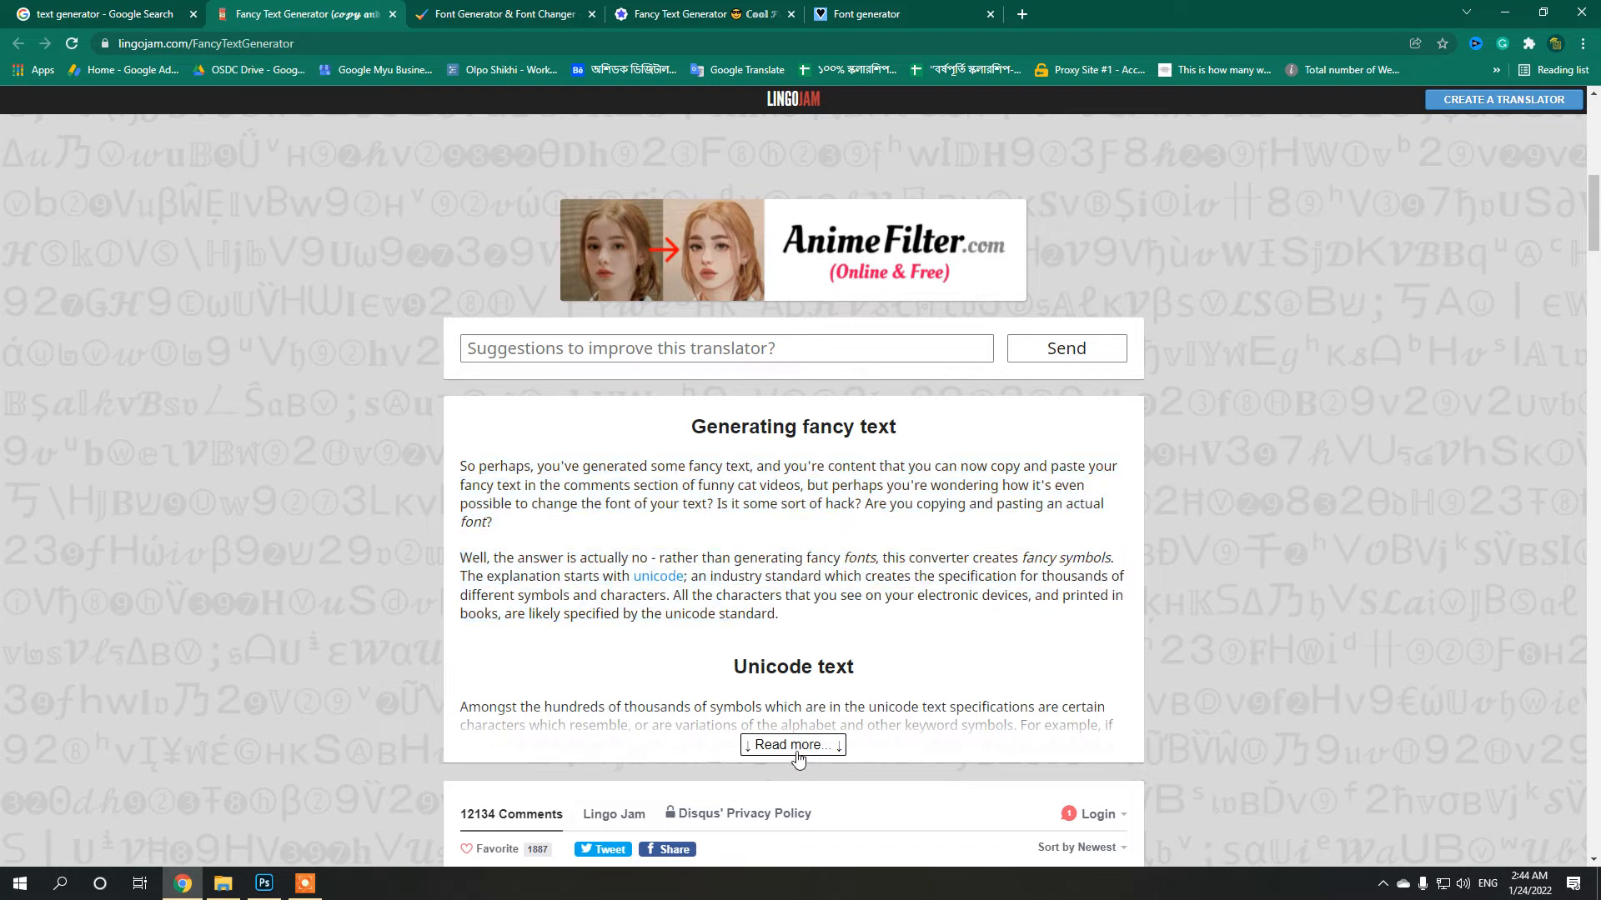
scroll(795, 467, down, 6)
scroll(796, 467, down, 2)
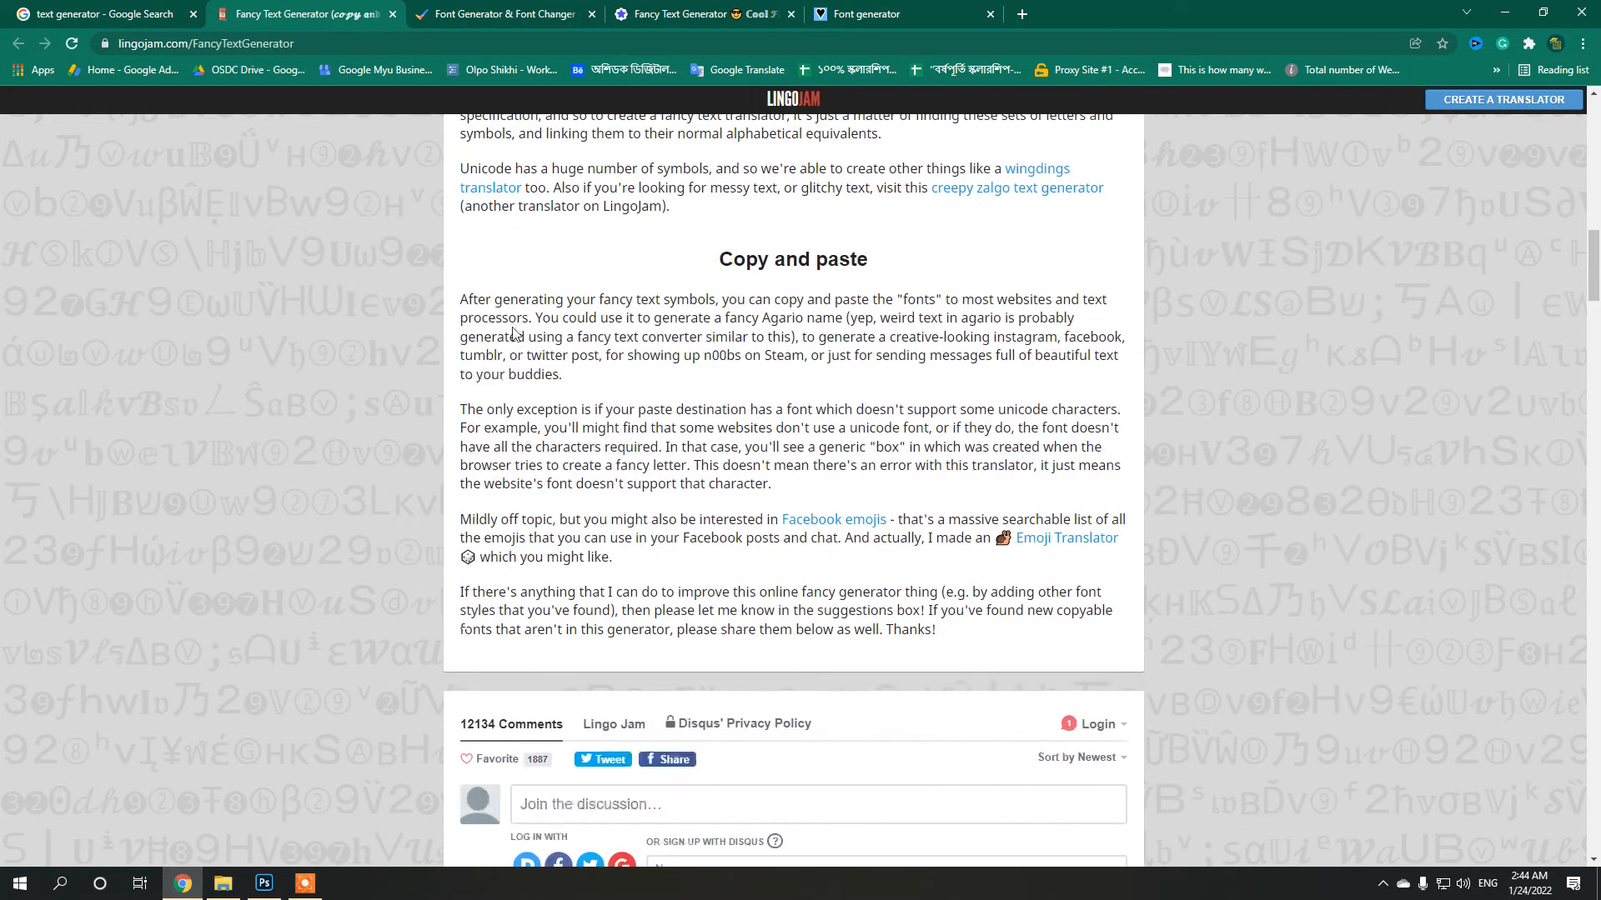
drag(463, 300, 945, 633)
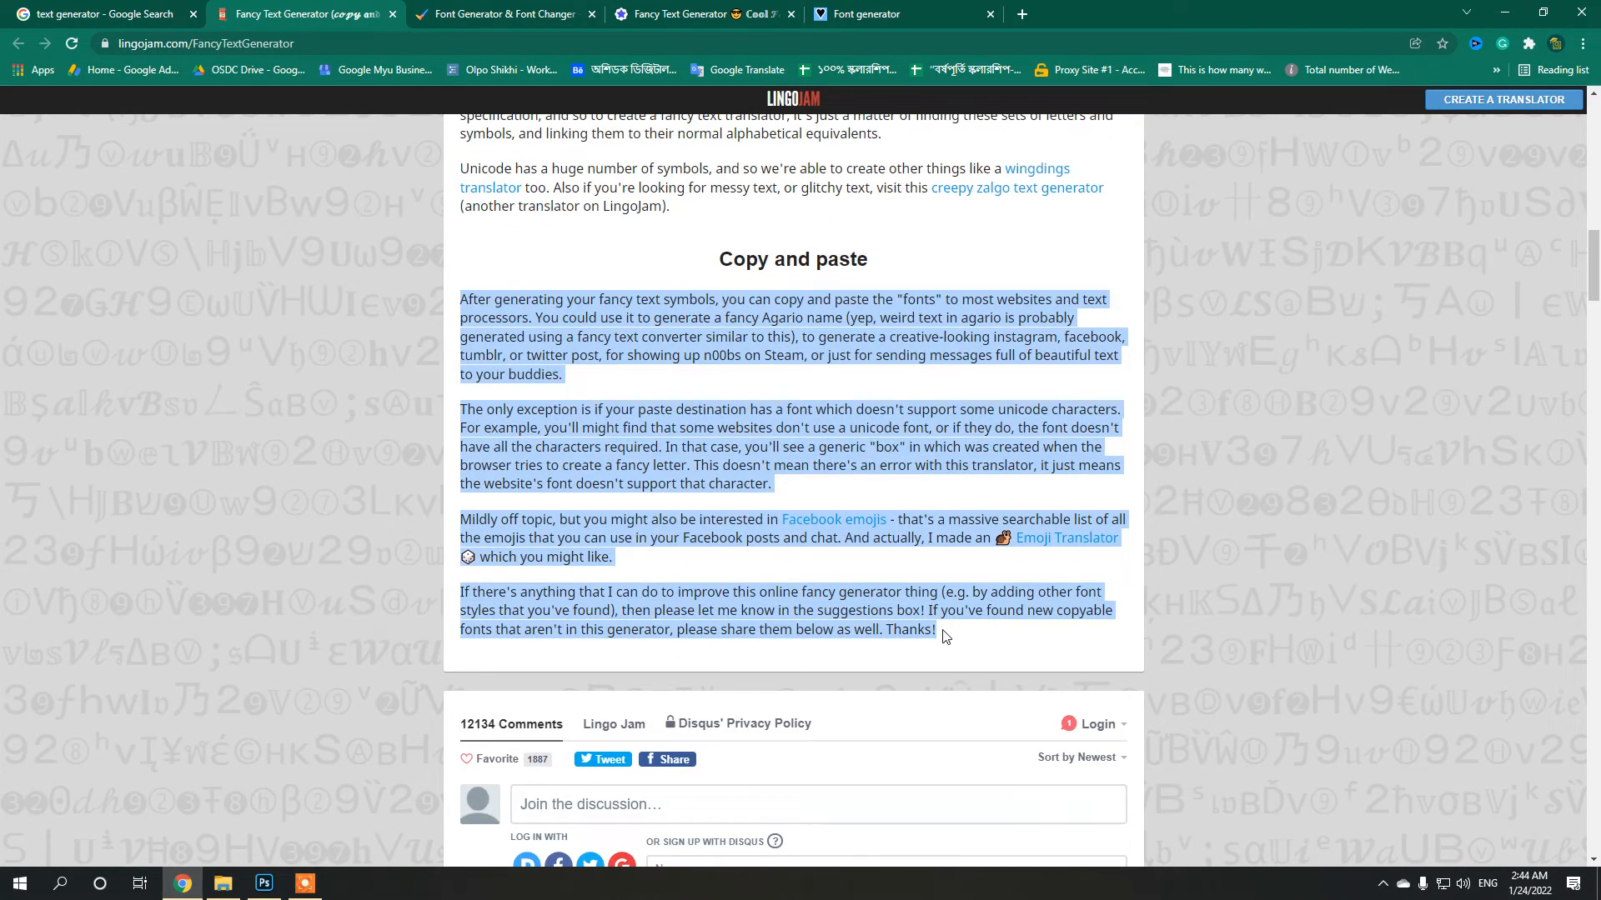
key(ctrl+c)
Step: Switch back to Photoshop and replace all the placeholder text in the text box with the copied paragraphs
click(264, 884)
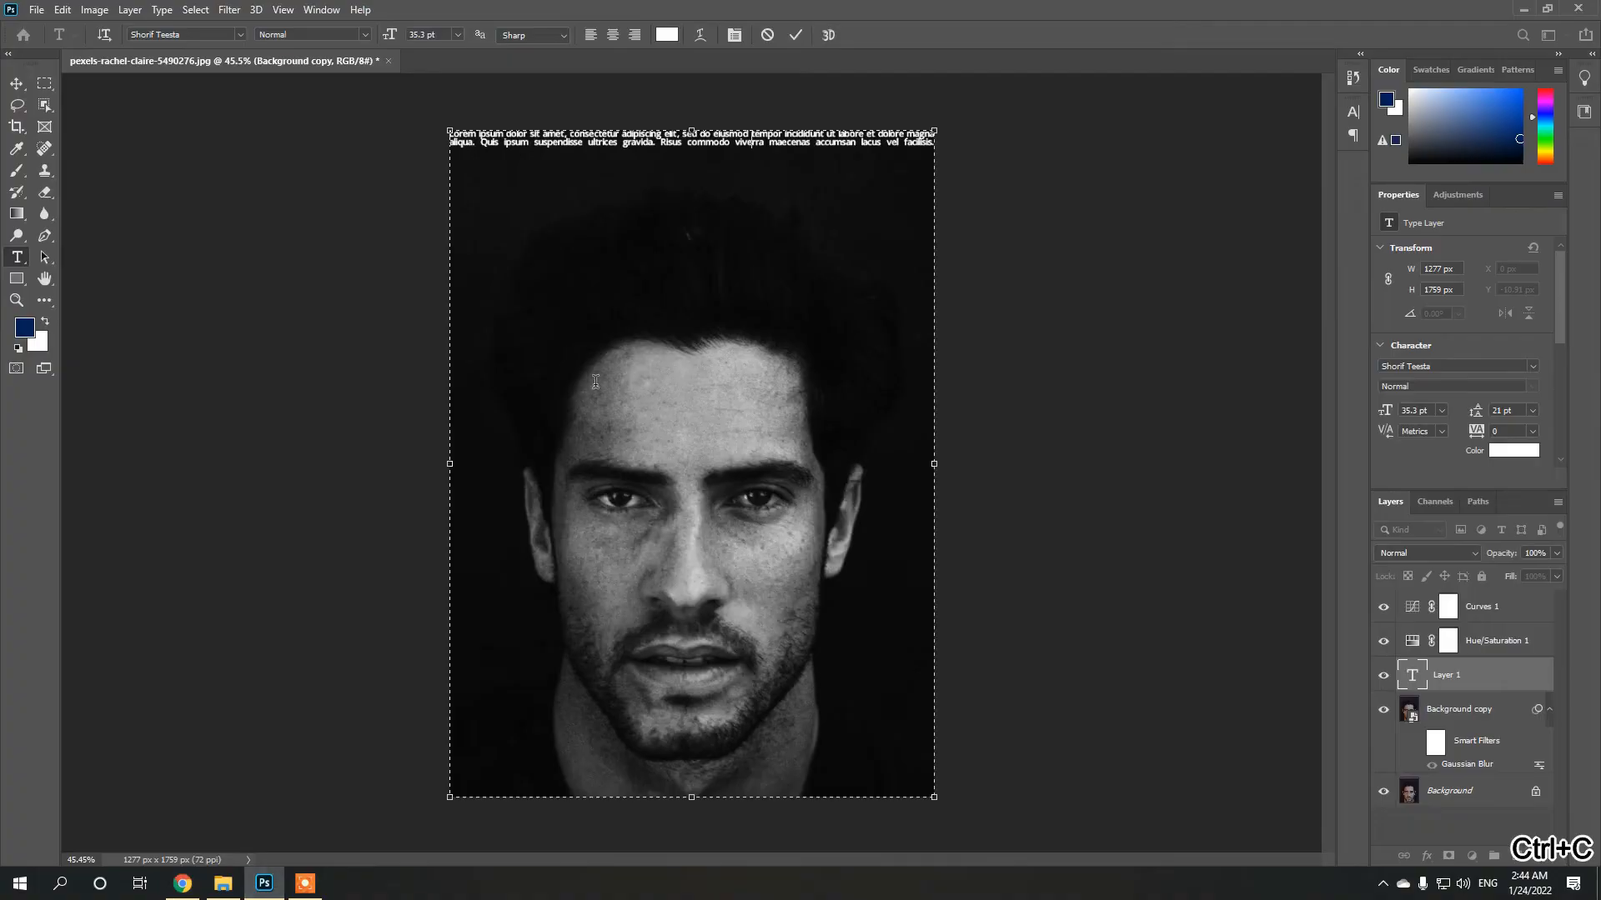
key(ctrl+v)
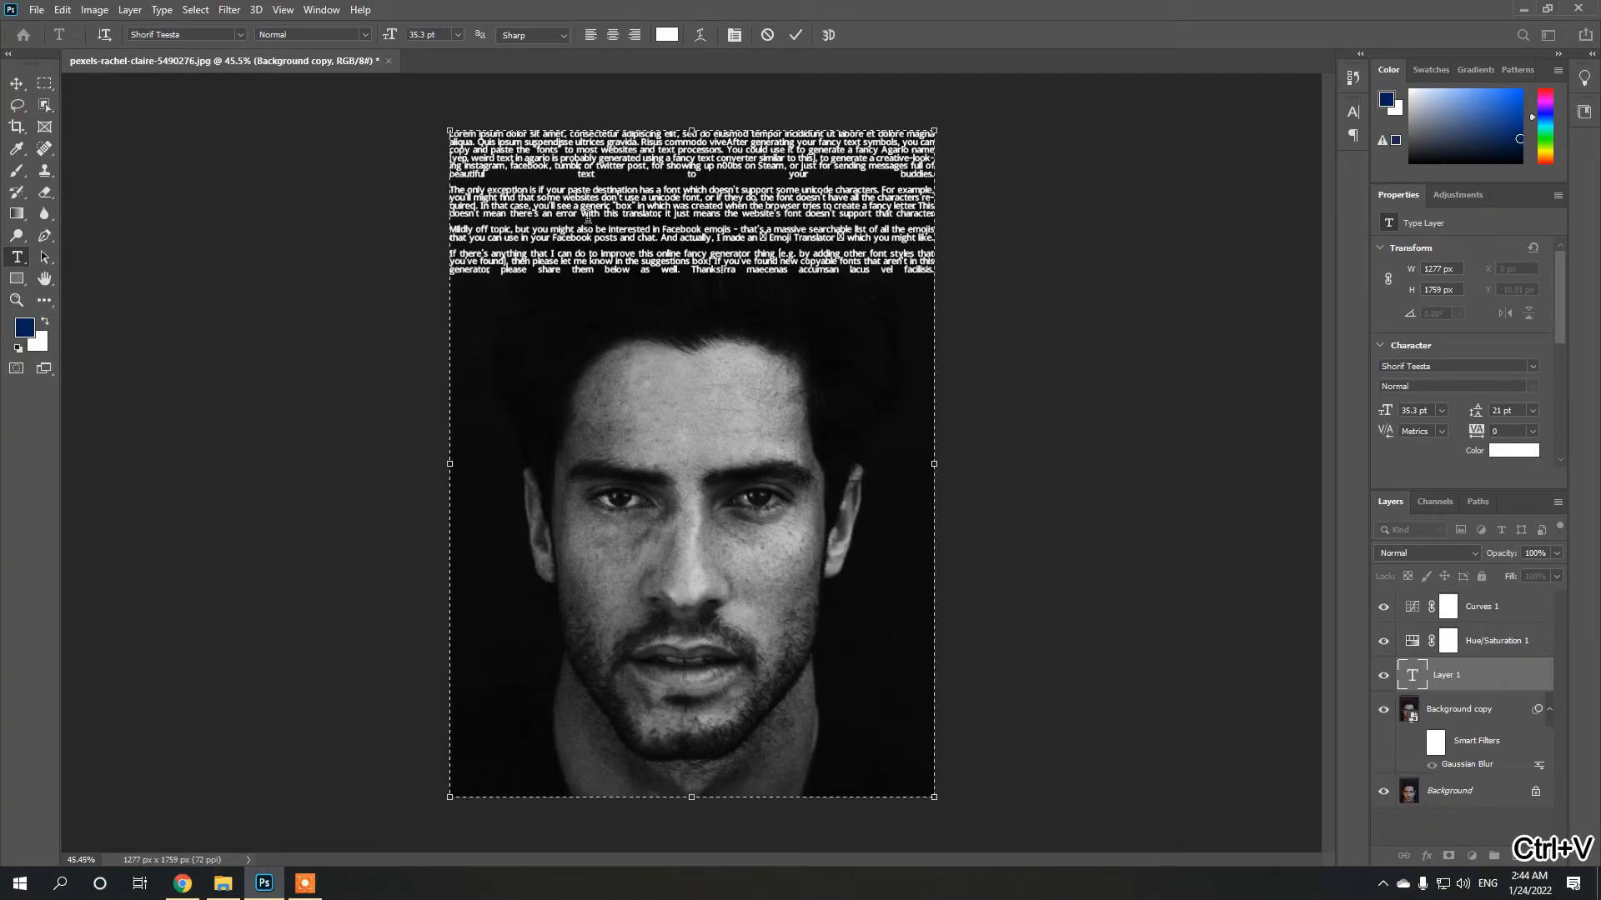
key(ctrl+a)
key(ctrl+v)
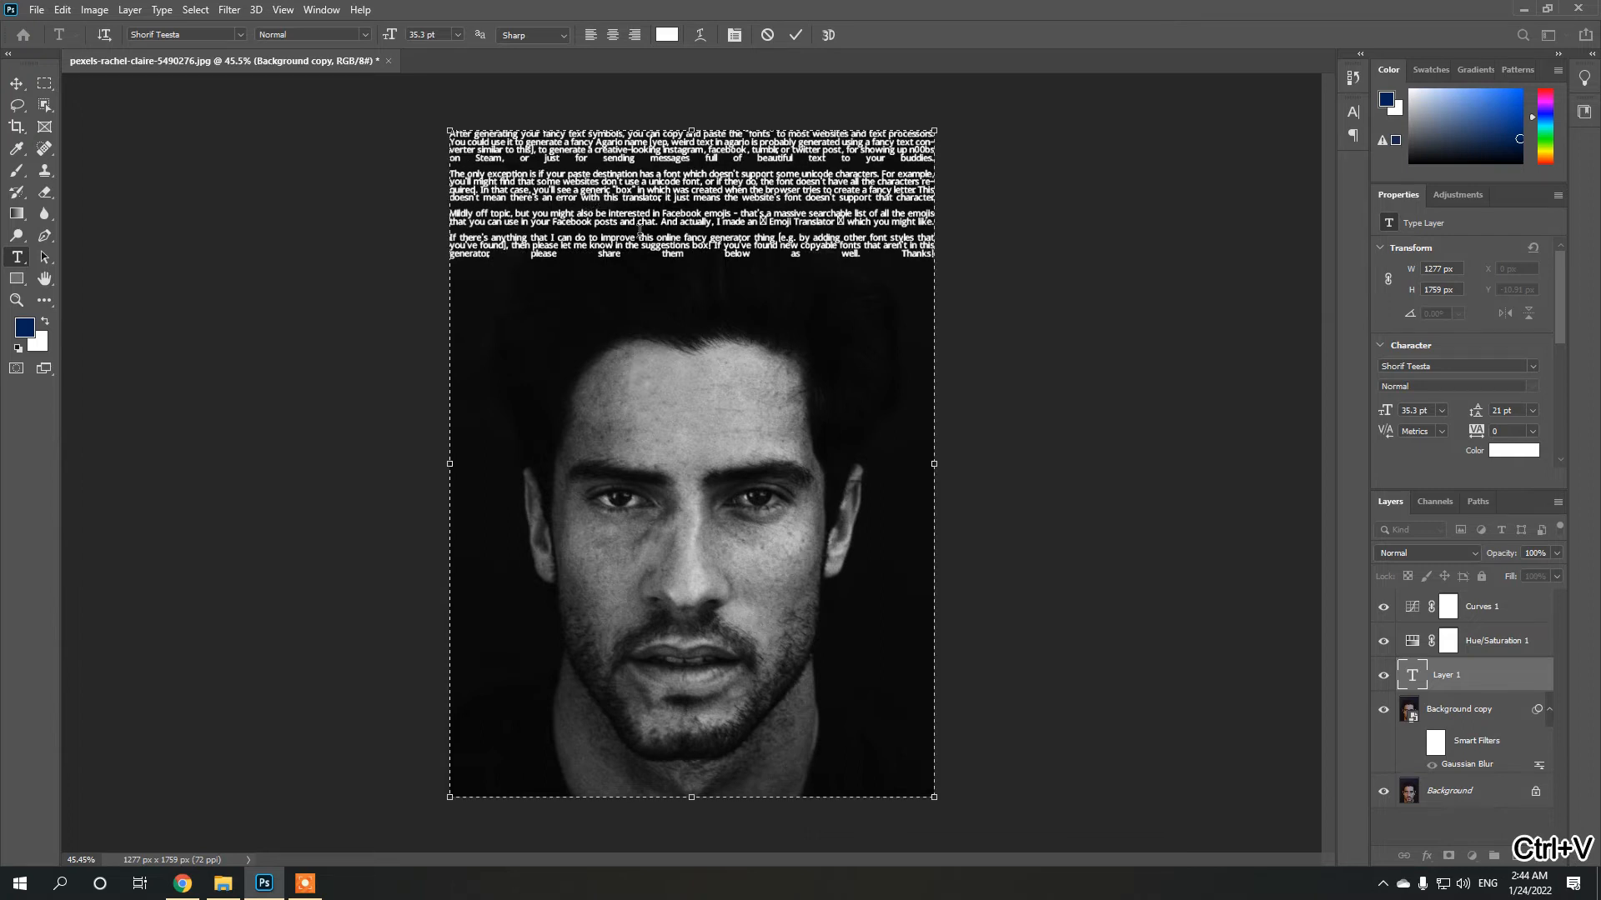
Step: Remove the blank line before the "The only exception" paragraph so it follows directly under the first paragraph
key(ctrl+a)
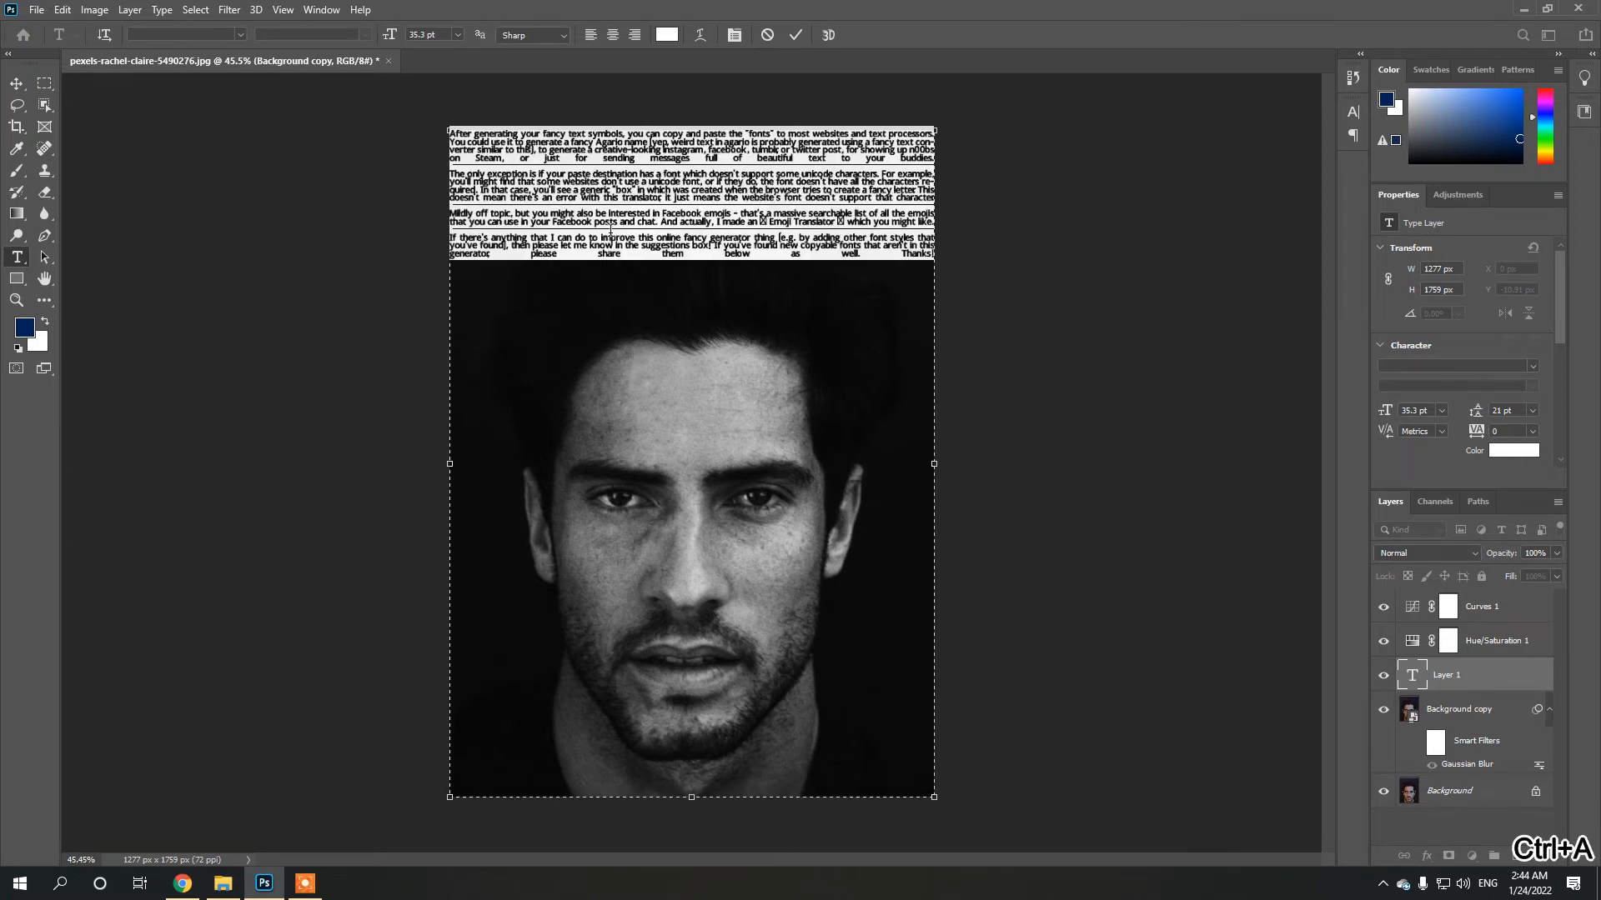
click(578, 242)
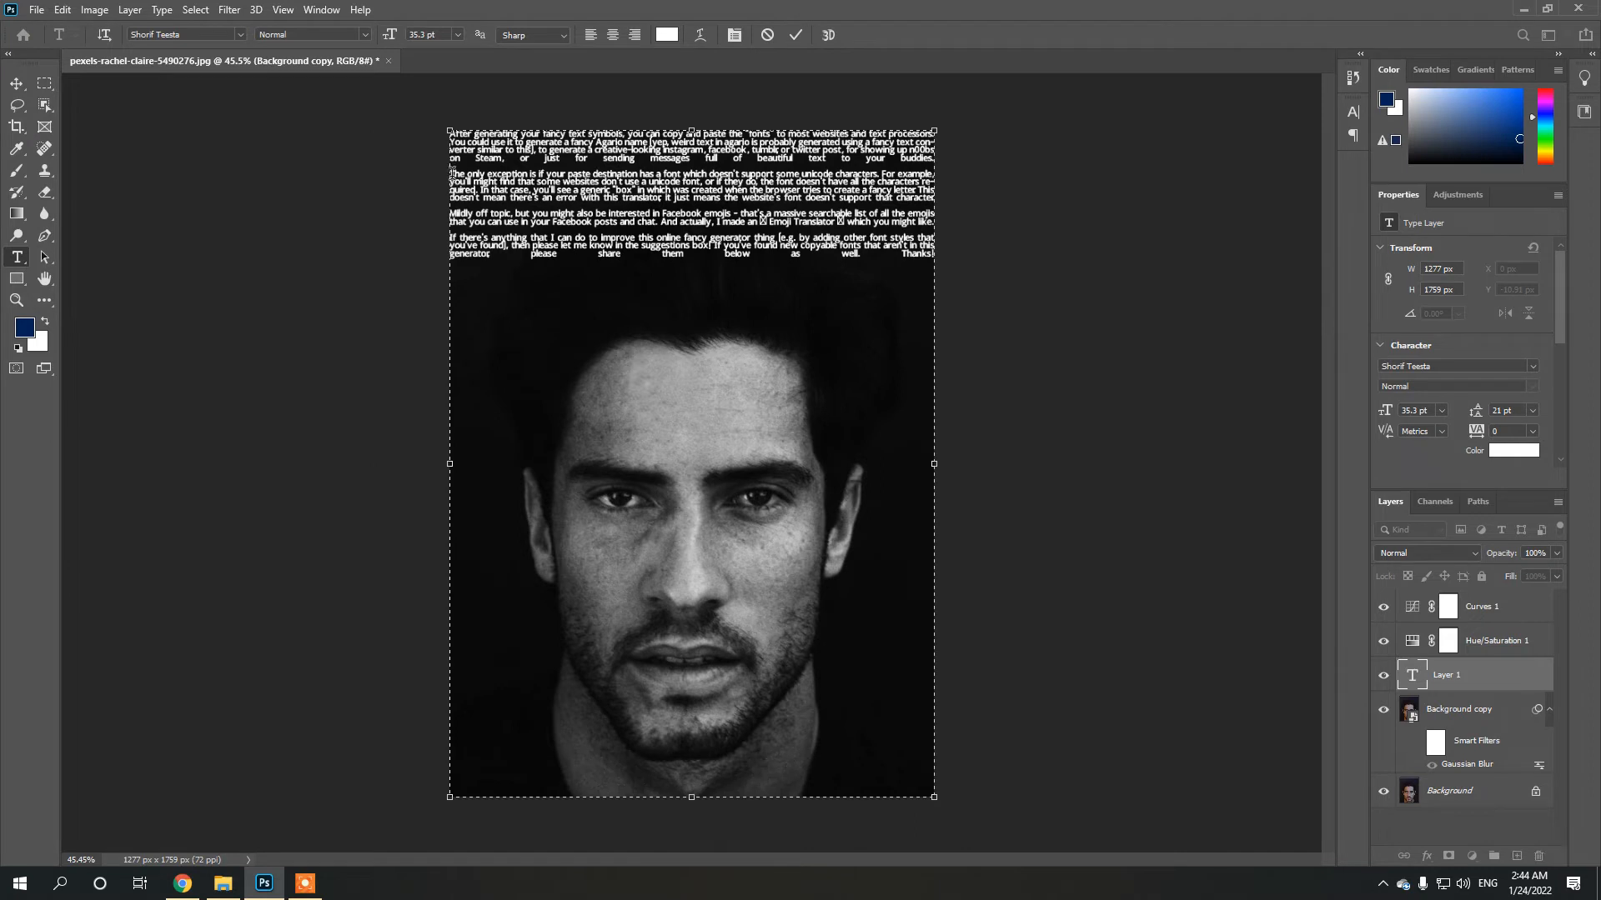
click(453, 177)
key(BackSpace)
key(BackSpace)
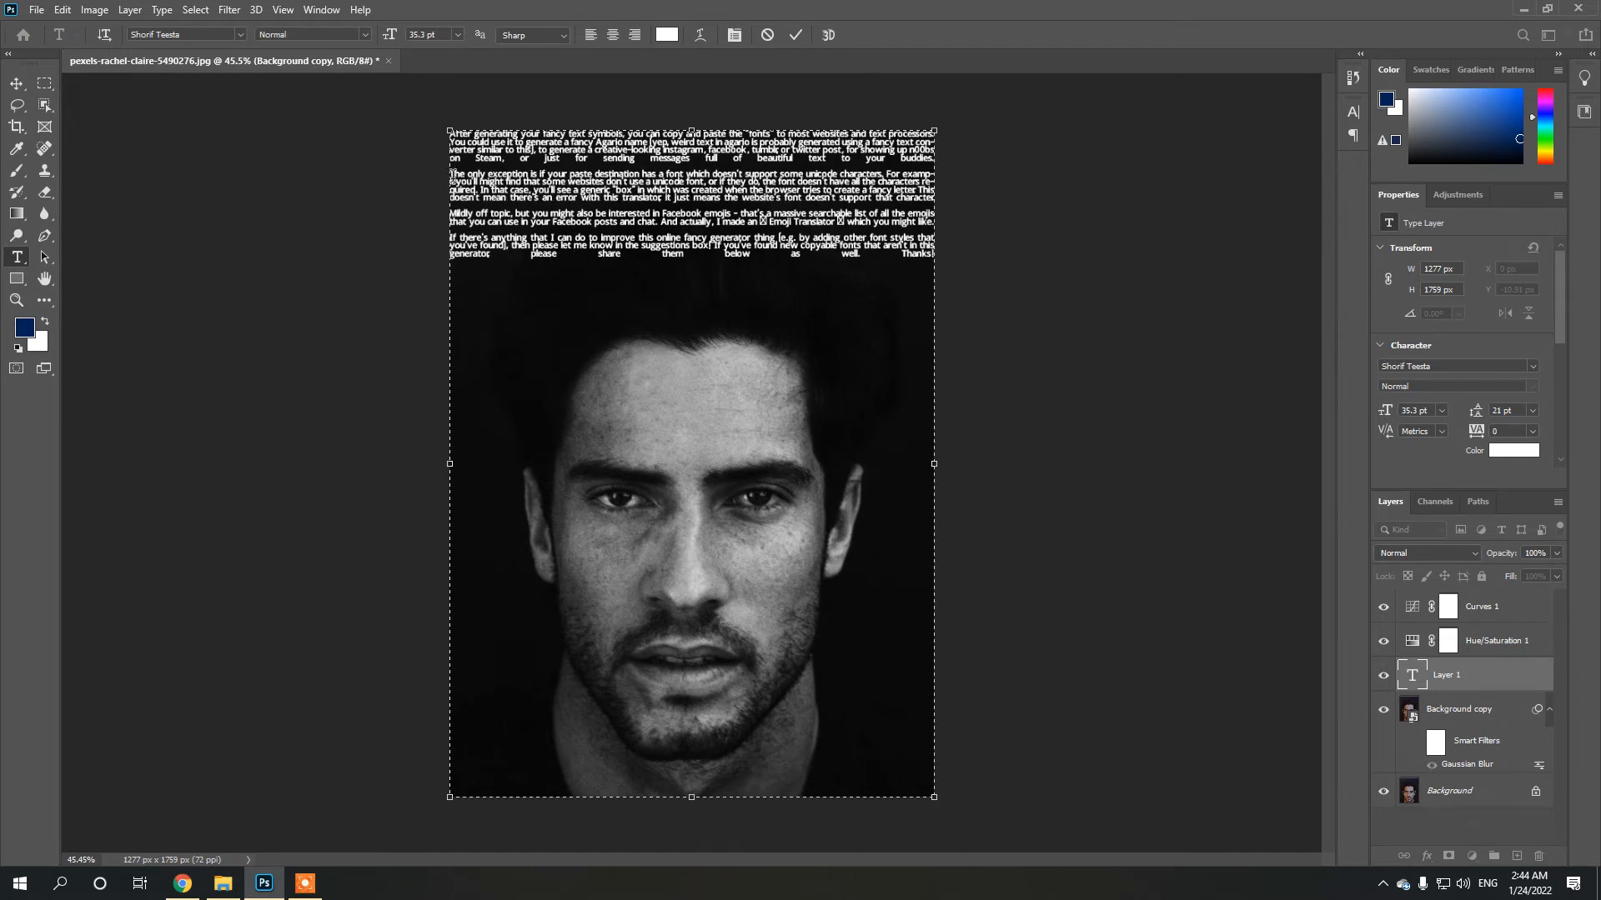
click(451, 171)
key(BackSpace)
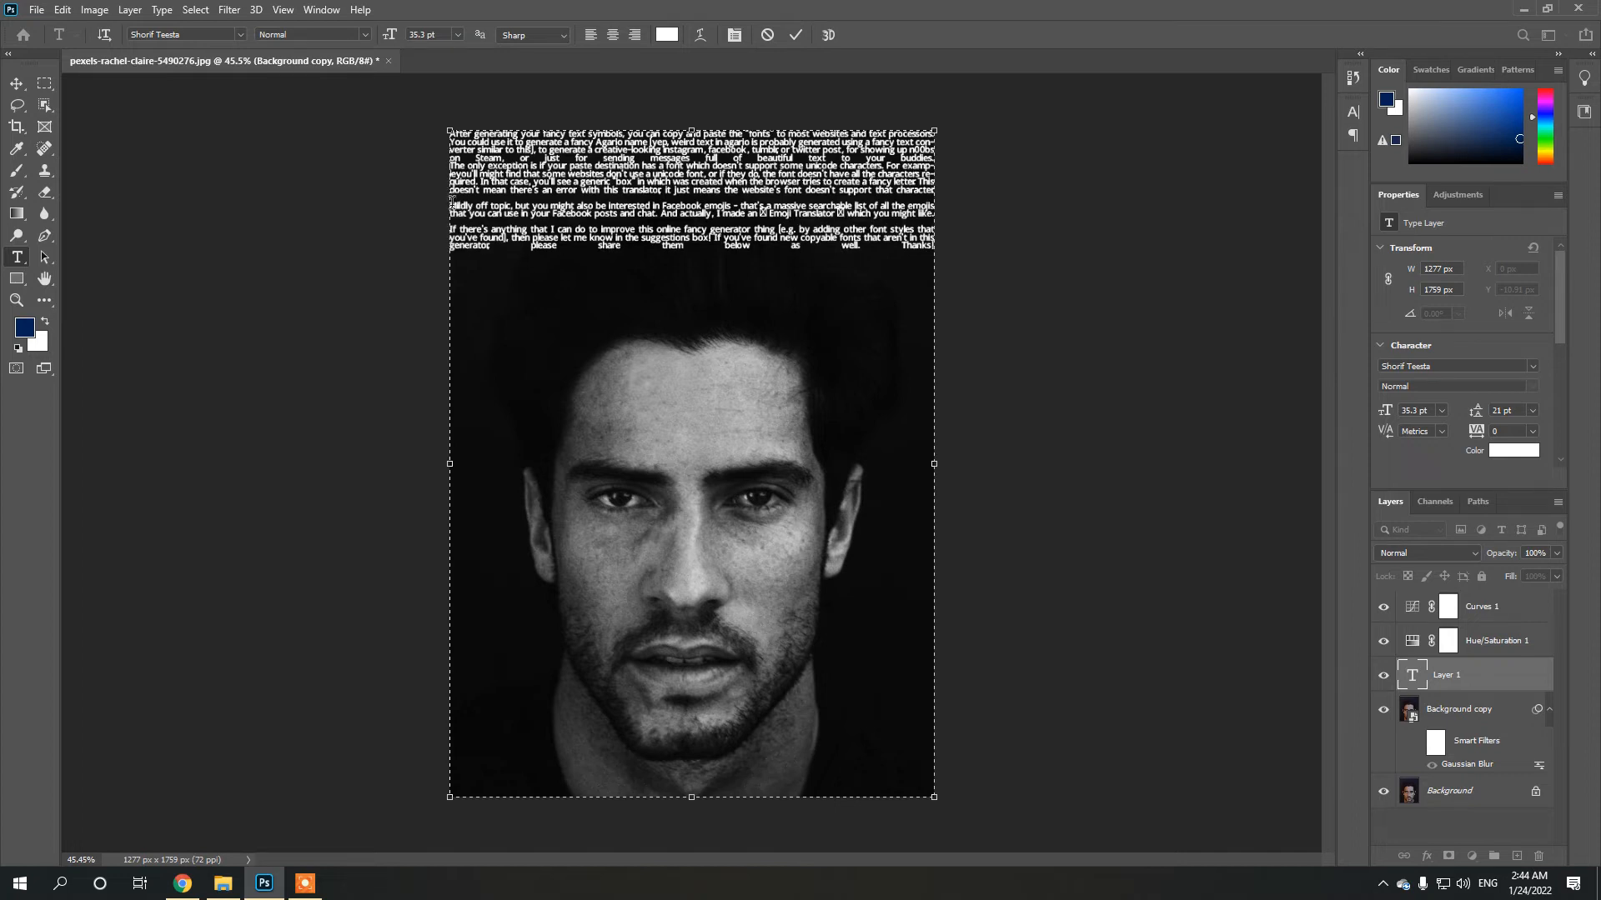
Step: Delete the word "Mildly" and close the blank lines before the "off topic" and "If there's anything" paragraphs
click(450, 206)
key(BackSpace)
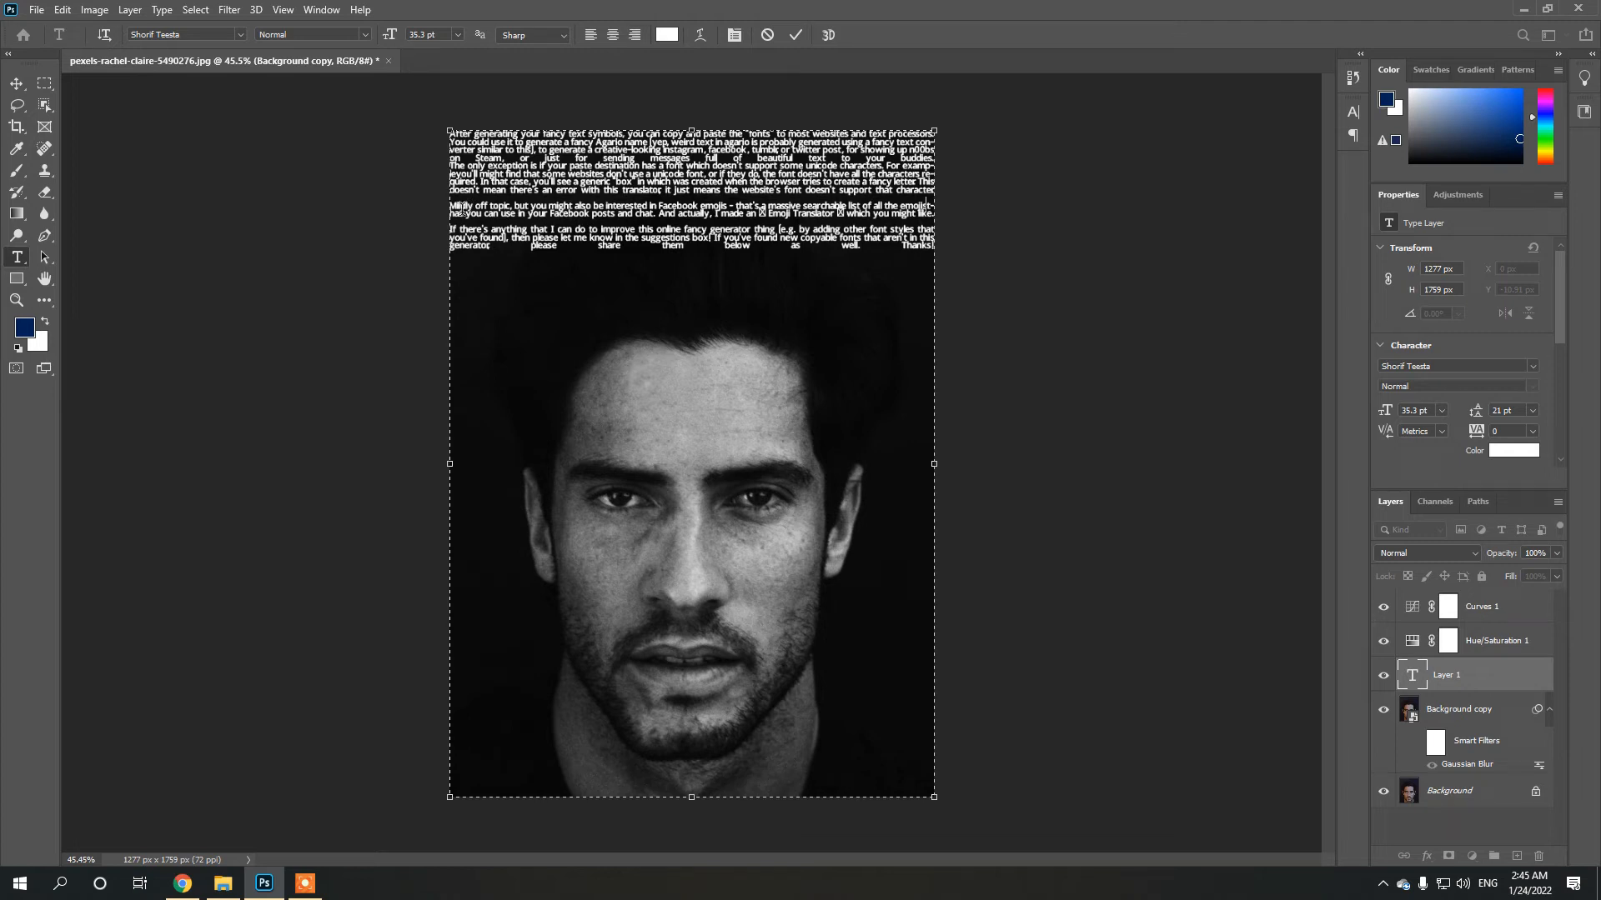
key(BackSpace)
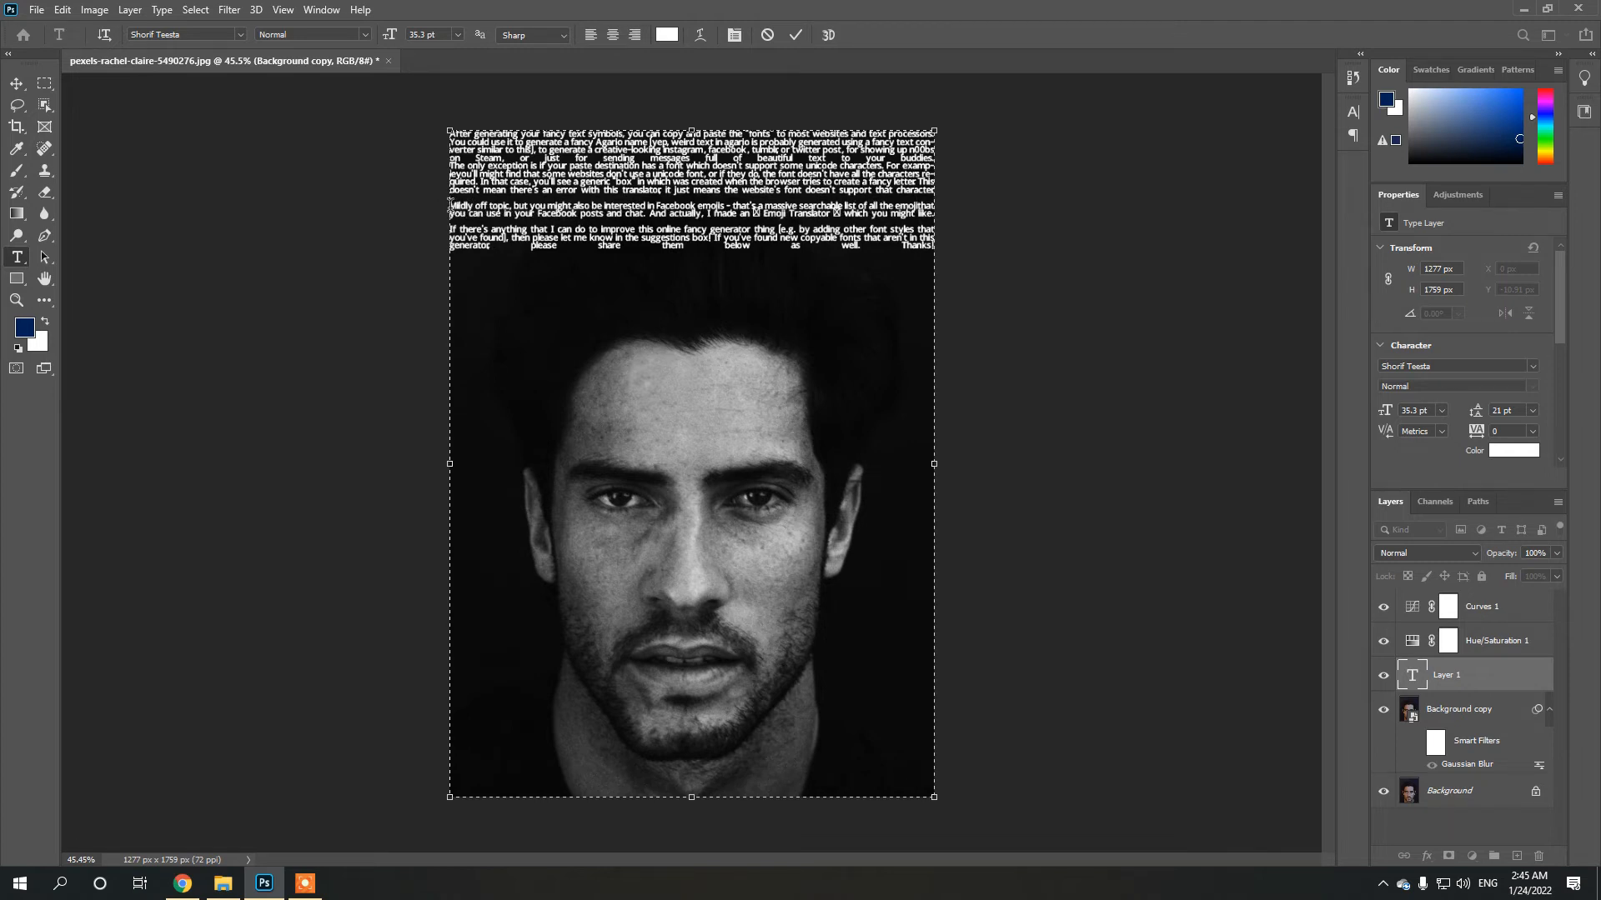
key(BackSpace)
key(BackSpace)
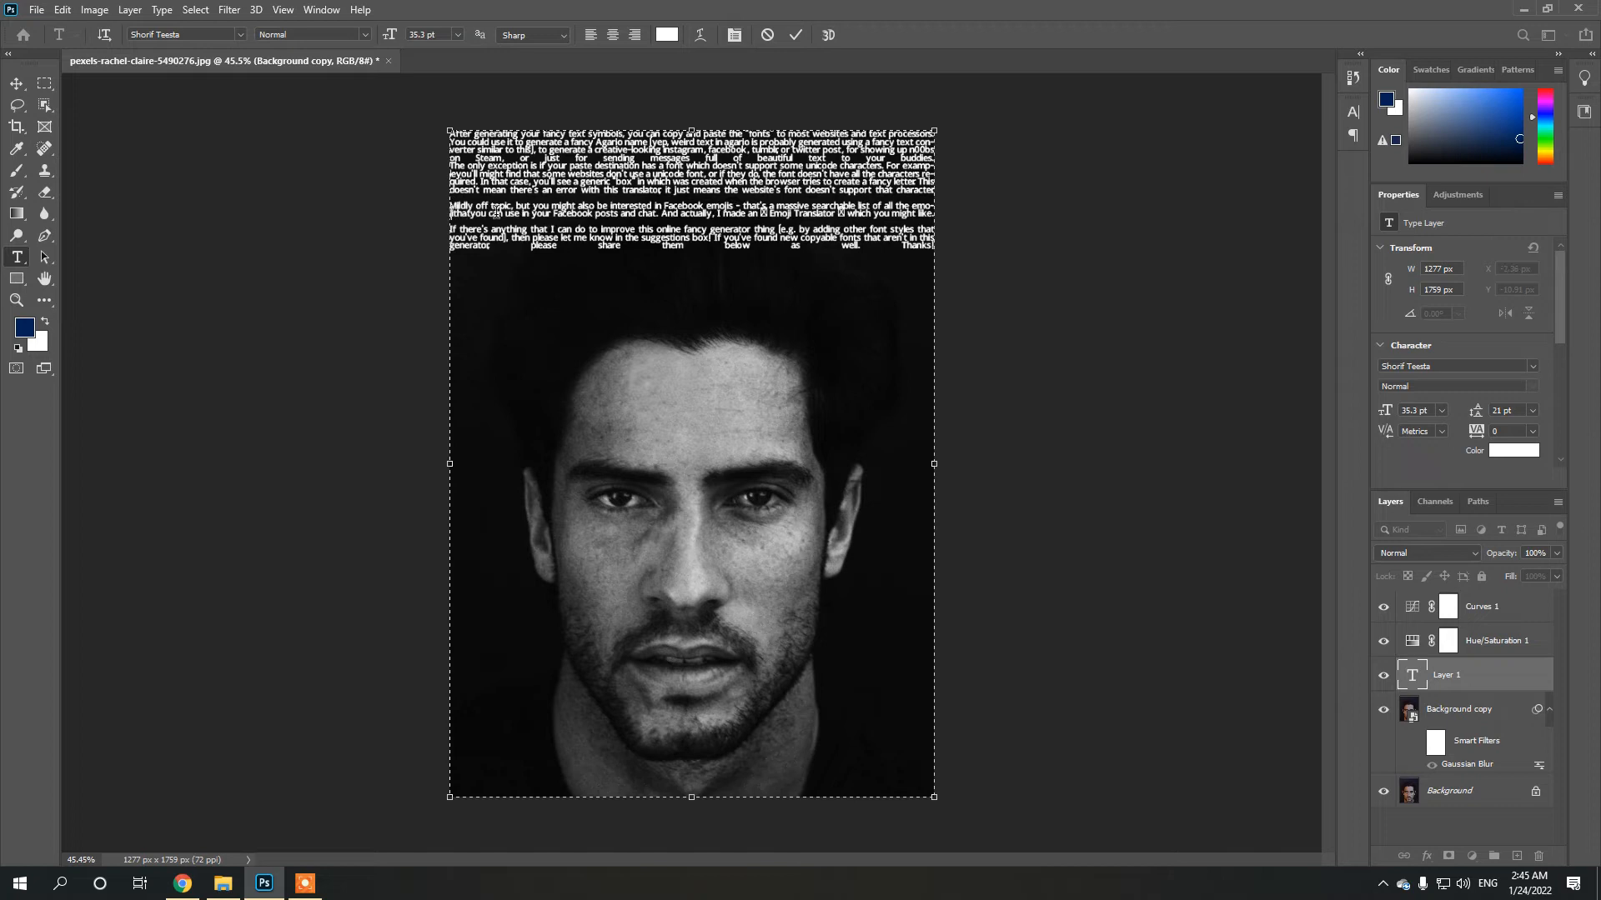
key(BackSpace)
drag(473, 211, 445, 202)
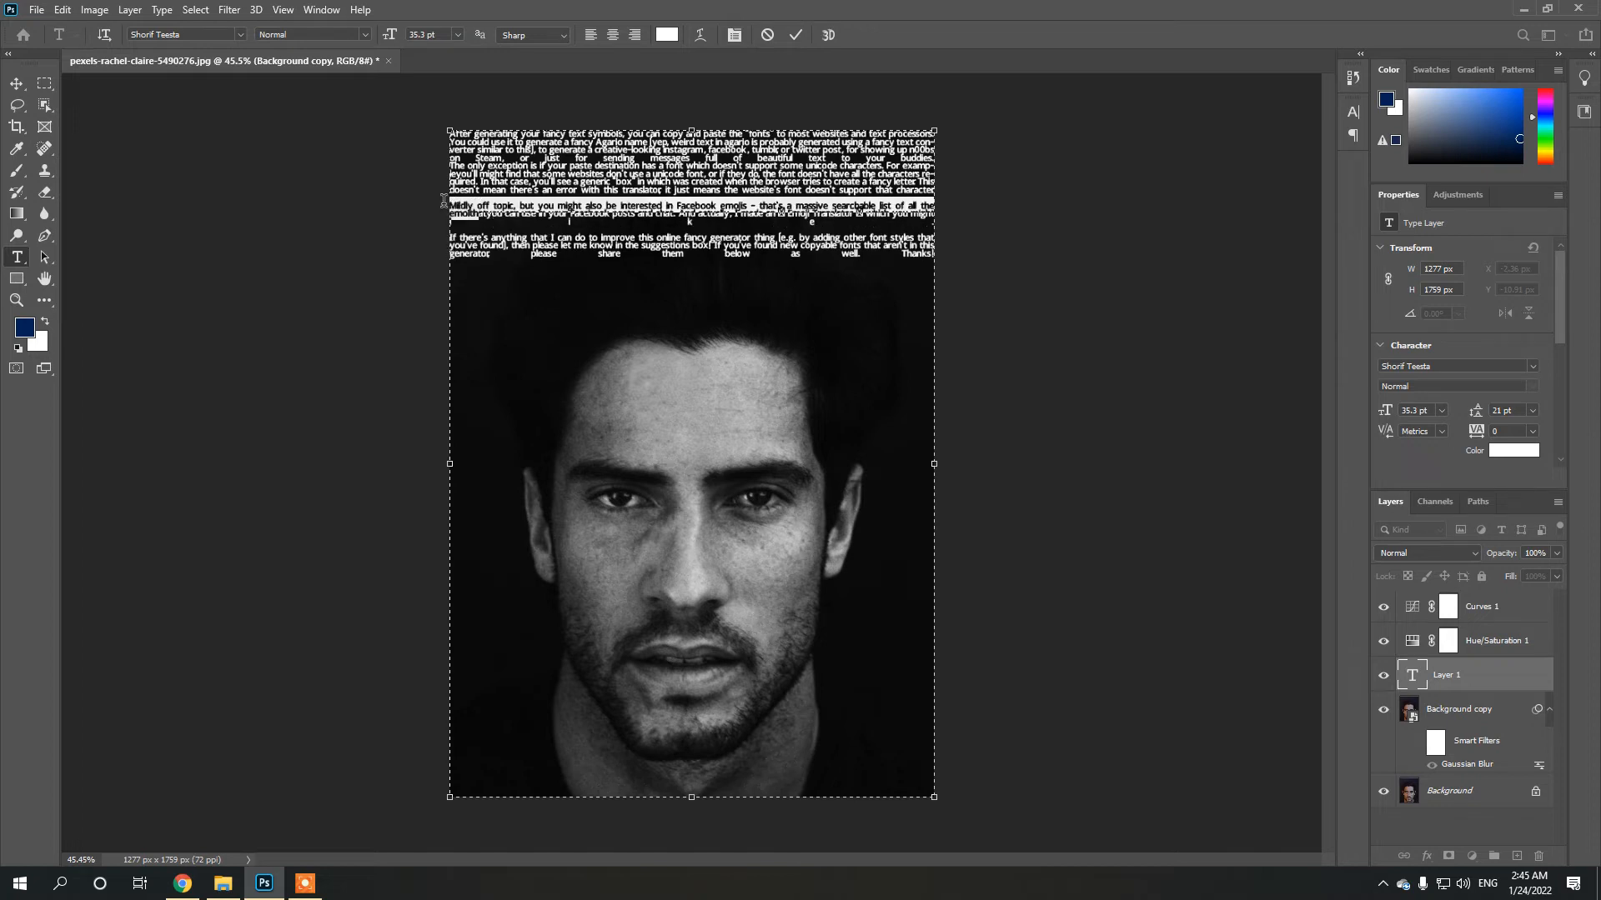
click(477, 204)
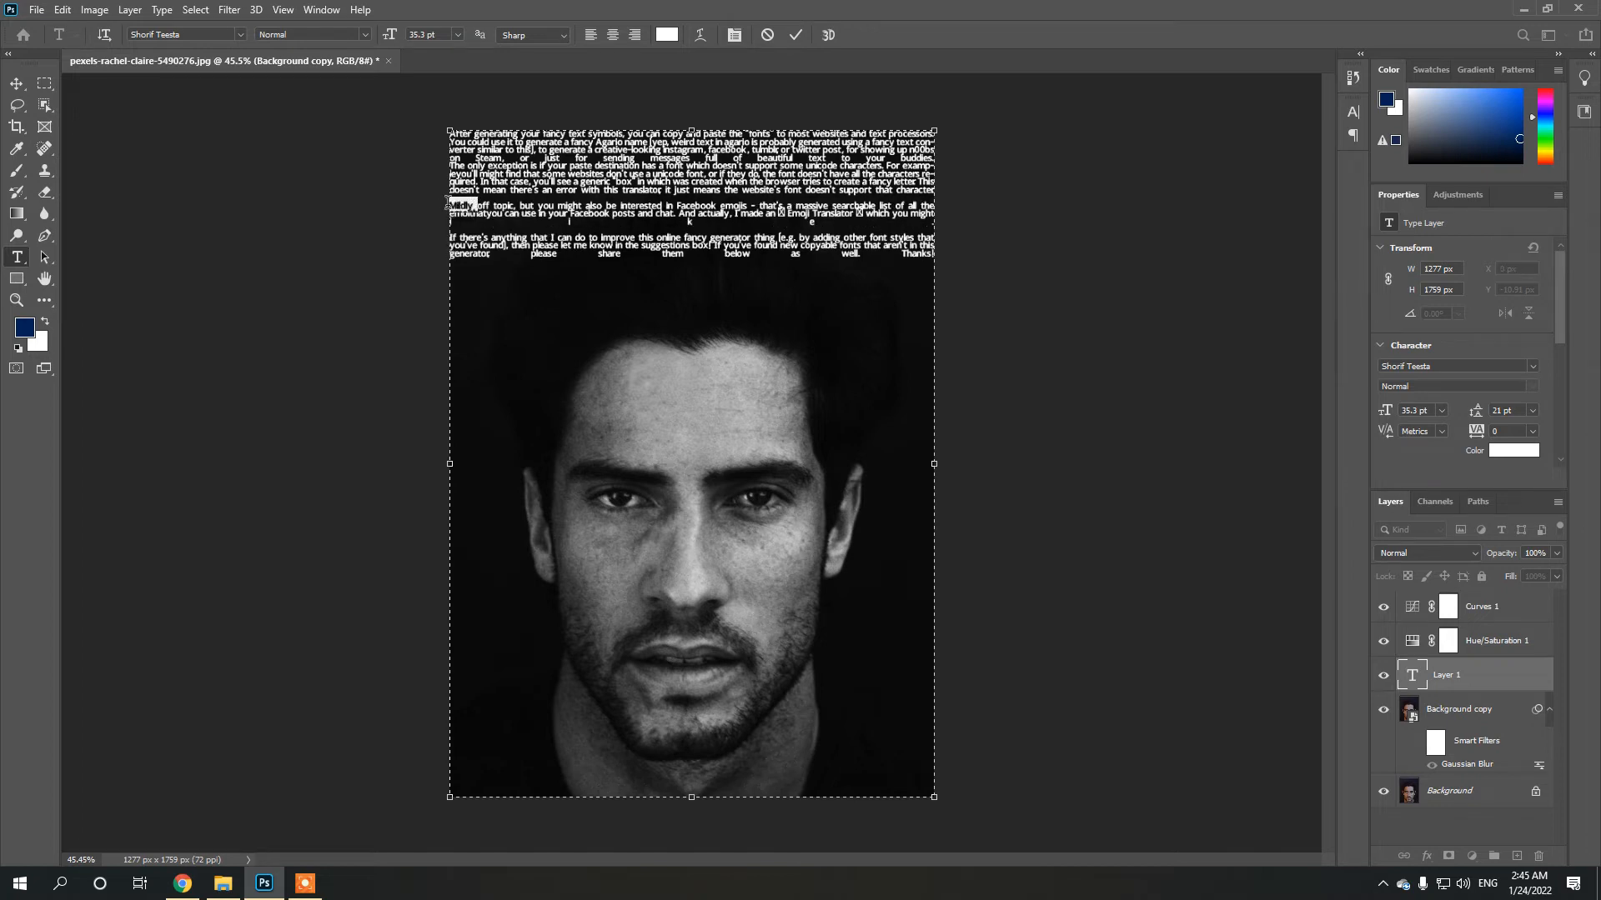
key(BackSpace)
key(BackSpace)
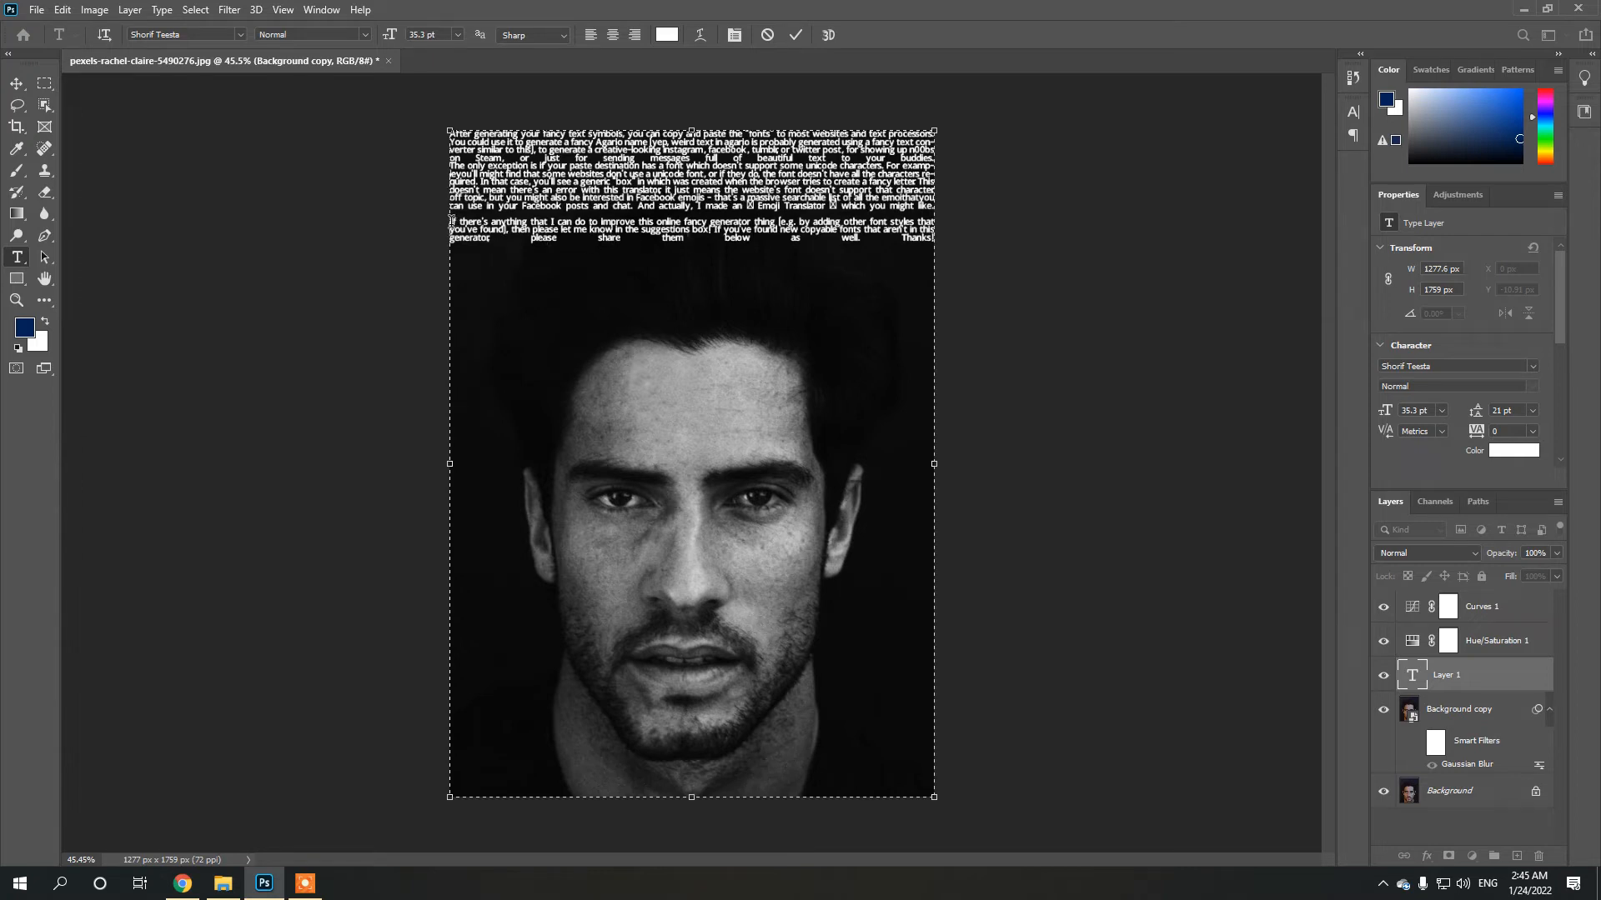
key(BackSpace)
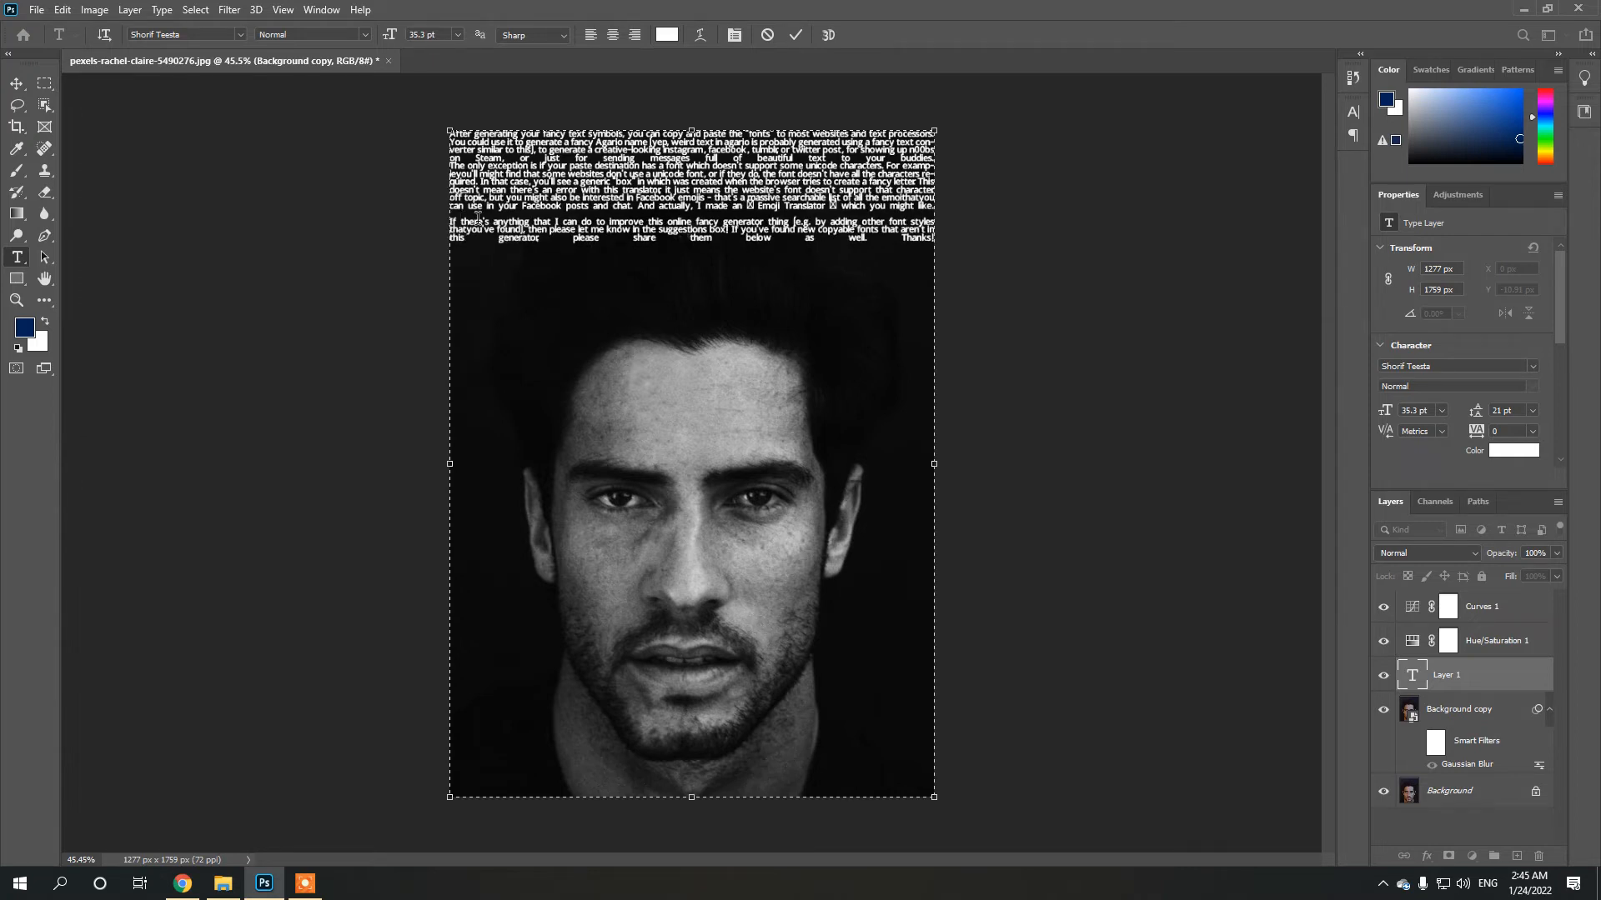
key(BackSpace)
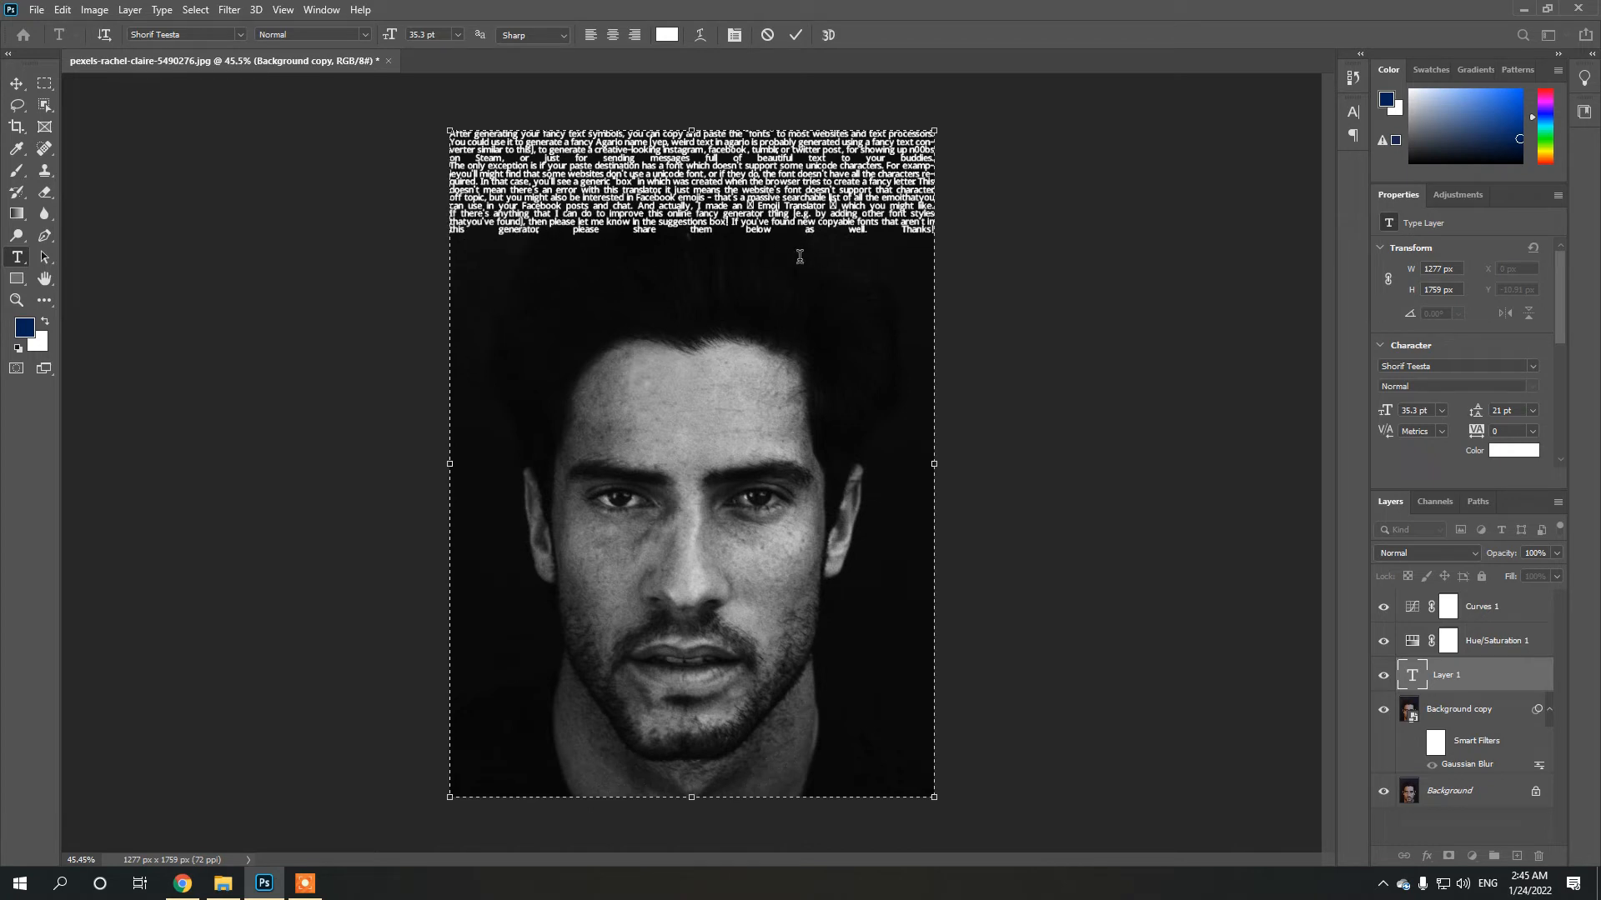
Step: Select all the text in the box and apply the Justify all paragraph alignment
key(ctrl+a)
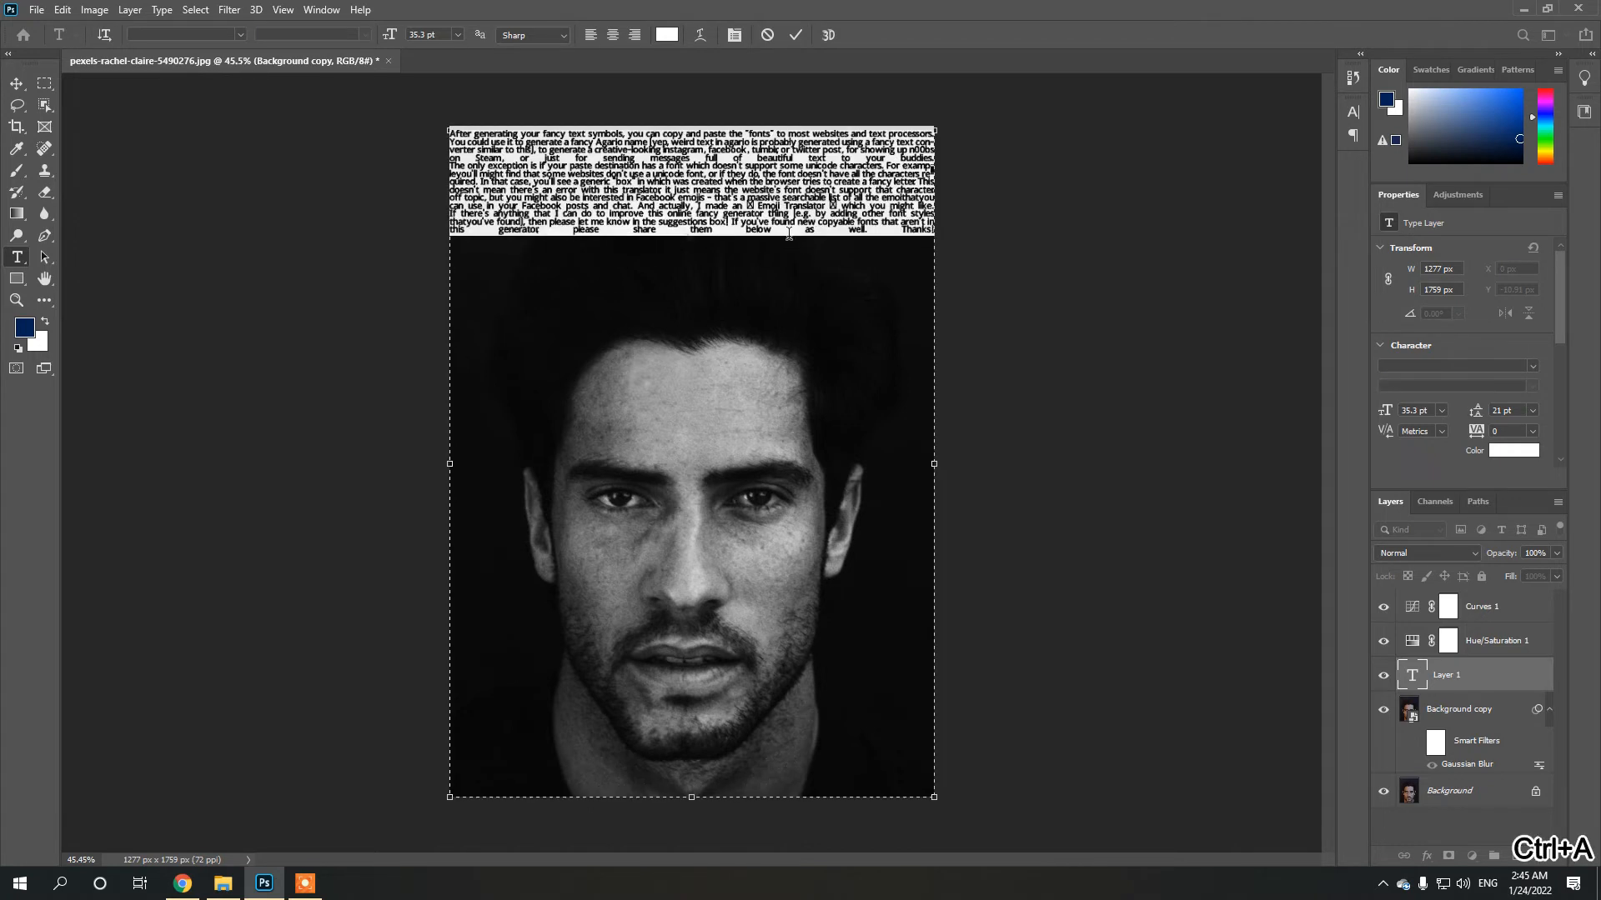
click(734, 35)
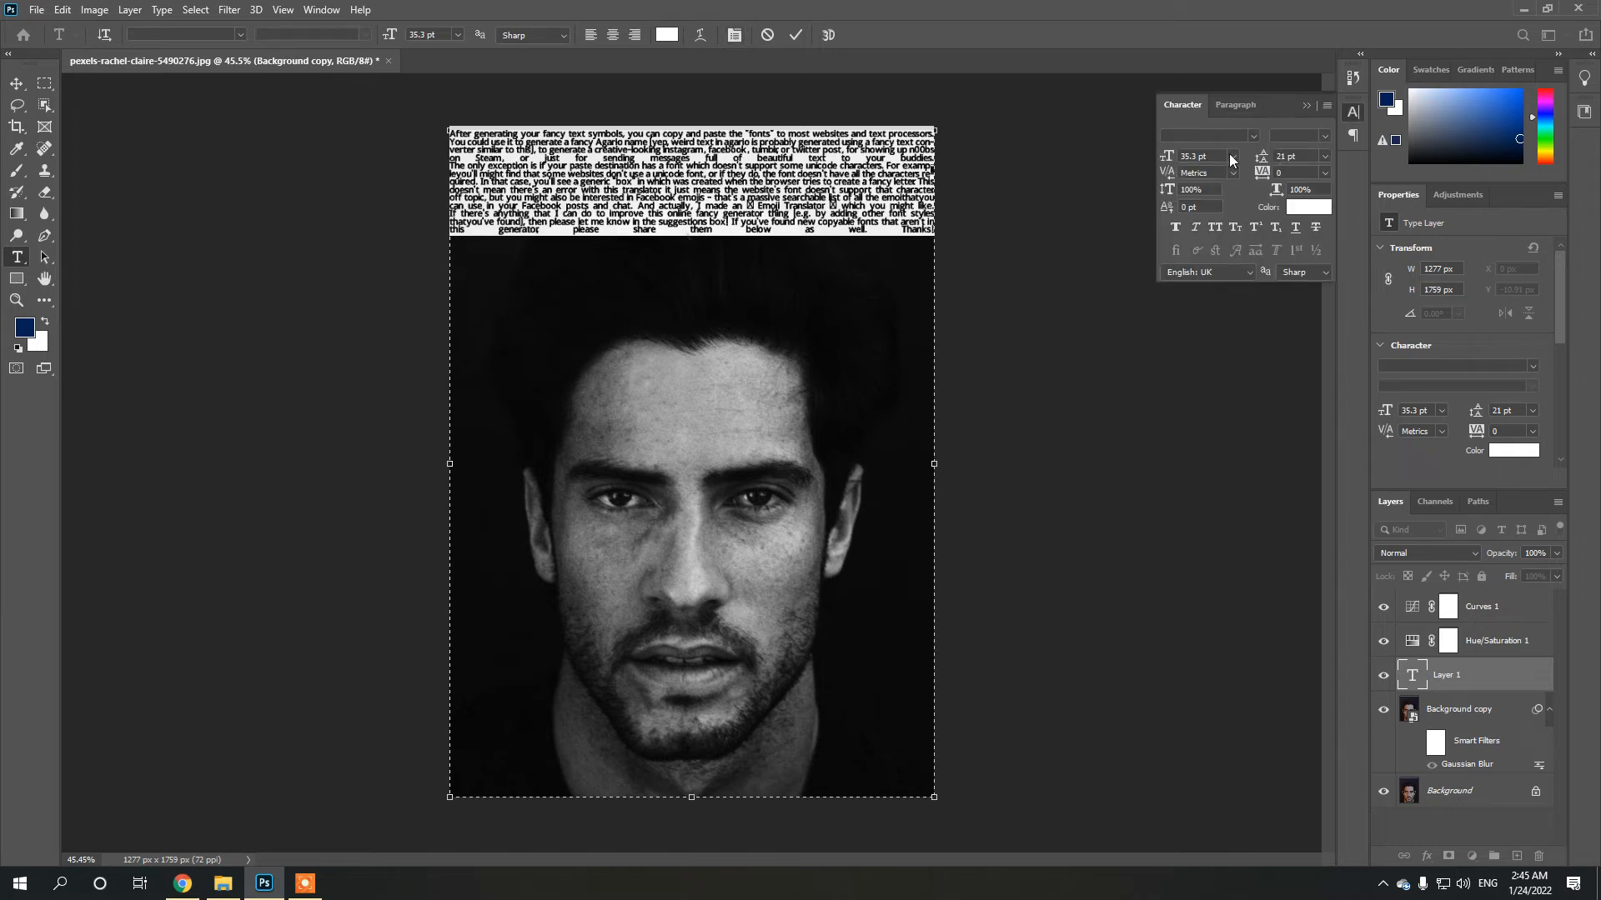
click(1236, 105)
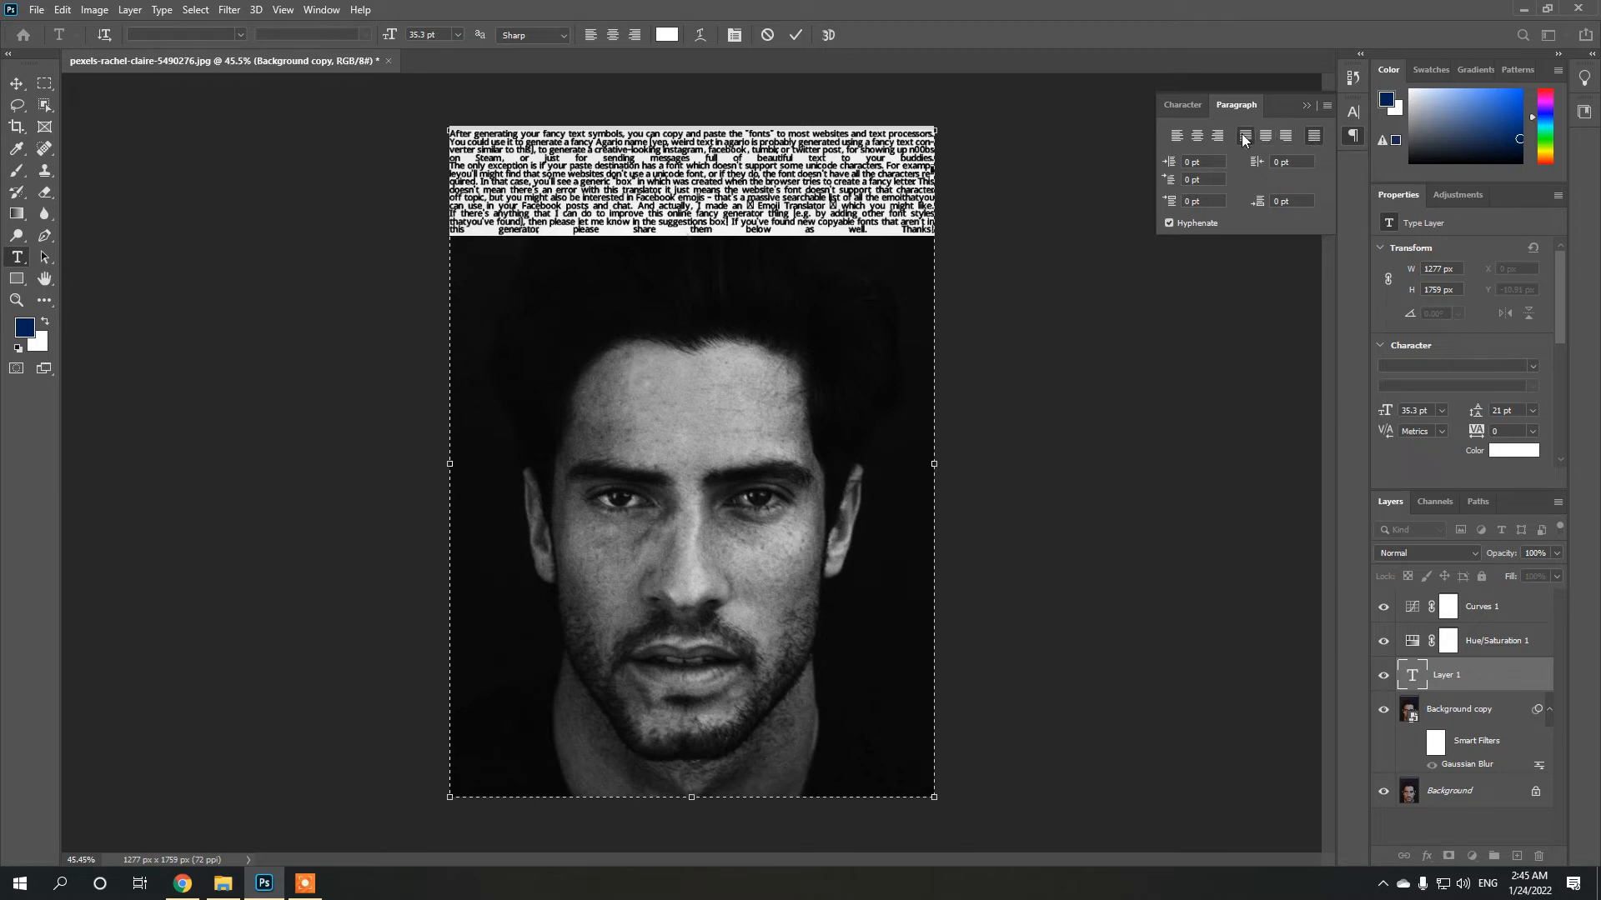
click(1242, 133)
click(1312, 137)
Step: Set the leading of the selected text to 22 pt and close the character settings
click(1188, 112)
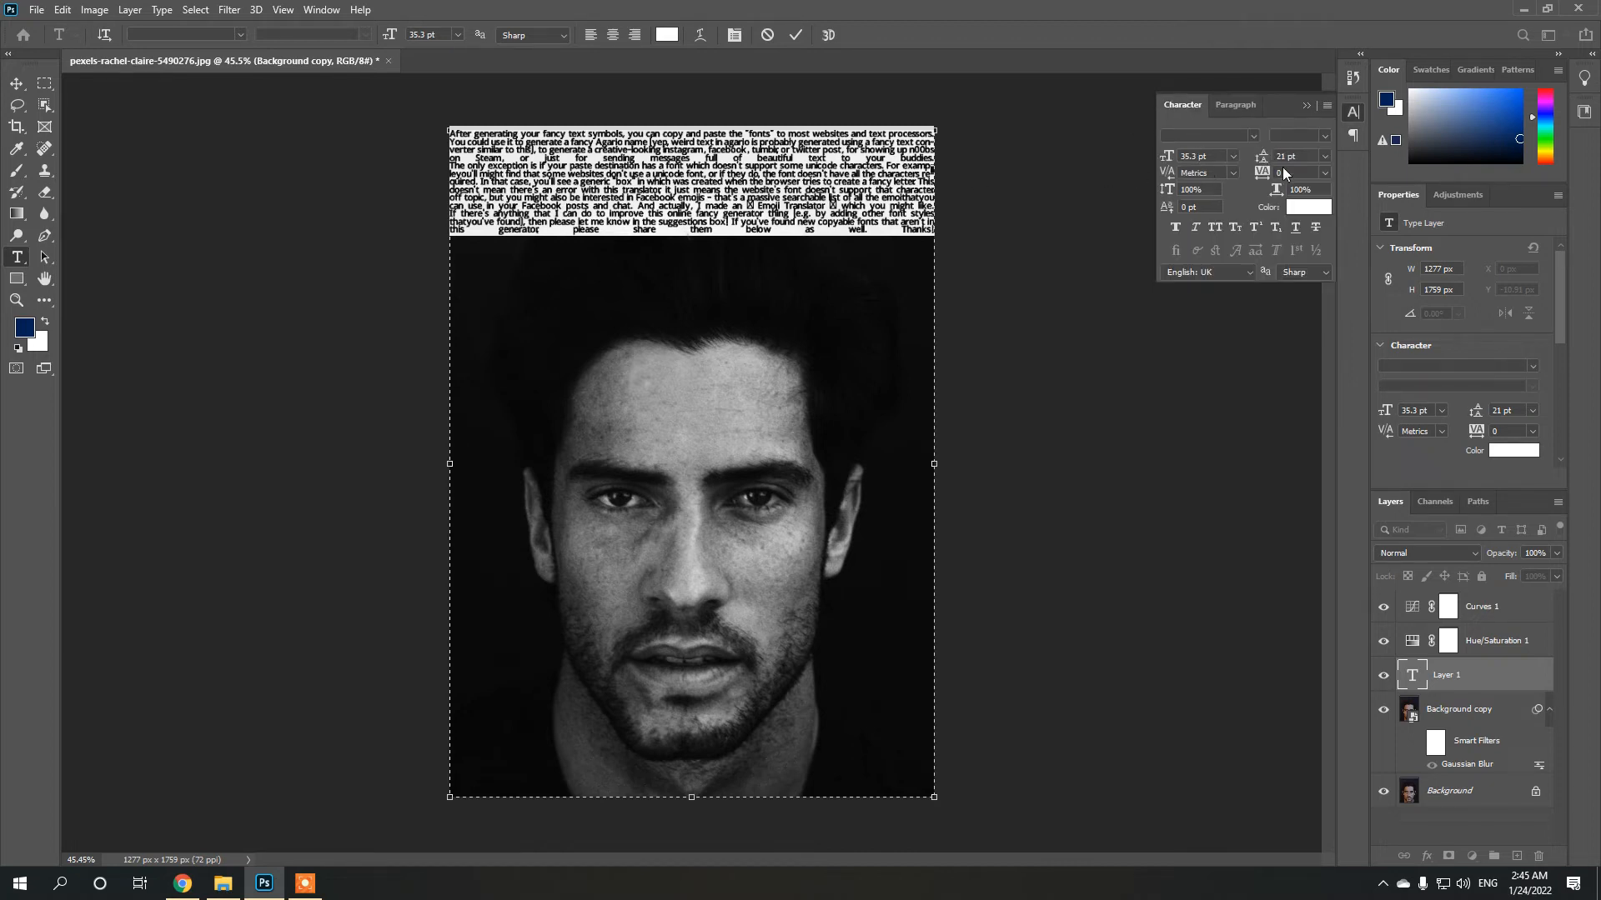
click(1321, 159)
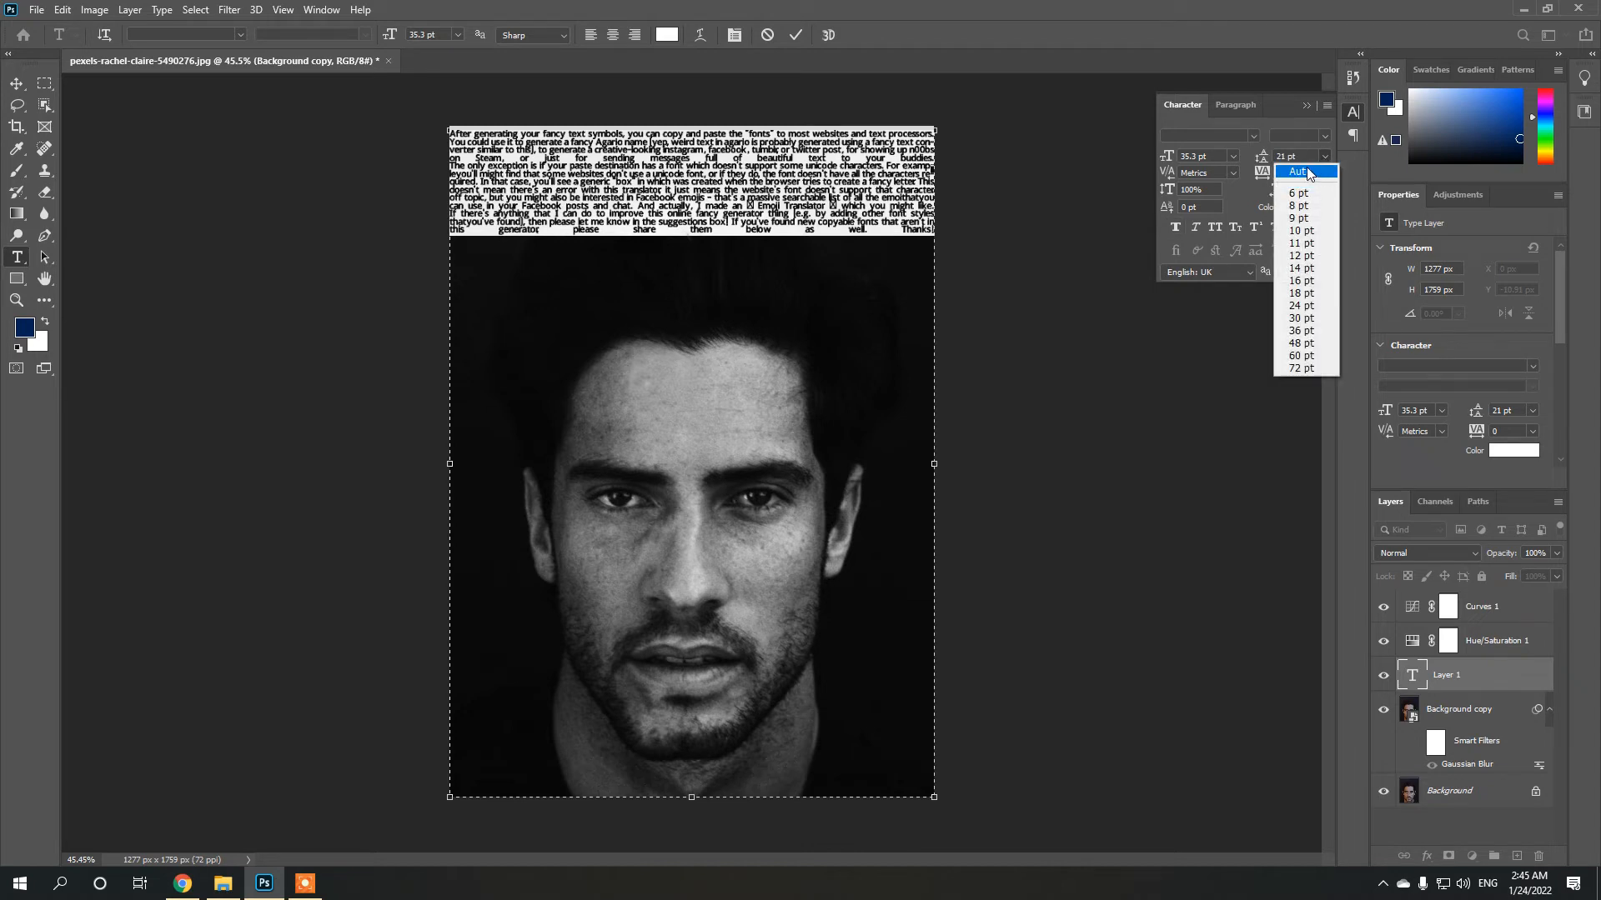
click(1308, 172)
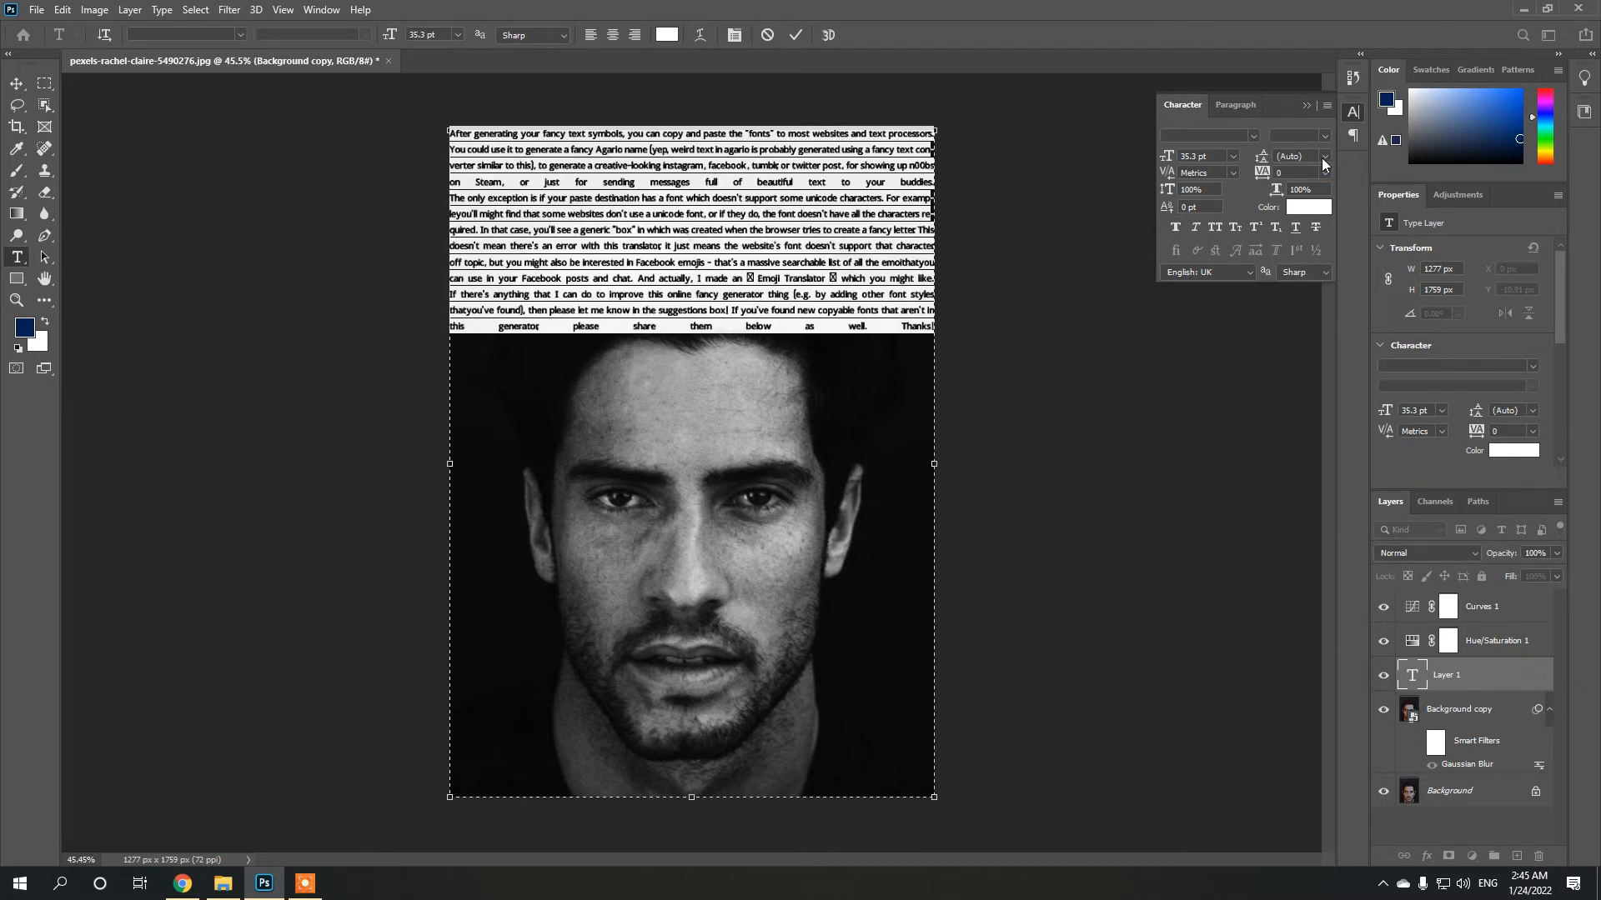
drag(1267, 156, 1246, 156)
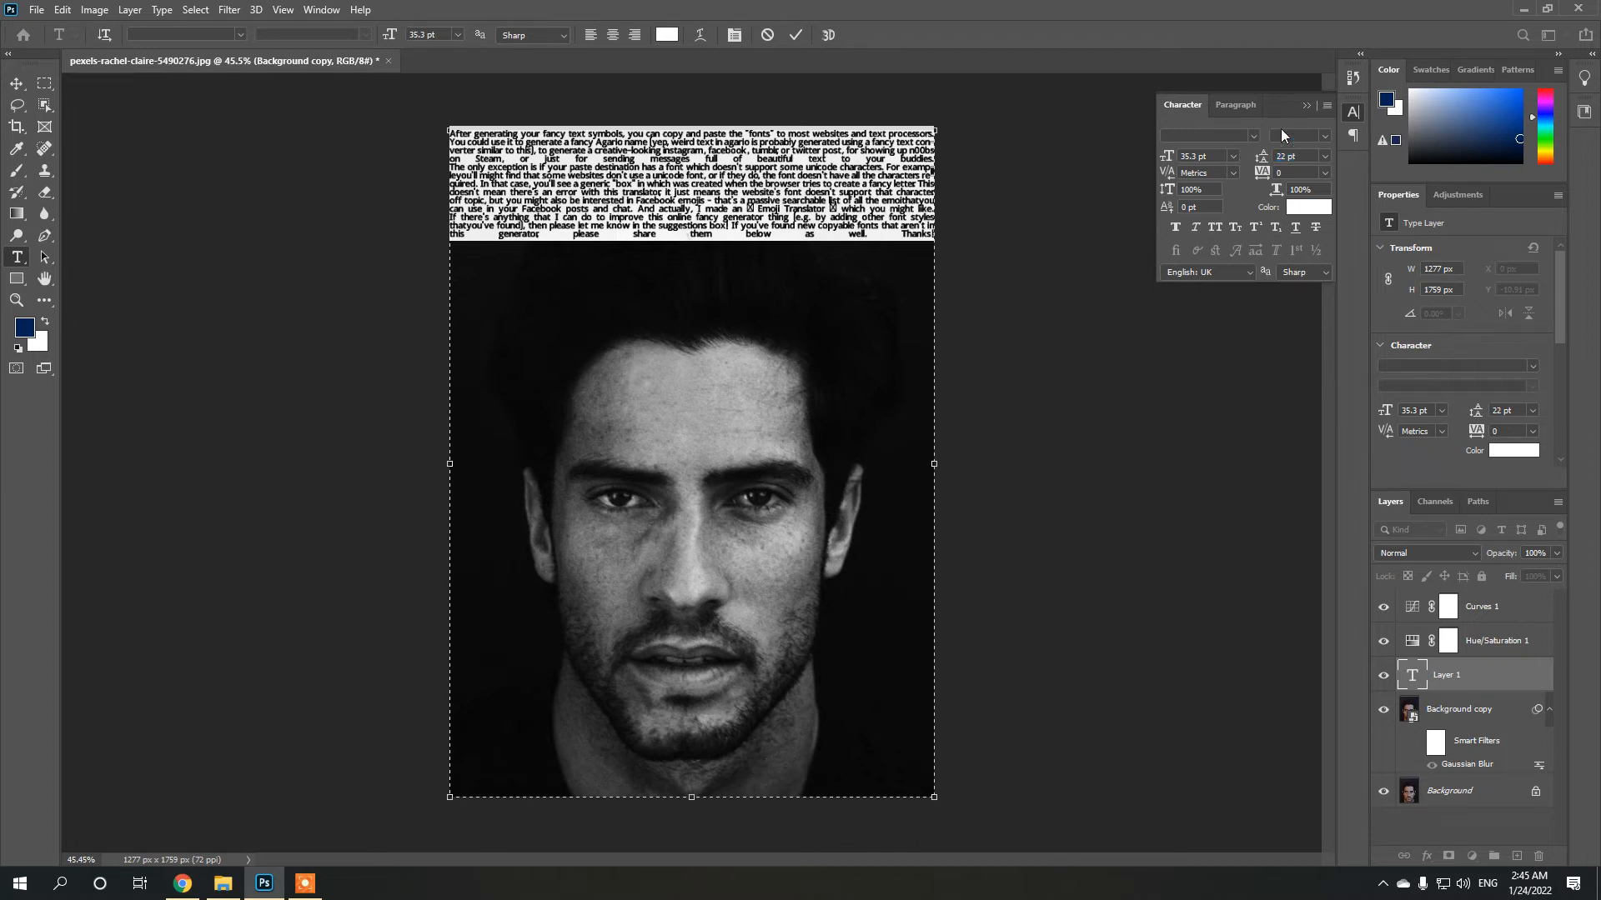
click(1306, 107)
Step: Copy the whole passage and paste it repeatedly until the text fills the box down to the lower edge of the portrait
key(ctrl+a)
key(ctrl+c)
key(ctrl+v)
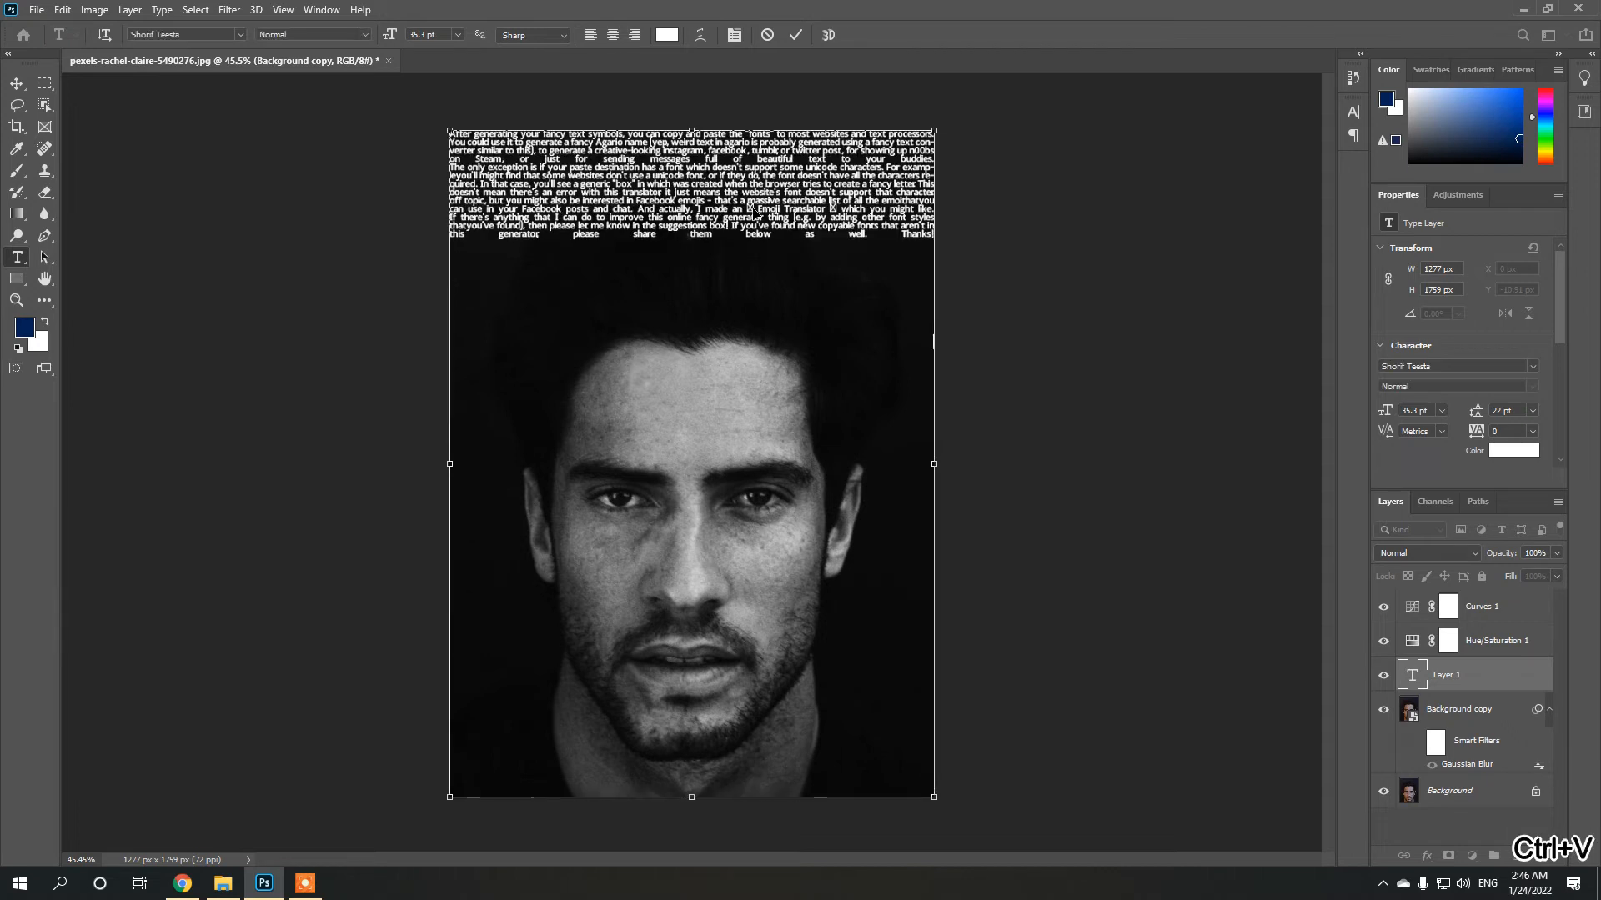
key(ctrl+v)
key(ctrl+v)
key(ctrl+v)
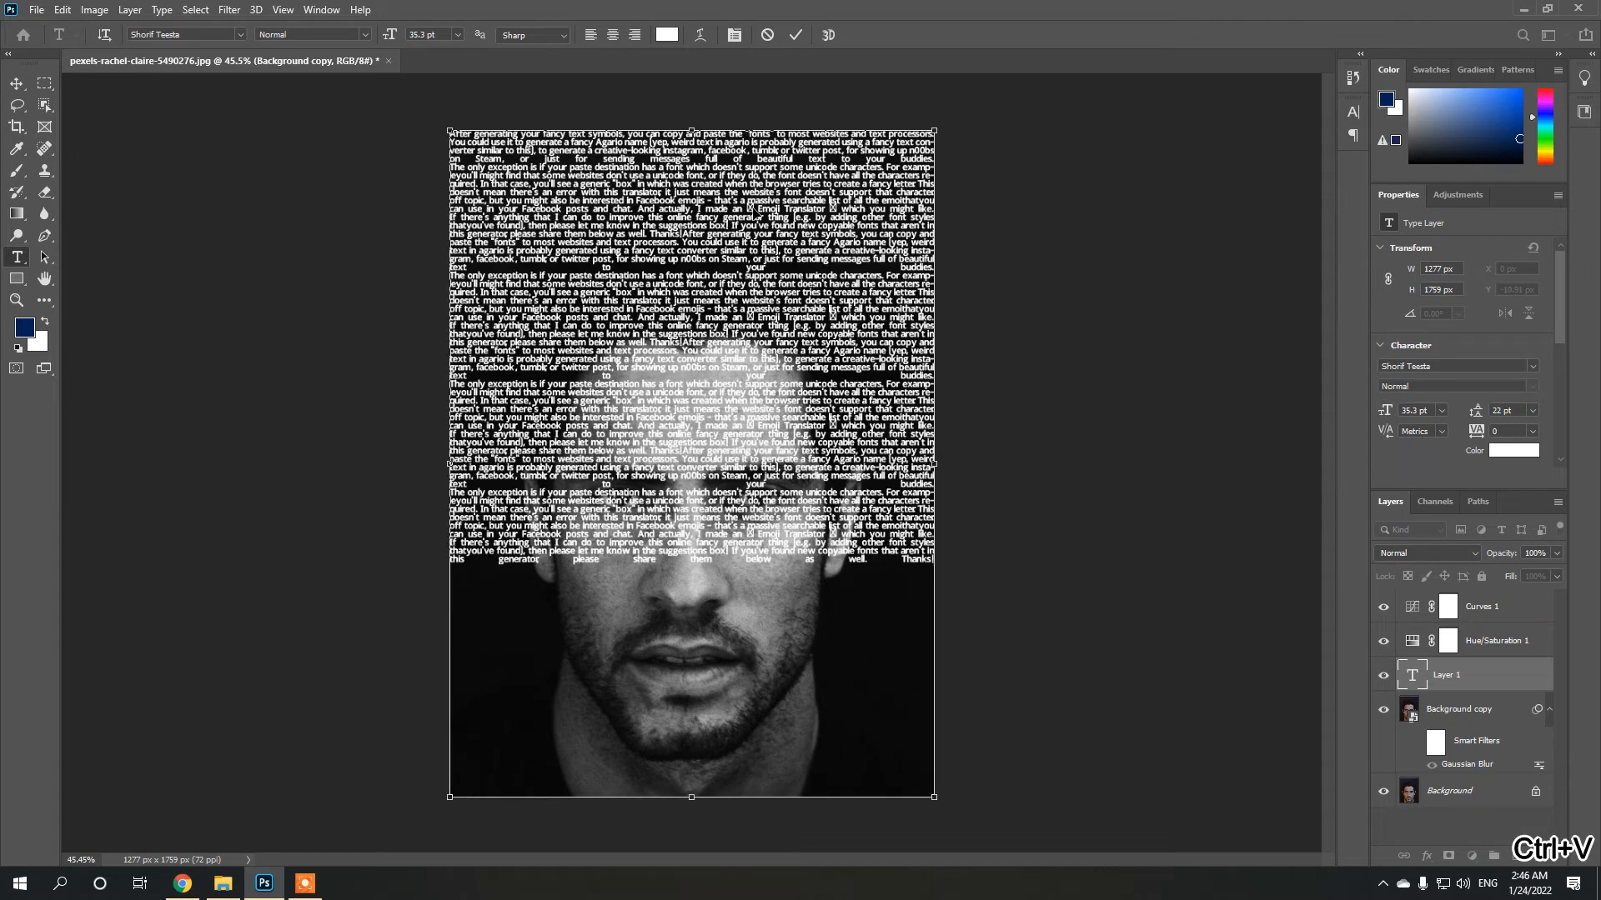
key(ctrl+v)
key(ctrl+v)
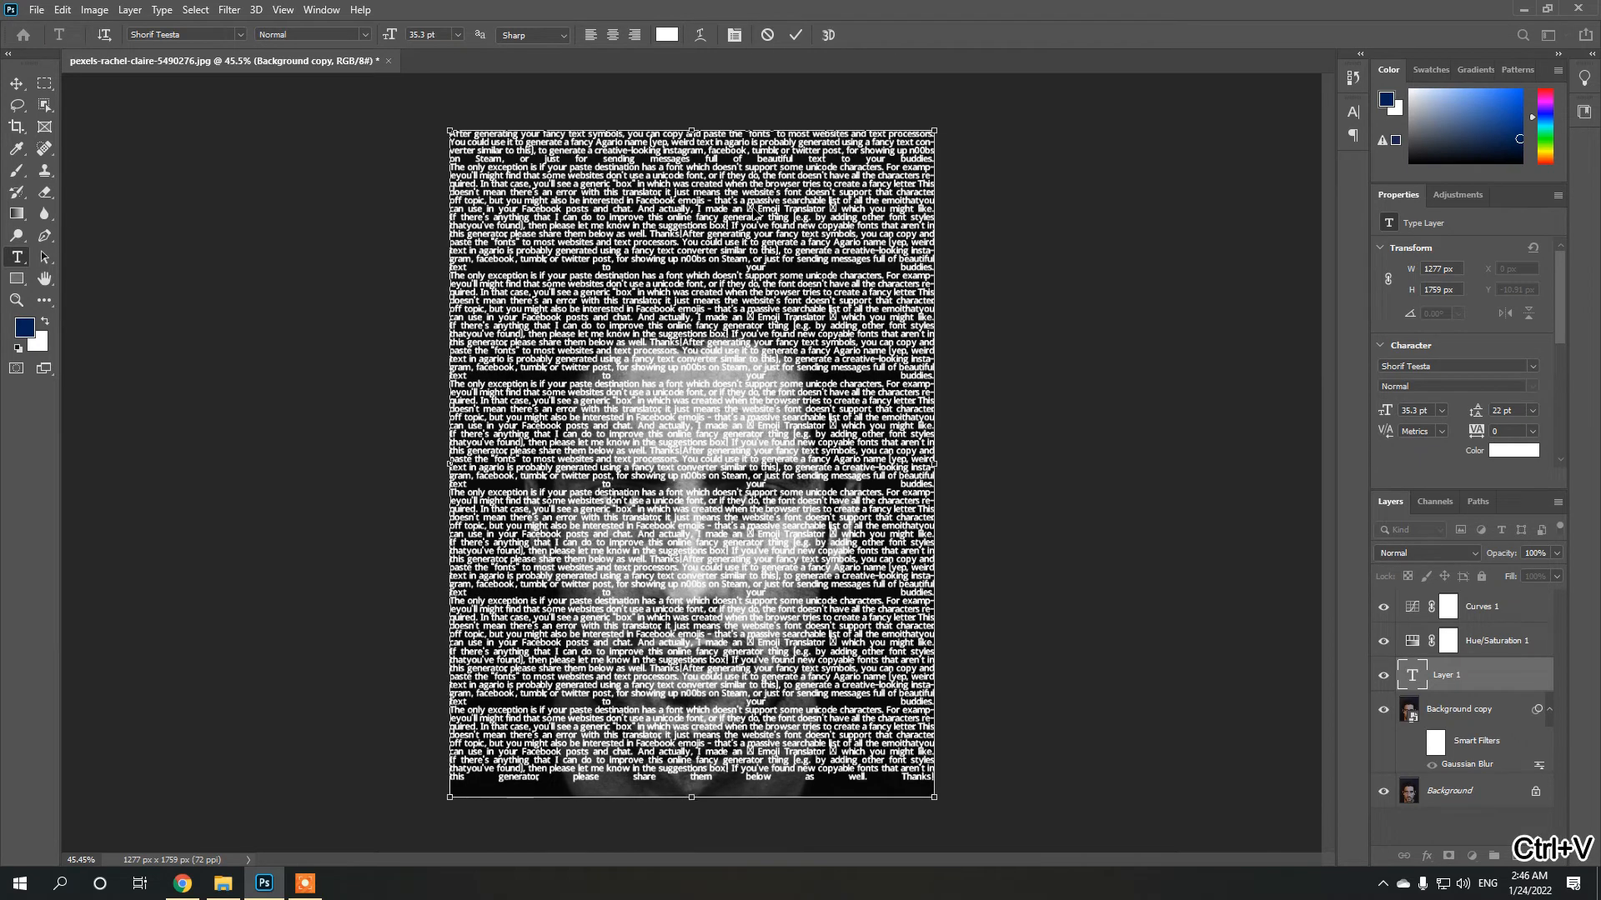
key(ctrl+v)
Step: Join the paragraphs in the third copy of the passage by removing the breaks before "The only exception", "off topic" and "If there's anything"
click(451, 385)
key(BackSpace)
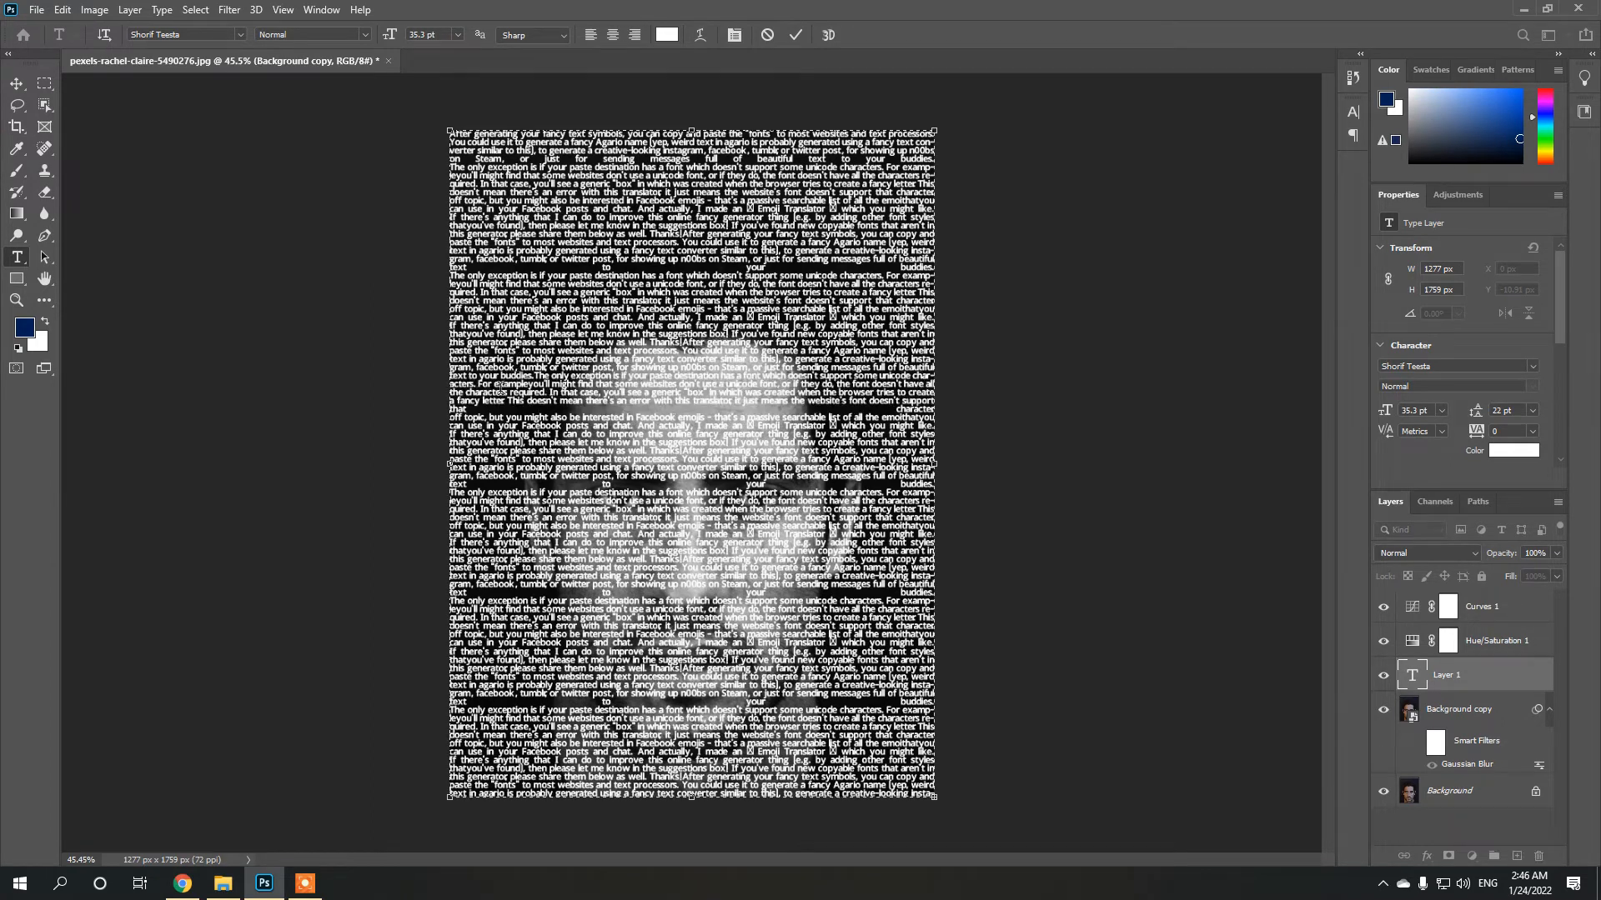
click(451, 418)
key(BackSpace)
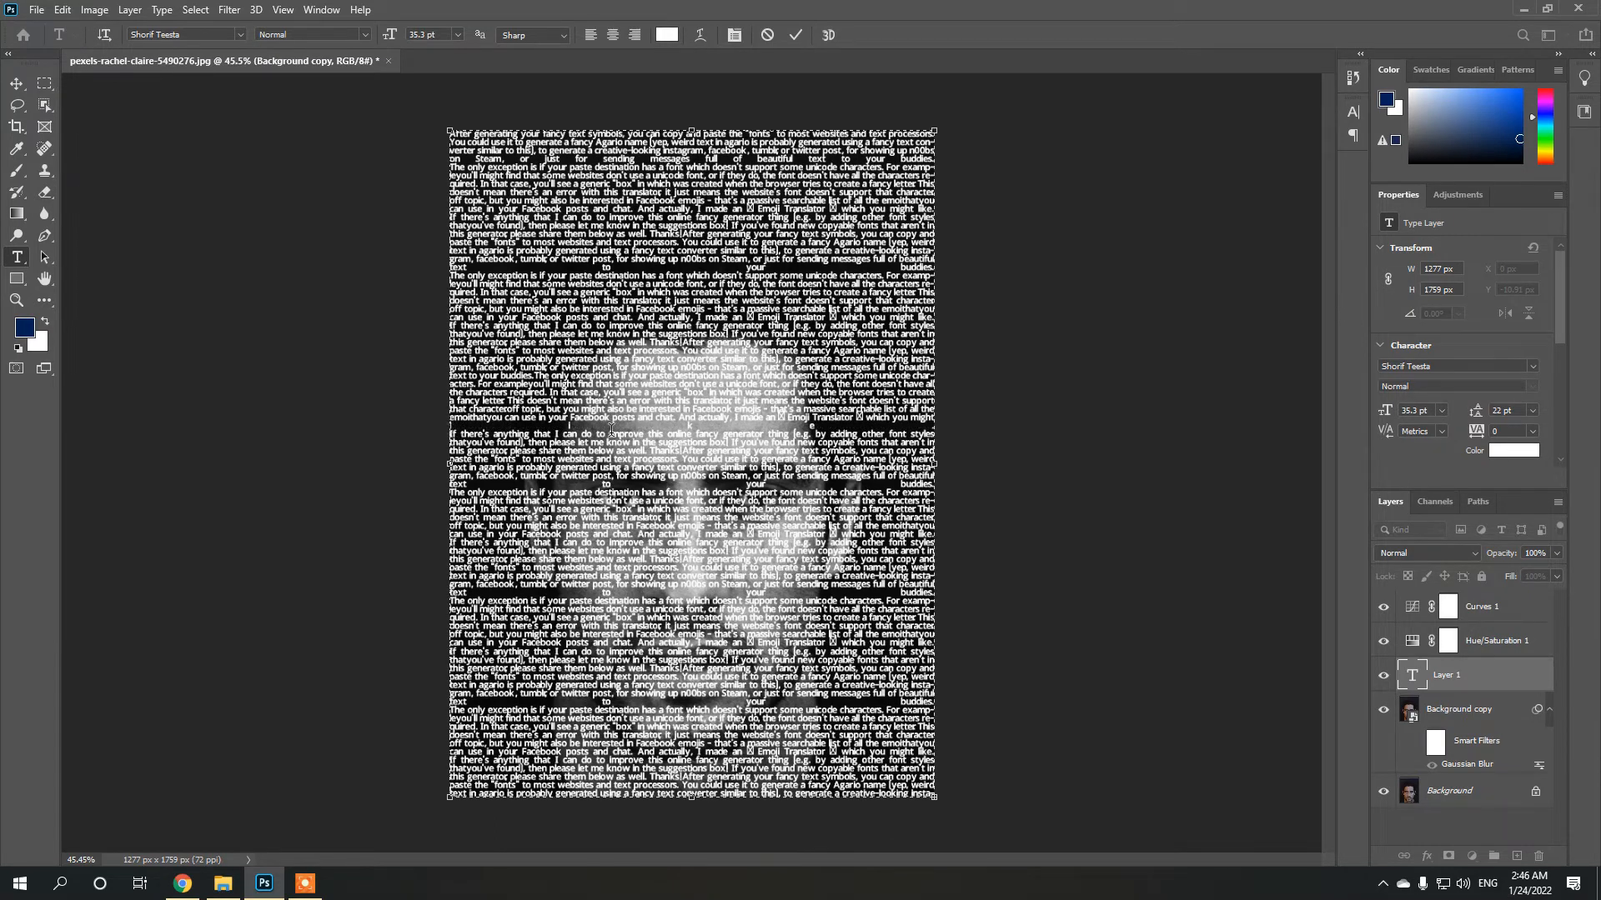
key(BackSpace)
Step: Delete the short "text to your buddies" line endings in the fourth and fifth copies so their lines fill the width
drag(454, 484, 414, 473)
key(BackSpace)
drag(483, 580, 406, 563)
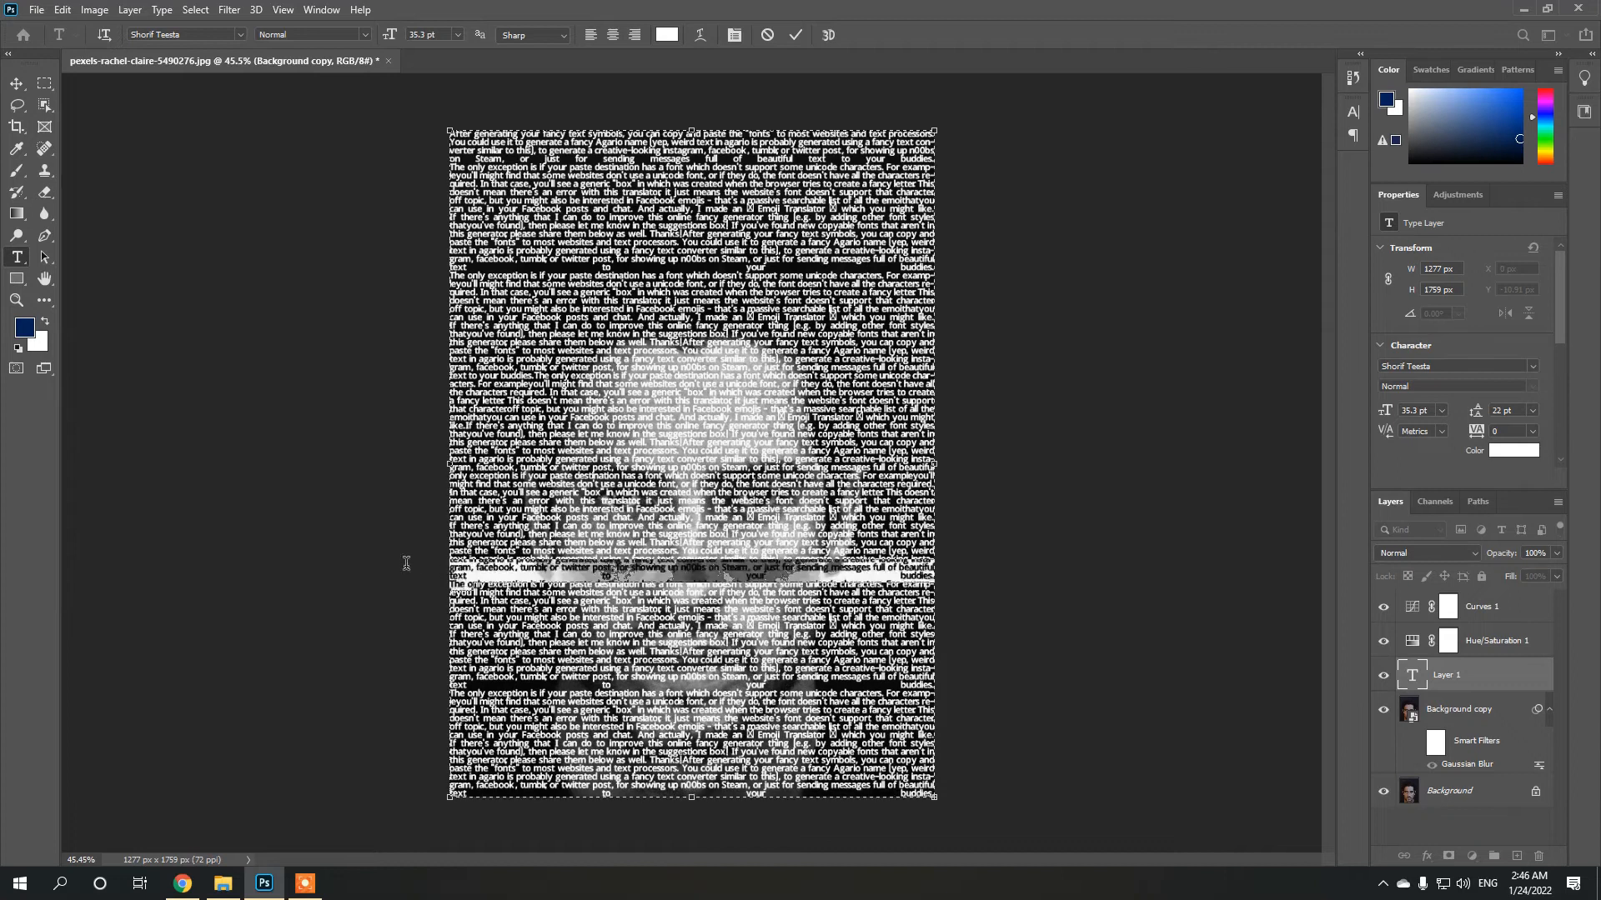
key(BackSpace)
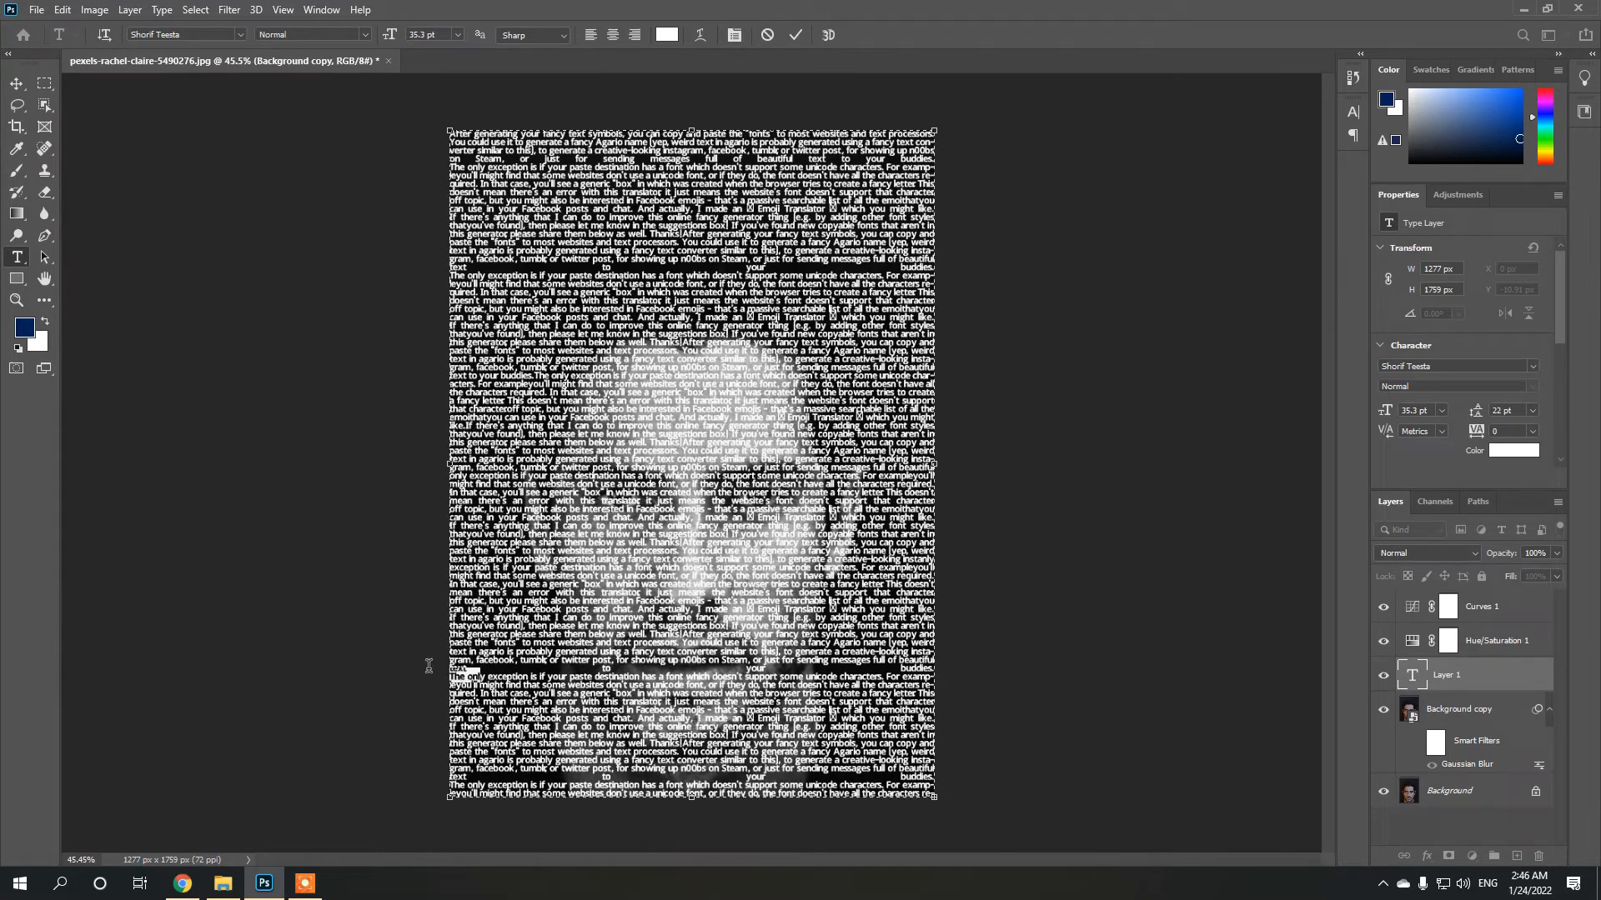
Step: Delete the short leftover line and nearby words around the mouth area so the next paragraph continues without a gap
key(BackSpace)
key(BackSpace)
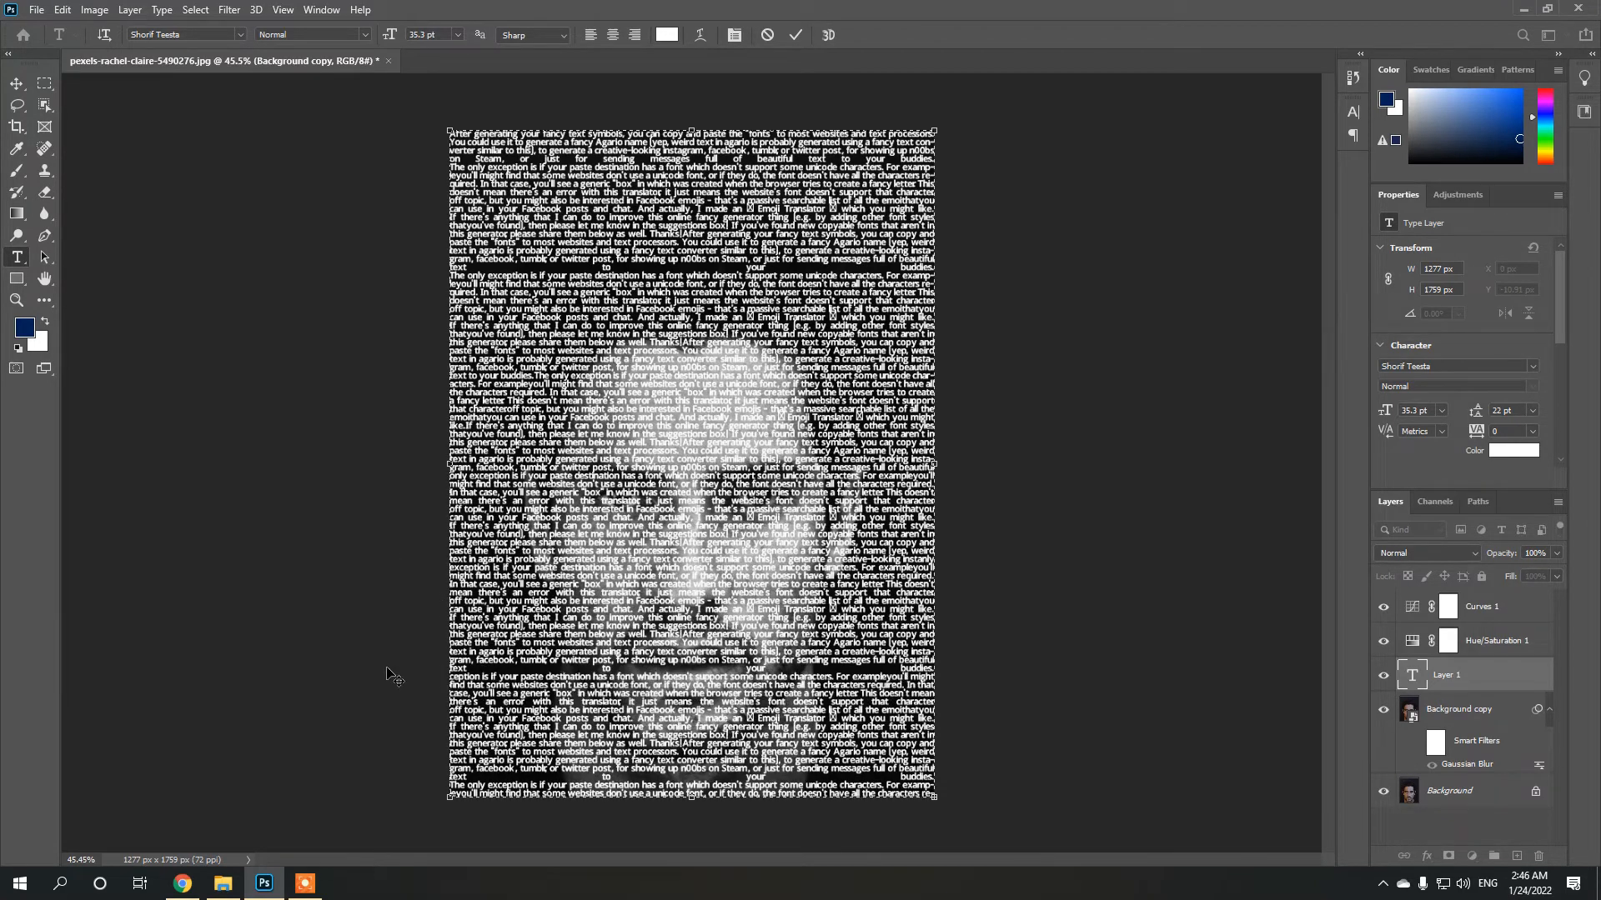
drag(471, 668, 385, 653)
key(BackSpace)
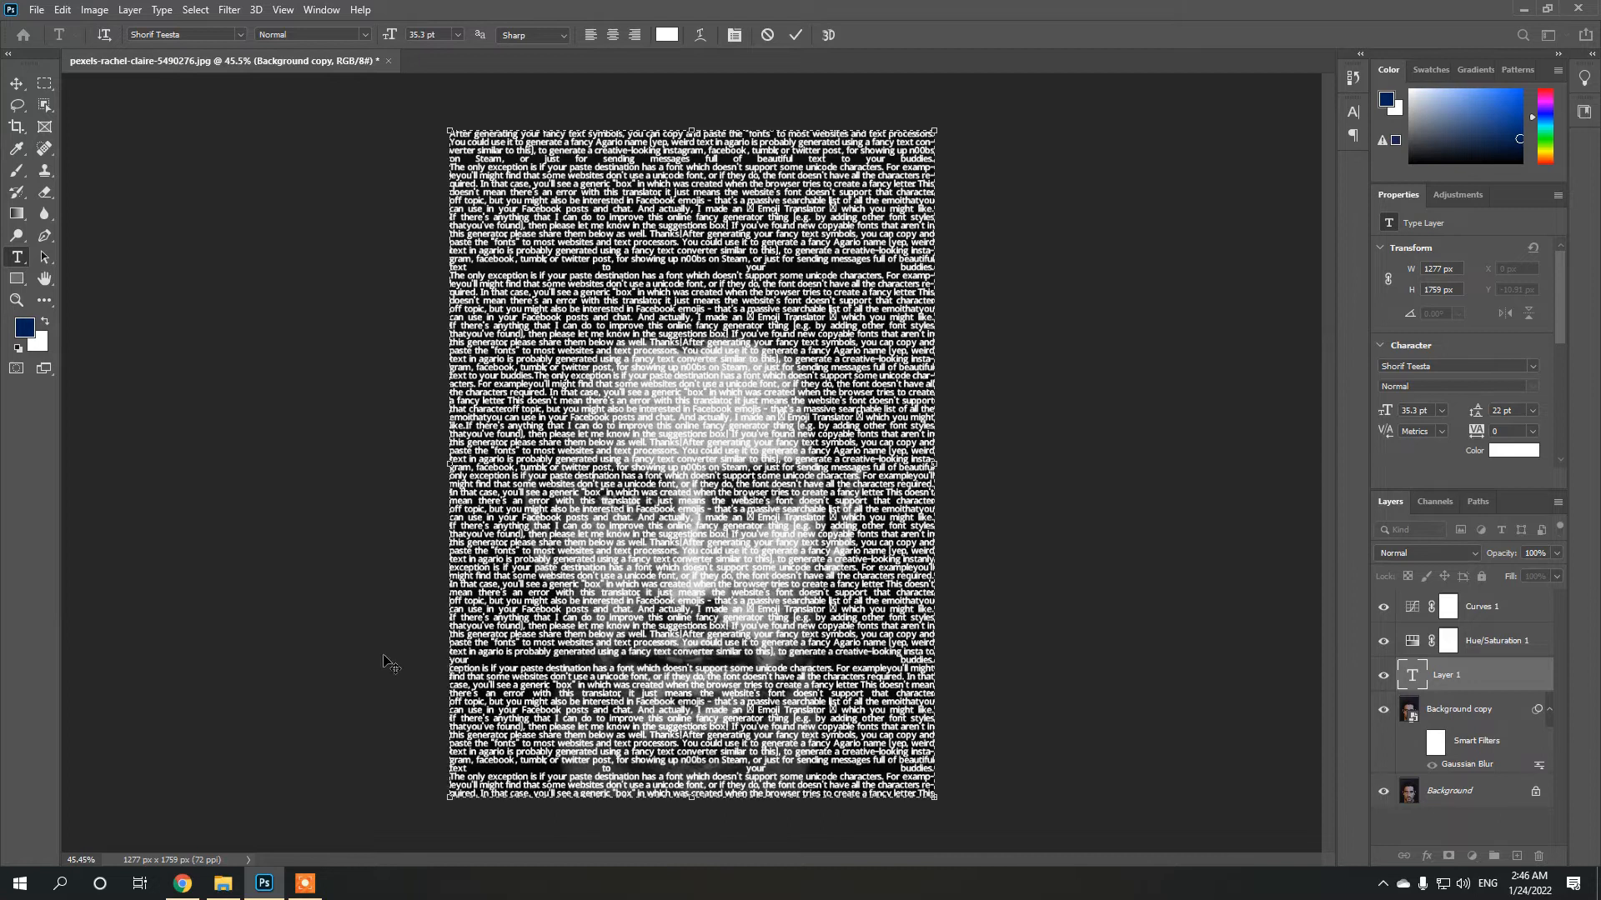
drag(399, 665, 394, 655)
key(BackSpace)
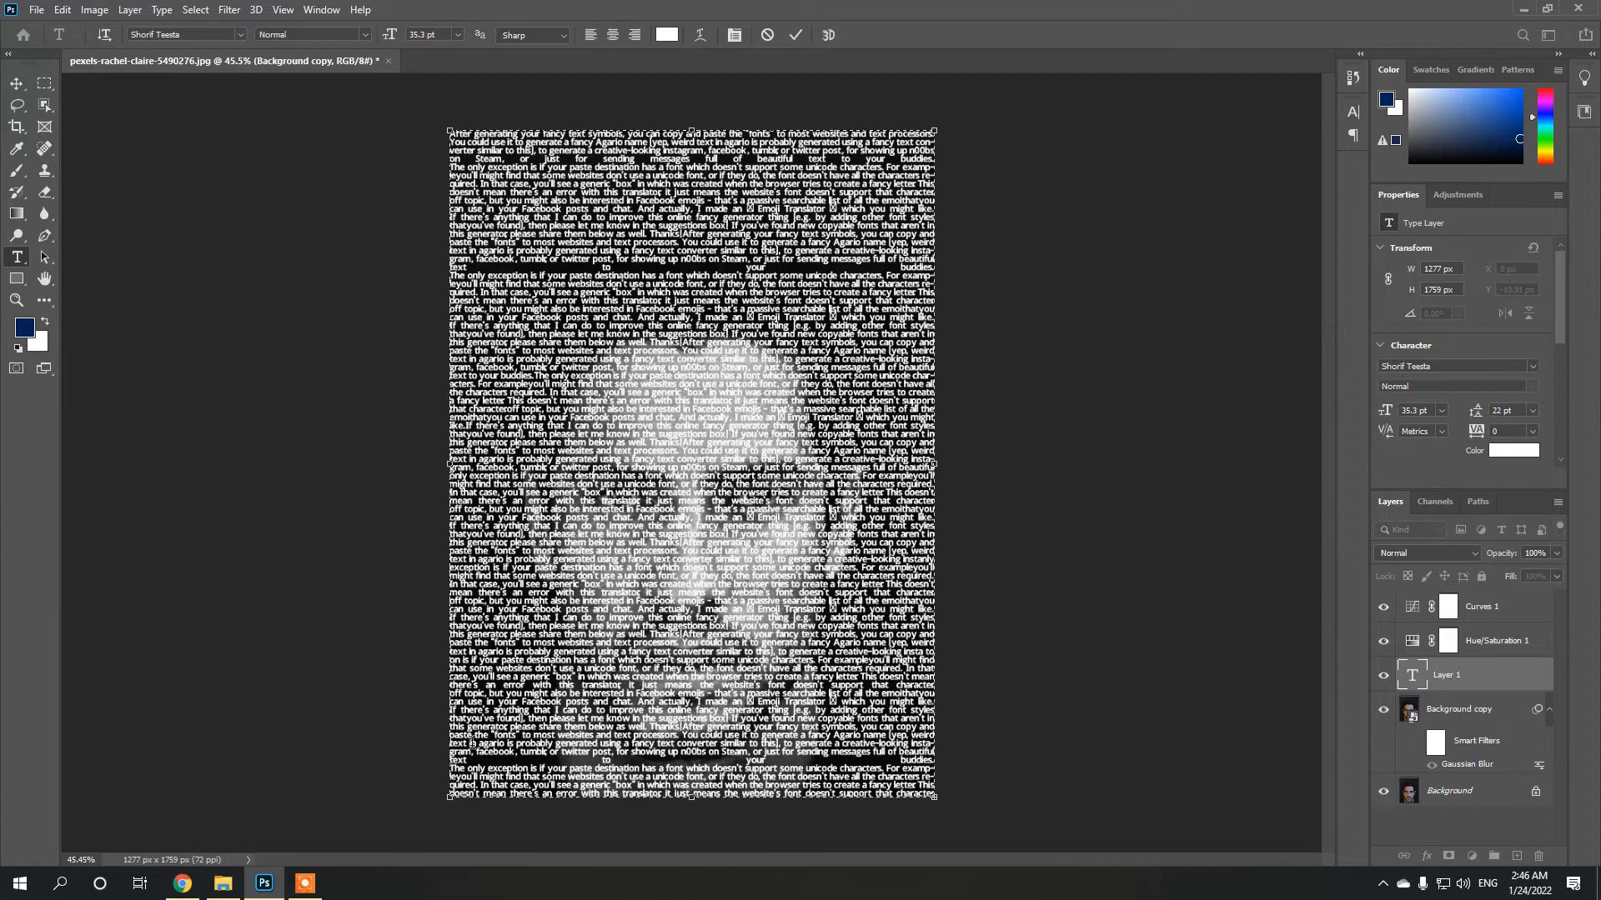
Step: Close the gaps at the short "text to your buddies" lines near the lower edge and in the upper part of the text
drag(473, 761, 436, 757)
key(BackSpace)
key(BackSpace)
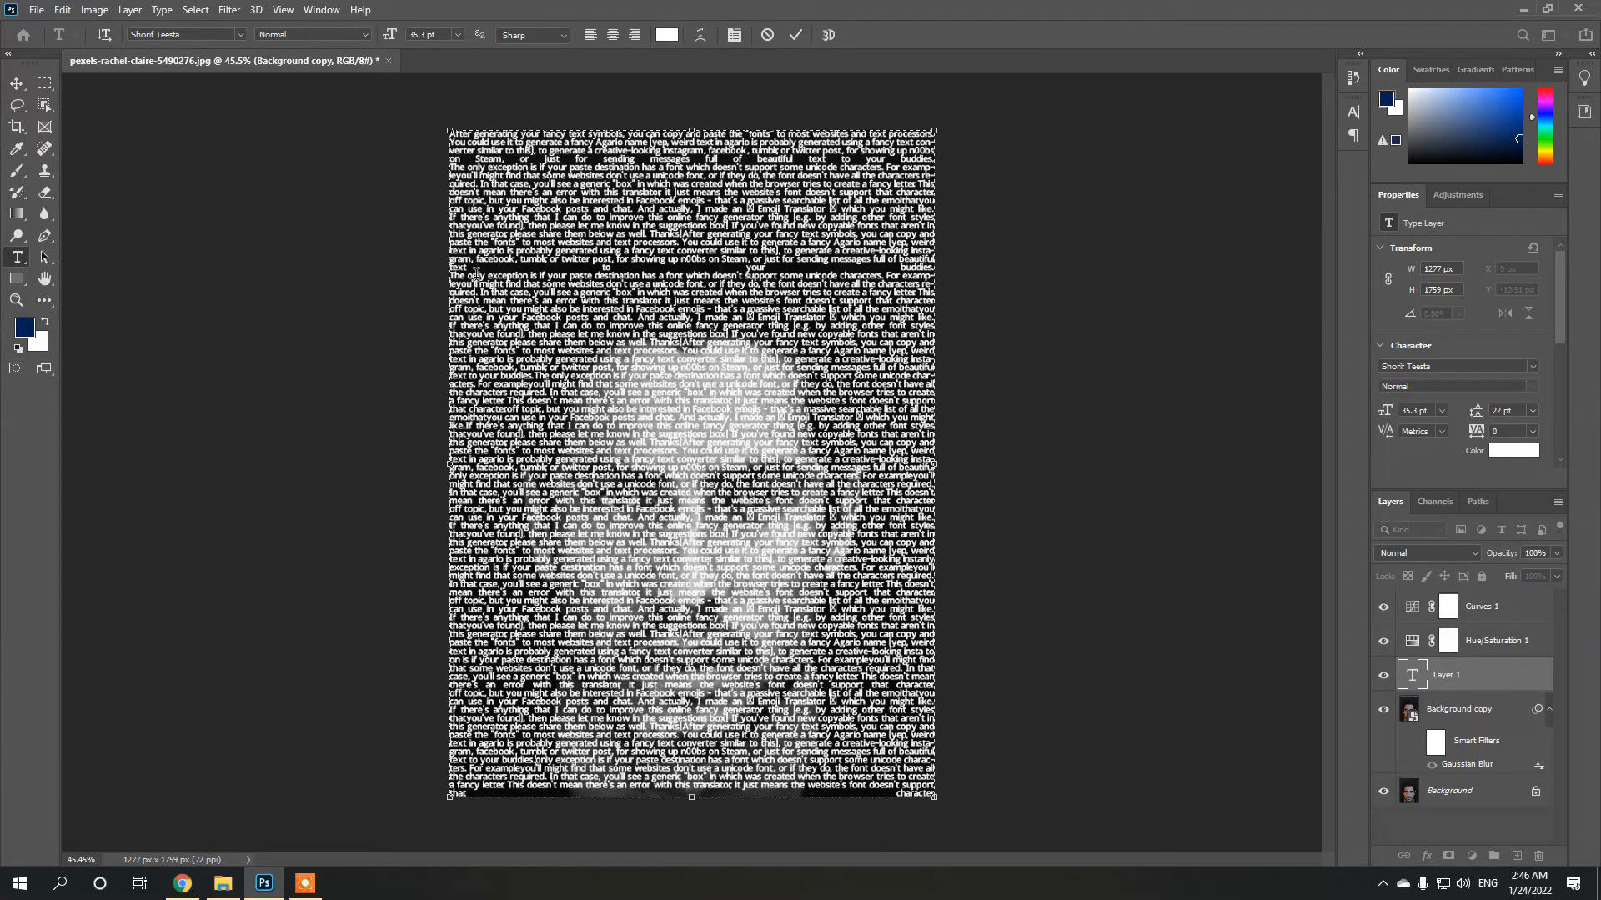
key(BackSpace)
key(BackSpace)
key(BackSpace)
key(BackSpace)
key(BackSpace)
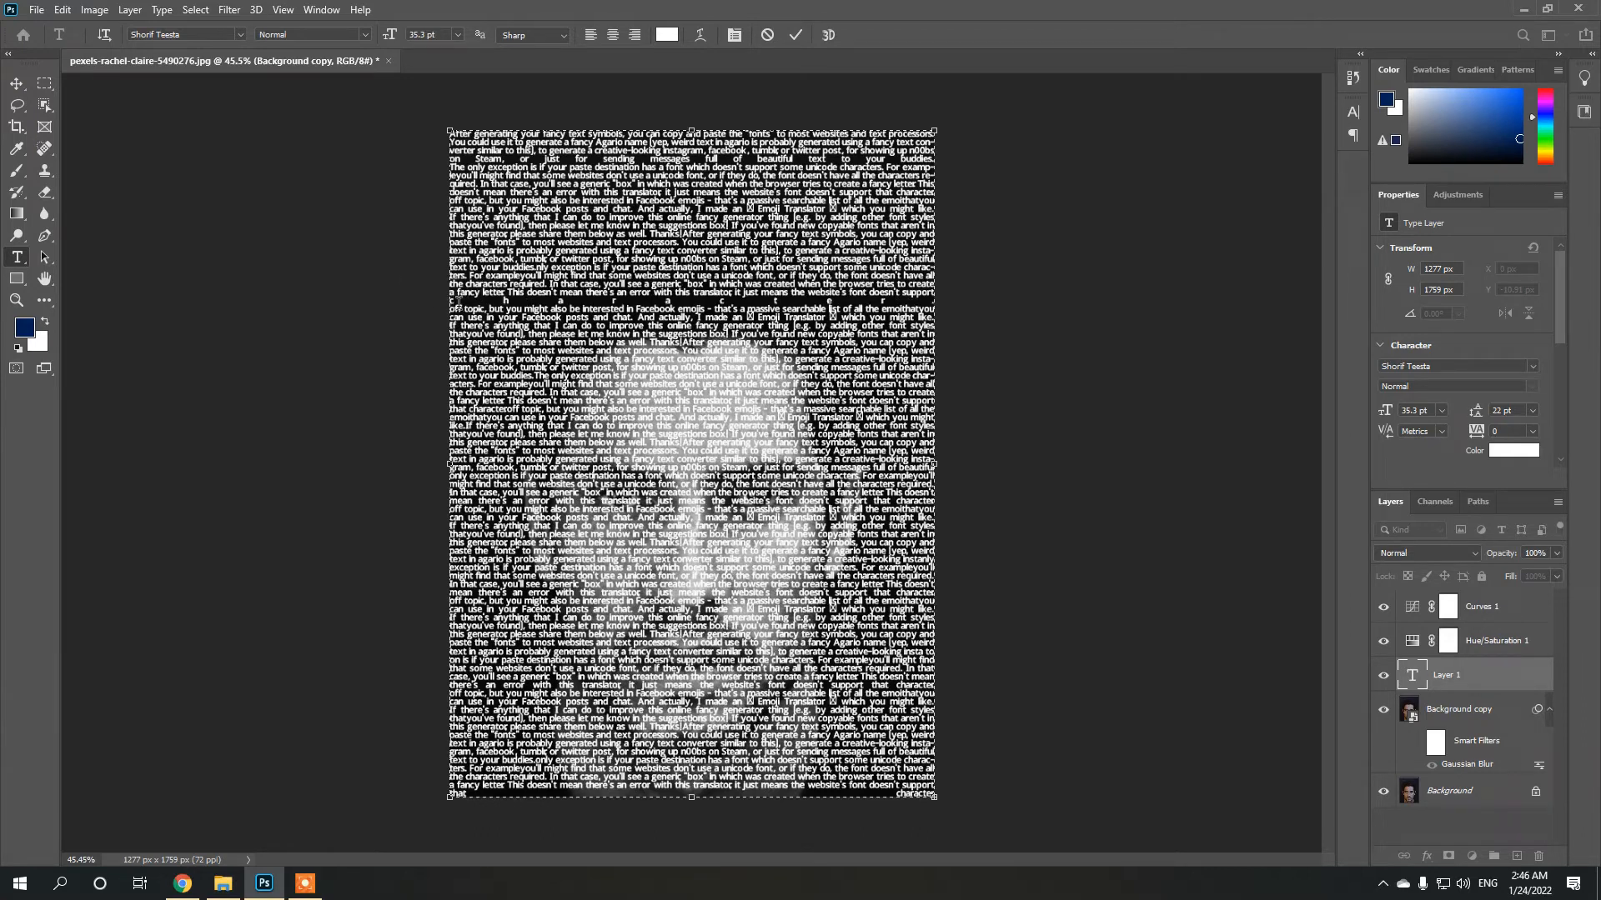
Step: Remove the breaks after the stranded "character" lines near the top and bottom of the text, commit the text and activate the Move tool
drag(464, 304, 413, 292)
key(BackSpace)
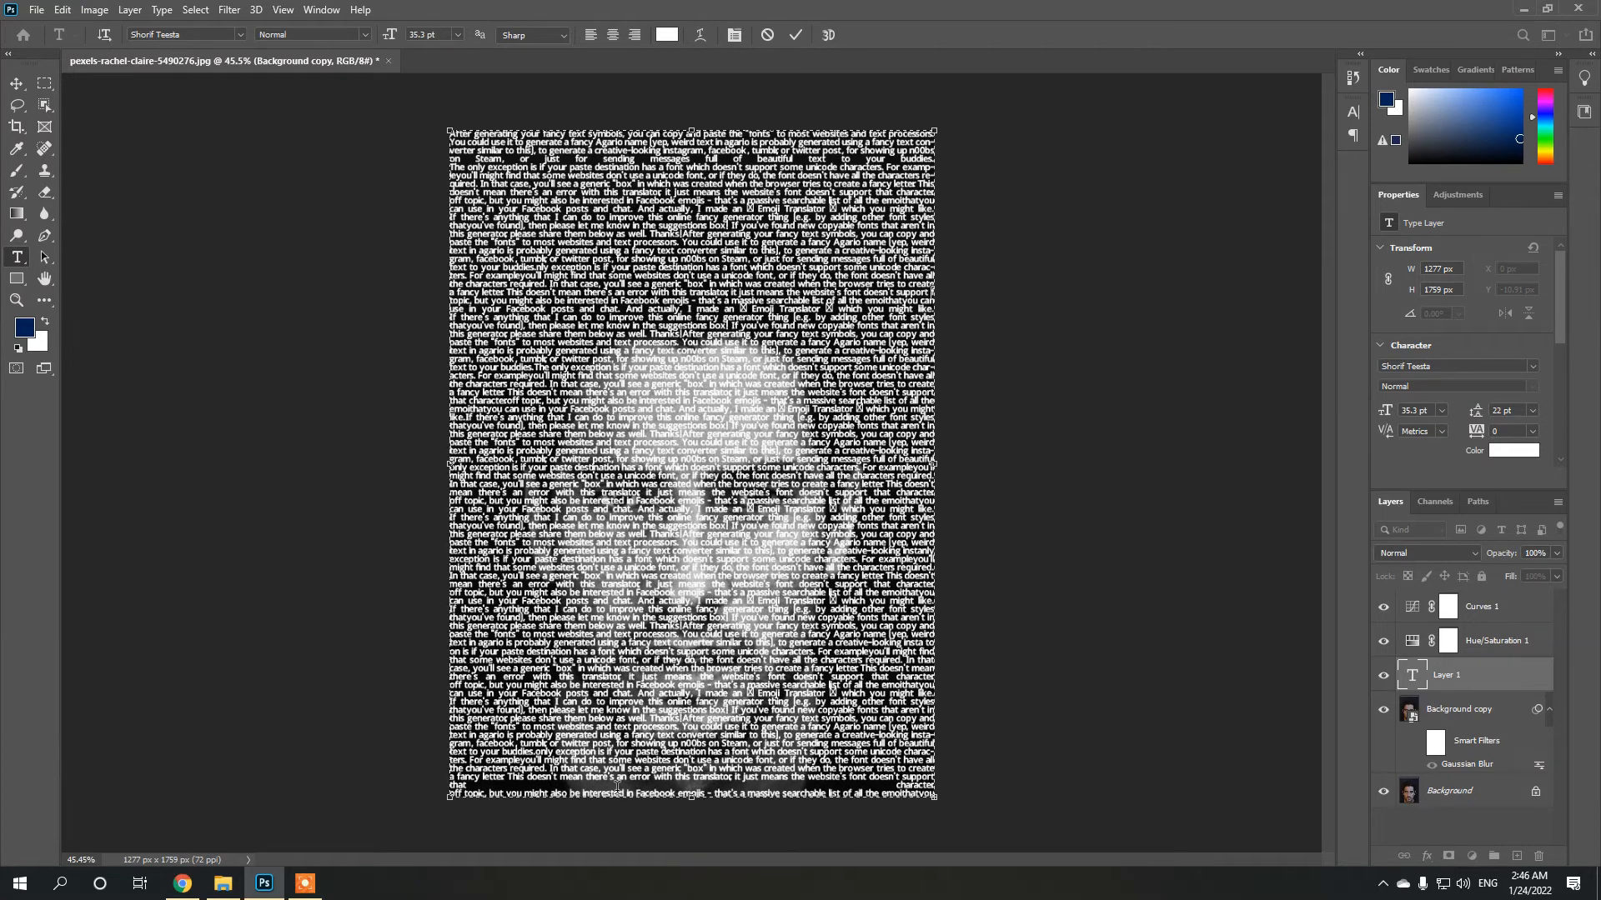
click(473, 788)
key(BackSpace)
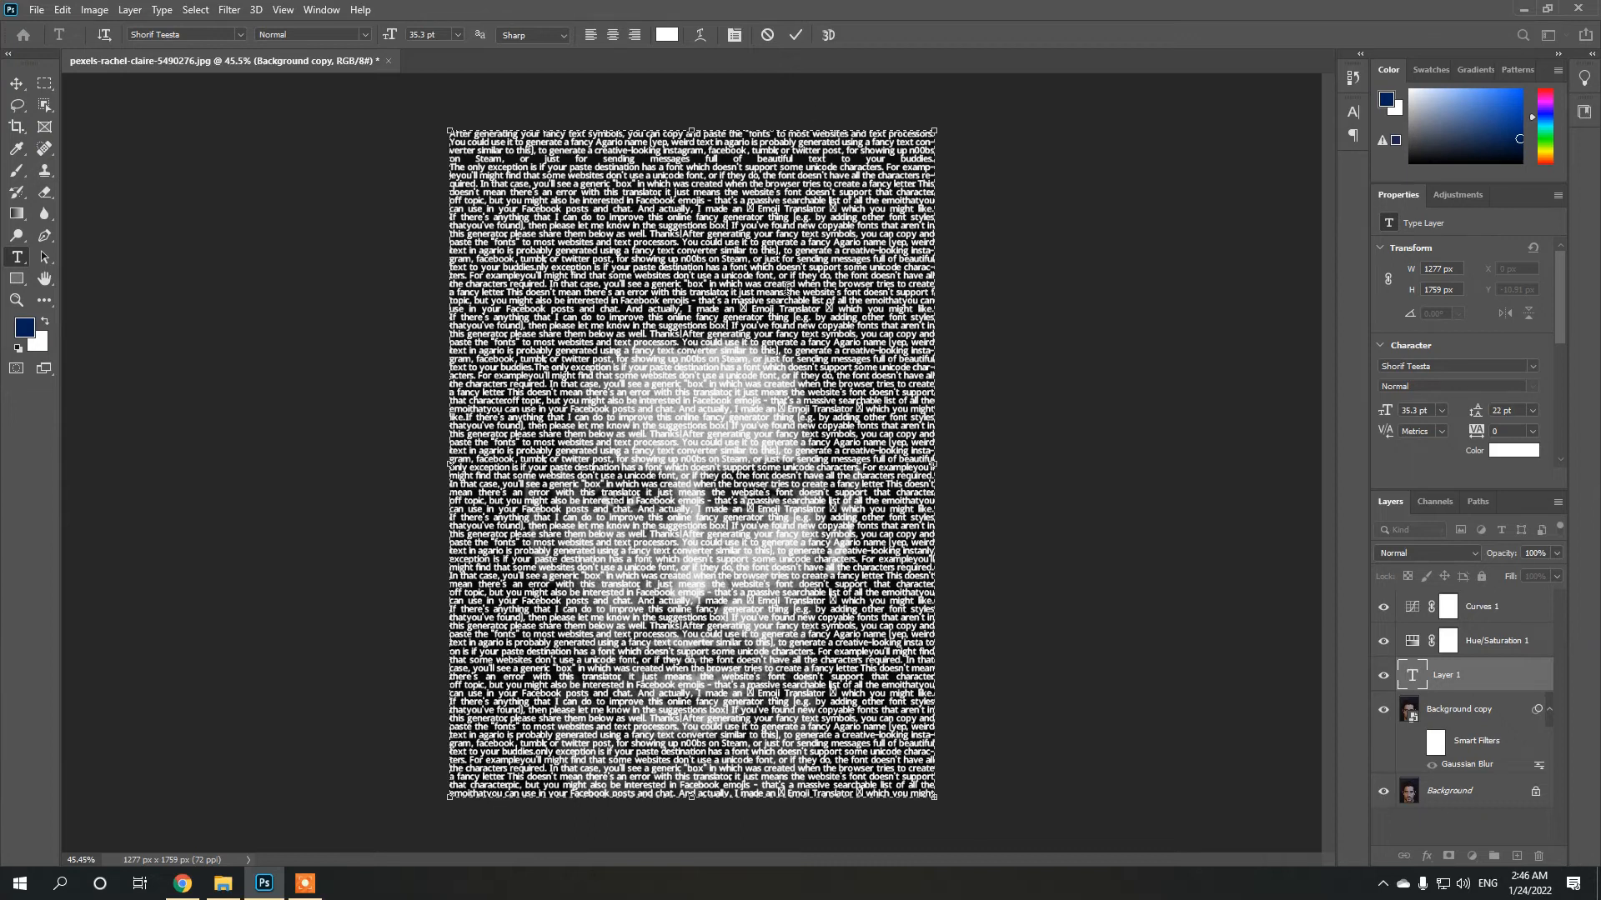
click(796, 34)
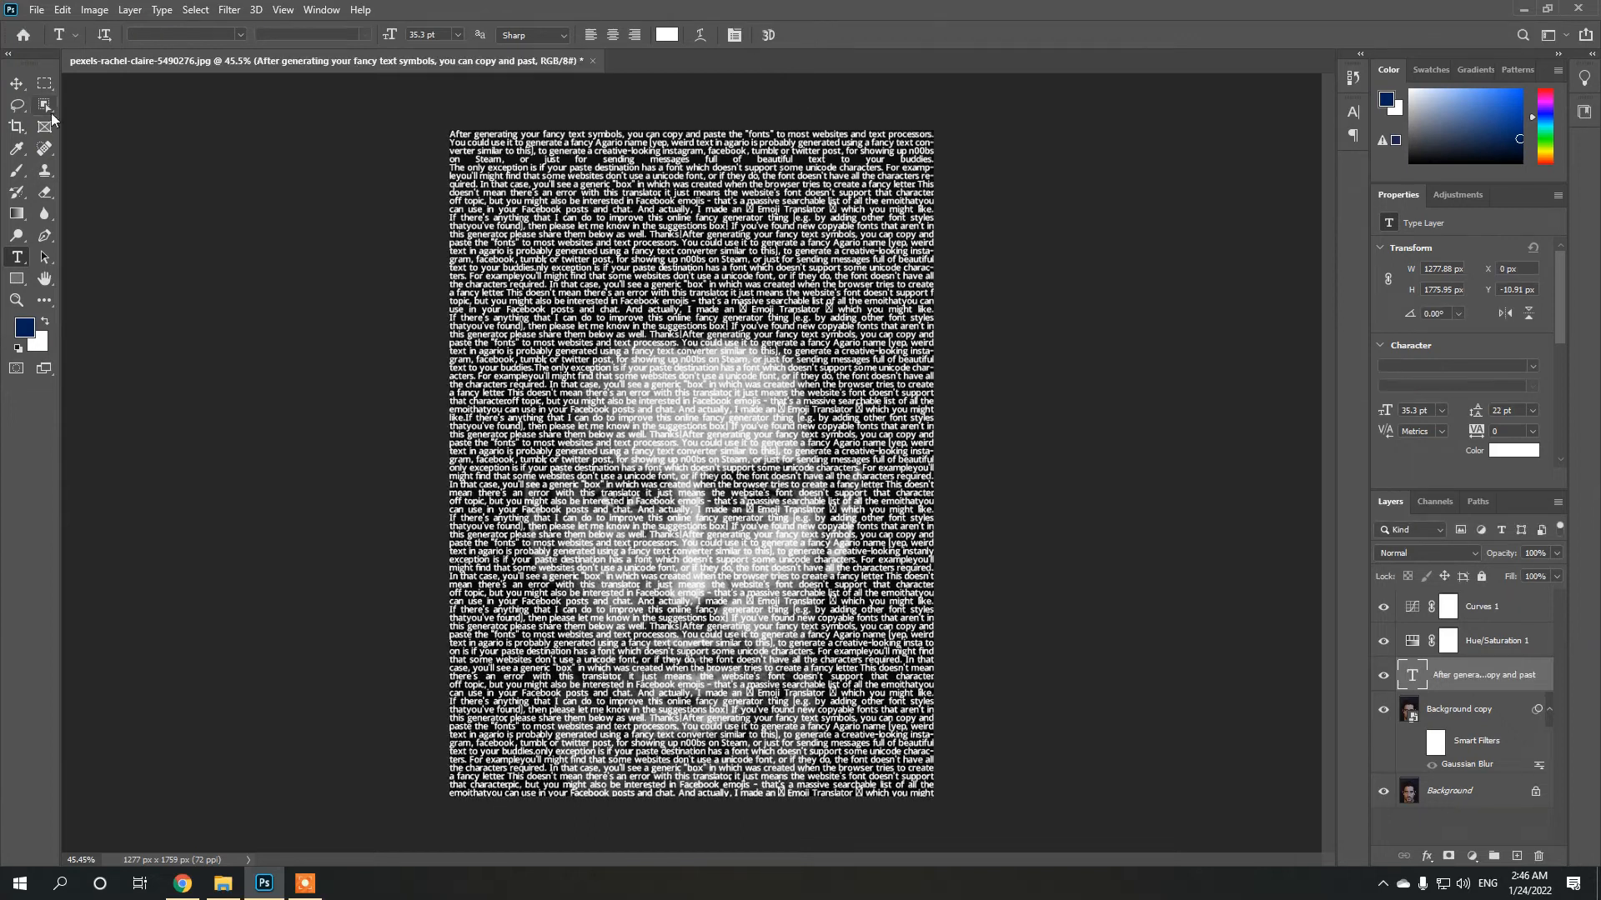
click(17, 83)
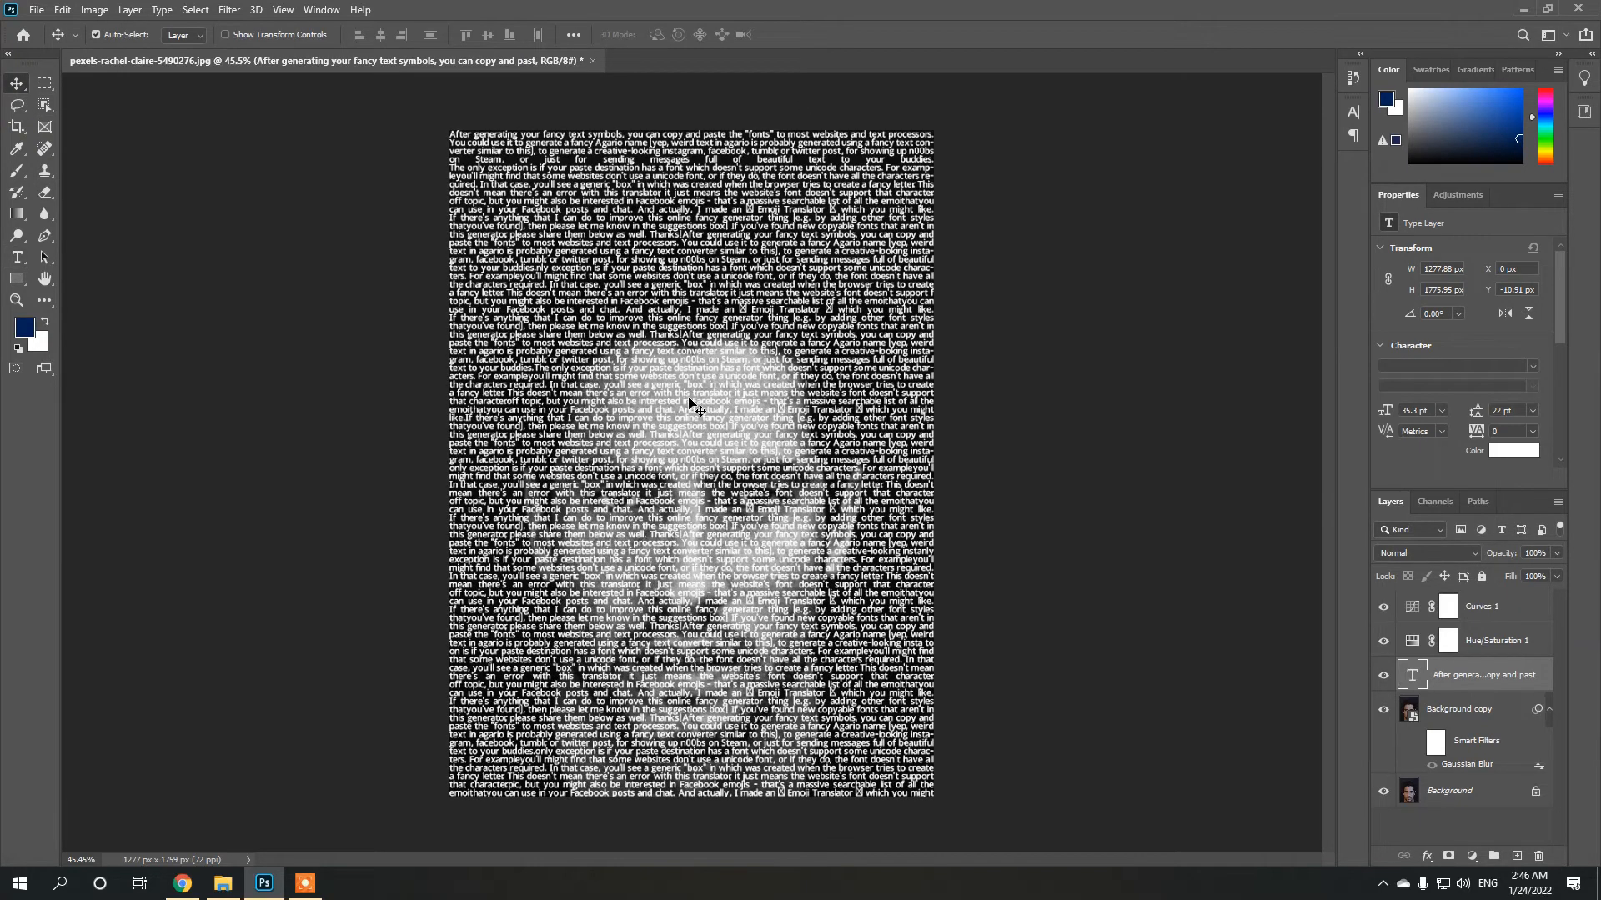
Step: Convert the text layer to a smart object and displace it with dis map.psd at horizontal and vertical scales of 10, stretched to fit
right_click(1462, 680)
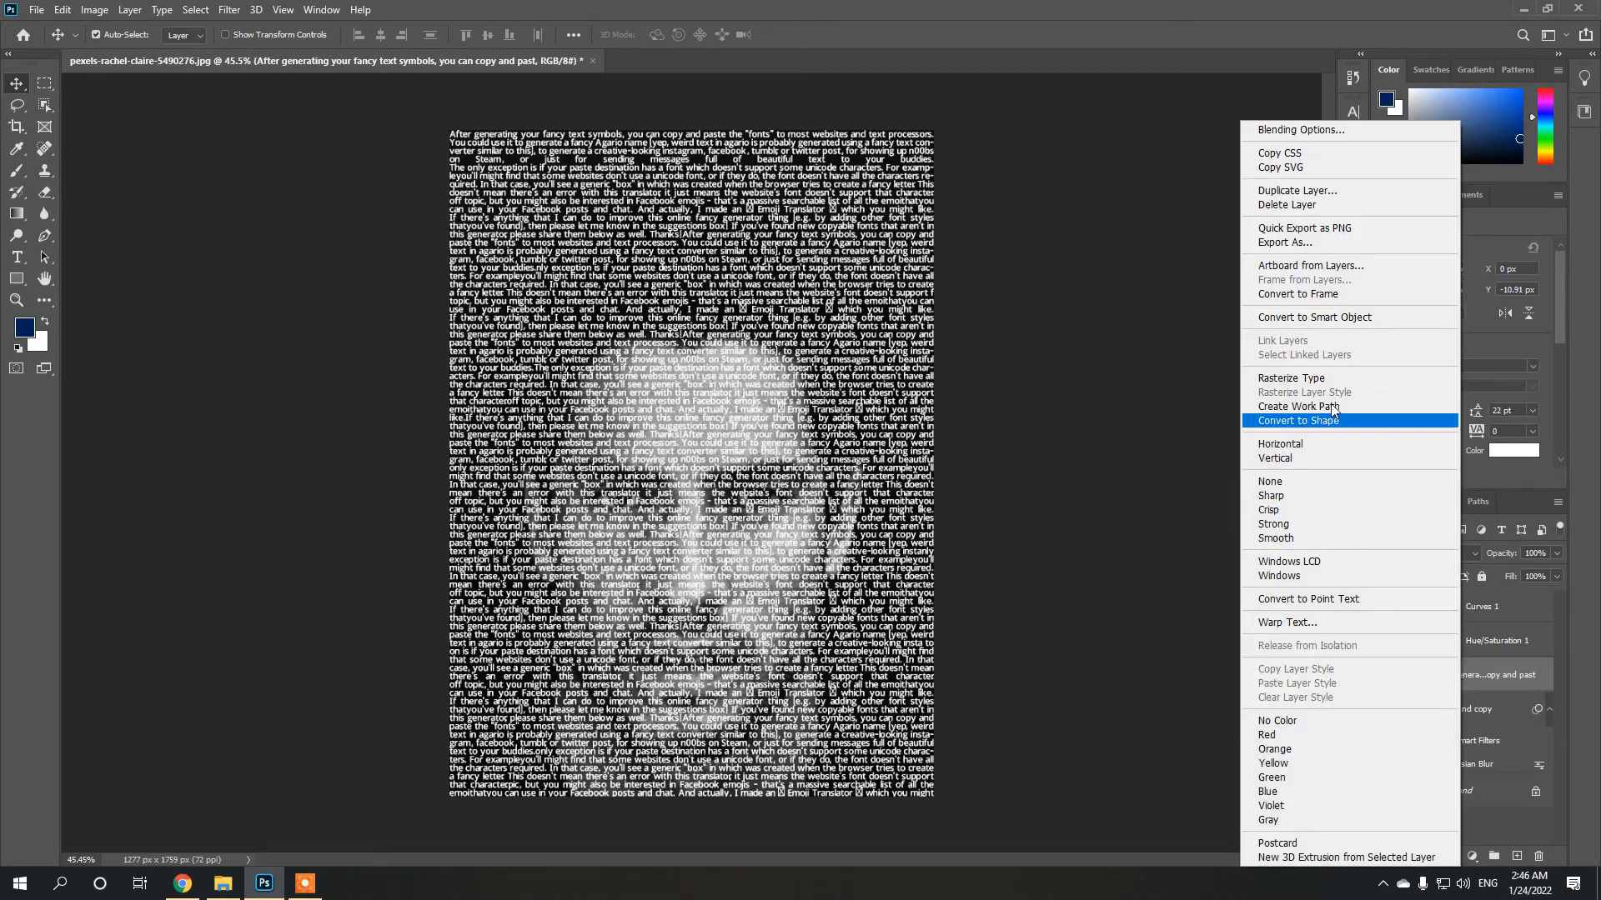
click(1307, 318)
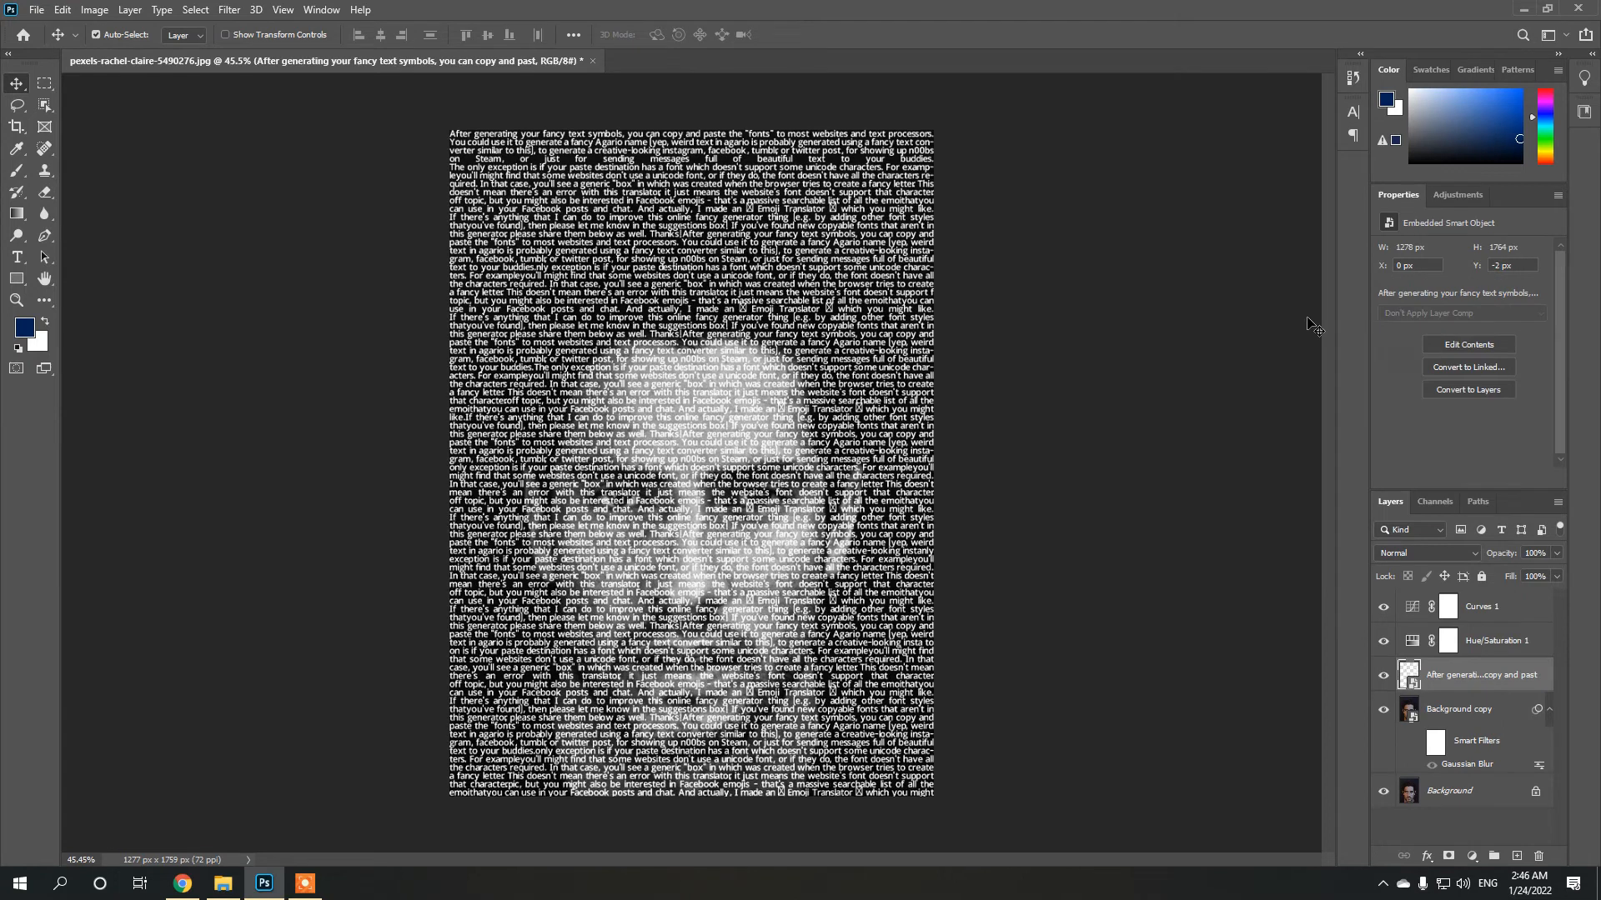
click(231, 10)
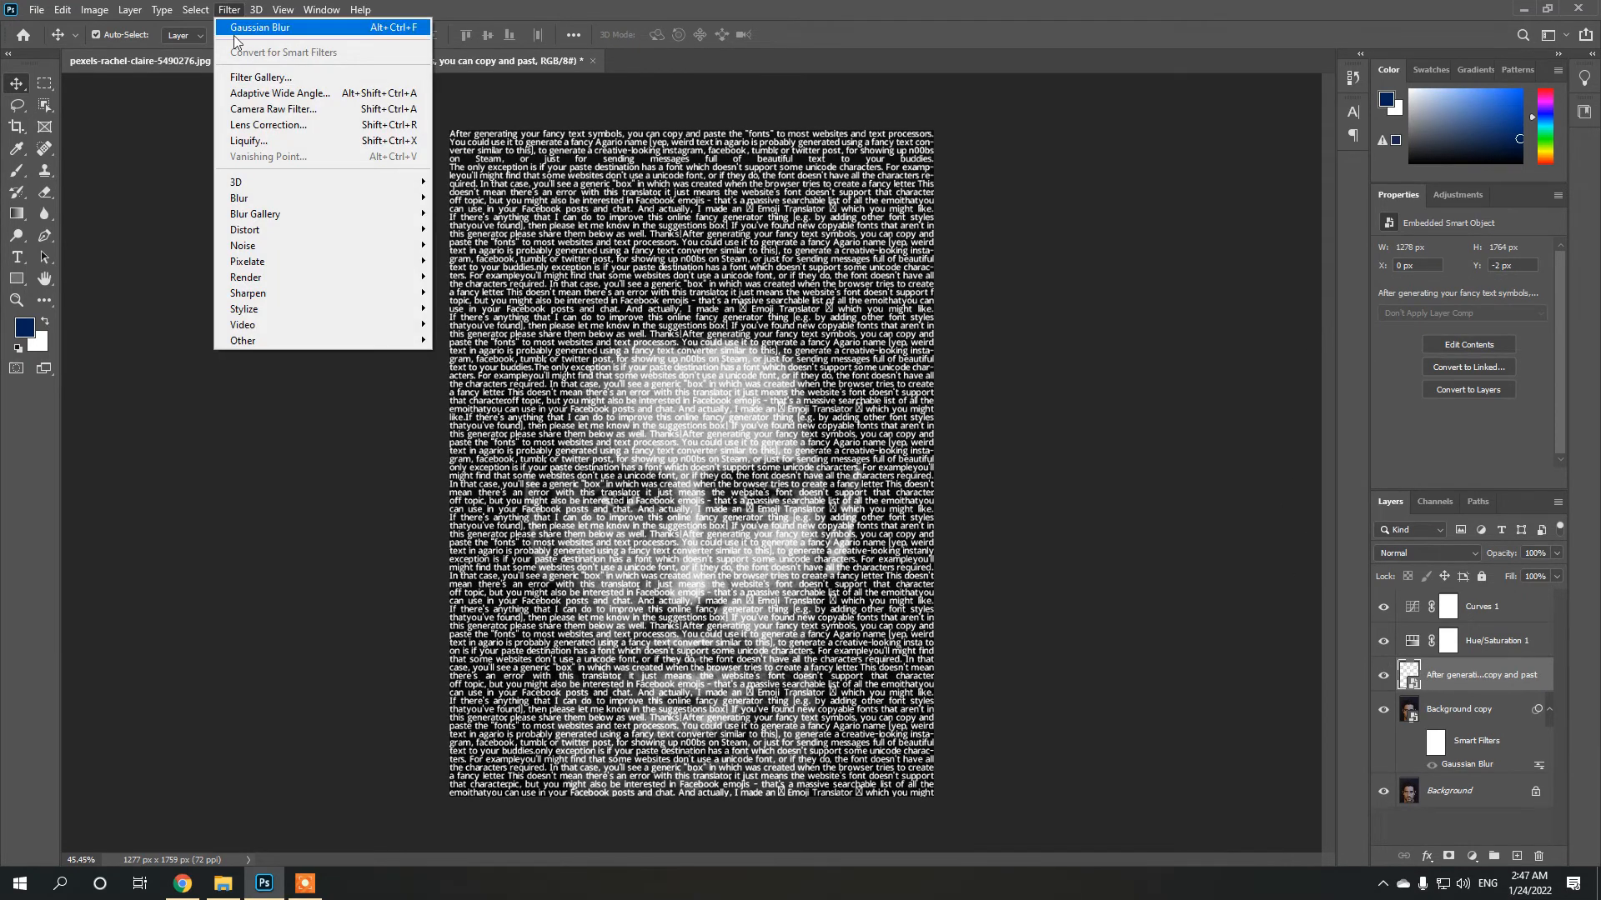
mouse_move(252, 235)
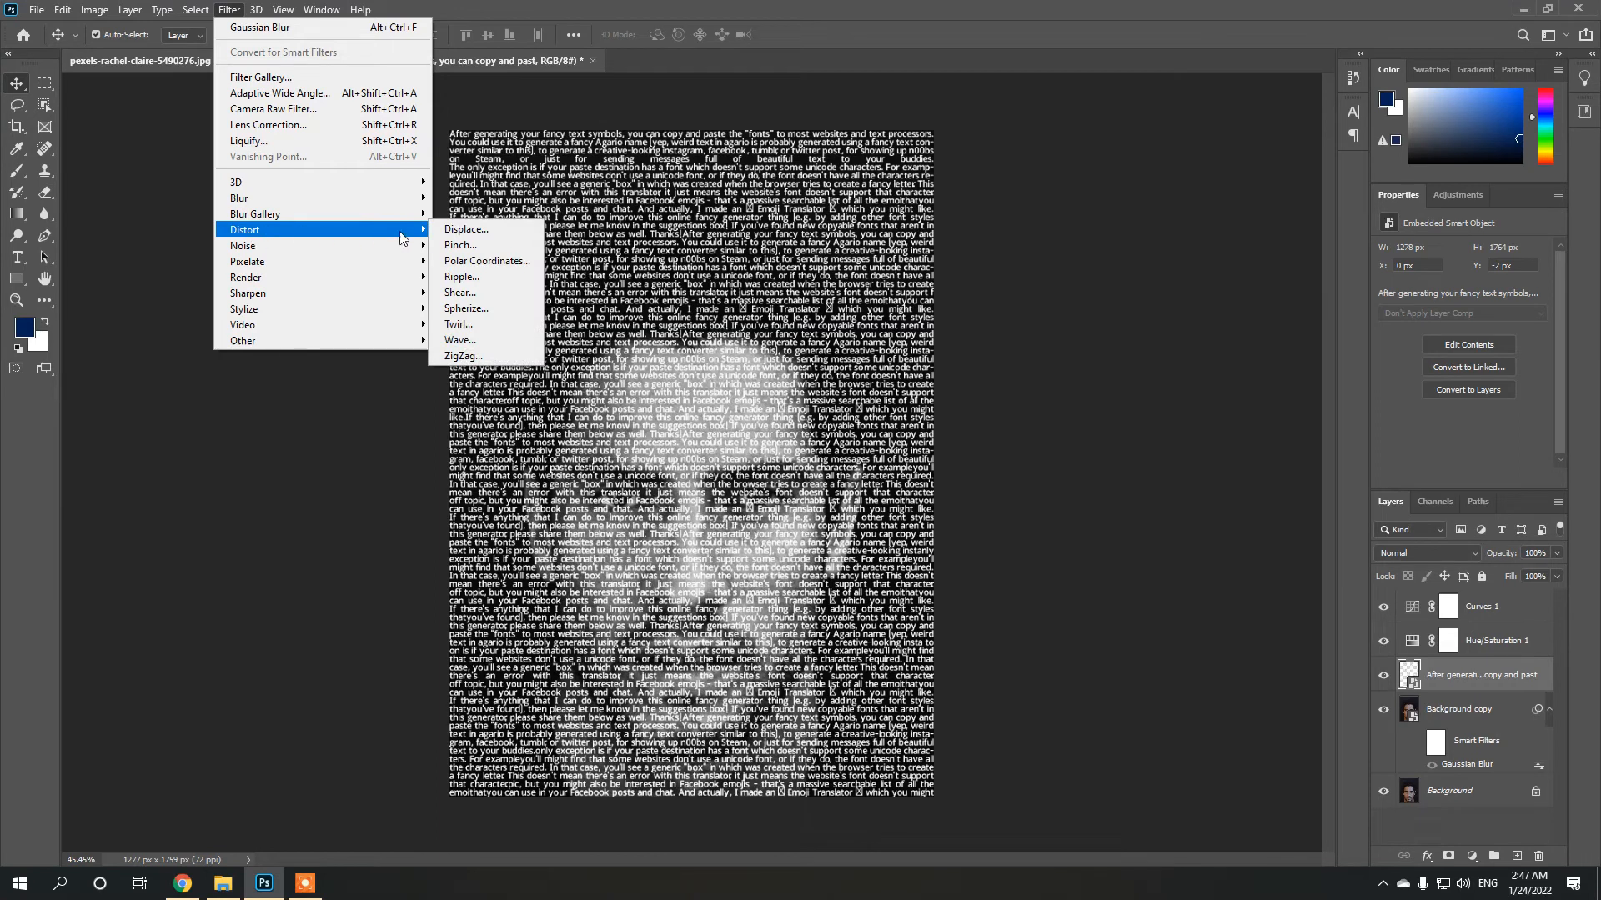
click(463, 237)
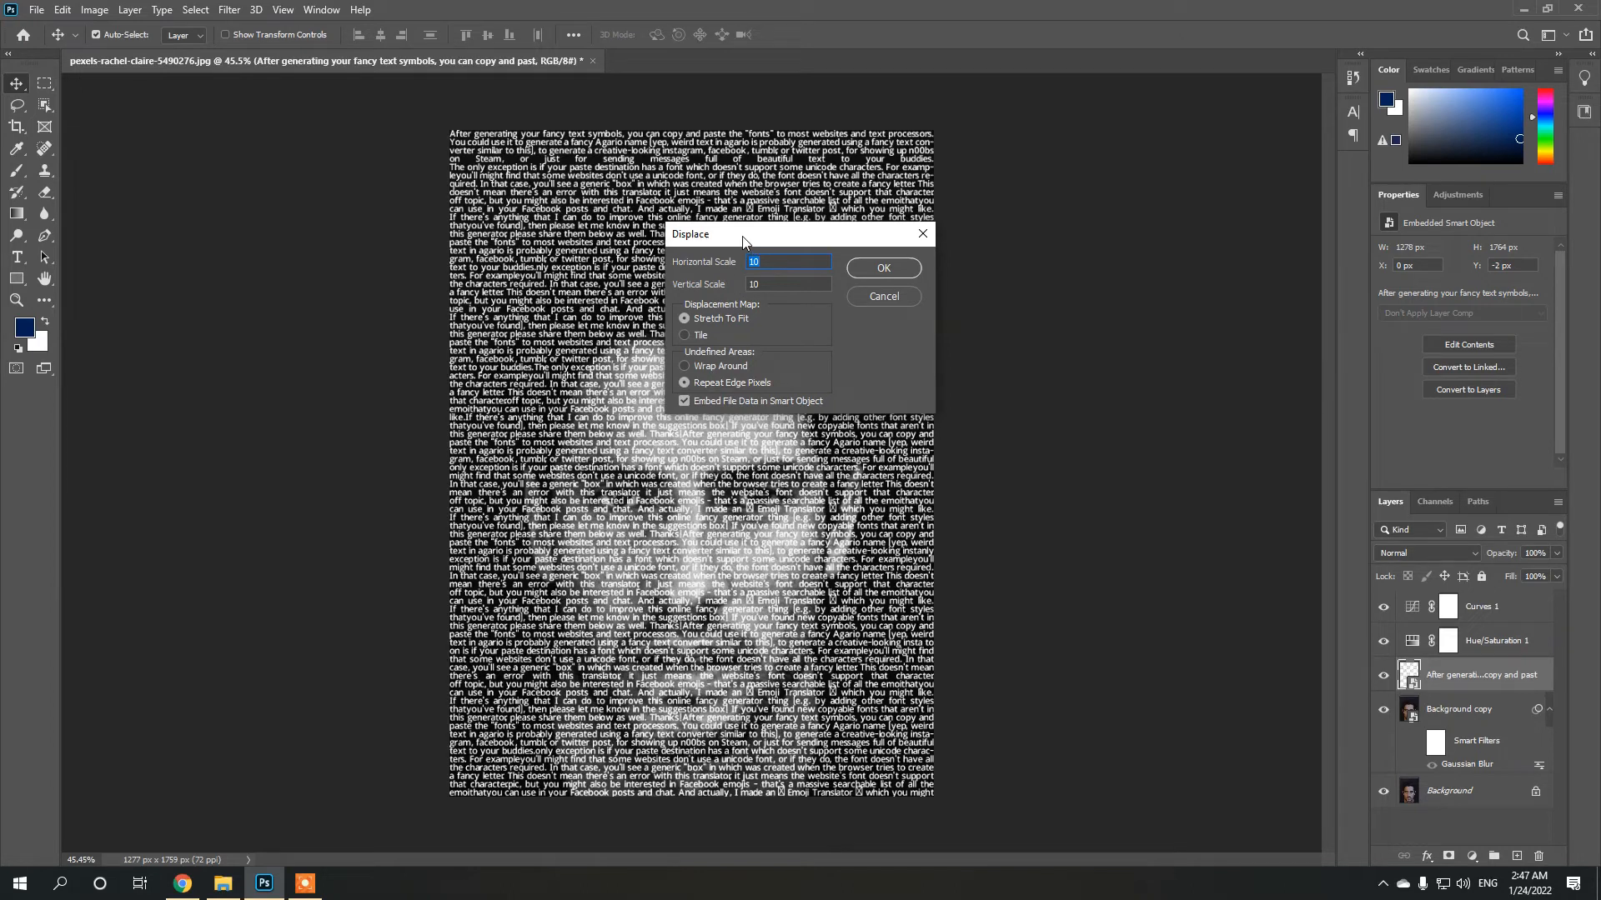
drag(744, 242, 802, 242)
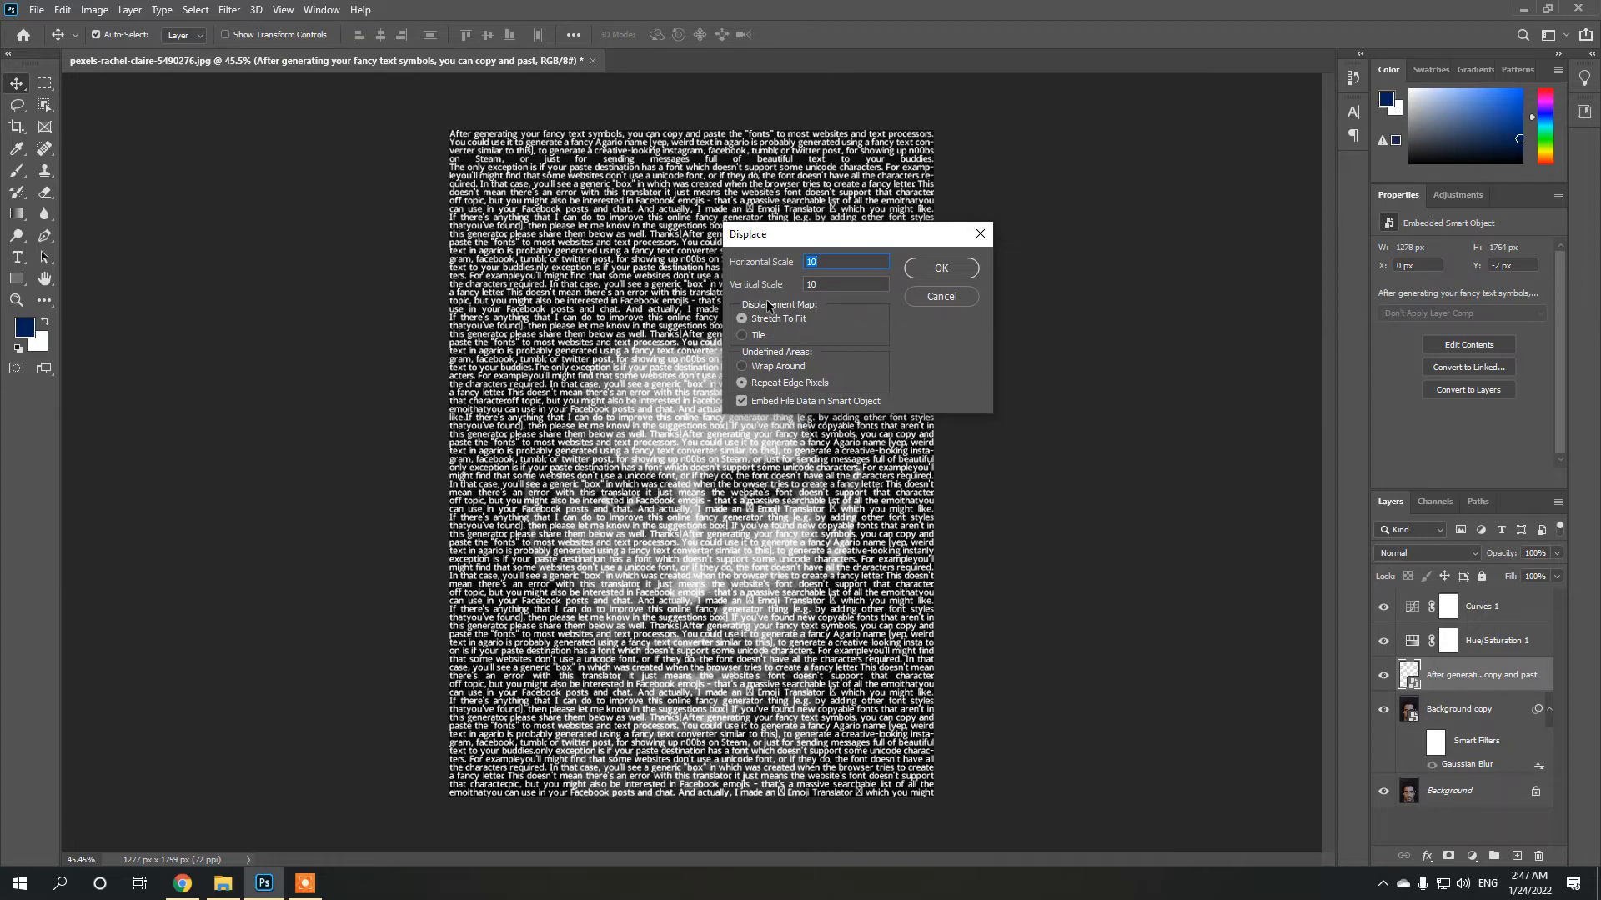
click(939, 270)
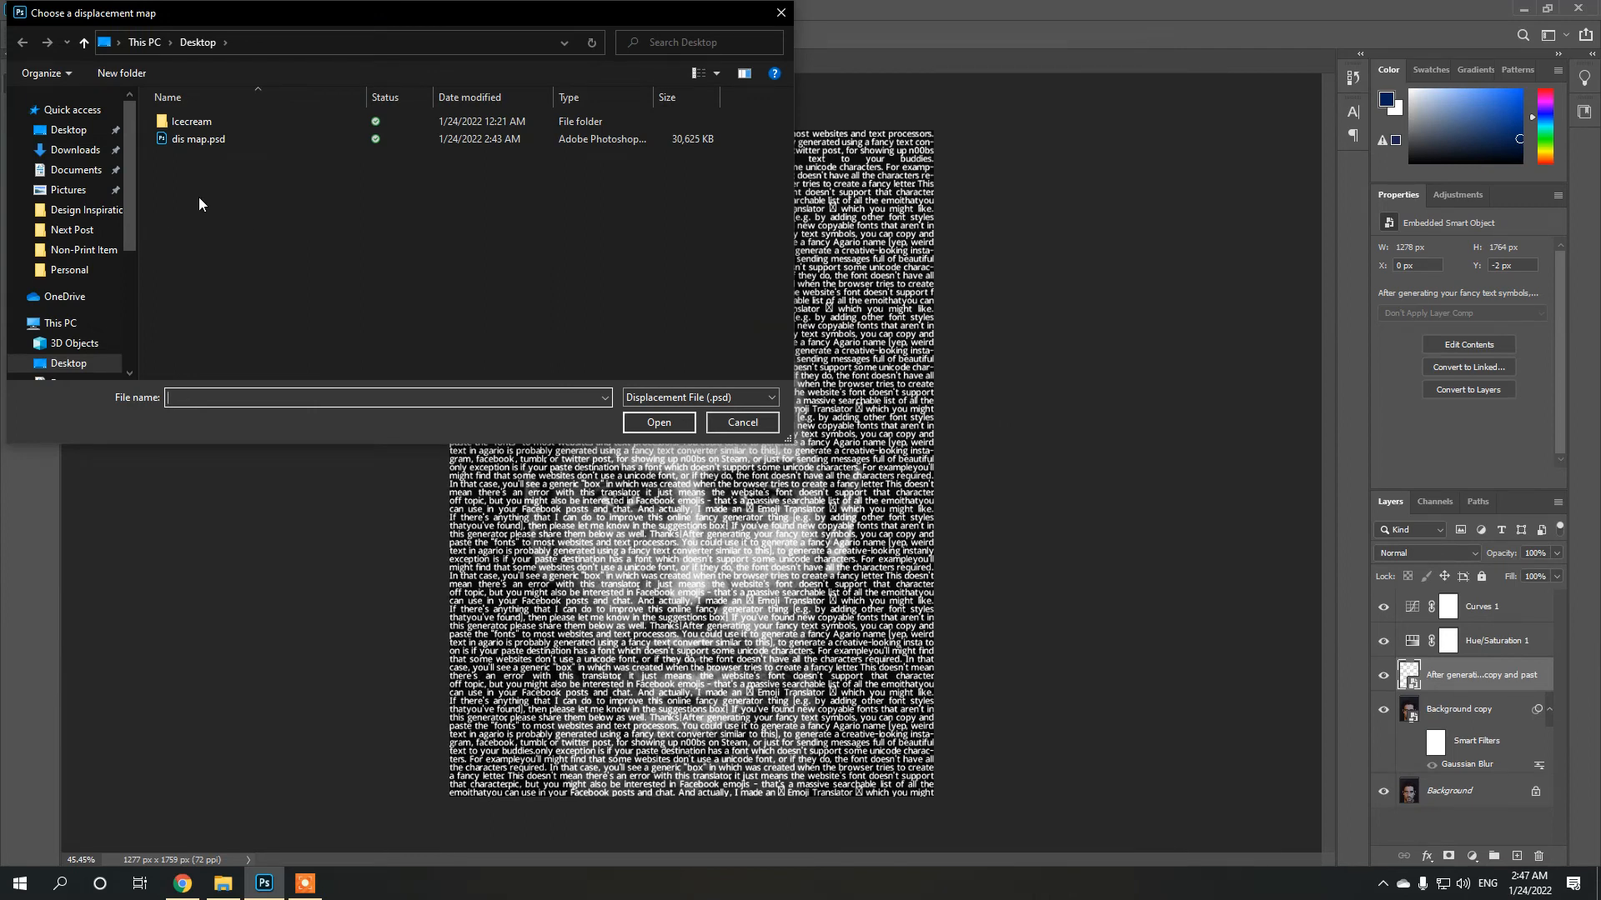
click(198, 139)
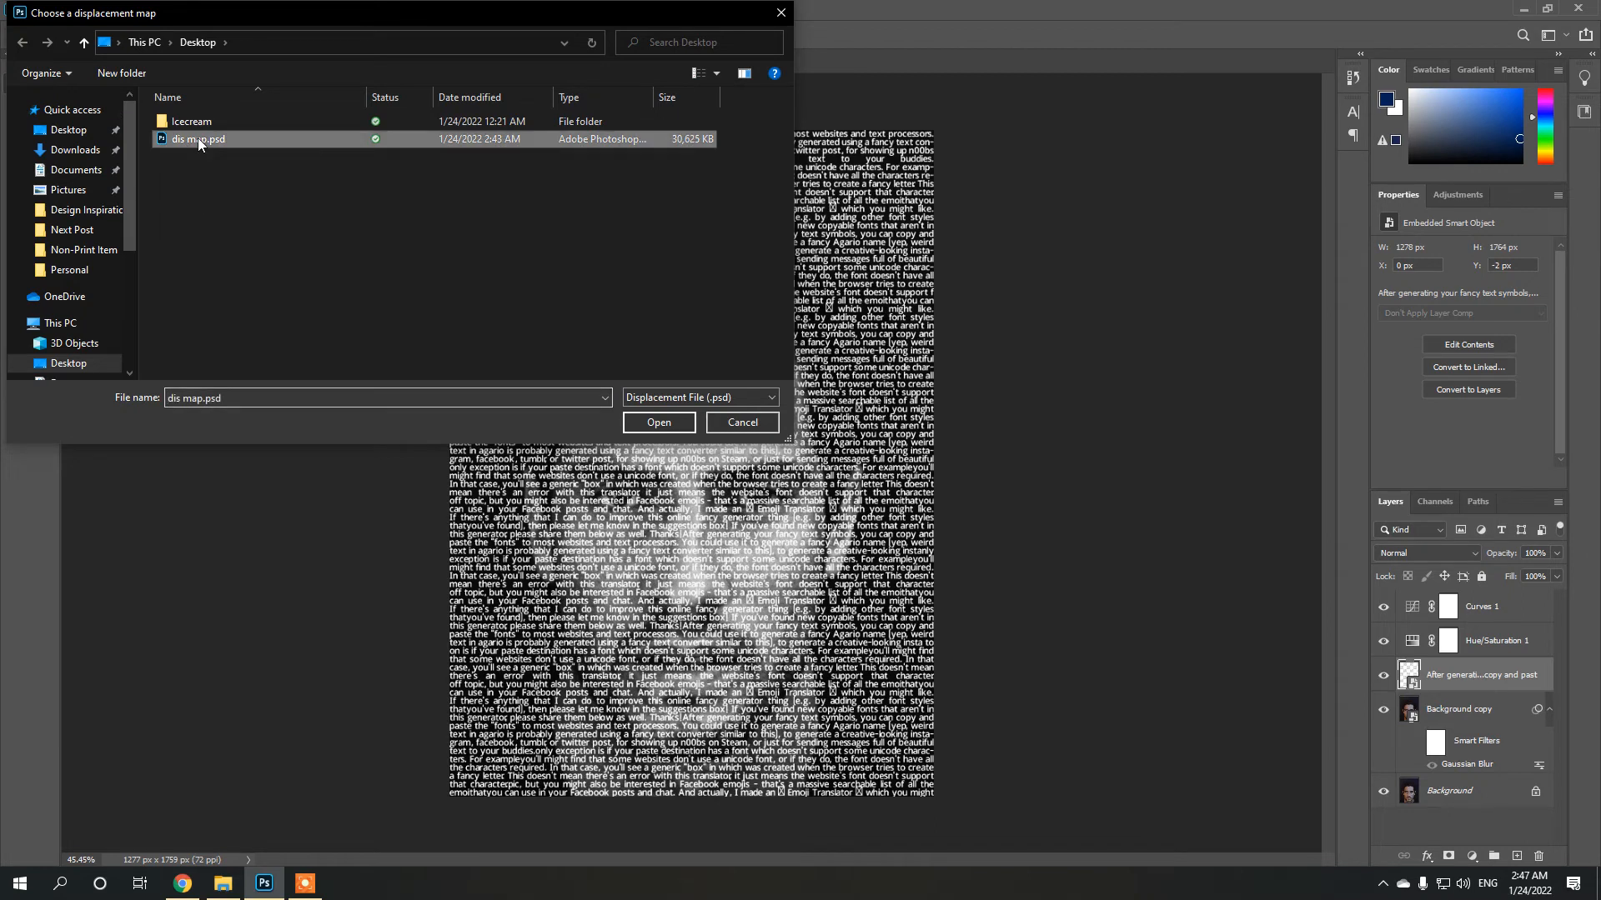
click(651, 424)
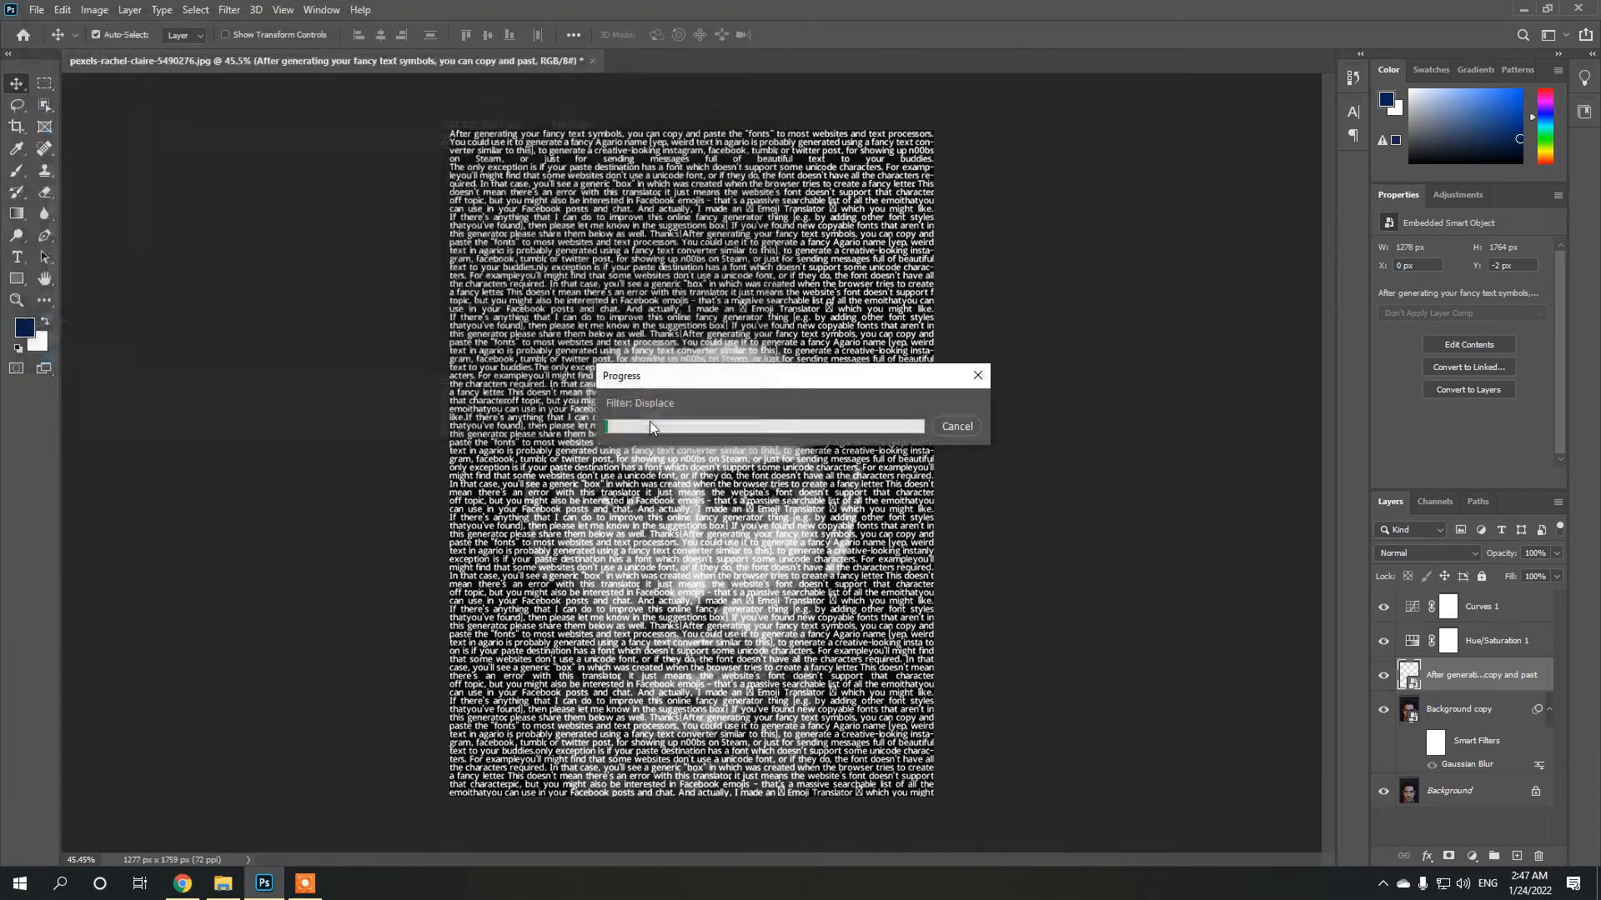
scroll(764, 646, up, 3)
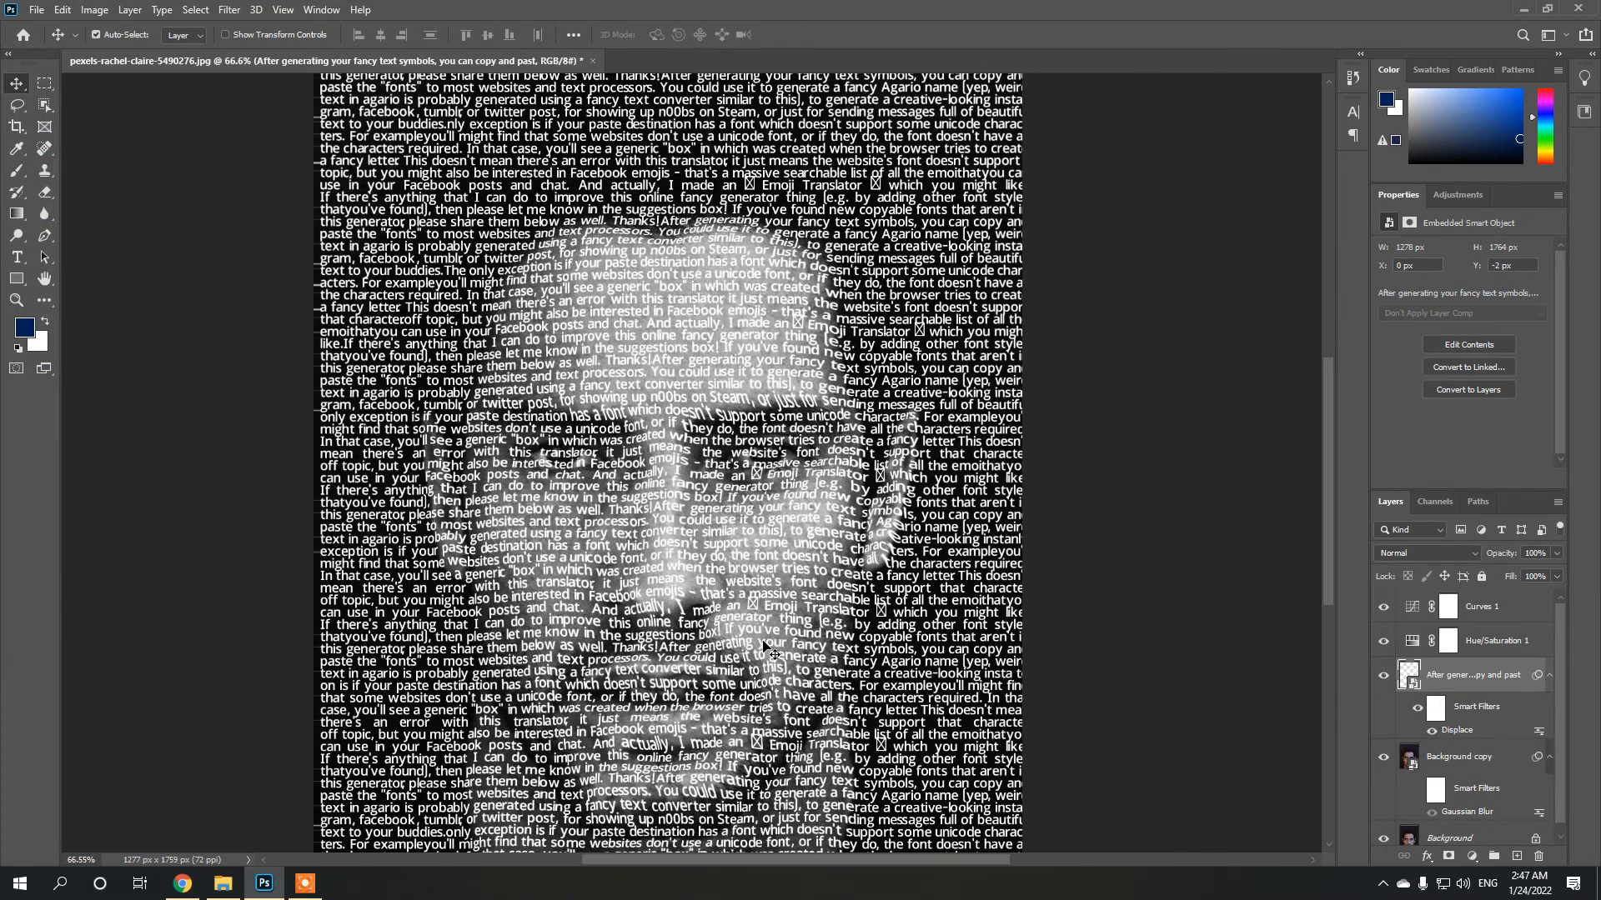
scroll(758, 598, down, 3)
scroll(669, 413, down, 1)
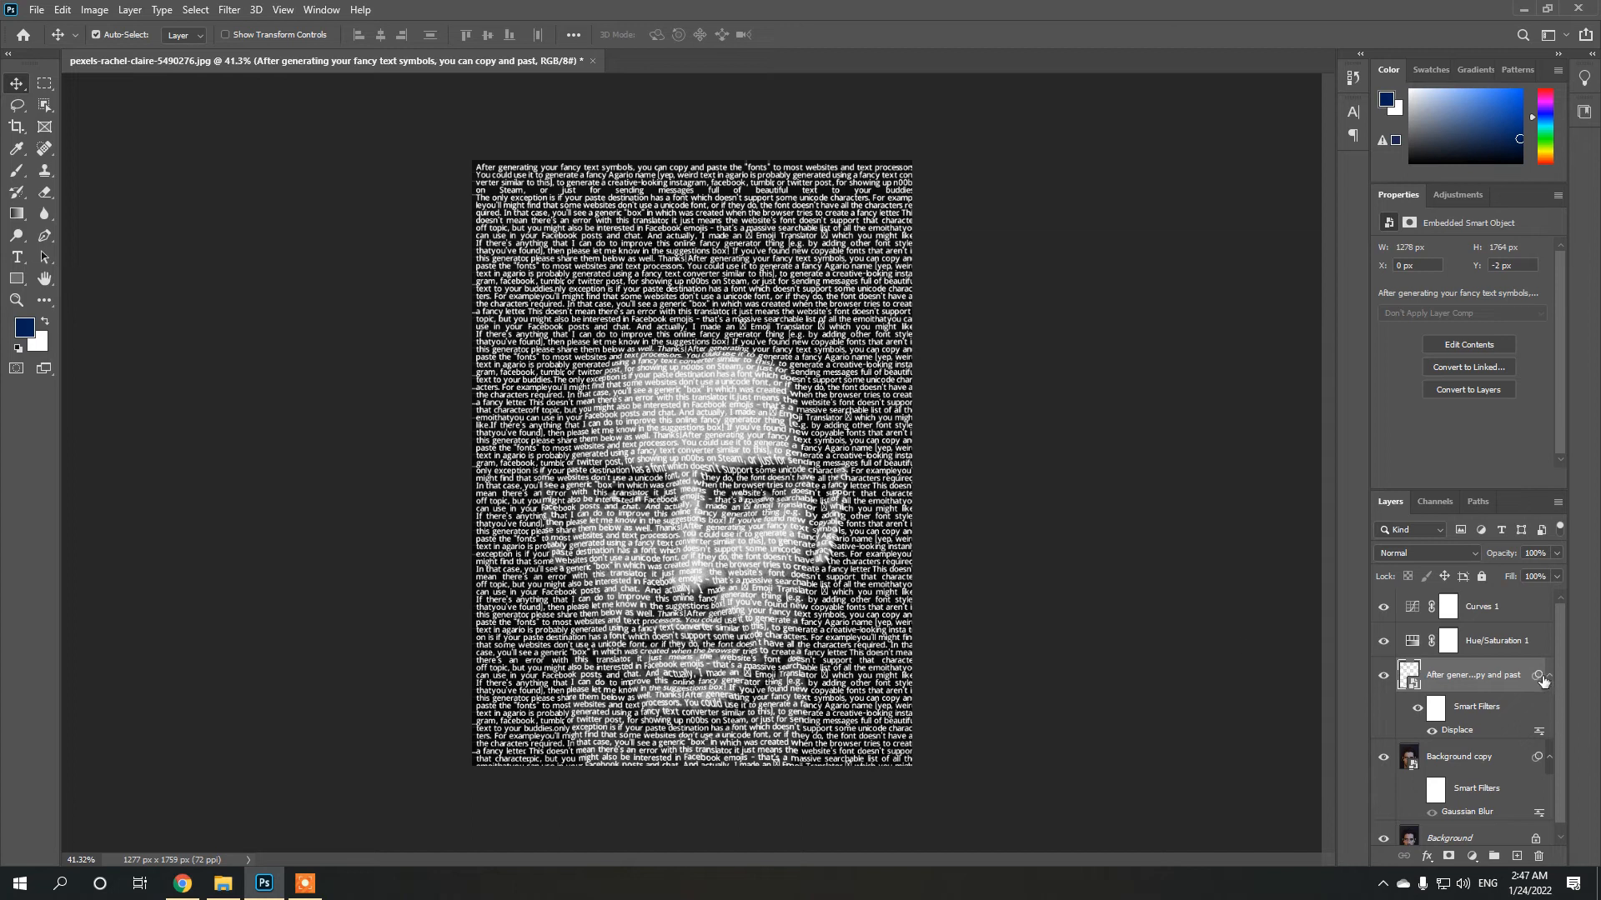
Step: Move the Background copy layer directly above the text layer, collapse both smart filter lists and clip the photo to the text
click(1439, 760)
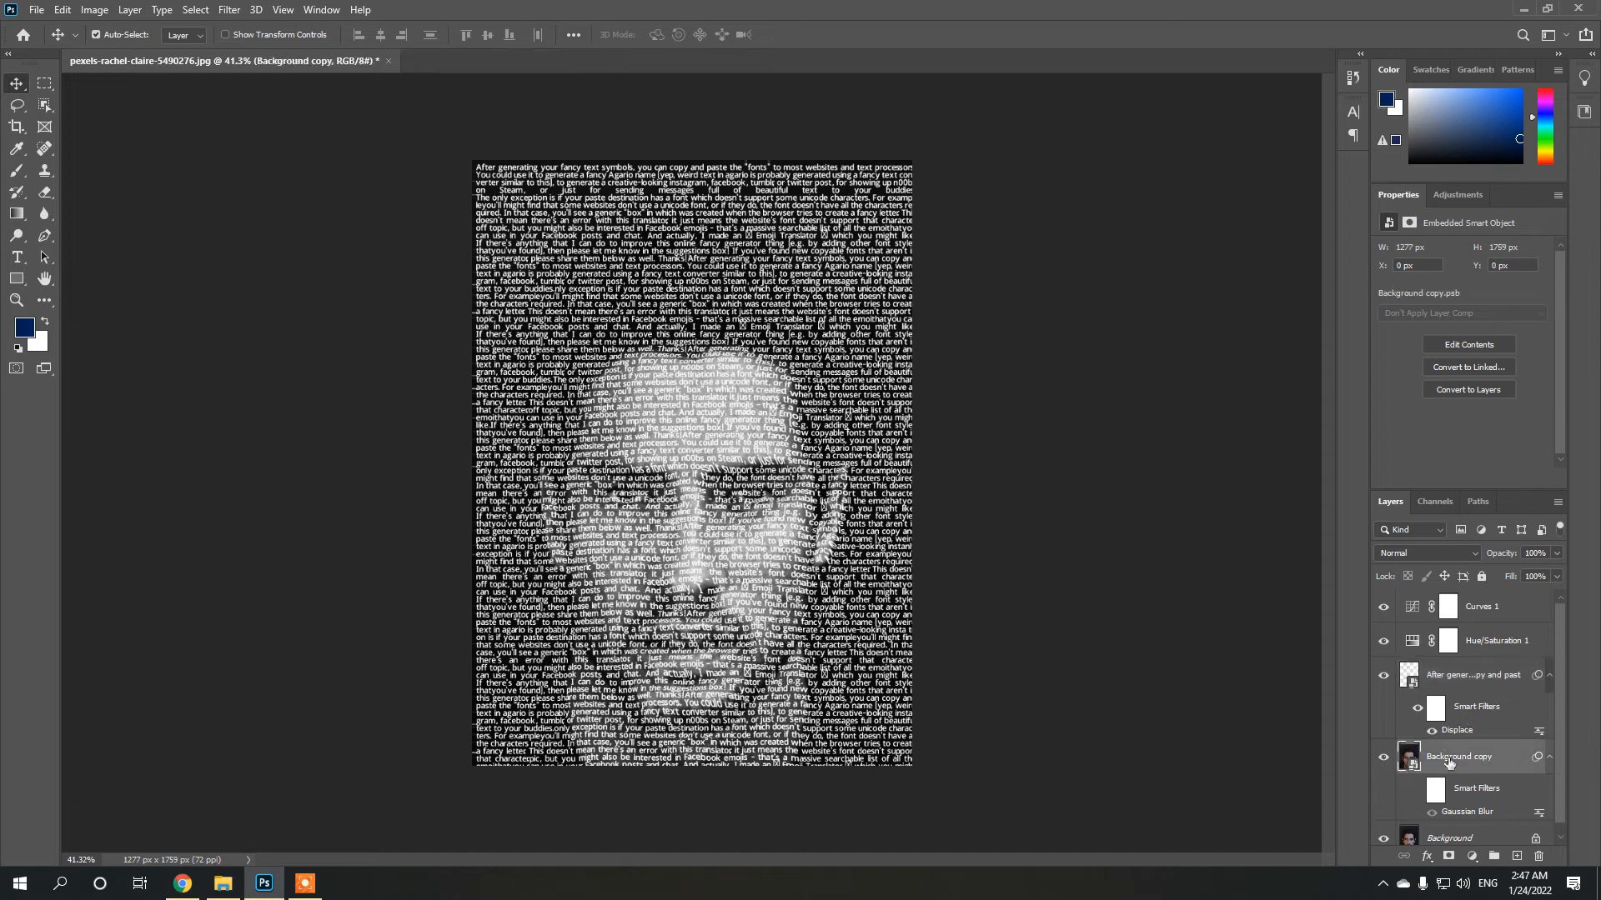
drag(1446, 760, 1456, 679)
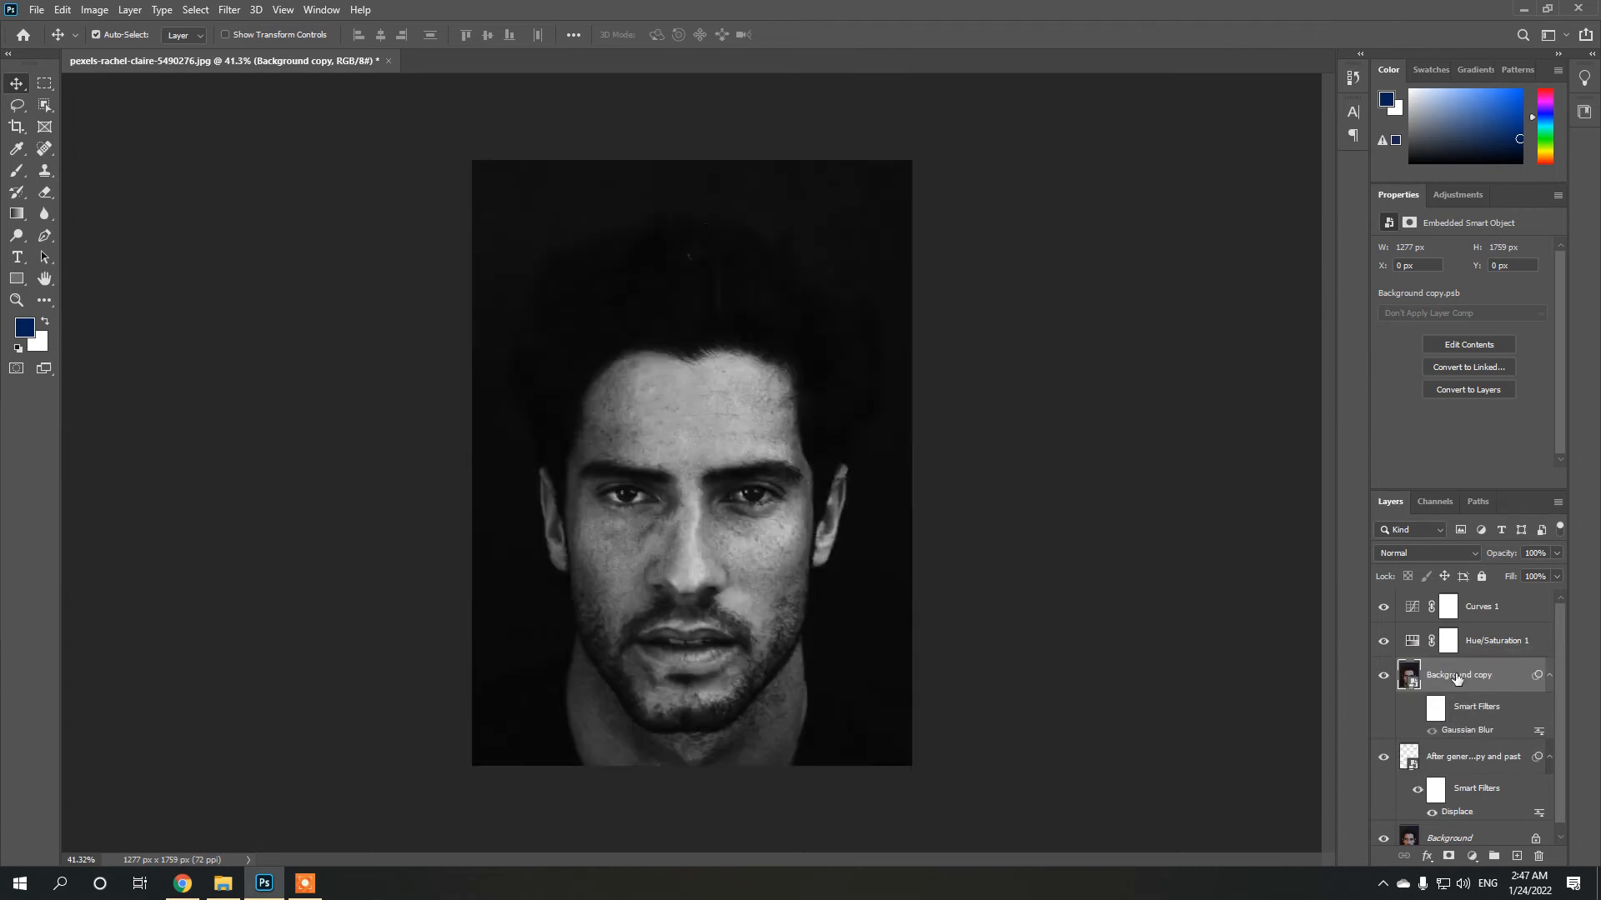
click(1549, 676)
click(1549, 710)
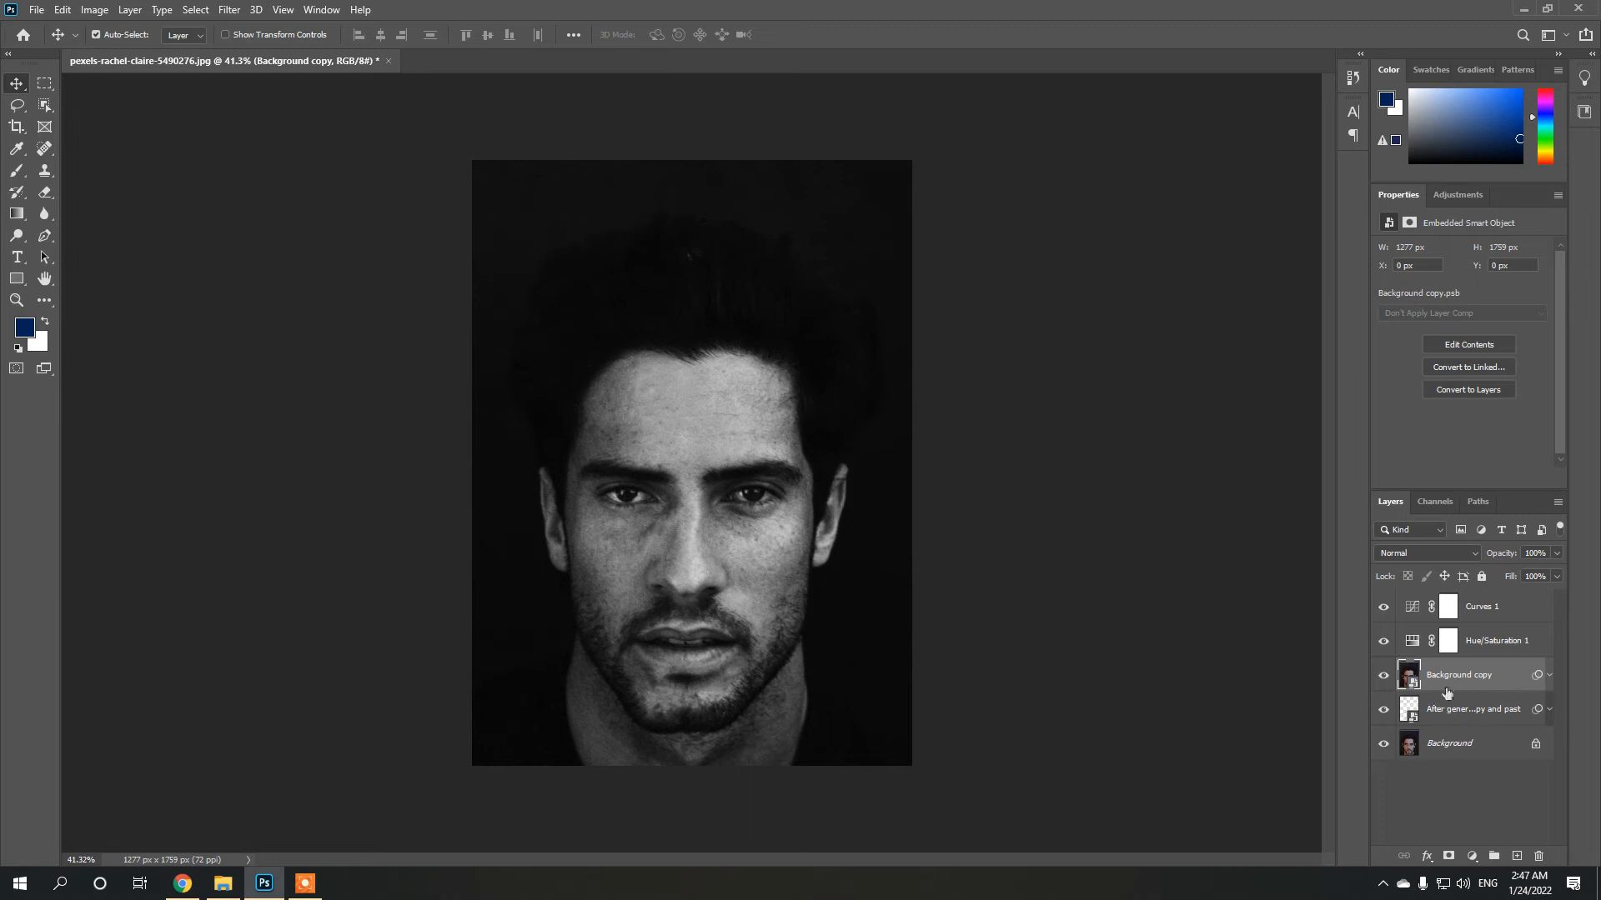
click(1548, 677)
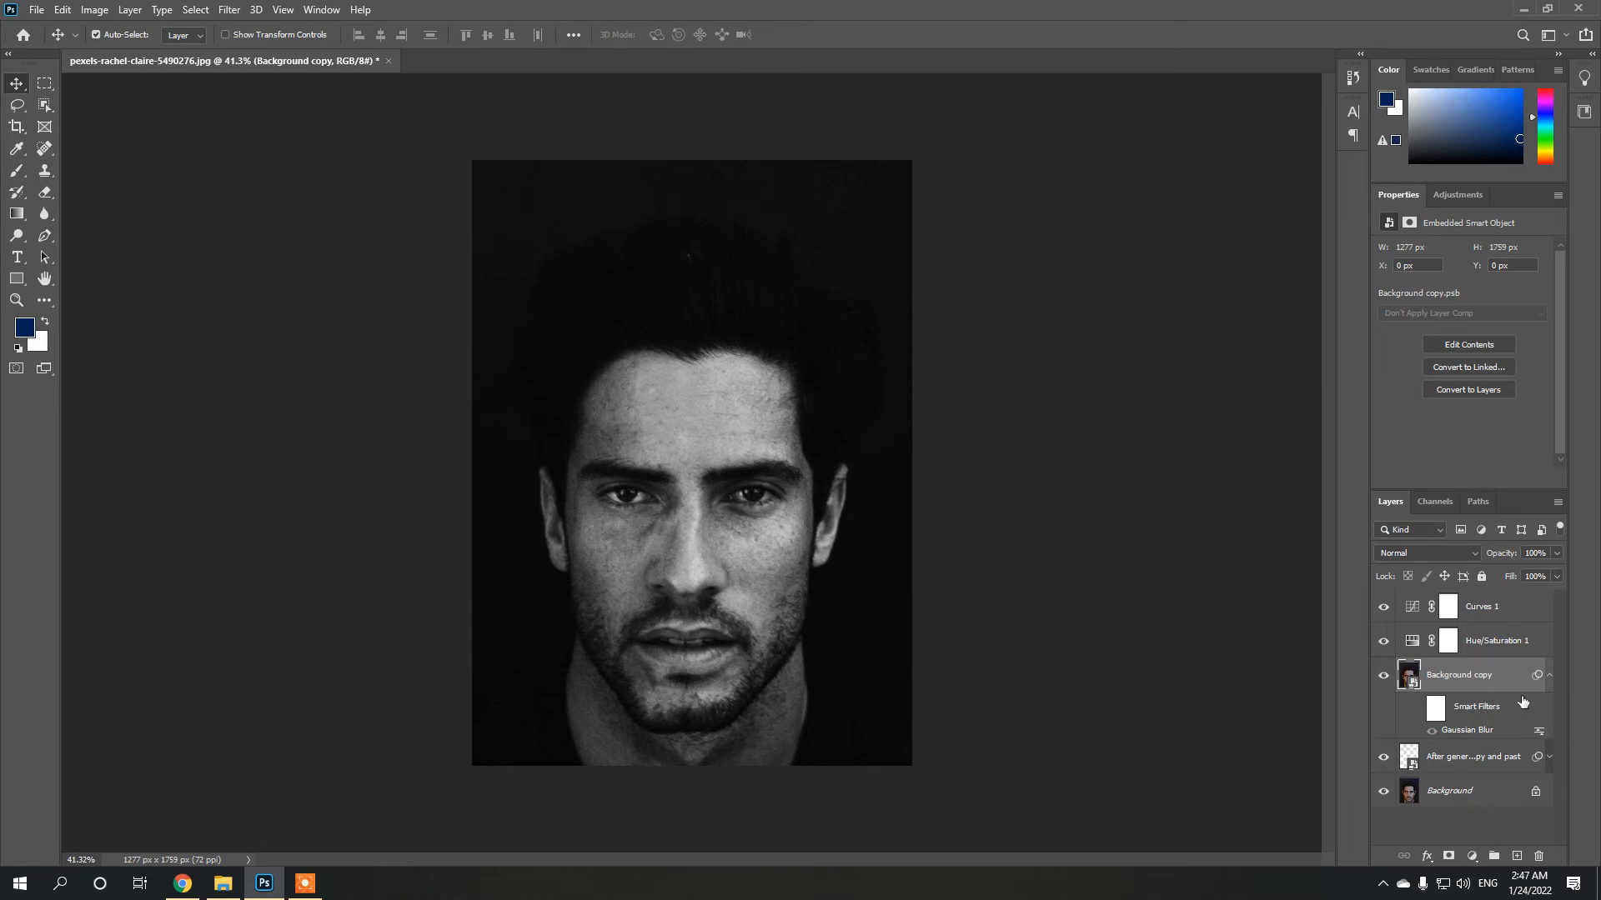
click(1548, 676)
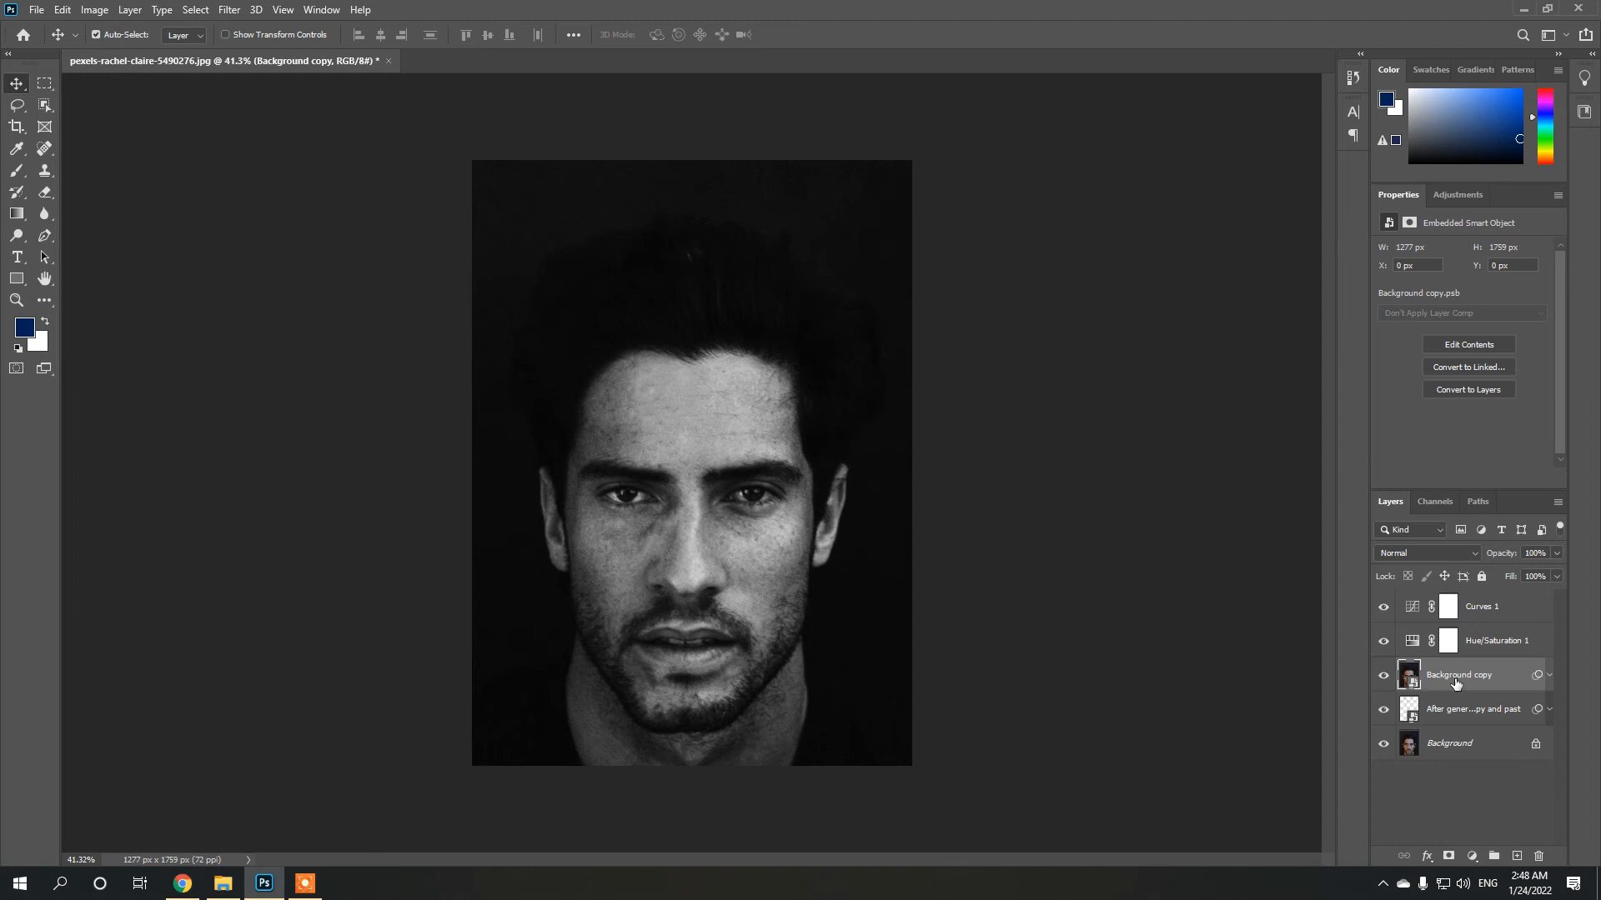
right_click(1456, 679)
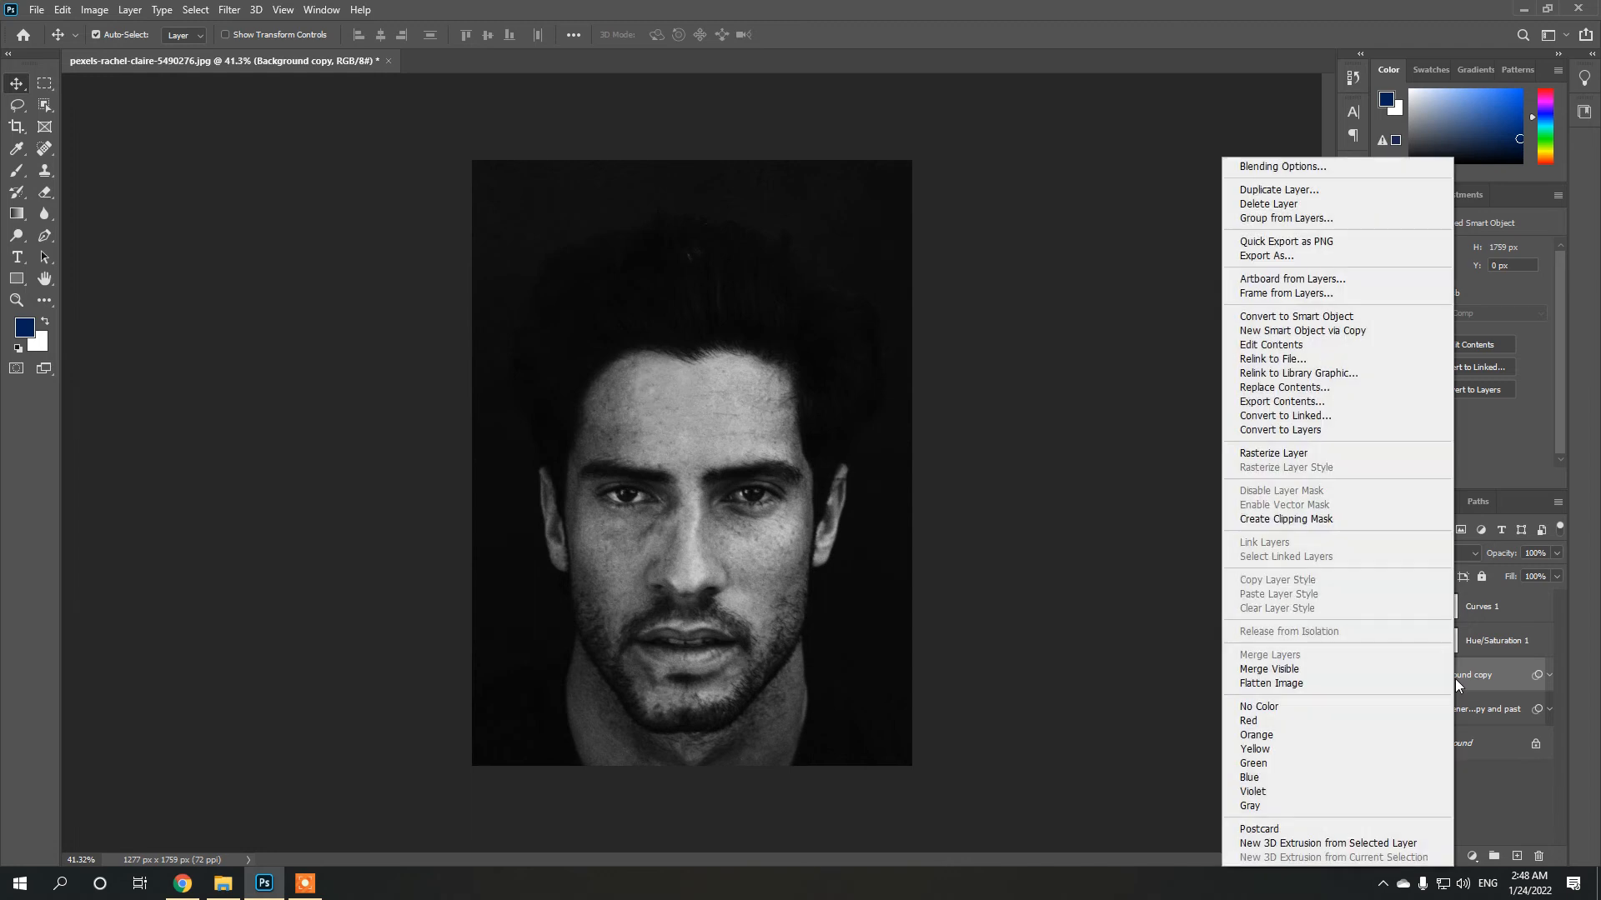
click(1278, 521)
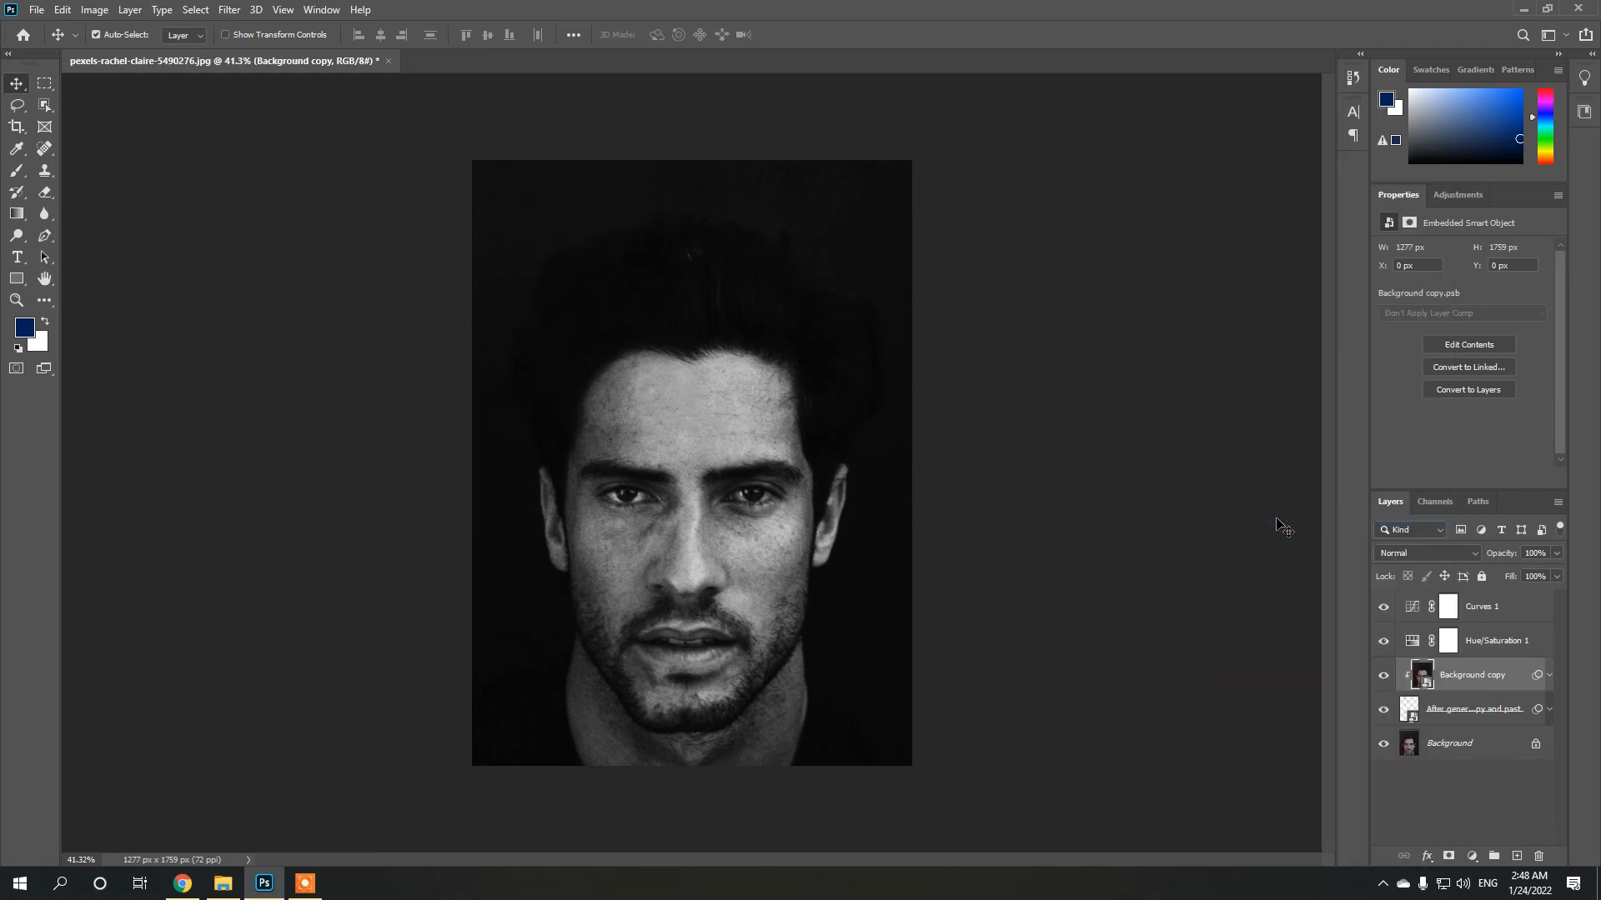
Step: Hide the original Background layer so only the photo-filled text remains on transparency
click(1382, 744)
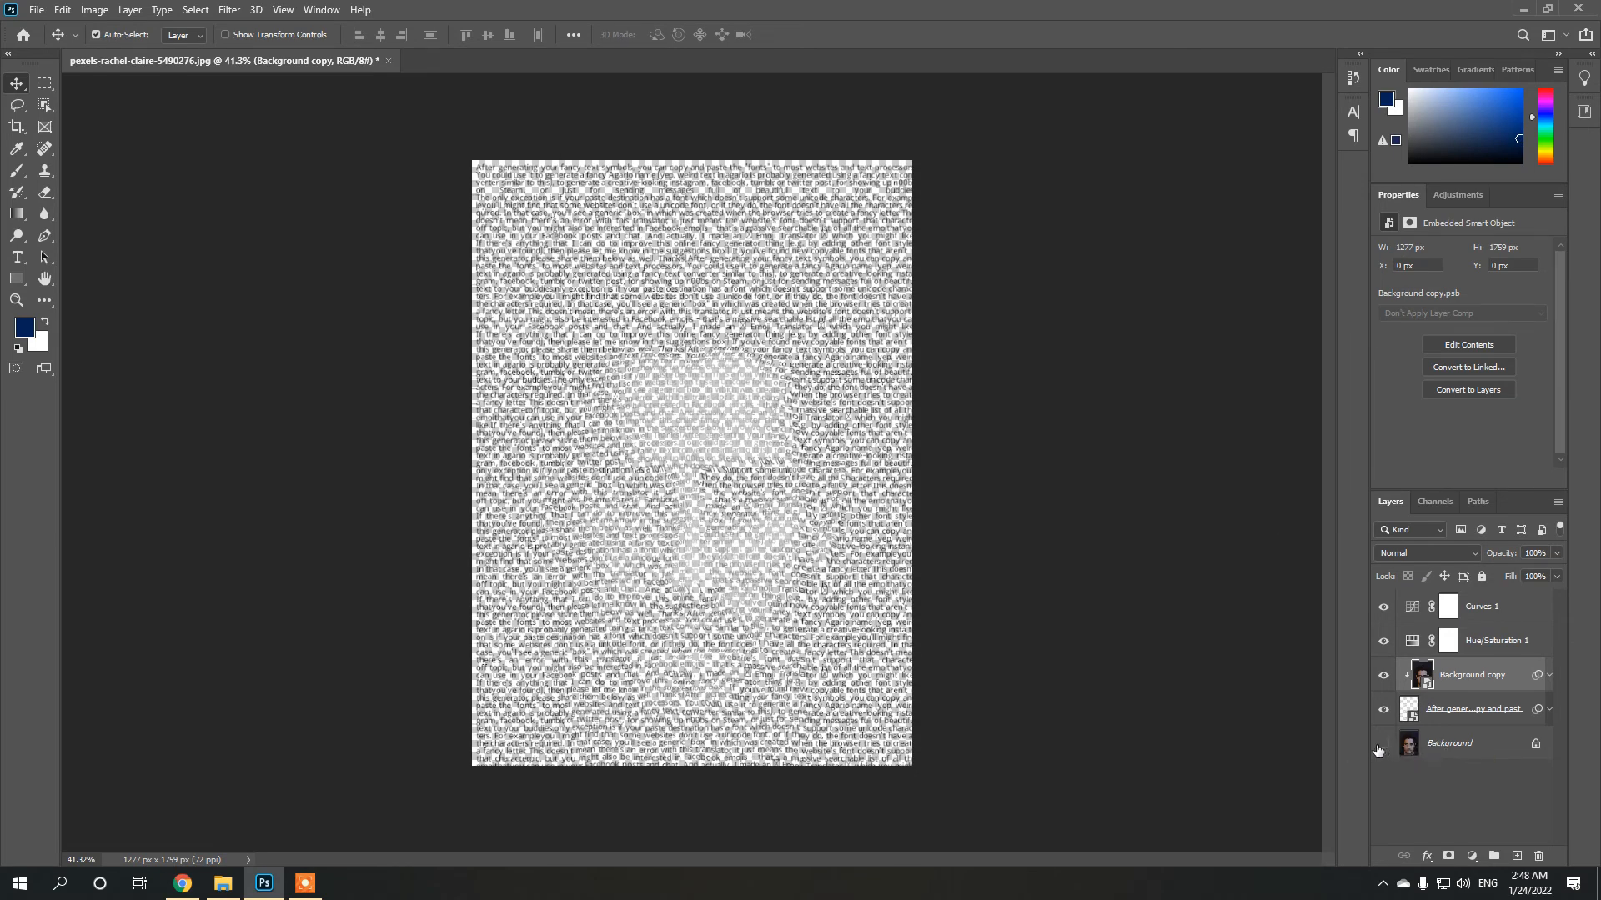
click(1382, 744)
click(1383, 745)
scroll(704, 500, up, 2)
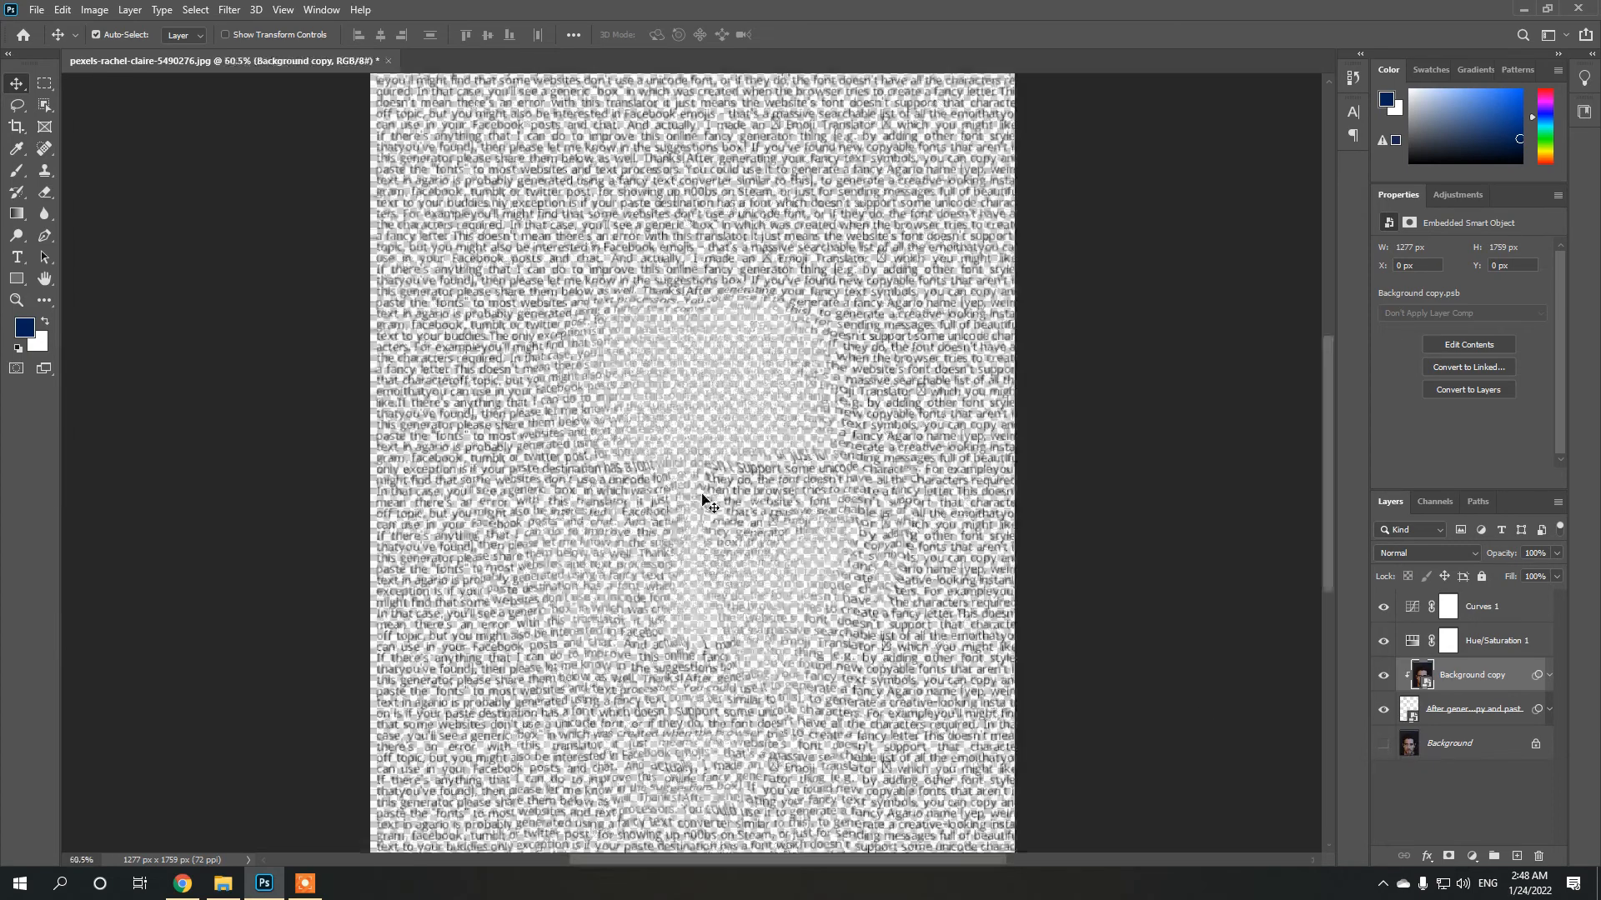
scroll(758, 286, down, 3)
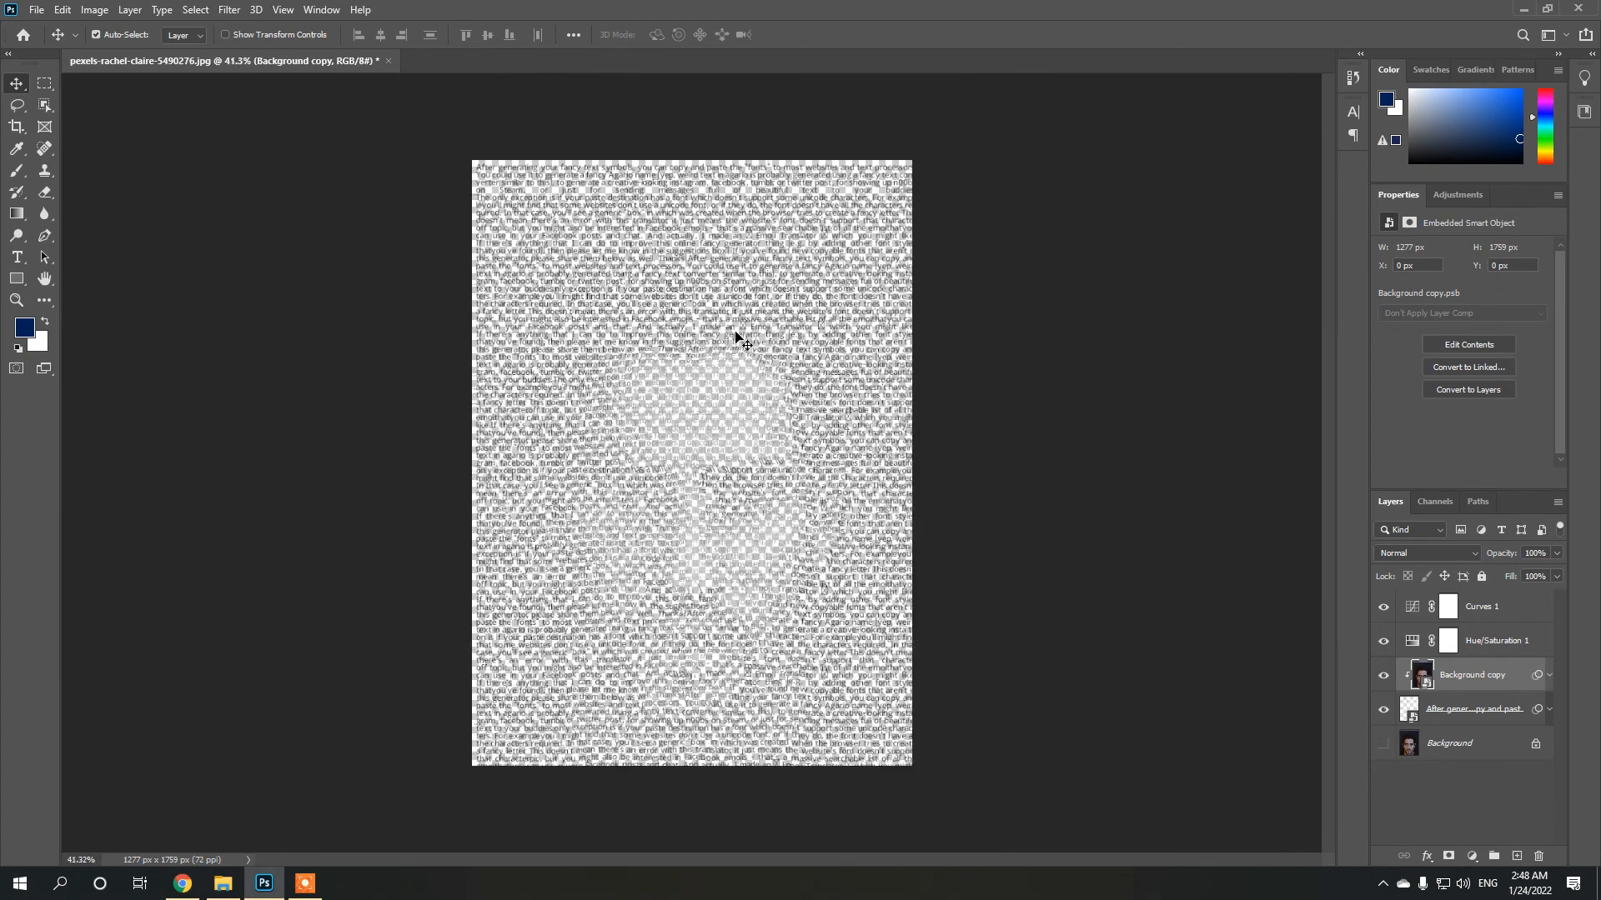
Step: Add a black (000000) Solid Color fill layer directly above the Background layer, beneath the text
click(1439, 750)
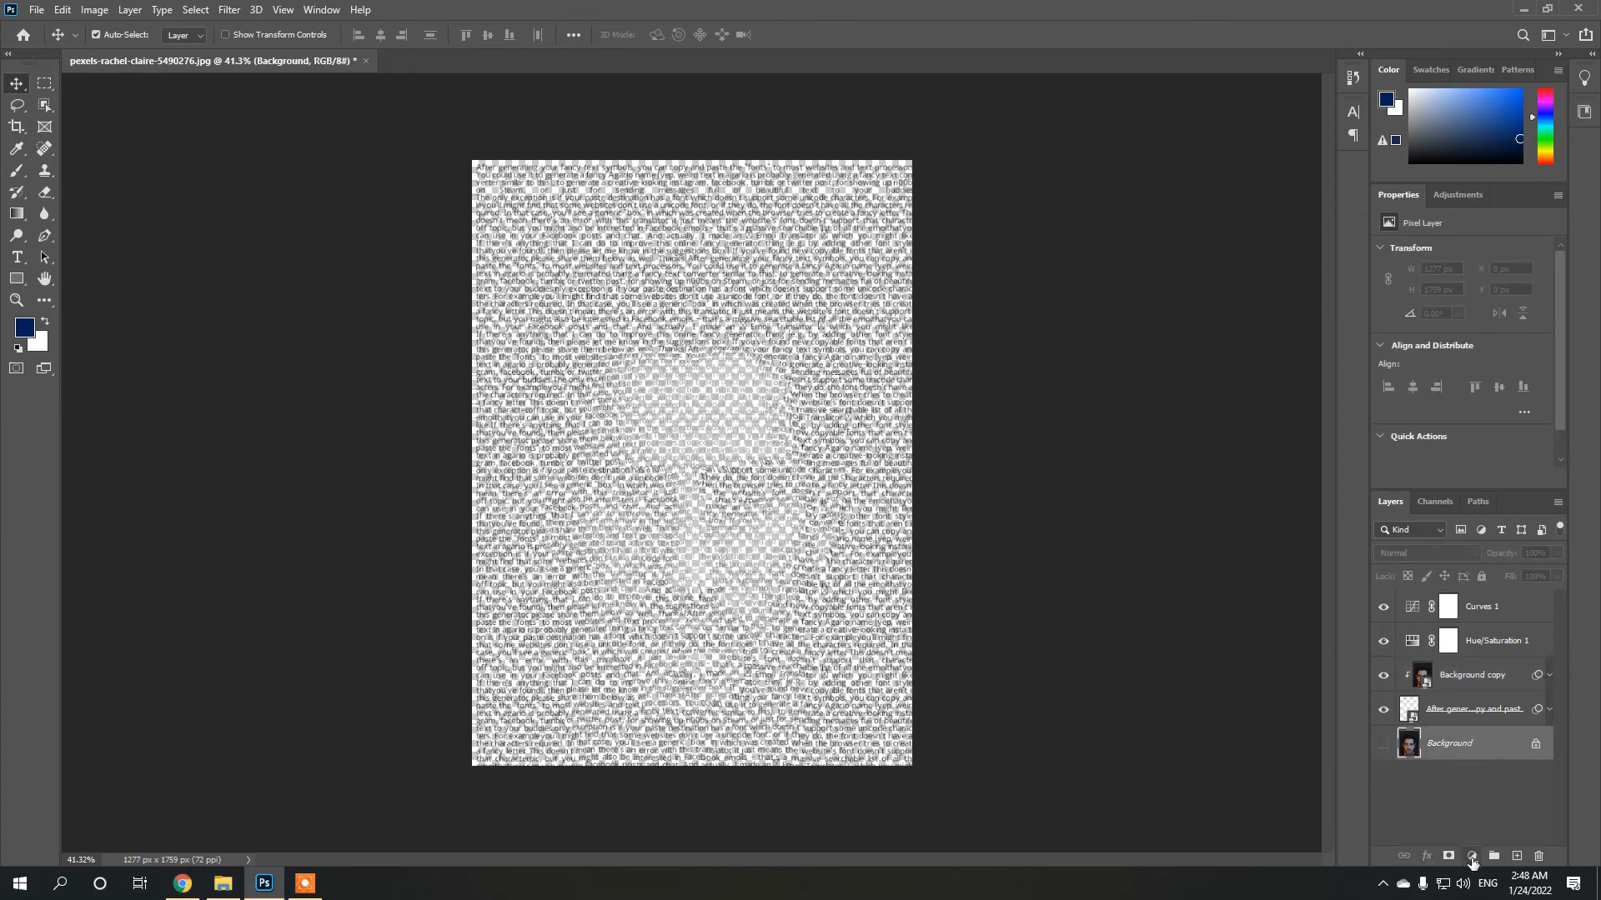
click(1472, 858)
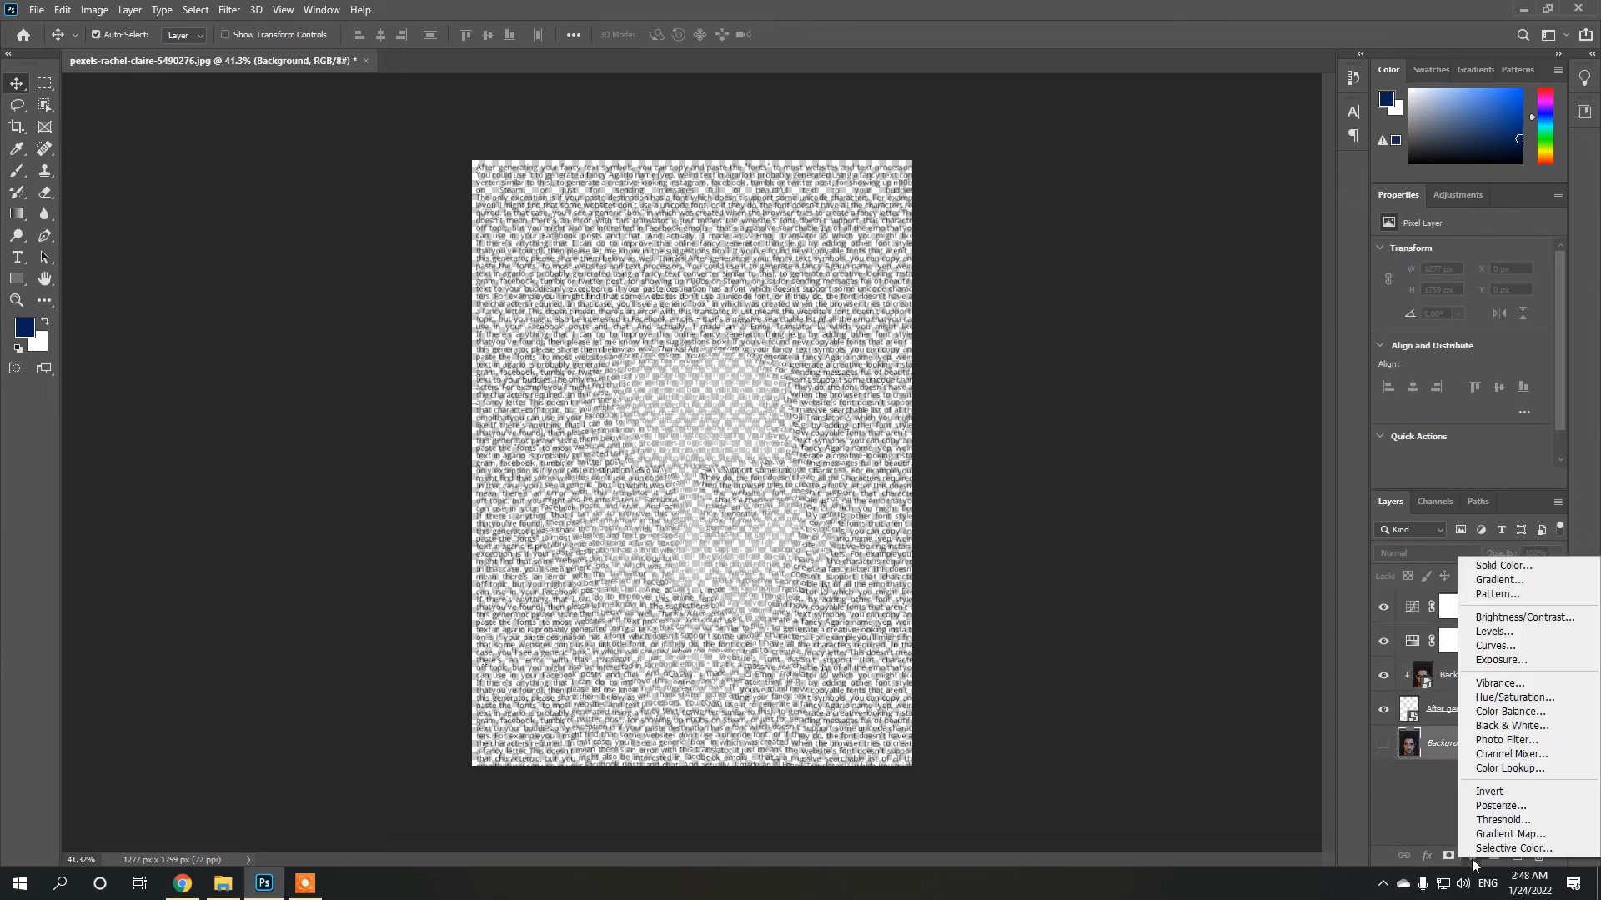
click(1494, 566)
drag(1193, 384, 1069, 447)
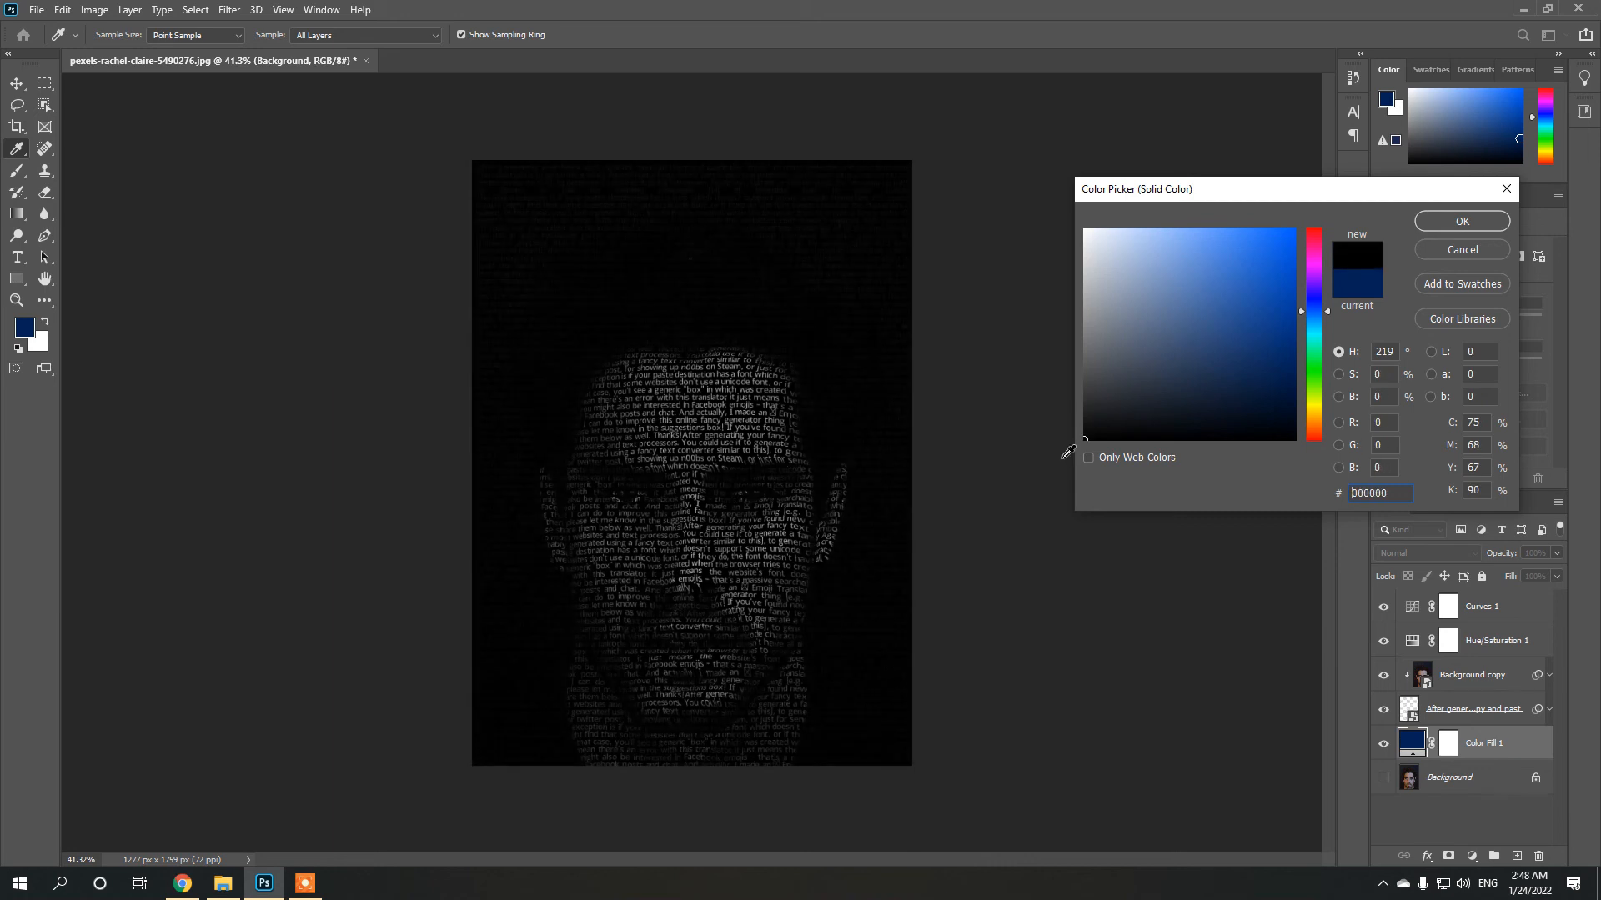
click(1448, 225)
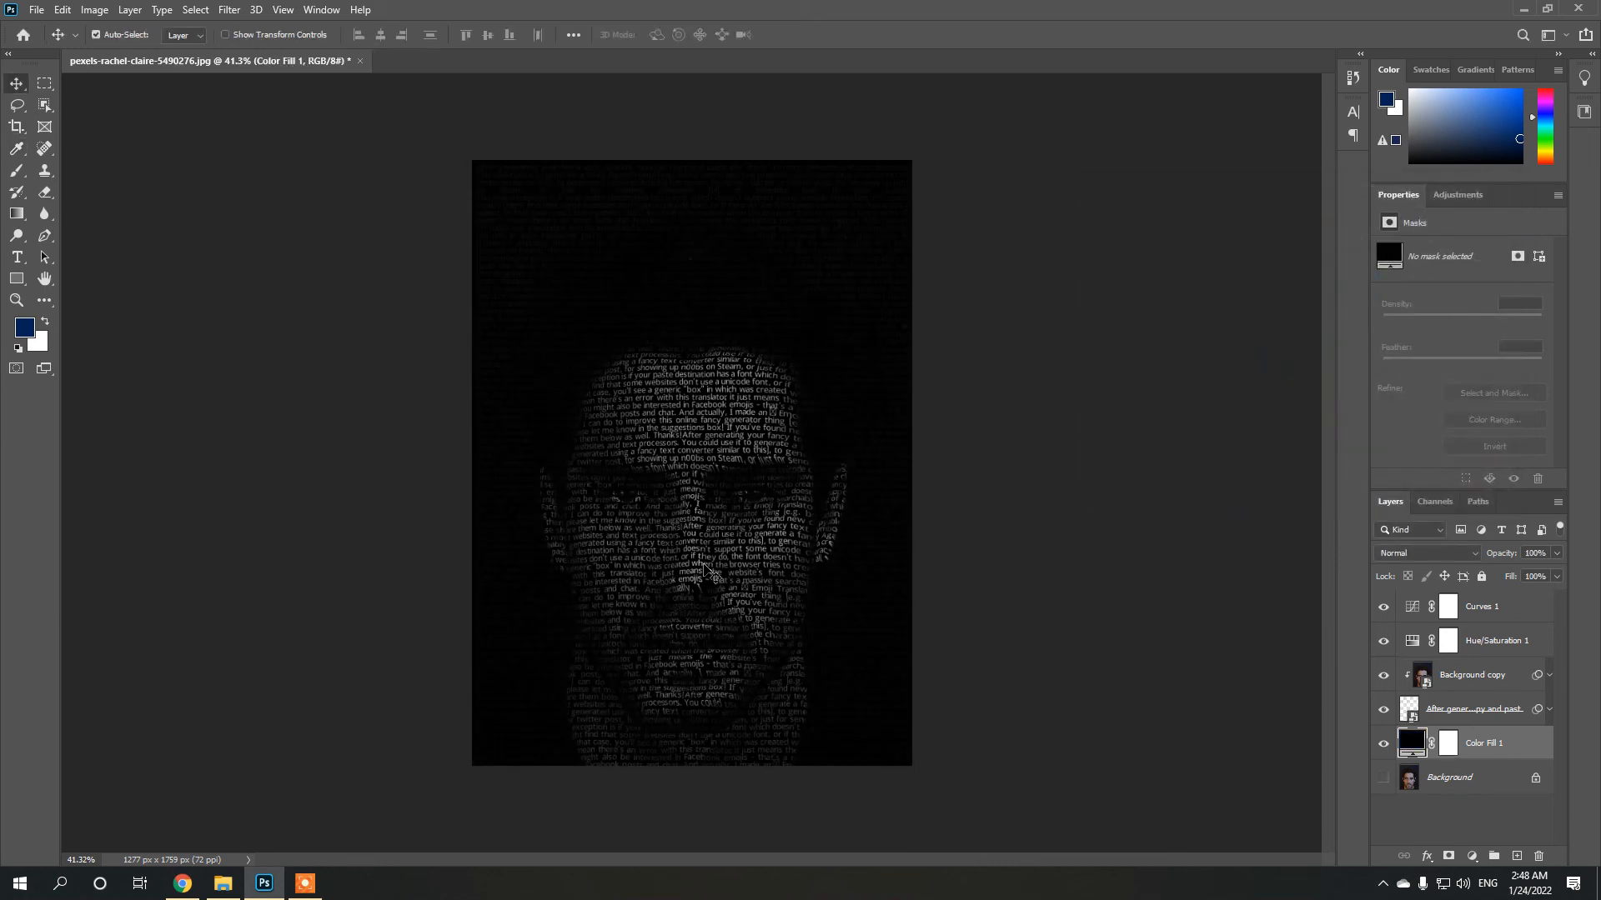
scroll(635, 561, up, 2)
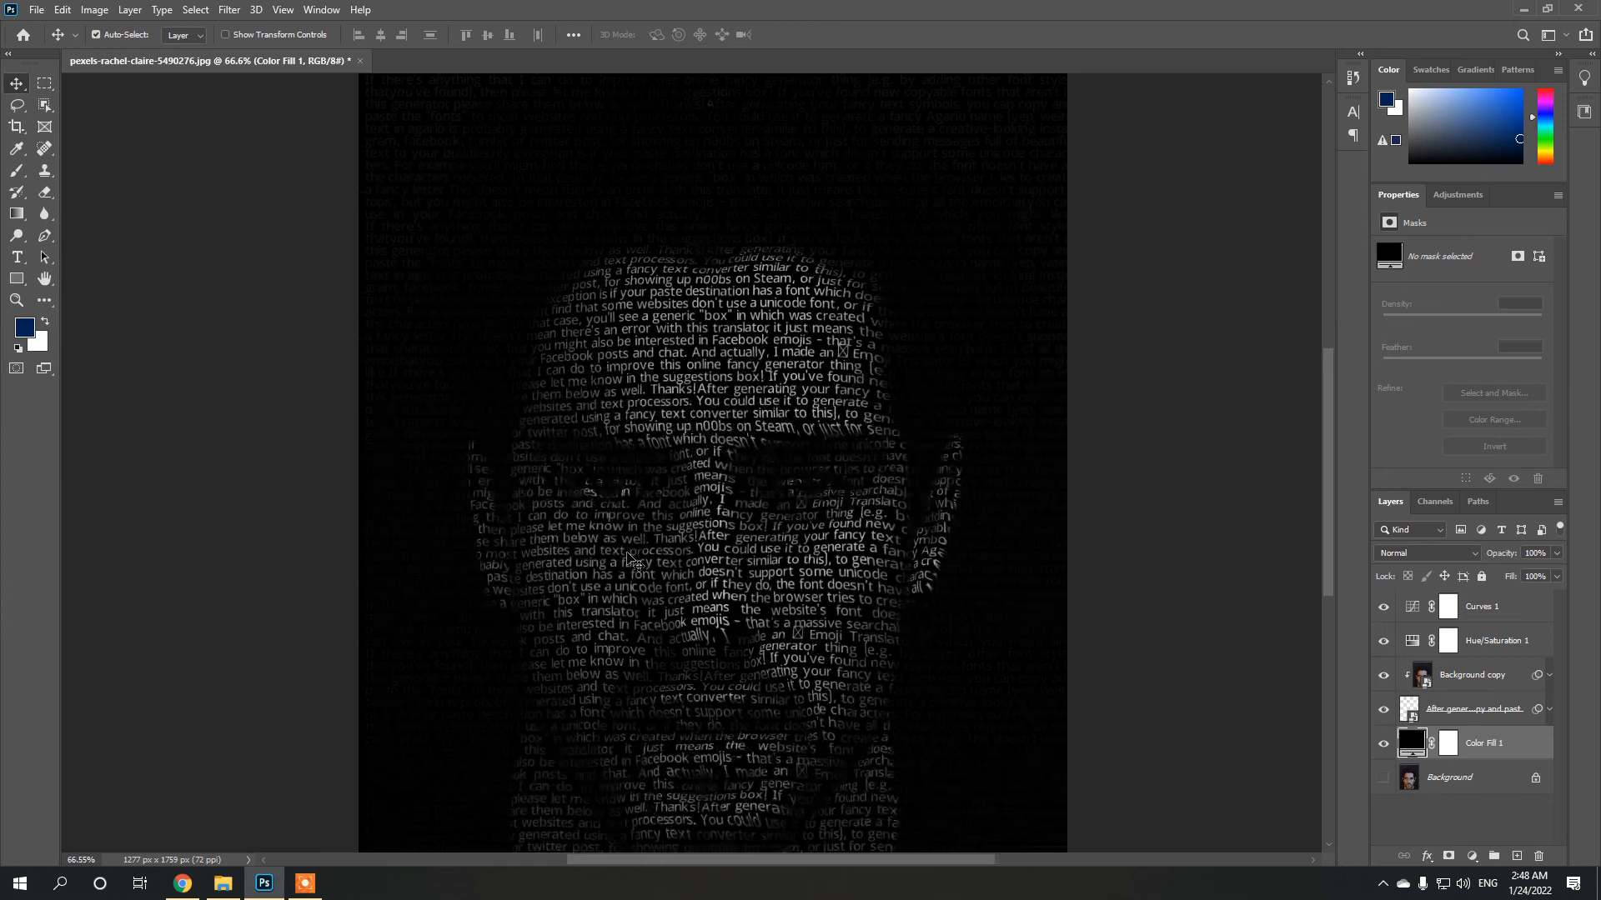
scroll(577, 468, down, 1)
scroll(651, 460, down, 1)
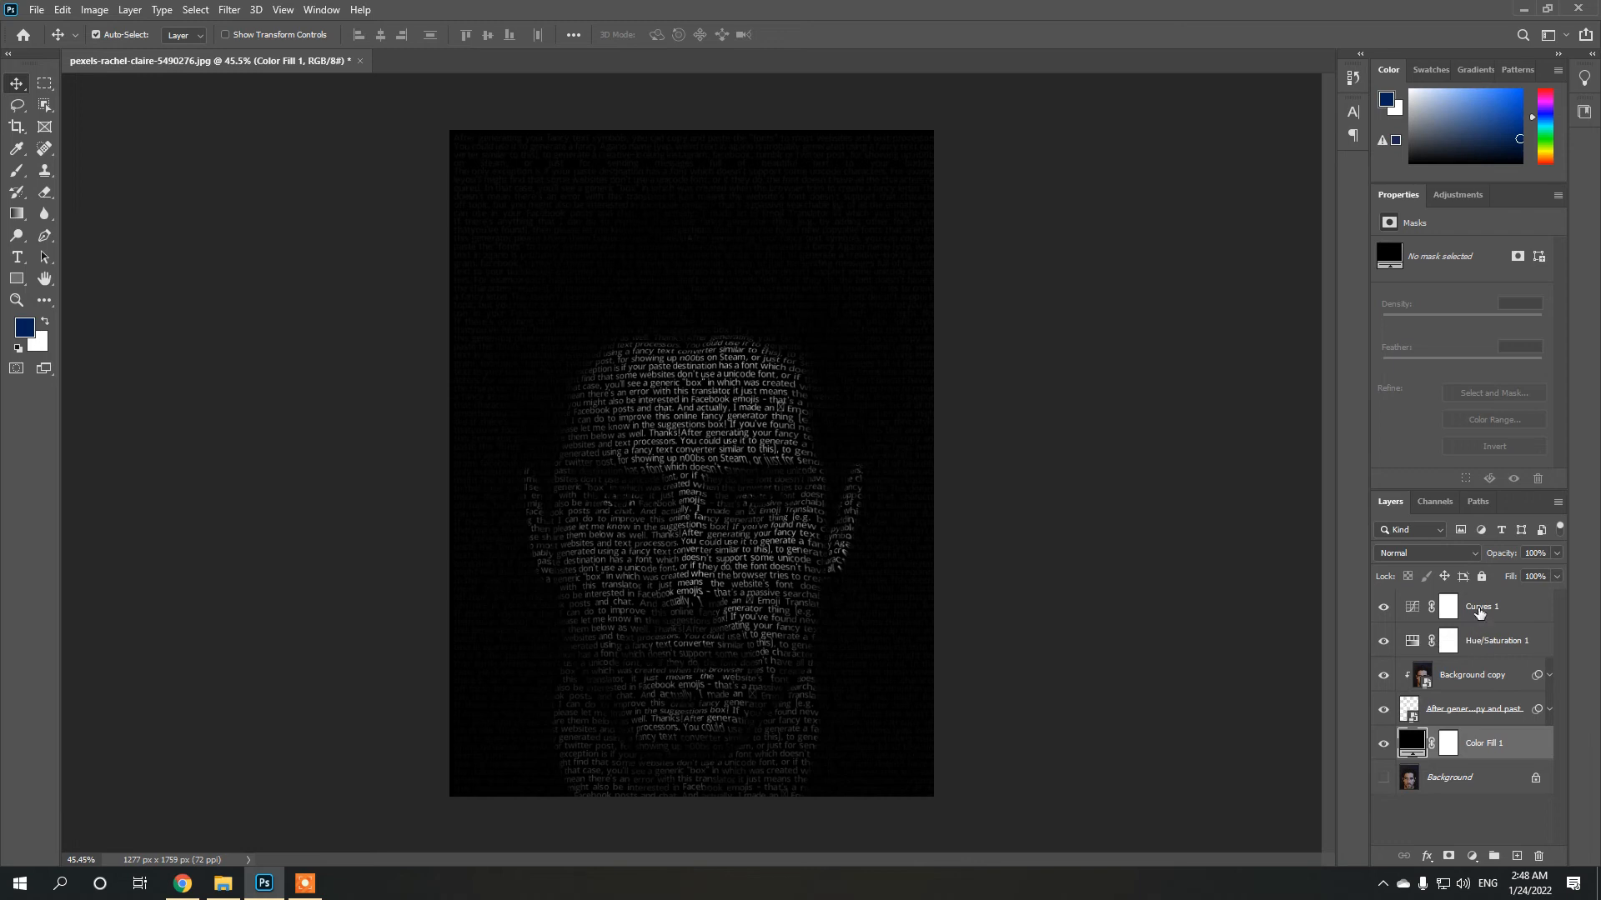
Step: Reshape the Curves 1 adjustment by lifting the shadow point and setting the upper point to input 139, output 204
click(1459, 619)
drag(1455, 386, 1460, 386)
drag(1496, 317, 1483, 315)
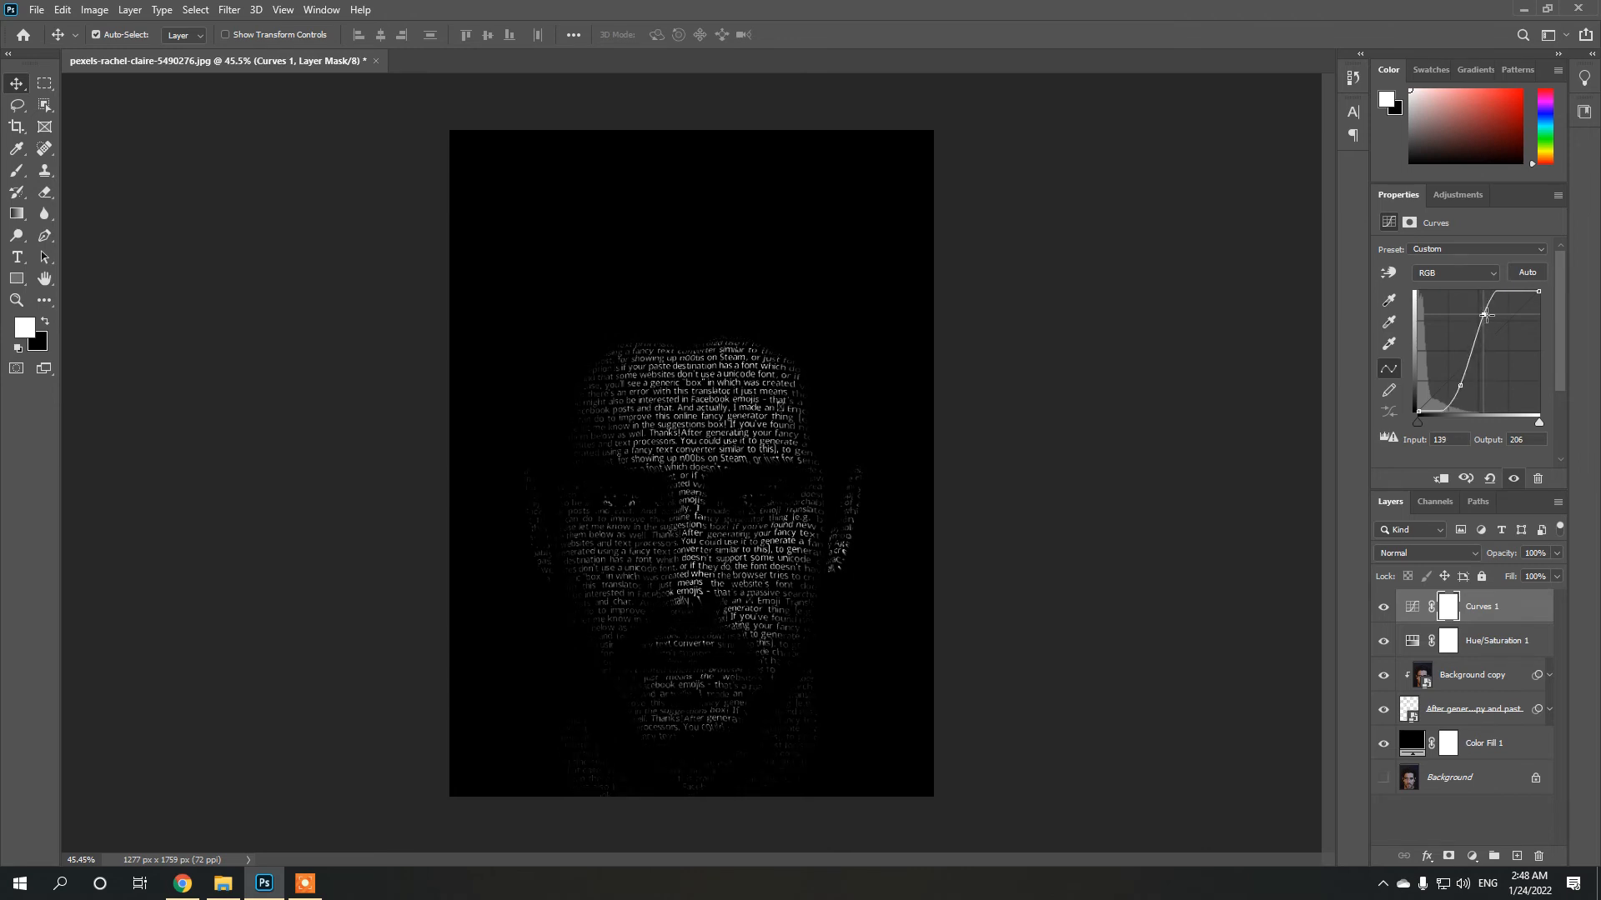
drag(1460, 385, 1465, 378)
click(1486, 312)
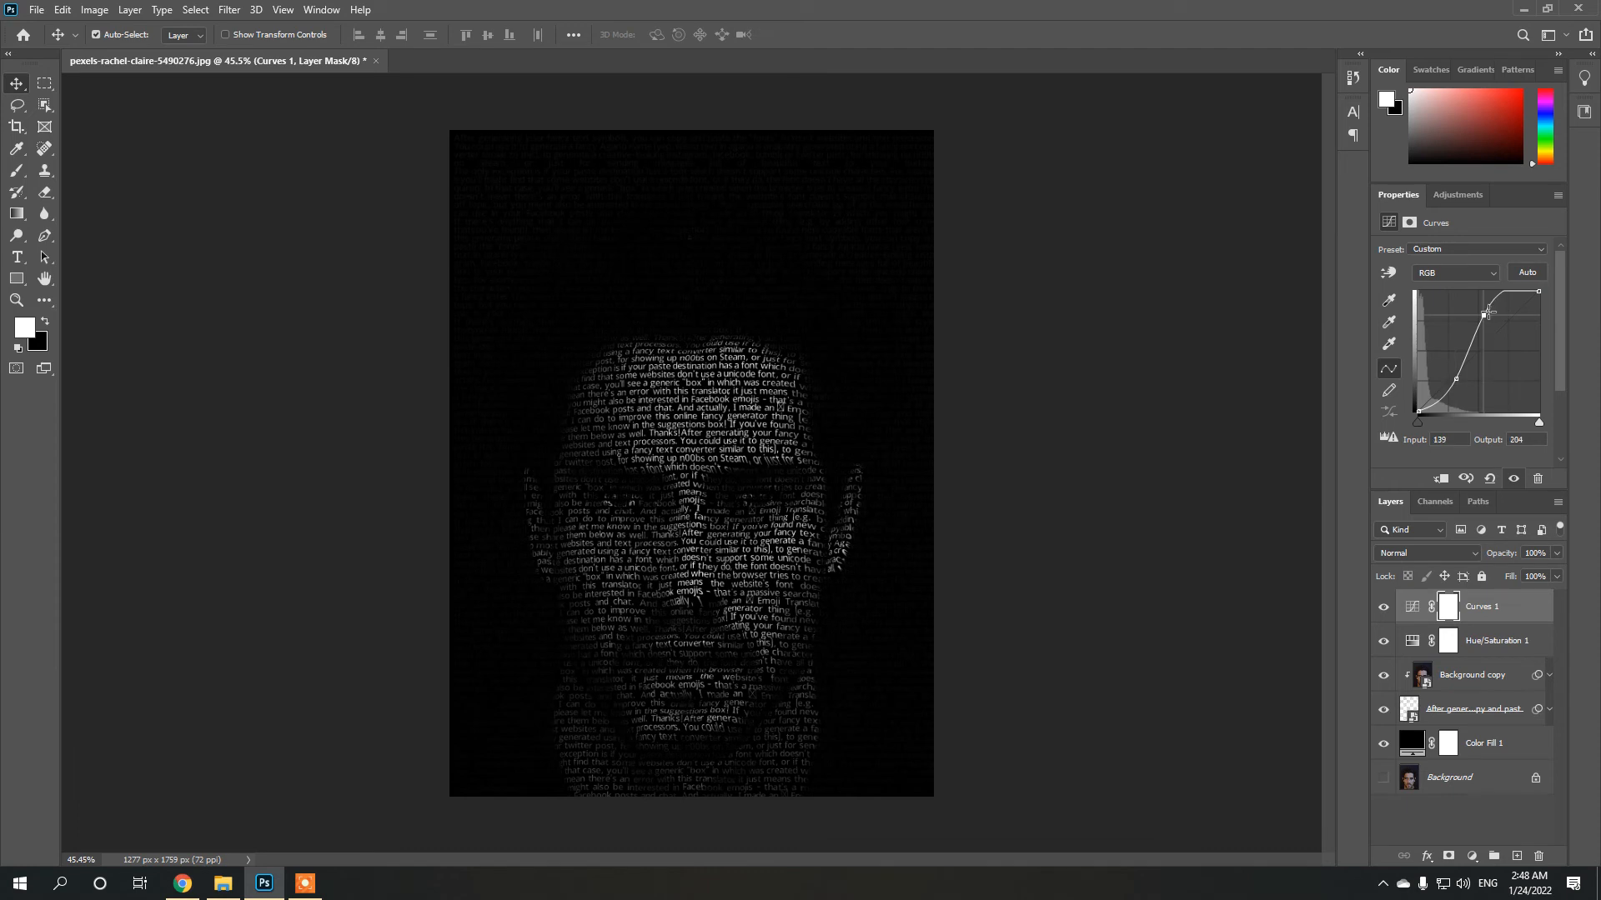
Step: Set the Hue/Saturation 1 adjustment to hue +30 and saturation +2, and select the Curves 1 layer
click(1480, 641)
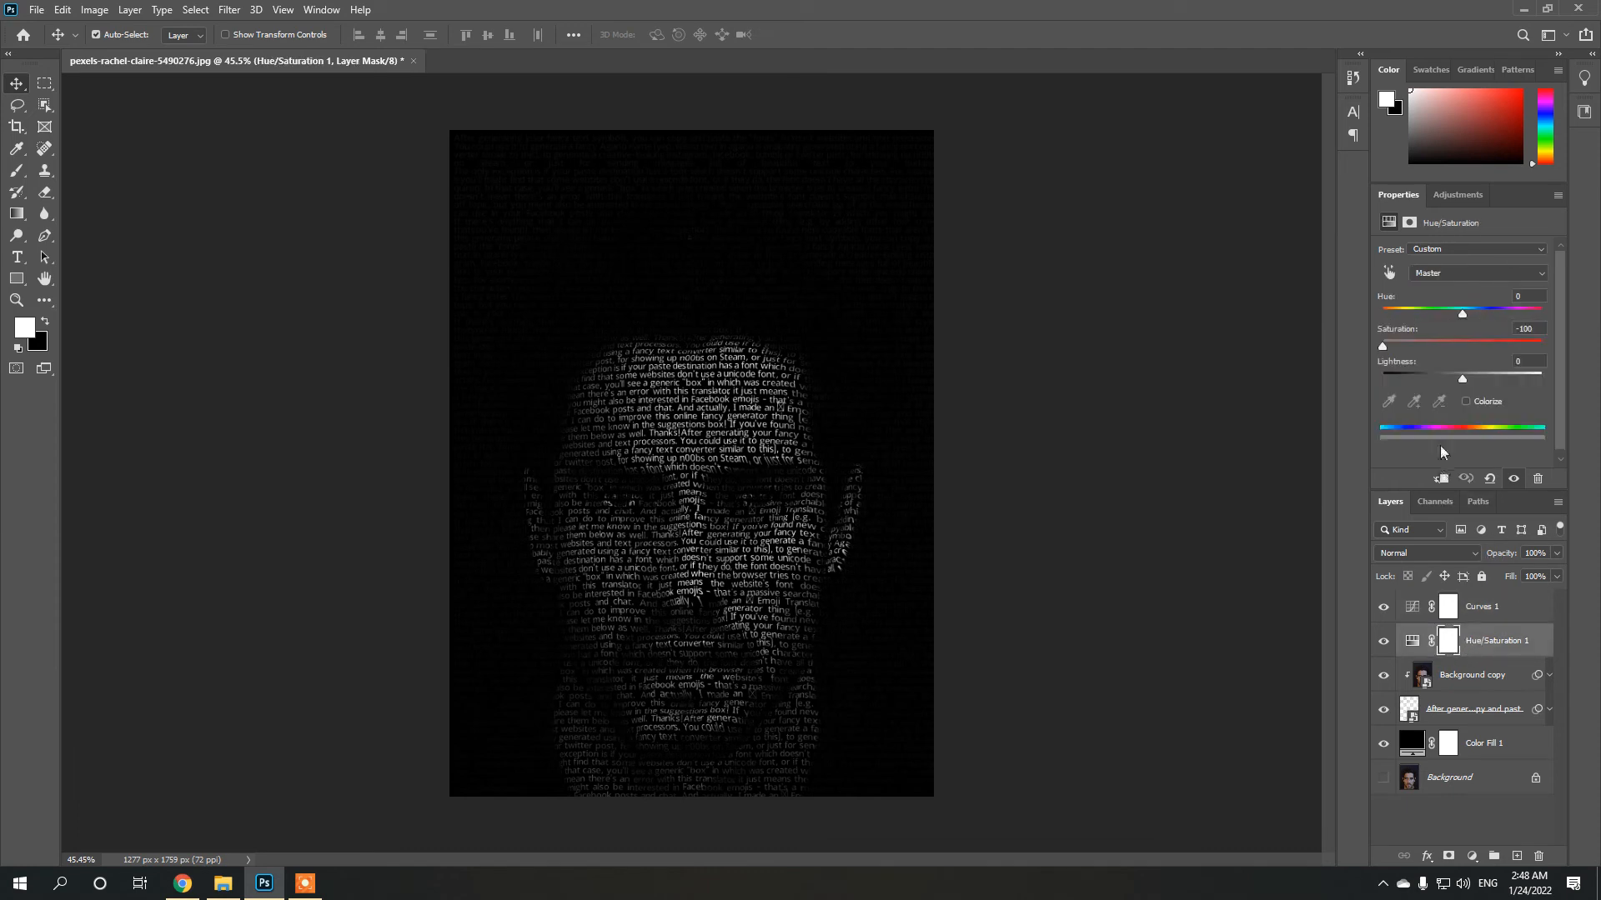
drag(1388, 344, 1488, 315)
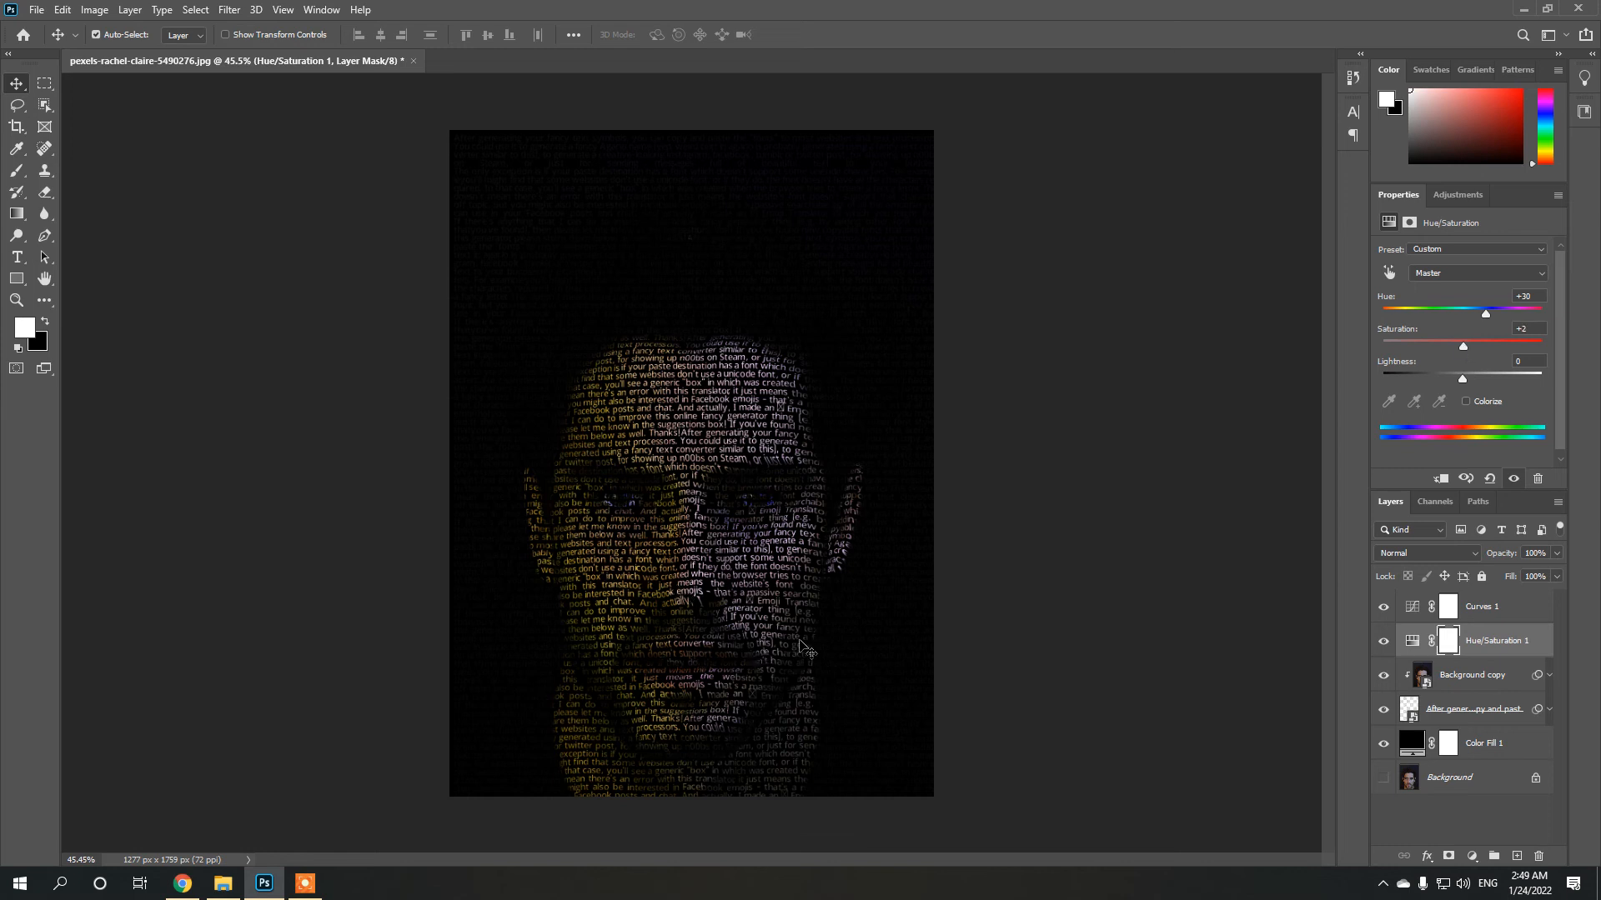
click(1473, 616)
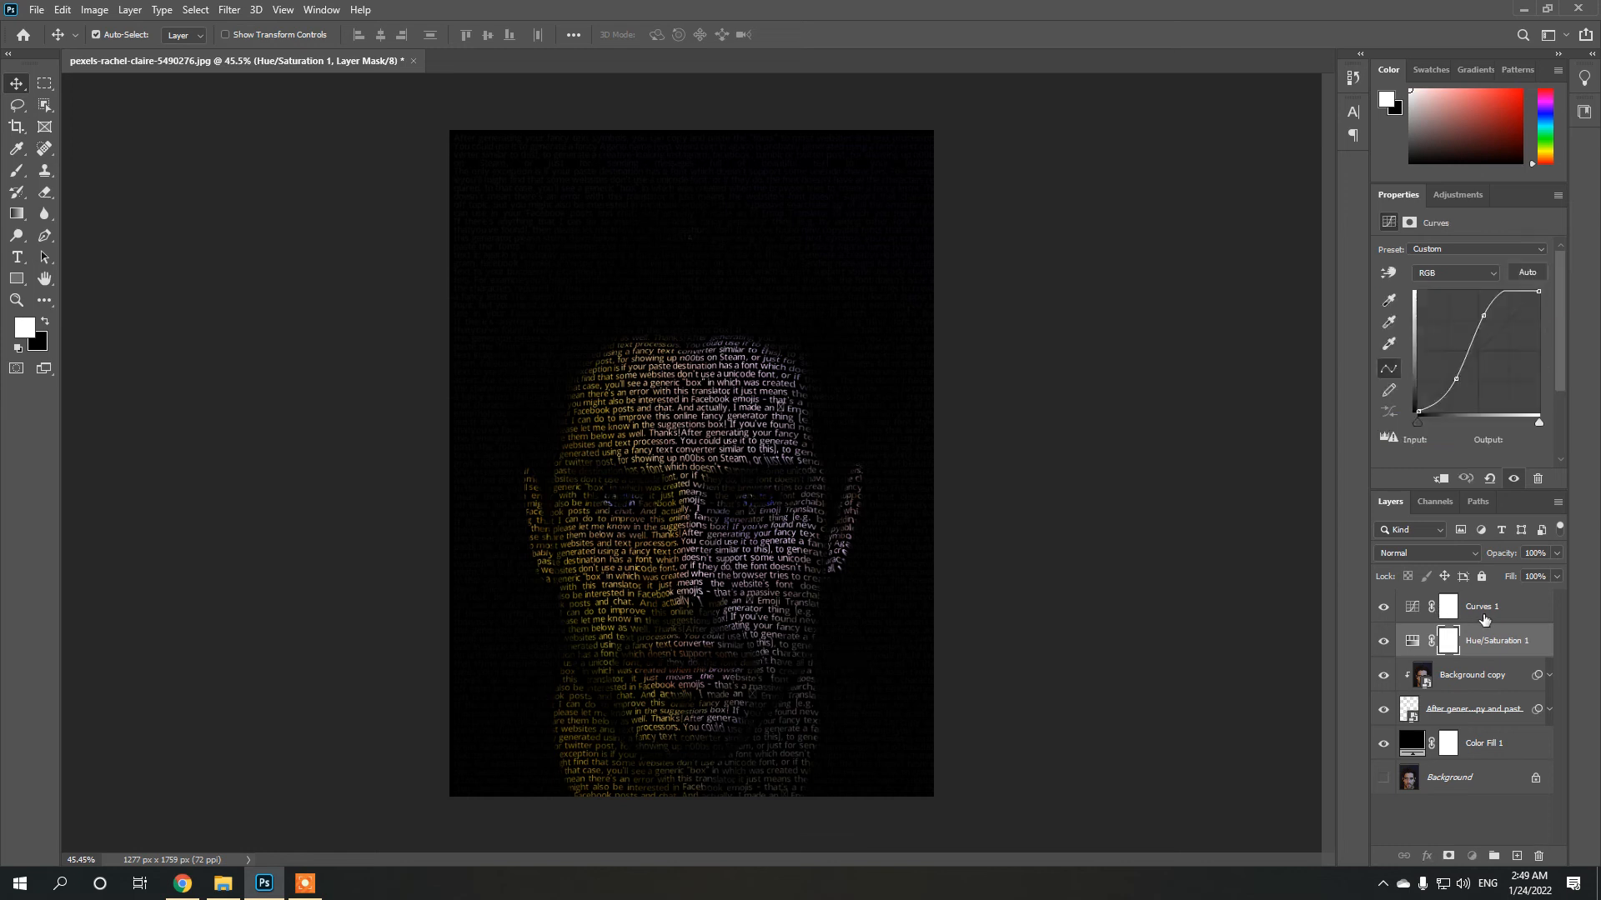
Step: Start saving the portrait on the computer, in the Desktop folder, with JPEG as the file format
click(37, 10)
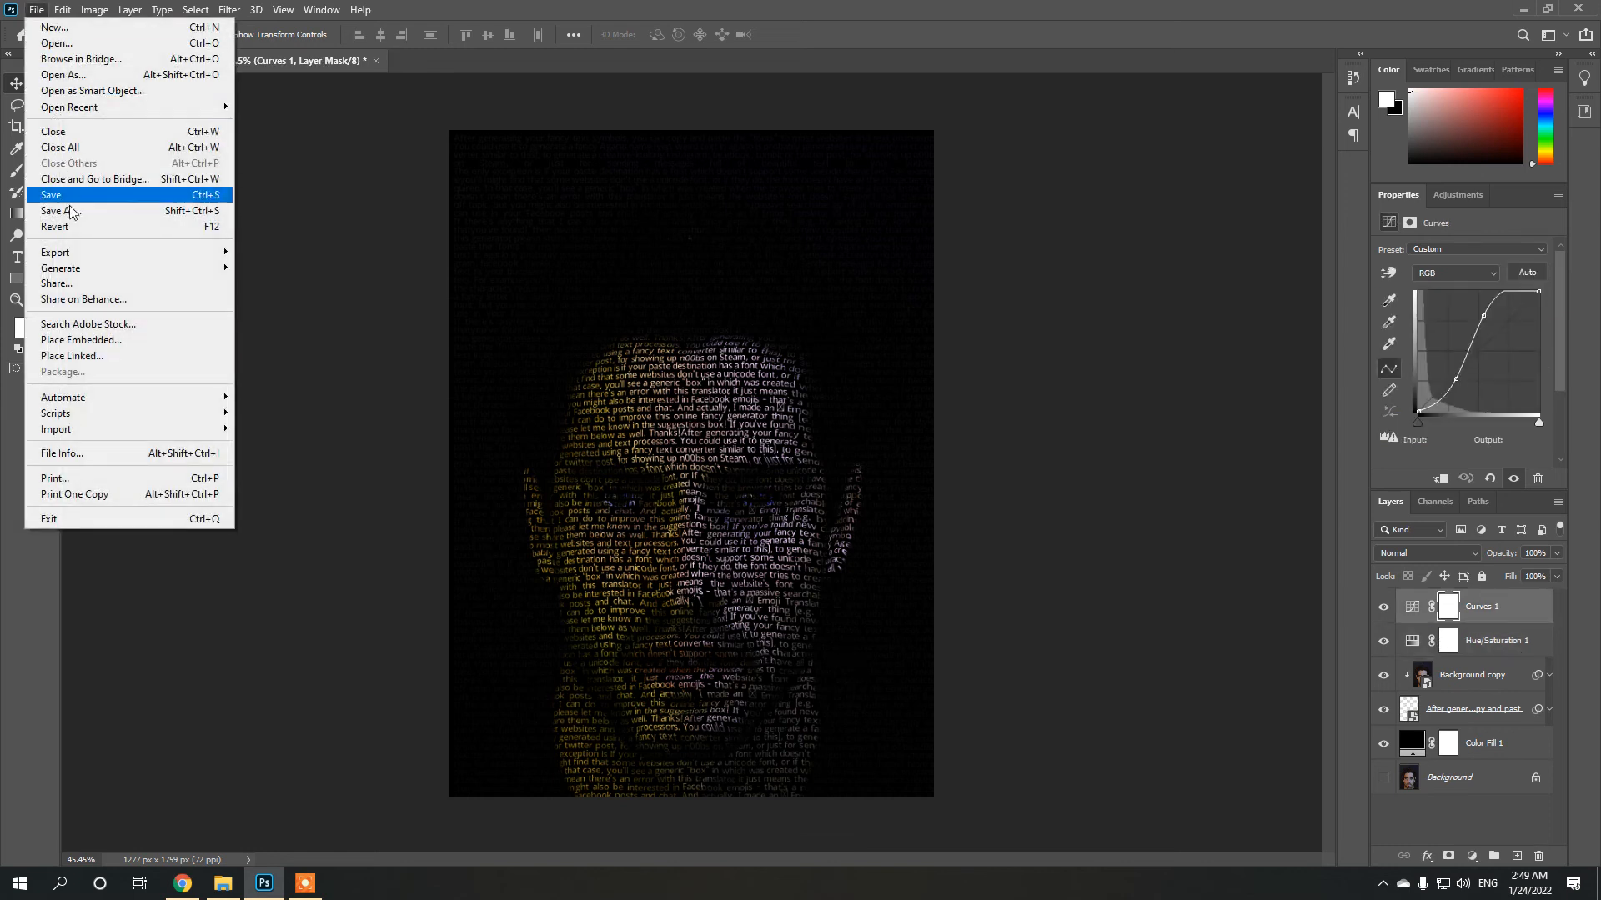
click(103, 211)
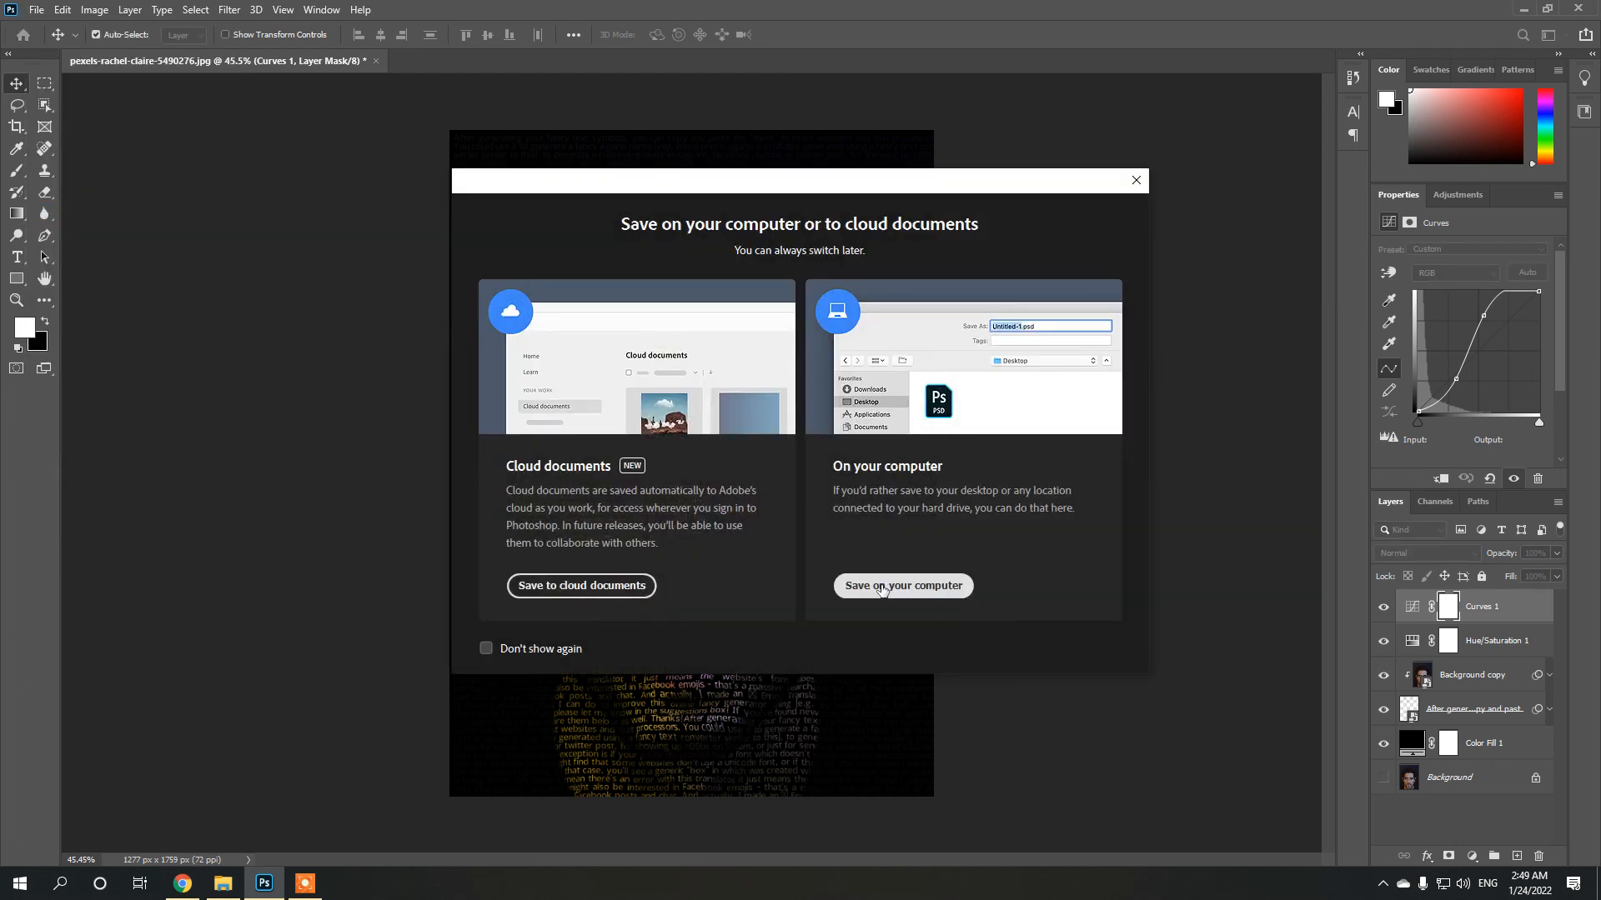
click(882, 587)
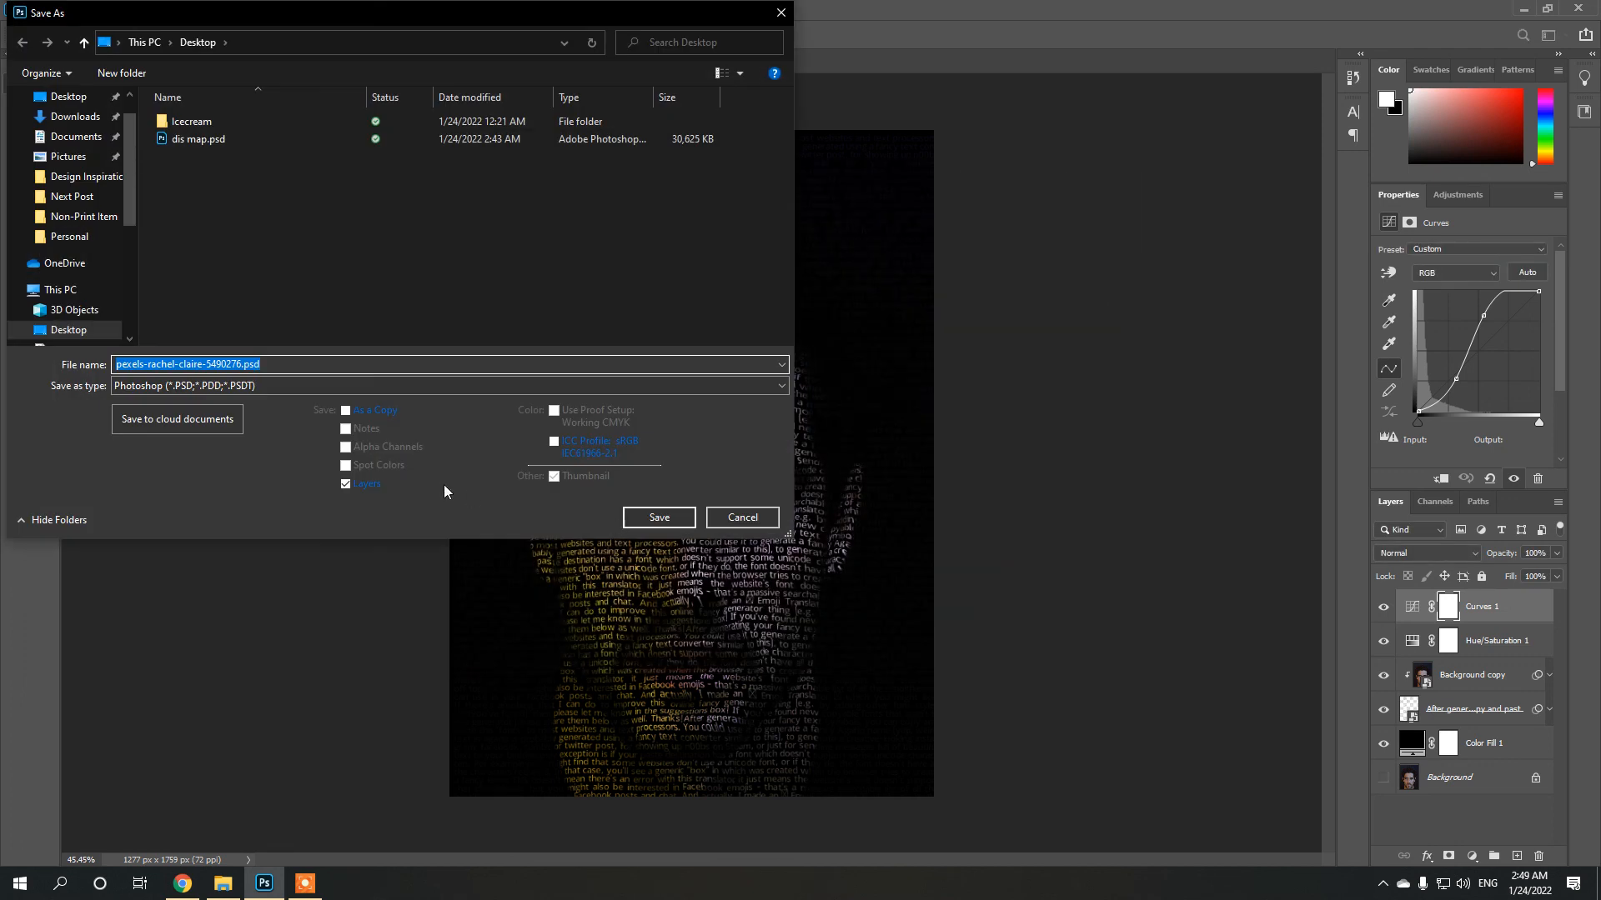
click(197, 386)
click(207, 514)
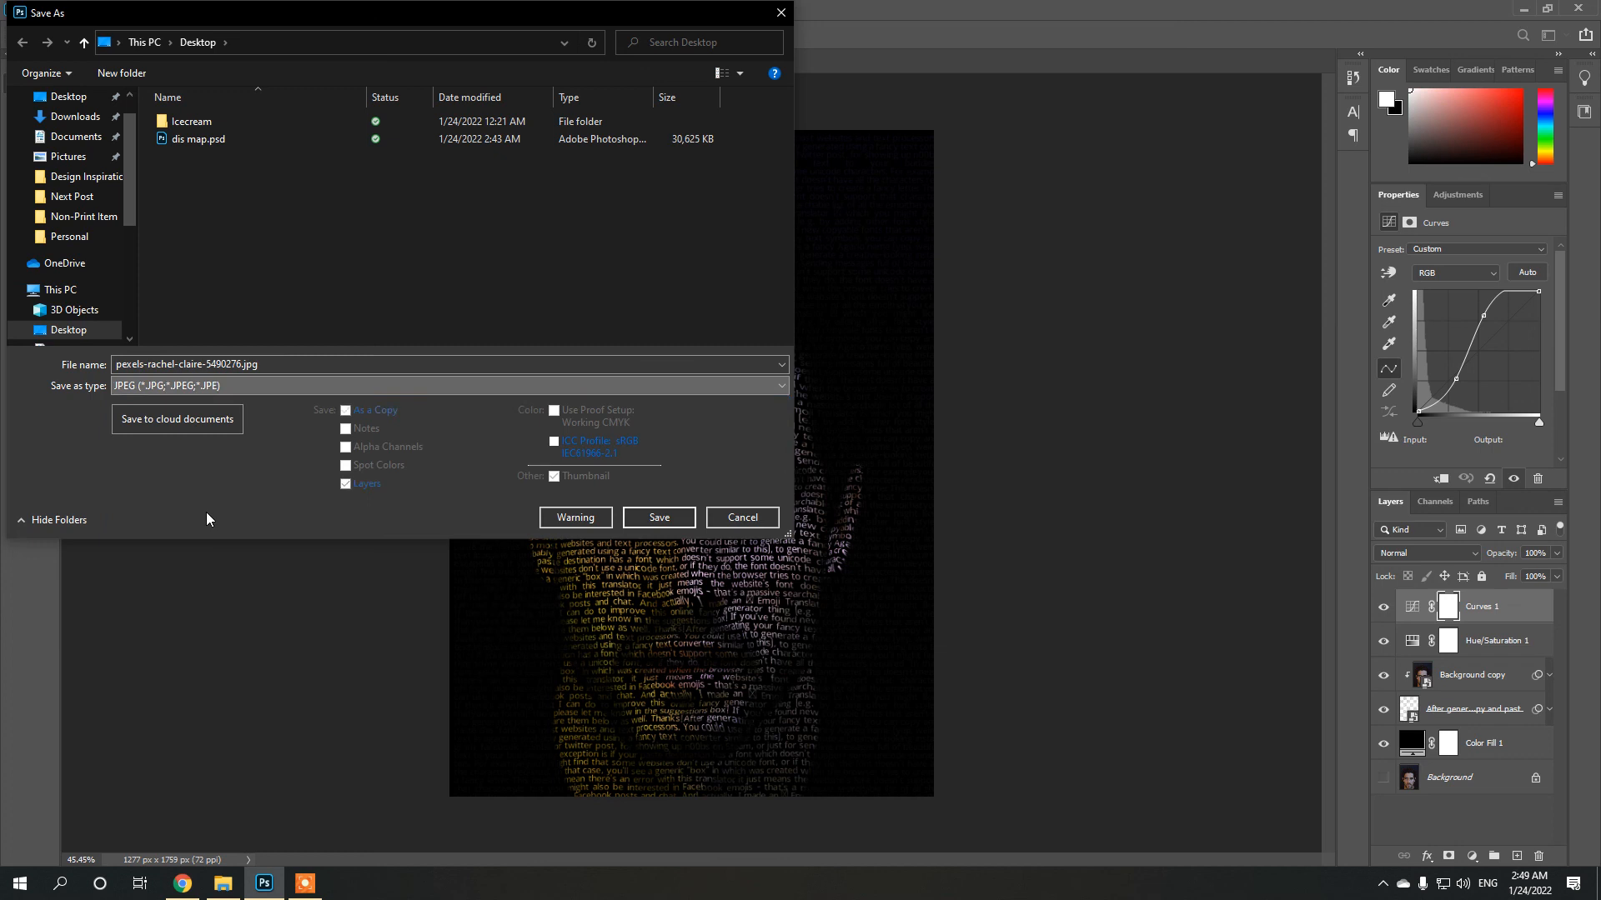
scroll(95, 317, down, 1)
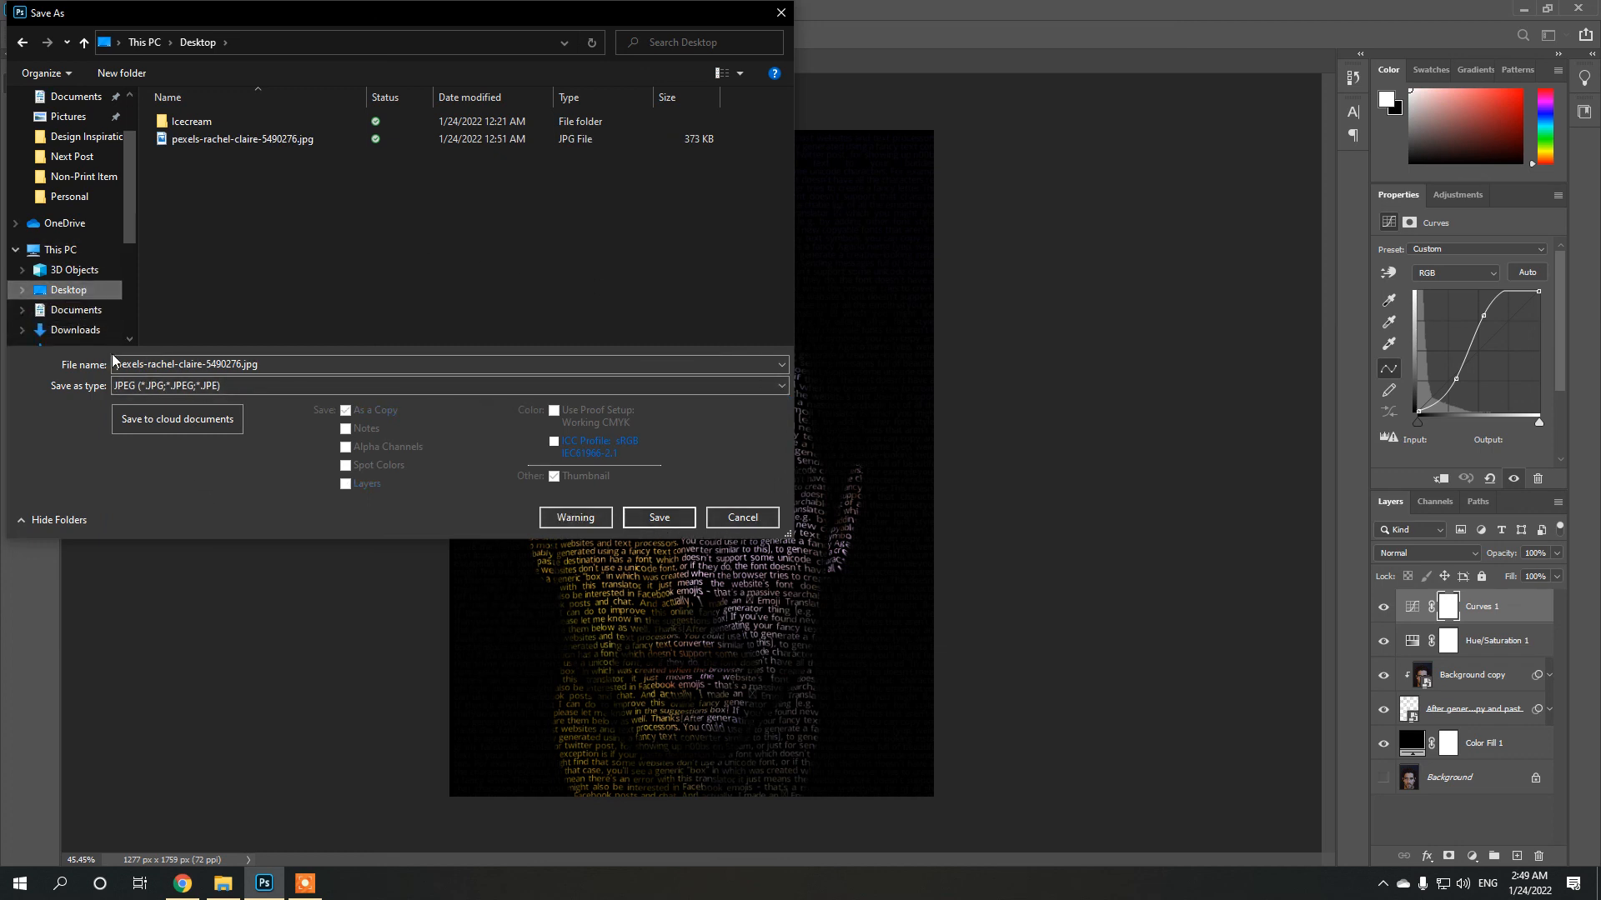
Step: Name the file Text Typography Face Potrait and save it as a baseline standard JPEG at maximum quality 12
double_click(194, 363)
text(Te)
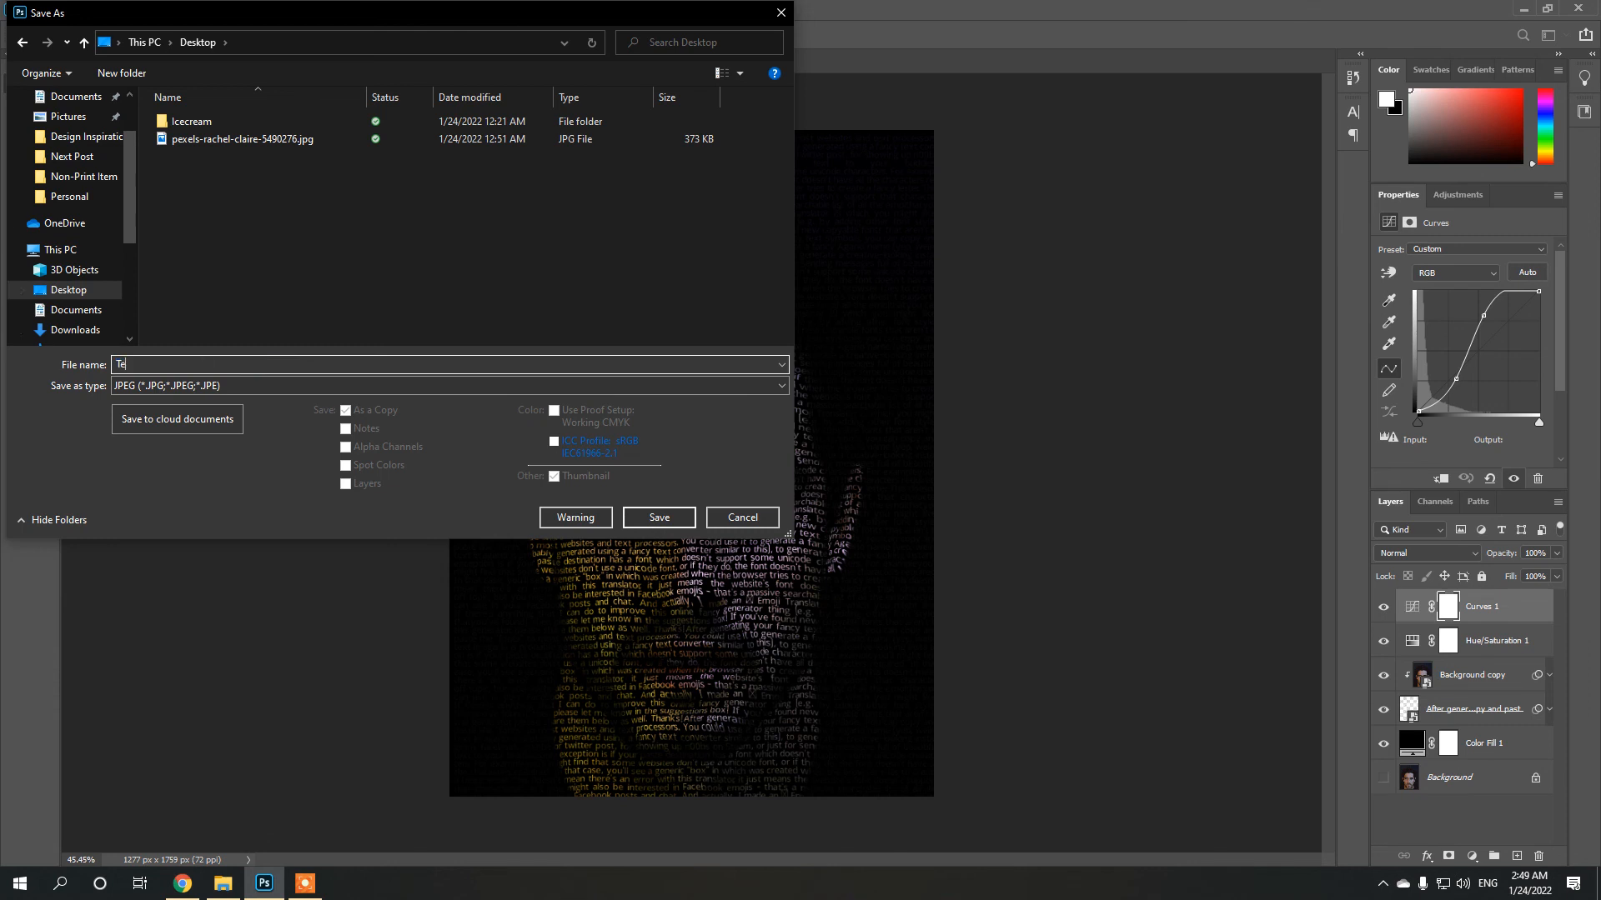
text(xt Typography Pot)
key(BackSpace)
text(Face Potrait)
click(649, 526)
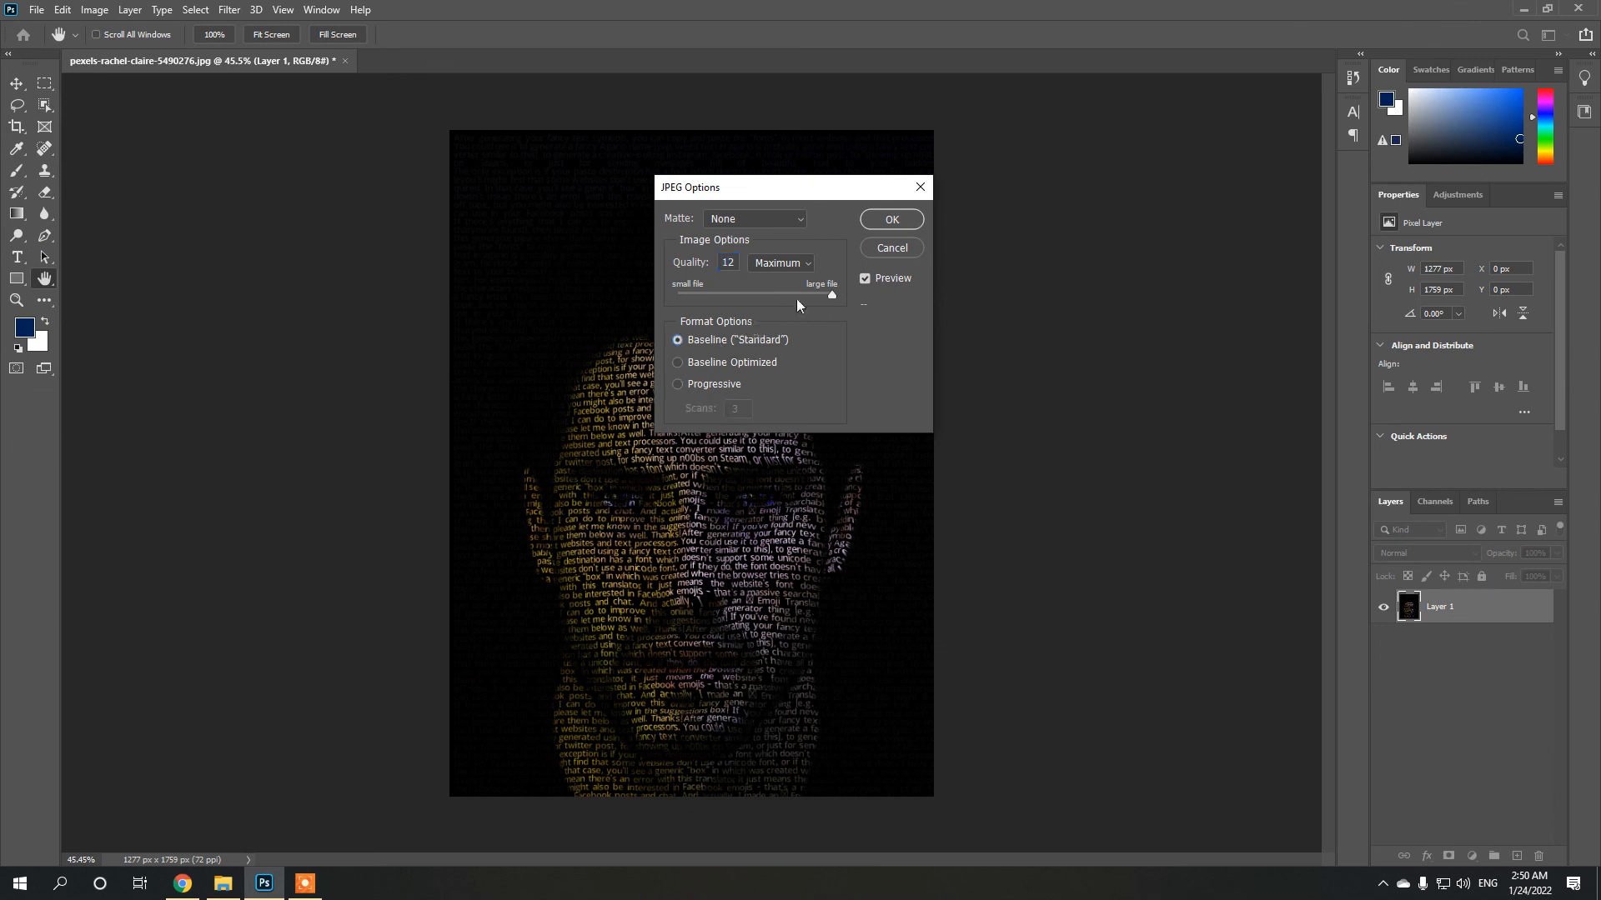
click(885, 221)
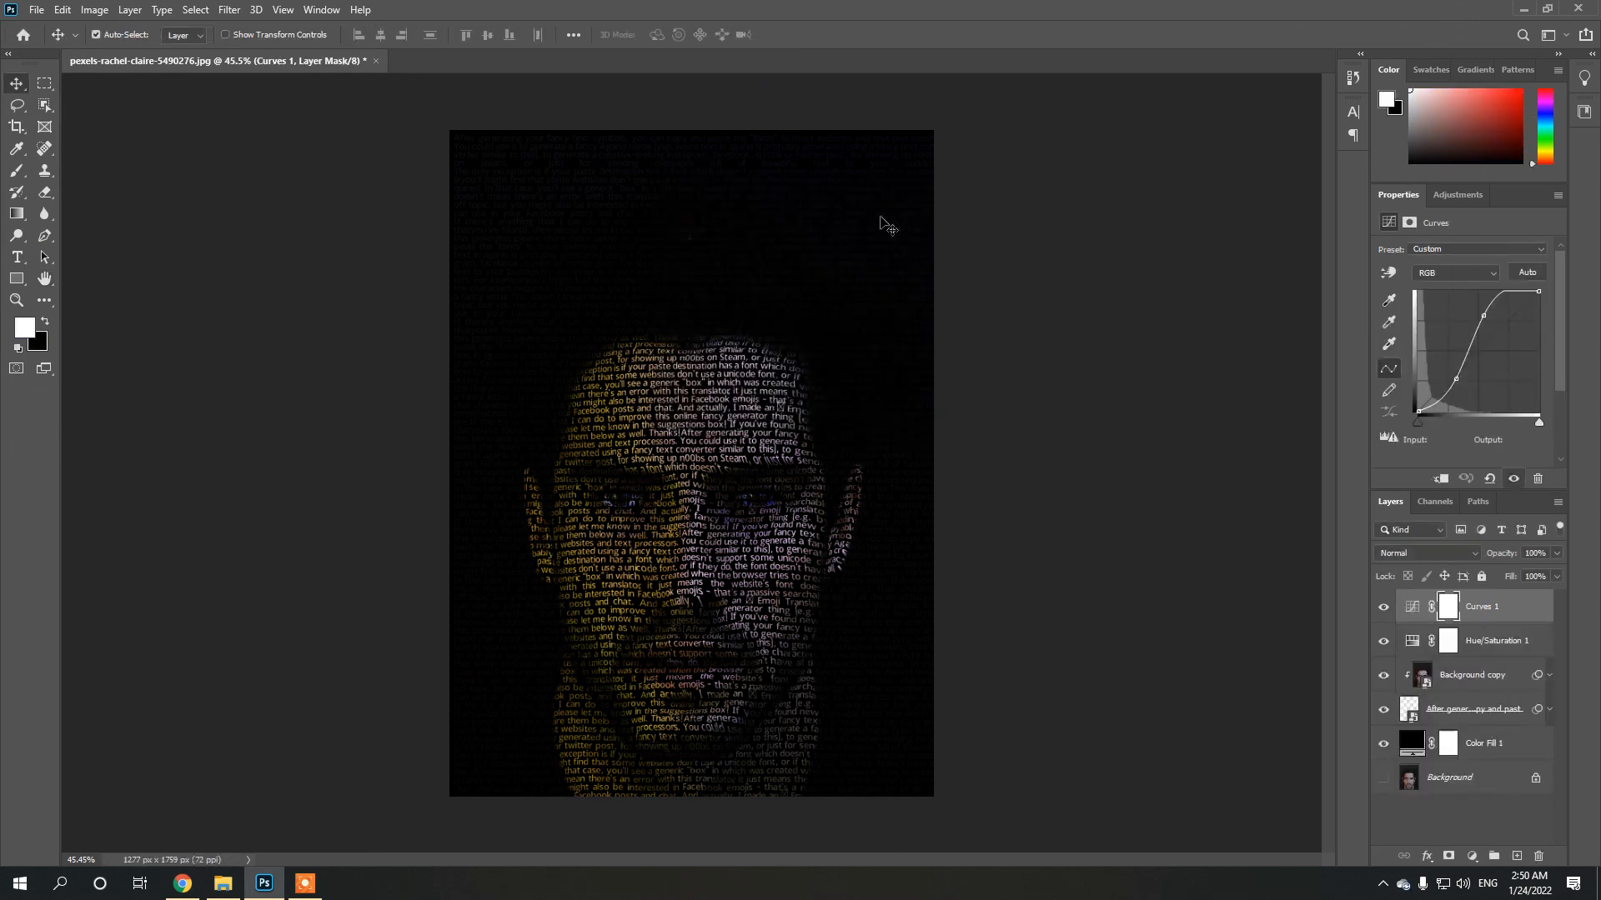
Step: Switch to File Explorer, open Text Typography Face Potrait.jpg from the Desktop in Photos, and compare it with the original photo
click(223, 883)
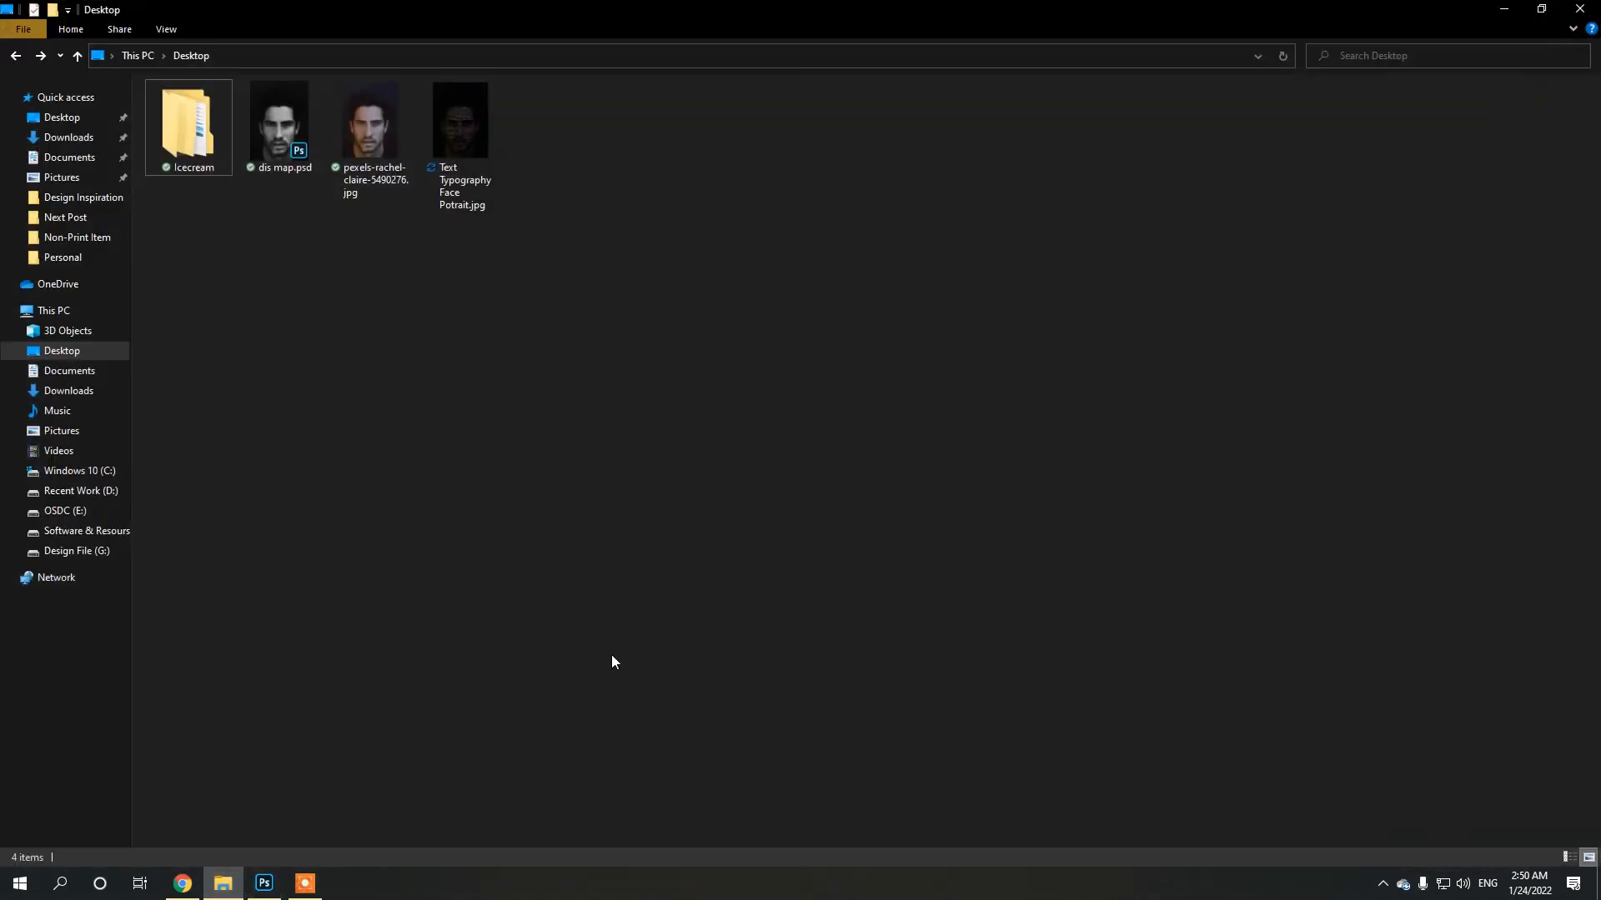
double_click(455, 123)
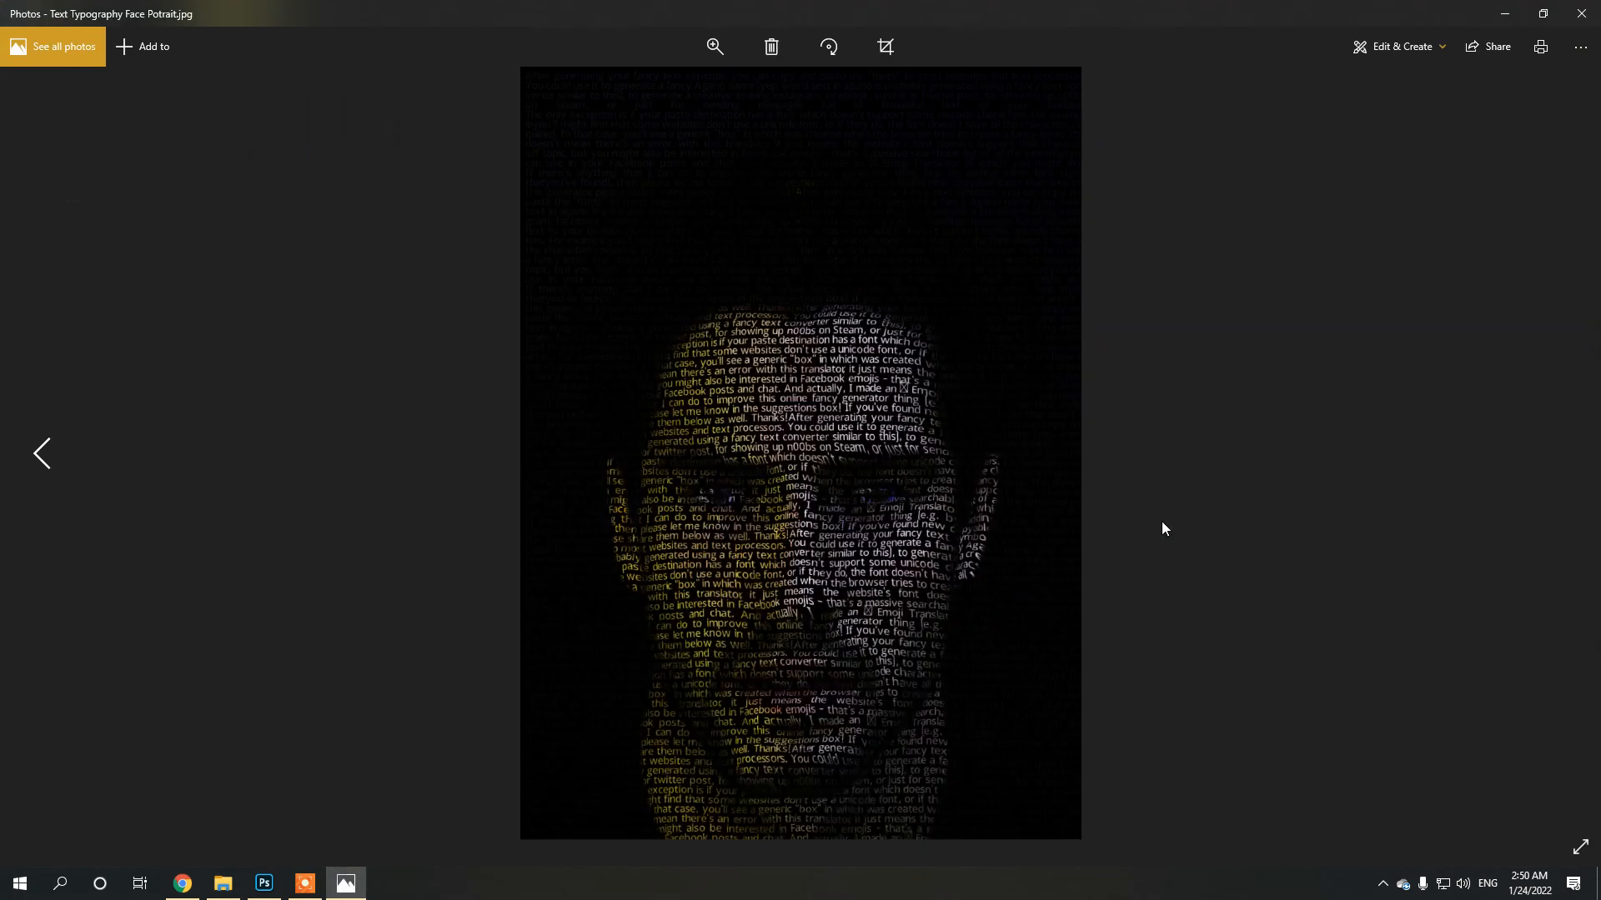
click(40, 456)
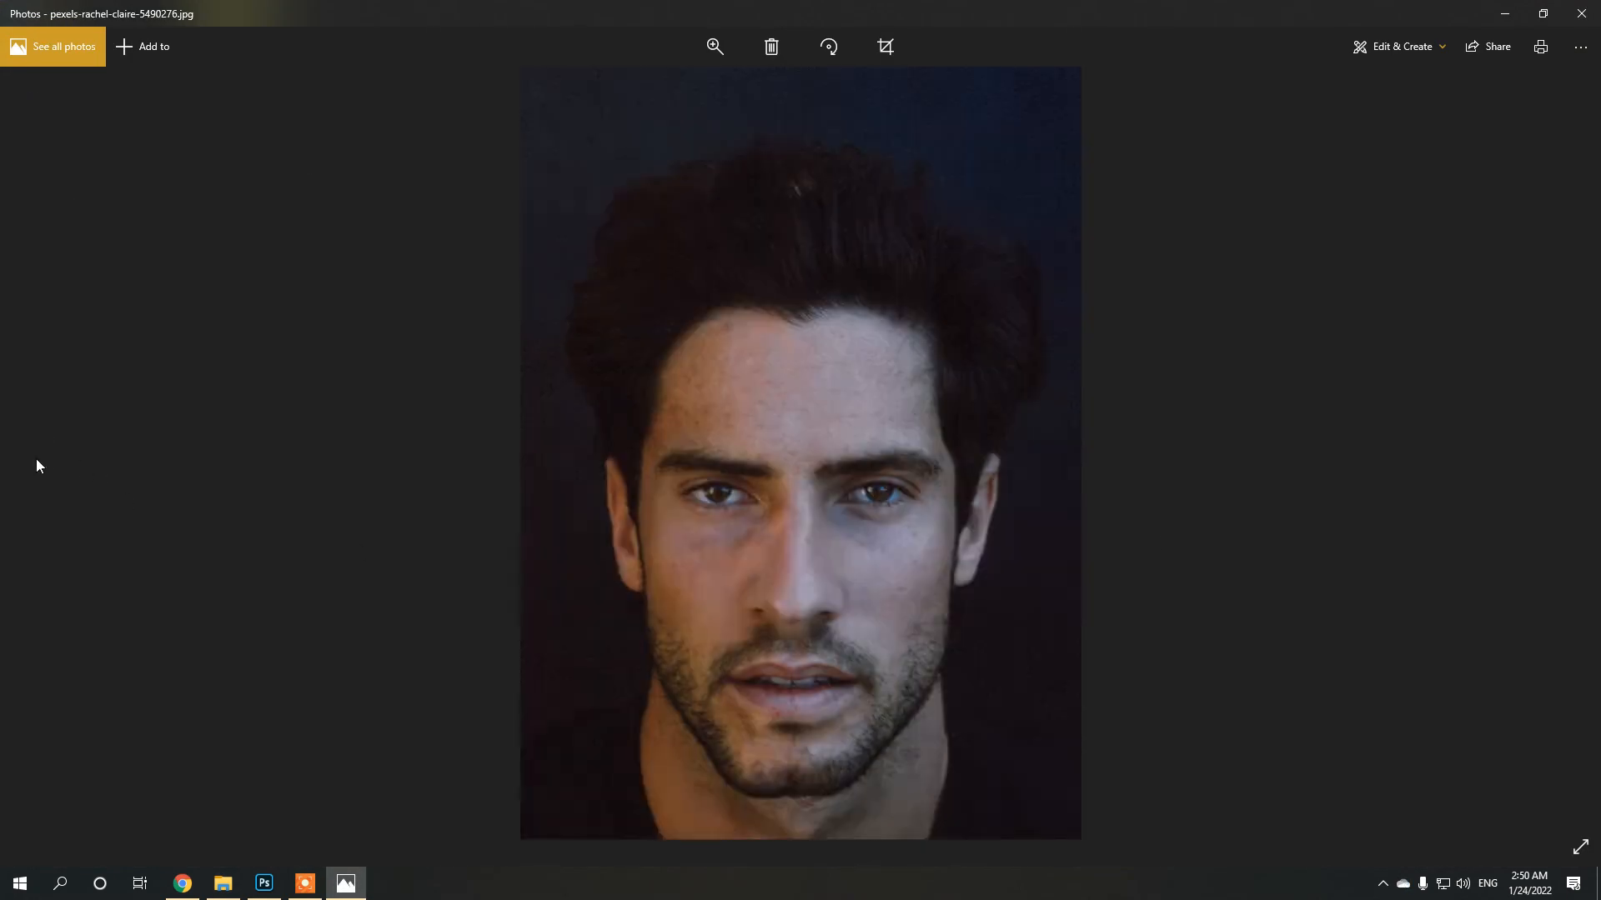
click(1556, 467)
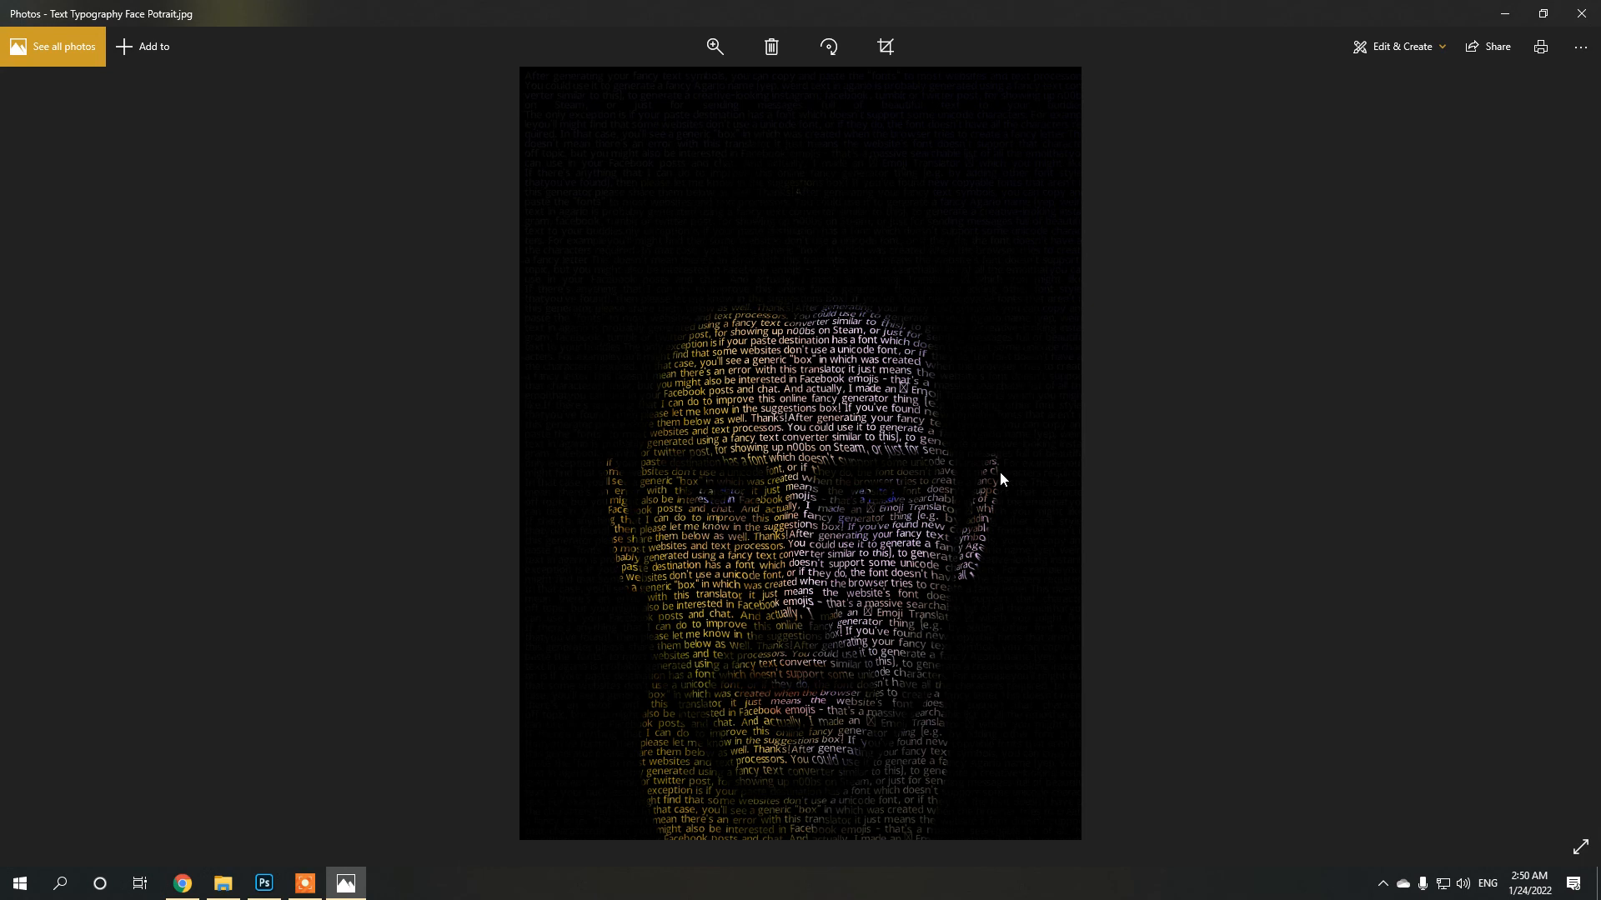